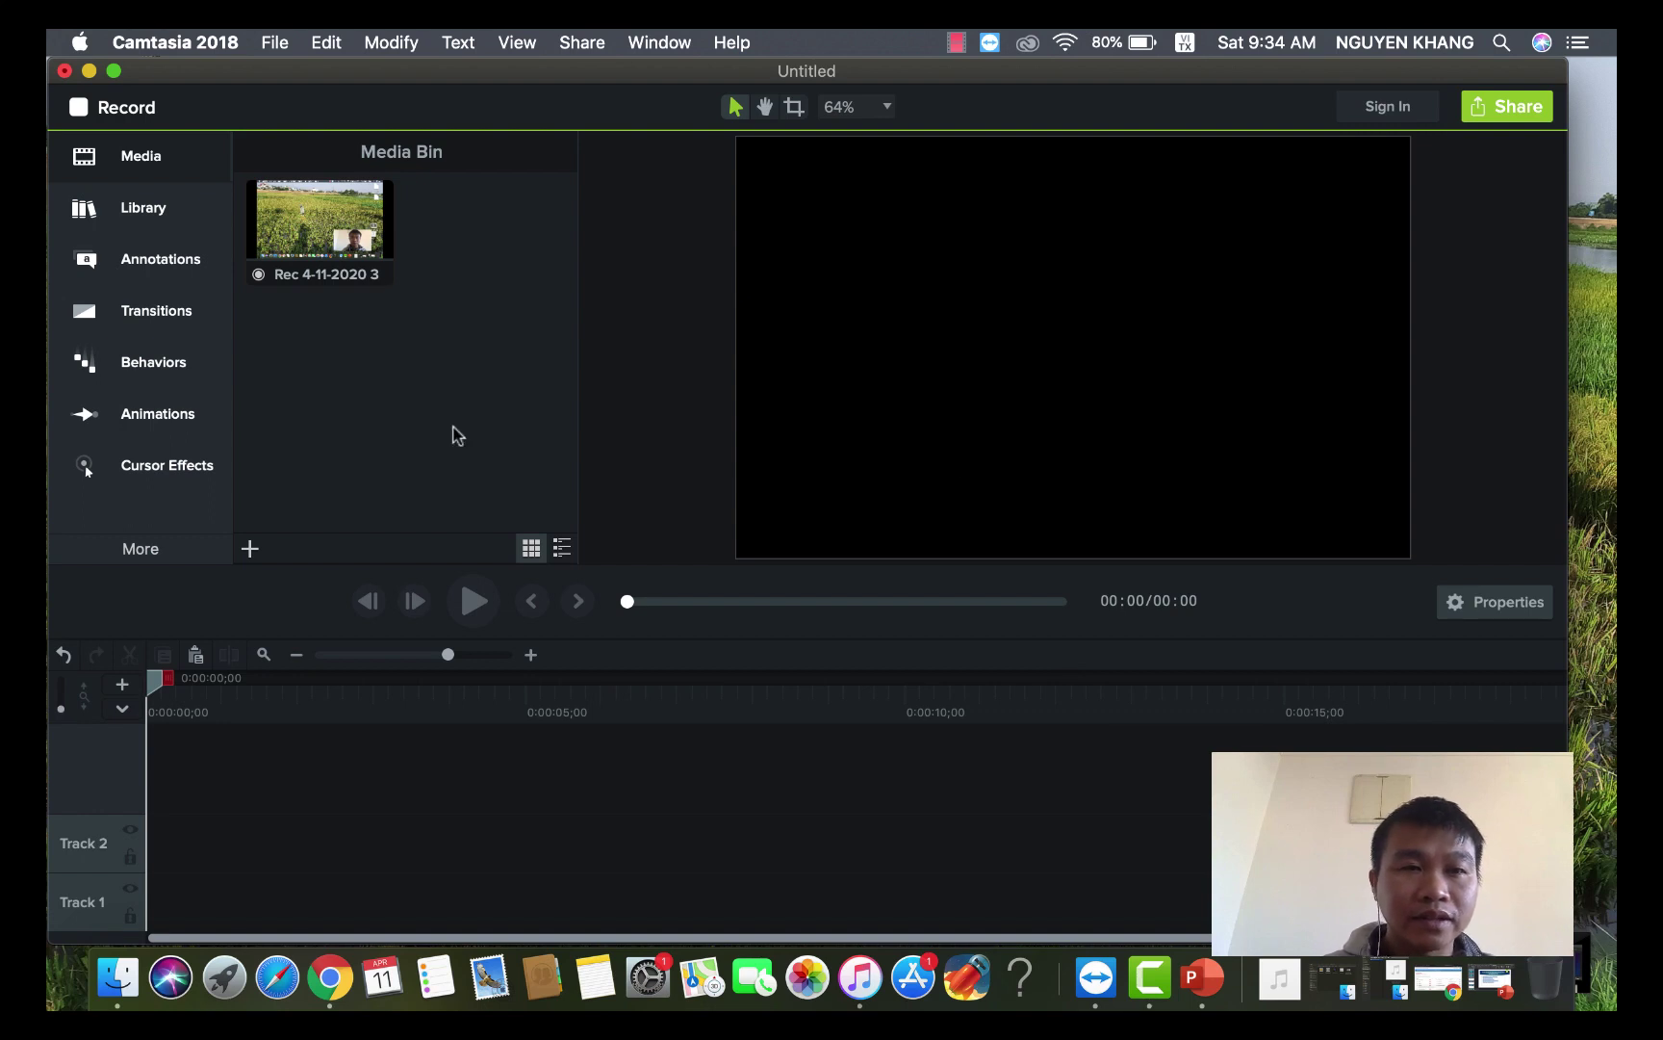
- Import video-1586074802.mp4 from the Video soc folder and place it at the start of Track 2
left_click(249, 548)
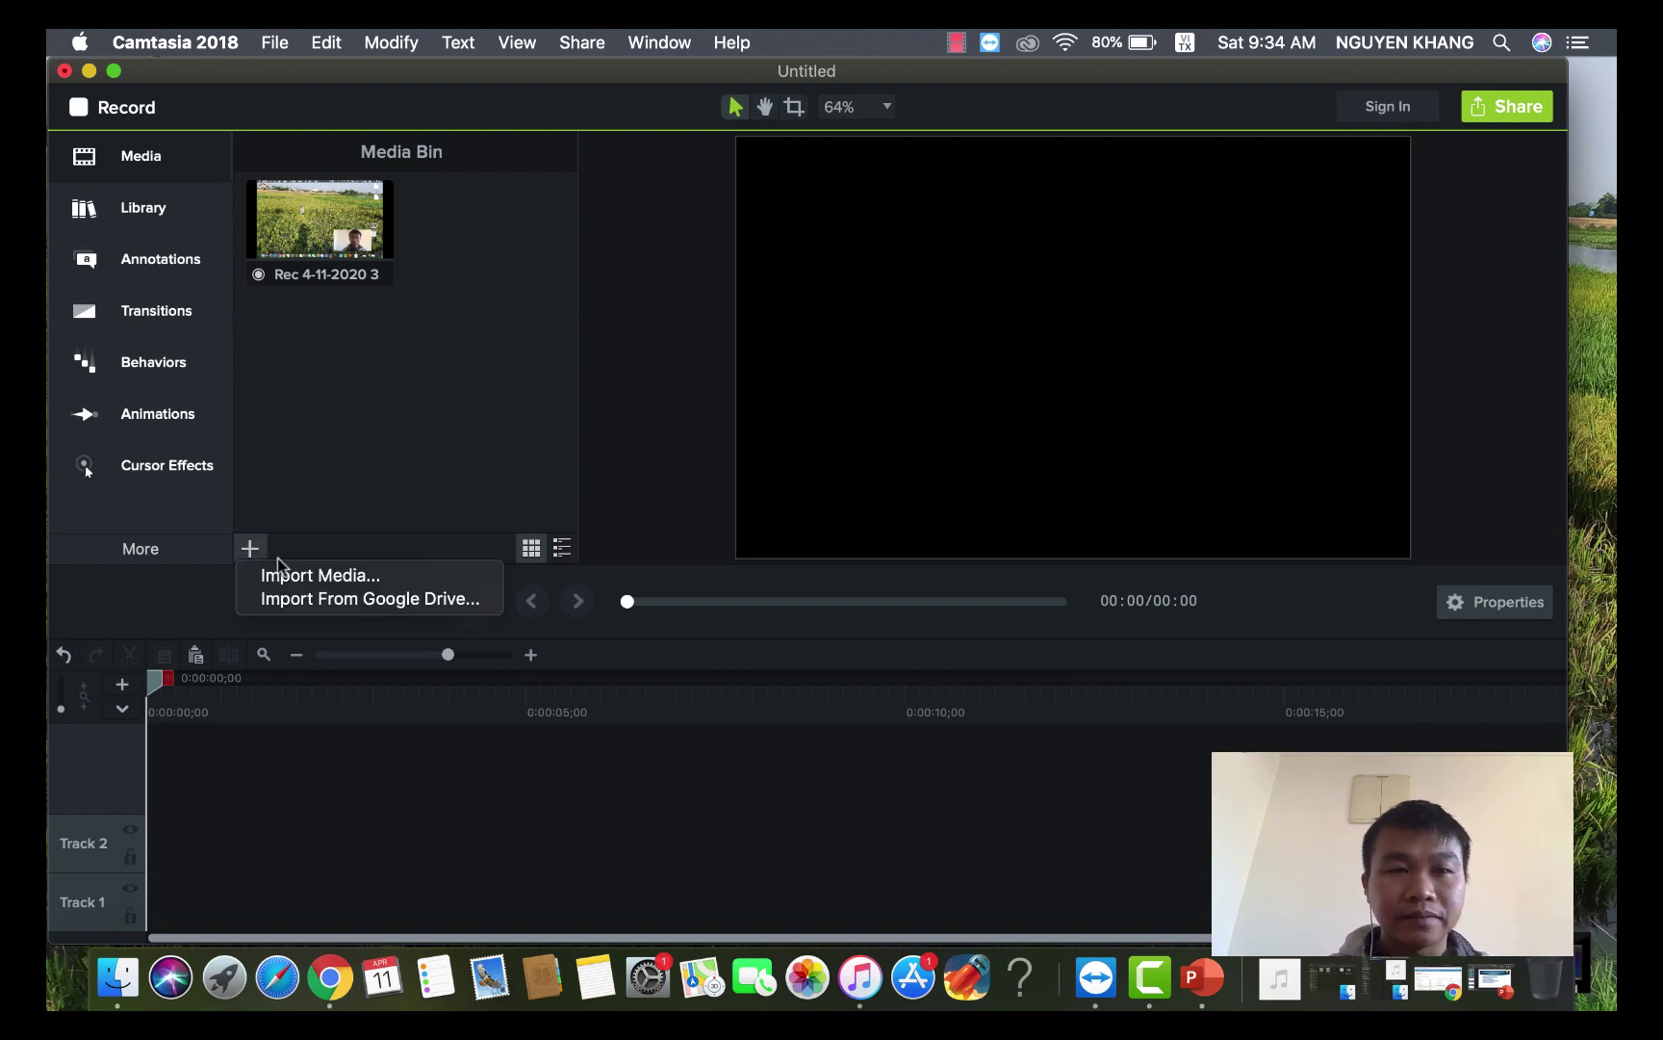
left_click(300, 577)
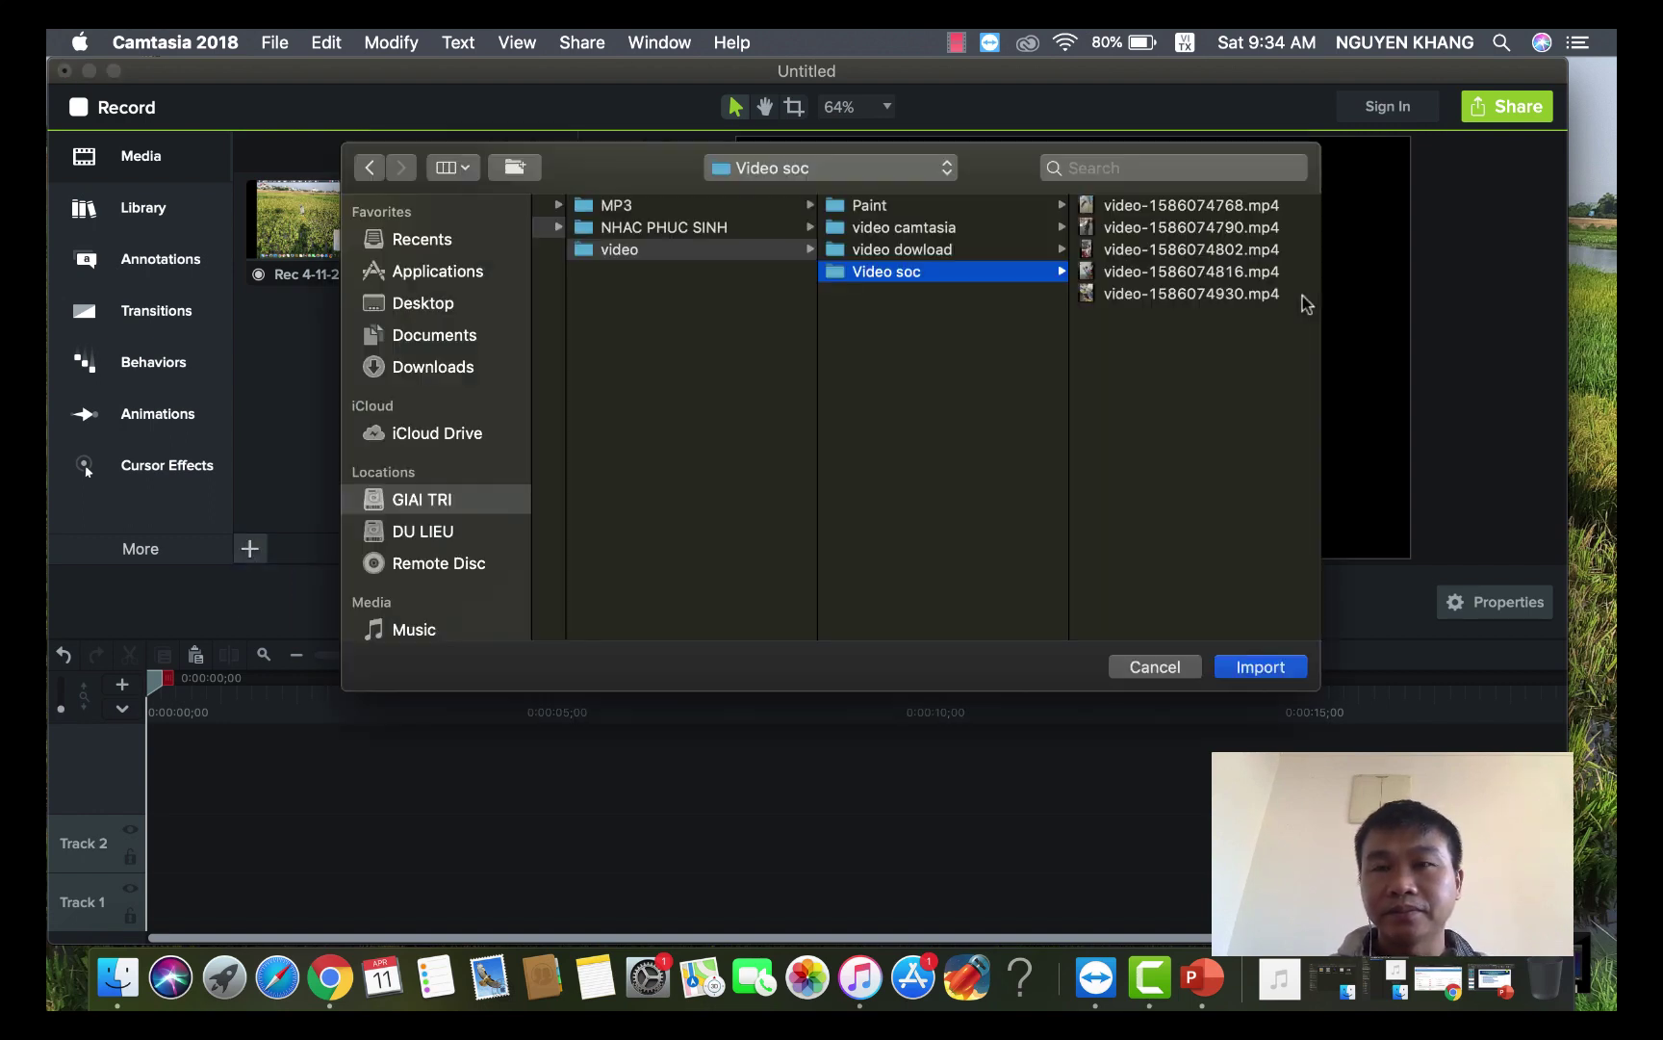
left_click(1191, 249)
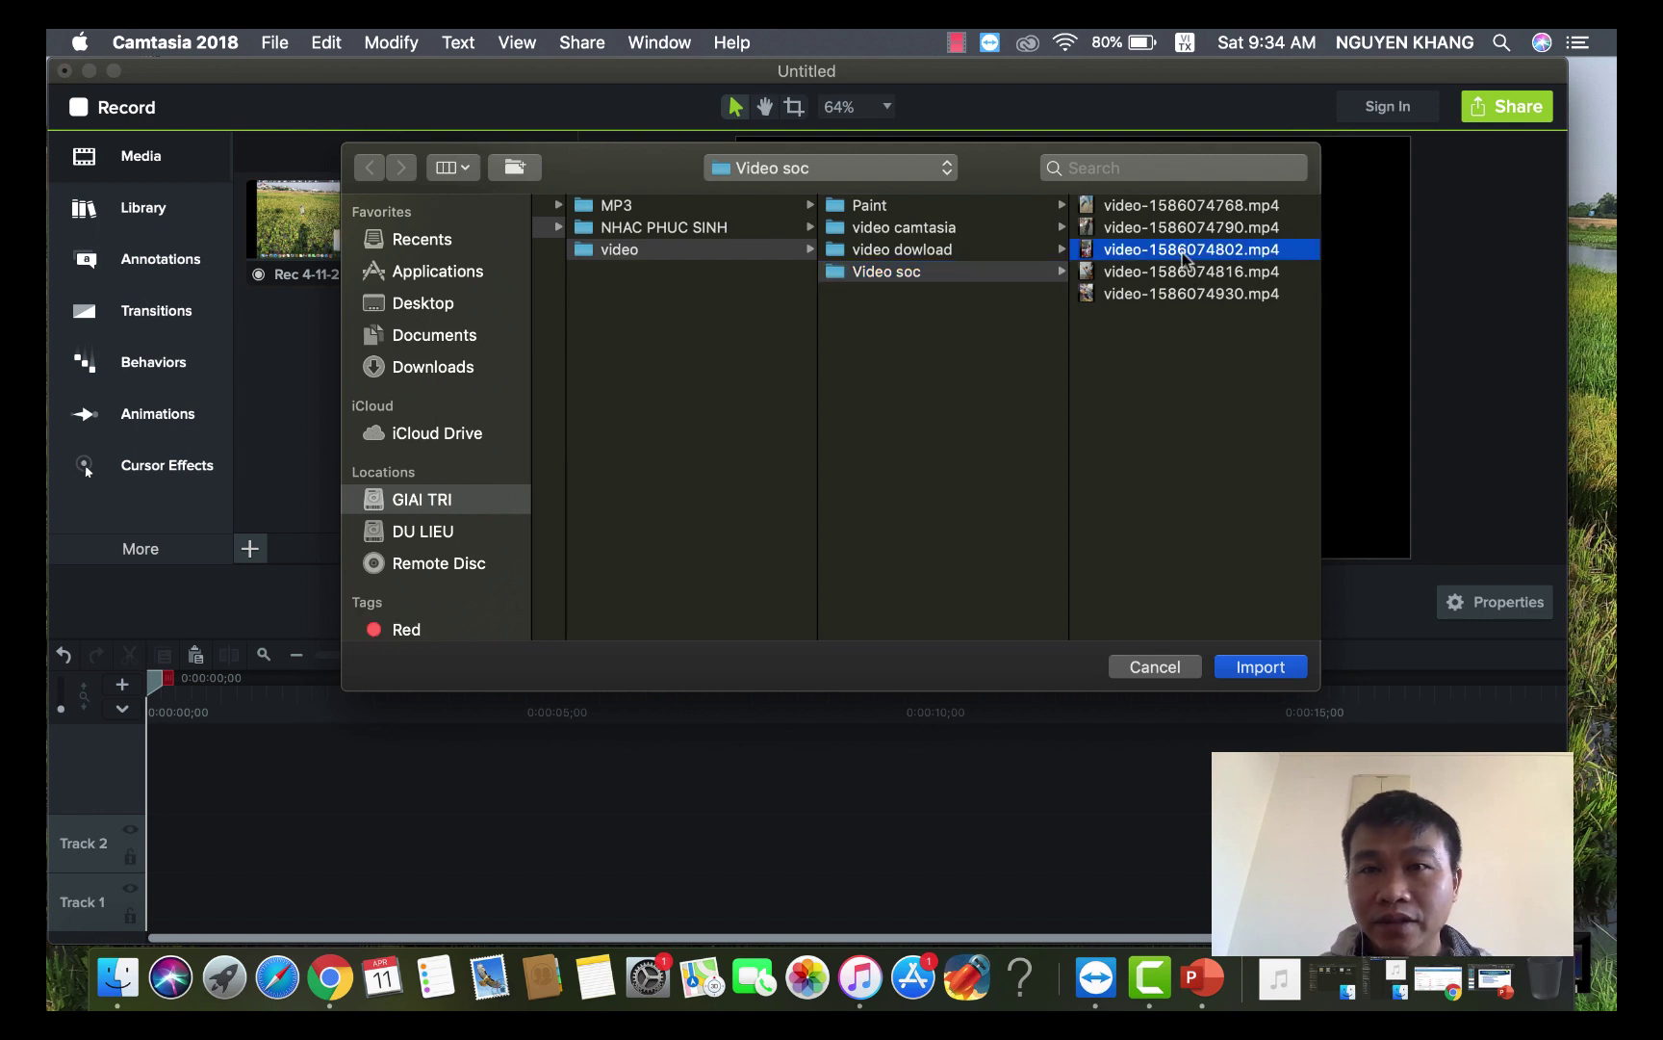
left_click(1267, 668)
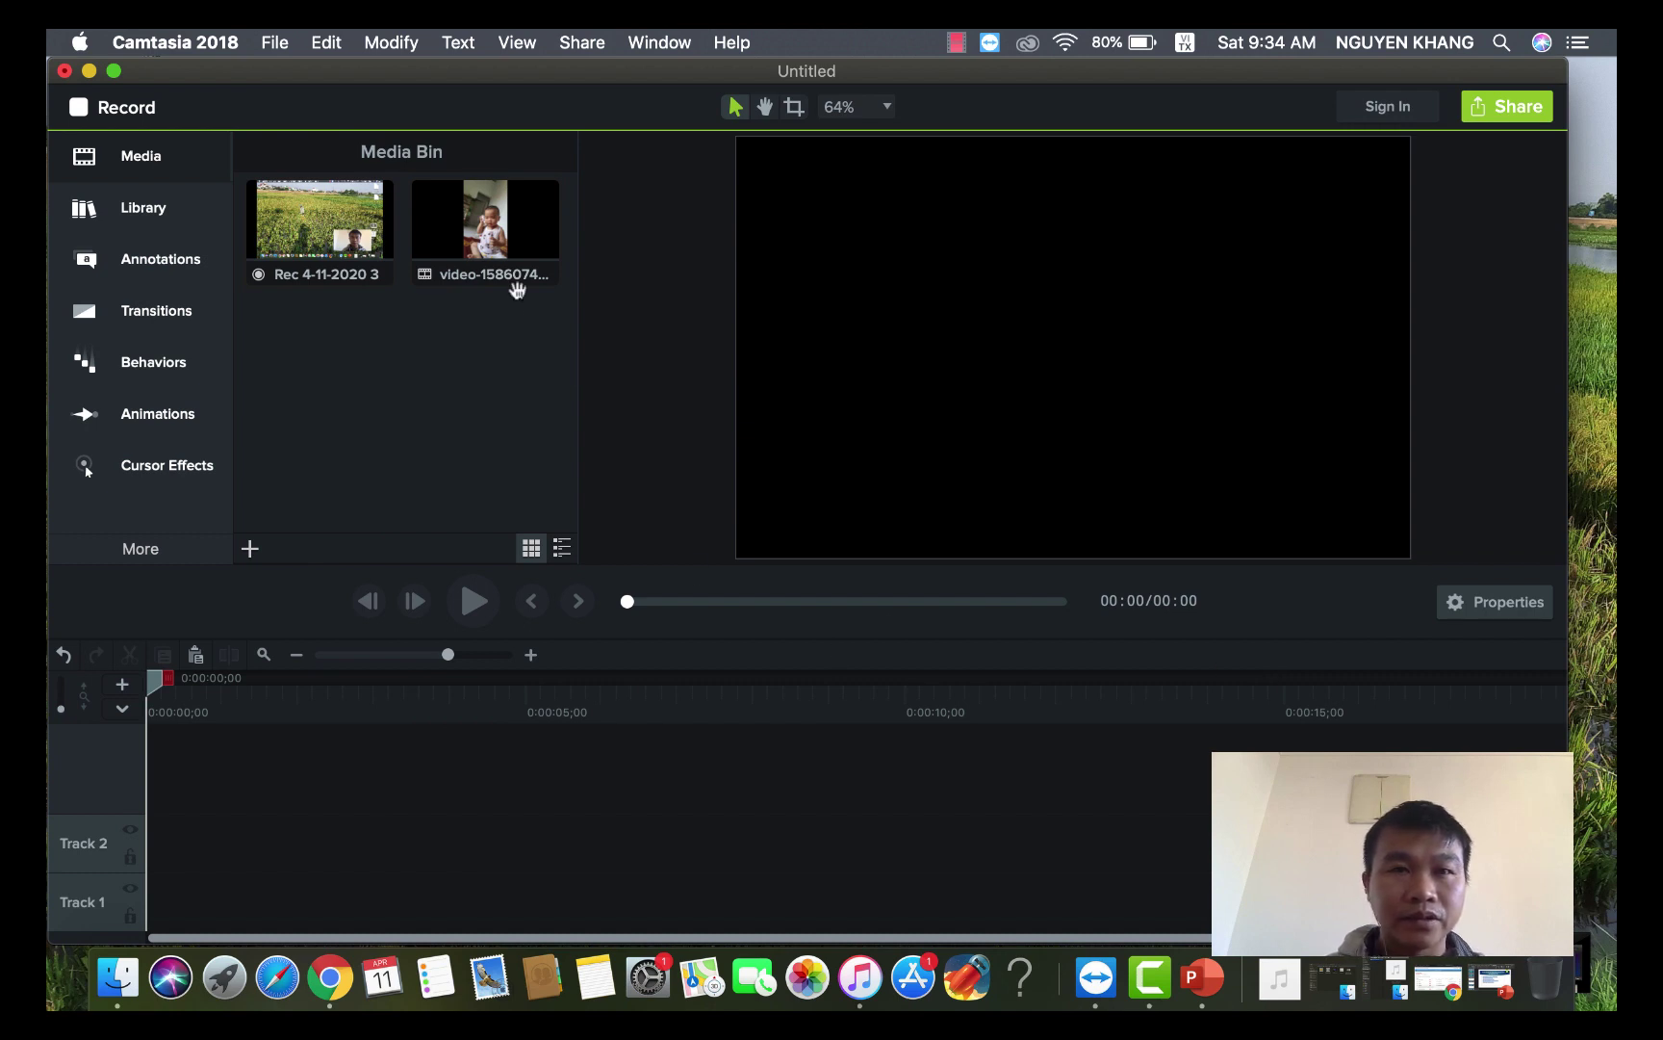
left_click_drag(516, 281, 228, 811)
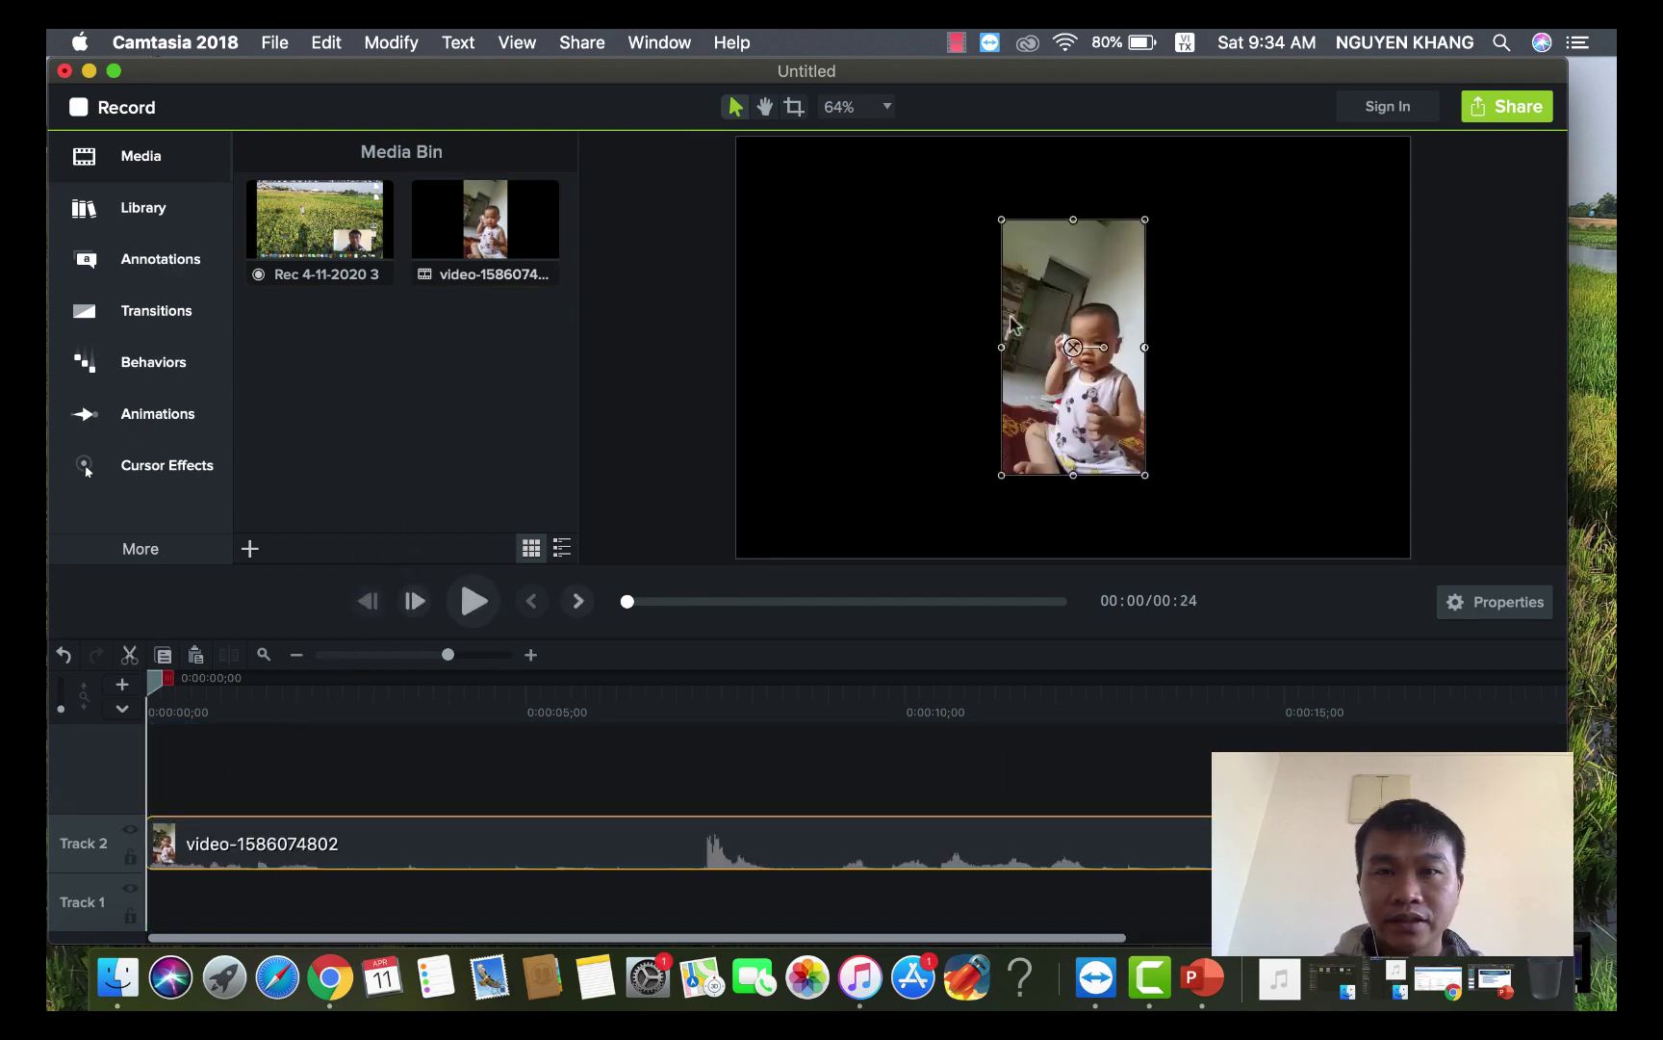
- Enlarge the baby video on the canvas until it covers the full canvas height and shift it slightly upward
left_click_drag(1002, 348, 917, 356)
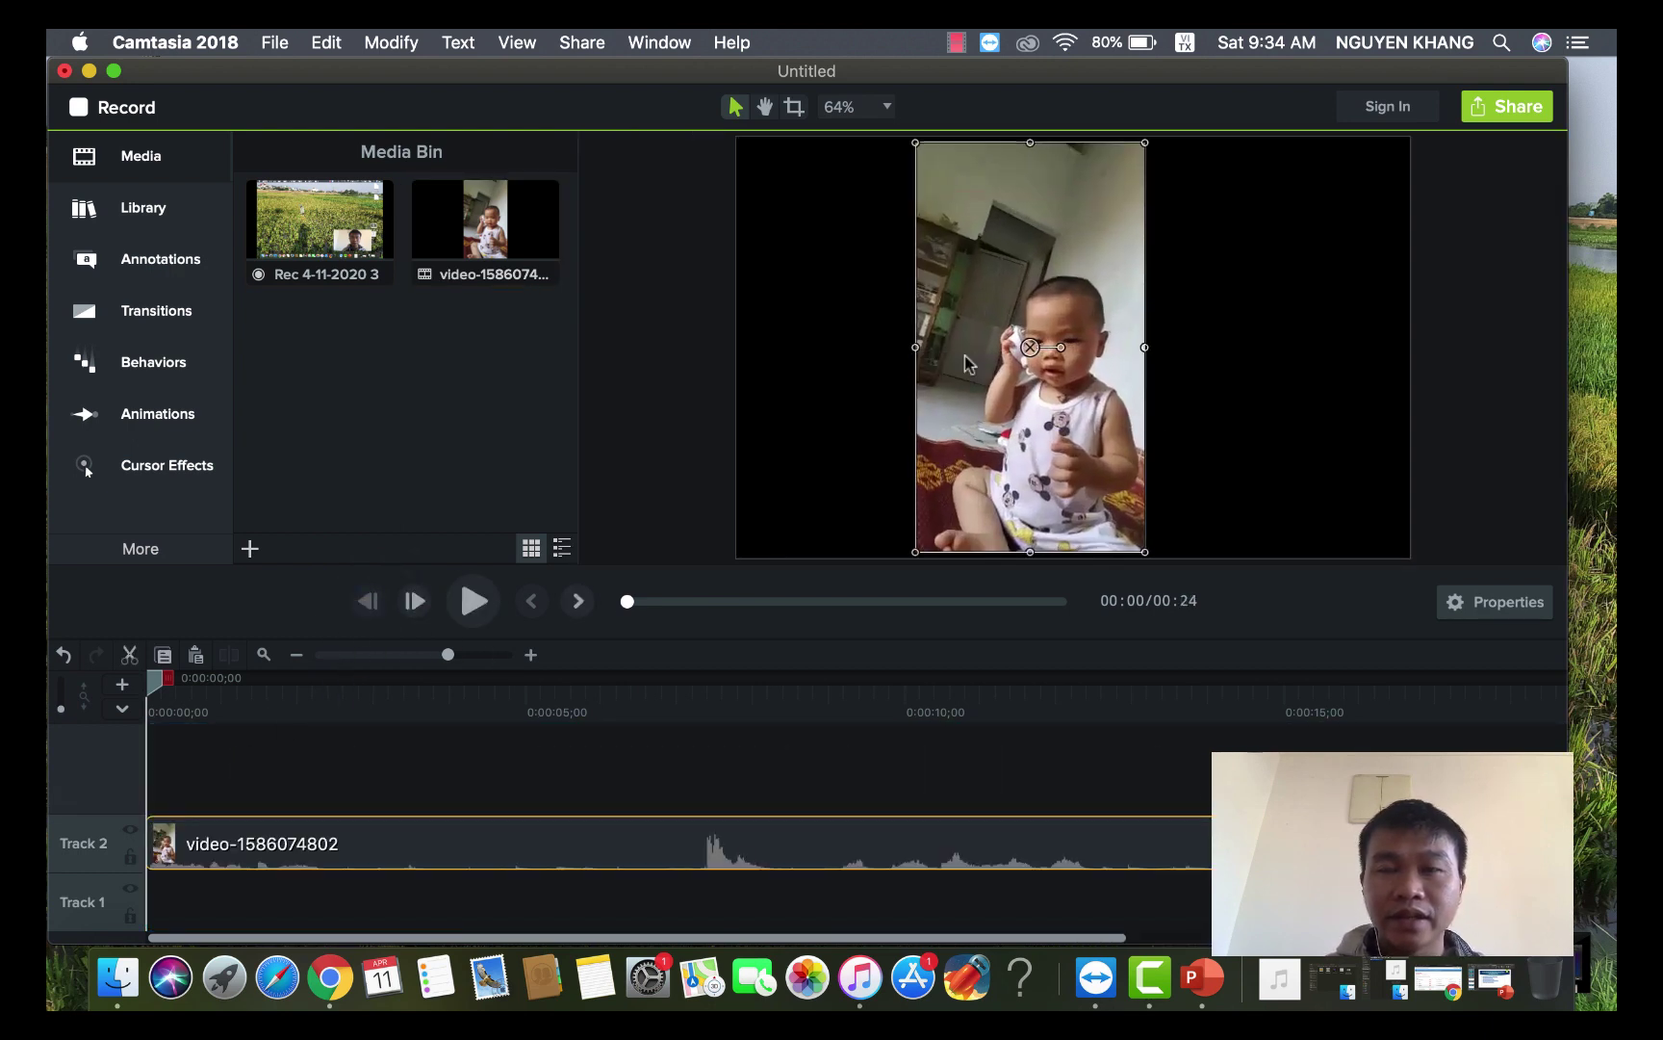
left_click_drag(1146, 350, 1195, 350)
left_click_drag(1099, 436, 1090, 390)
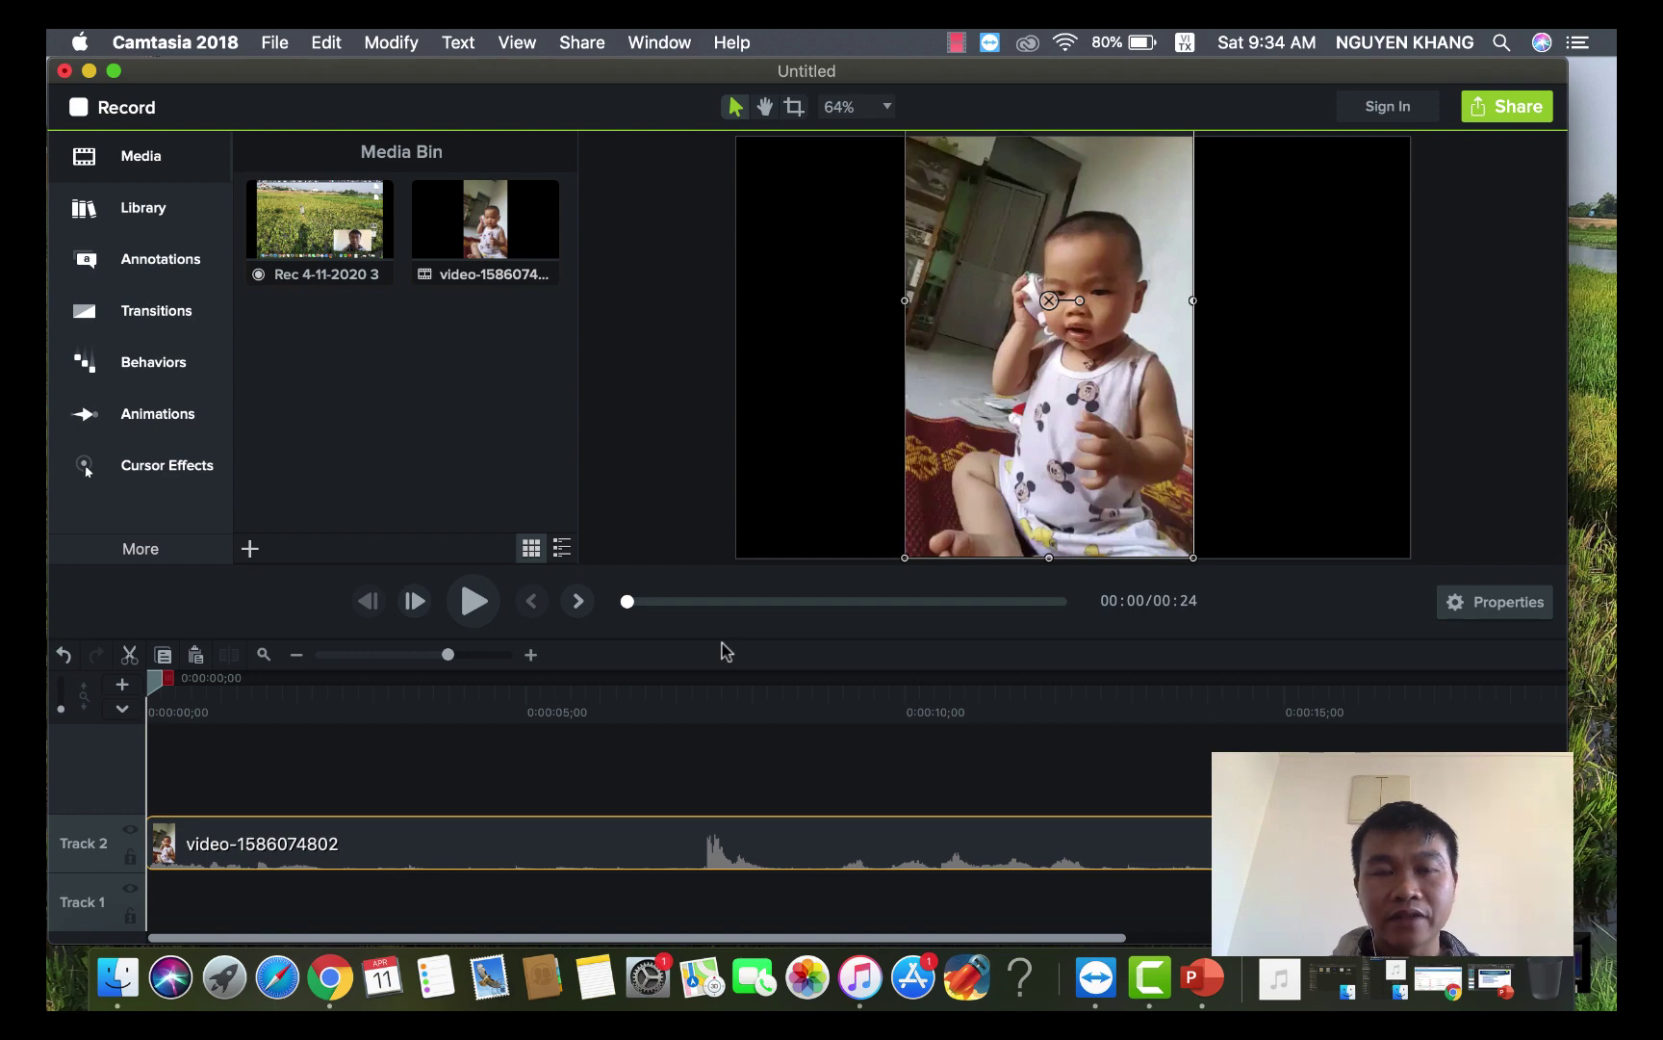
right_click(639, 856)
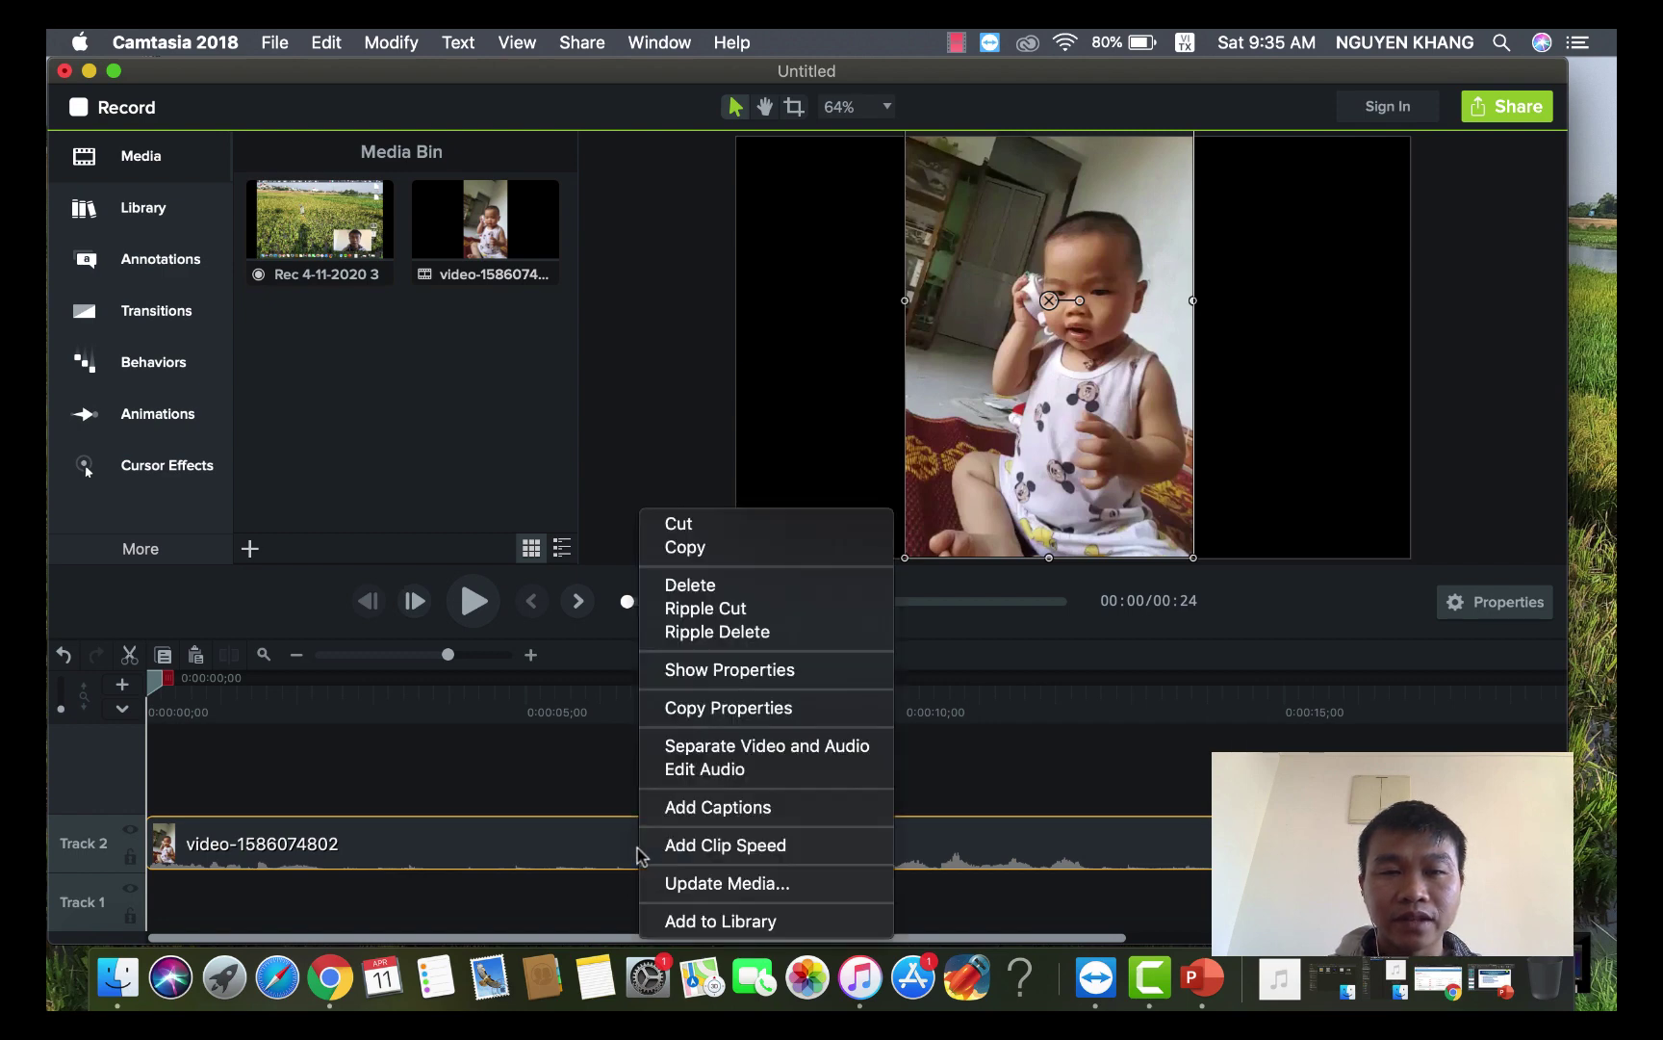
left_click(740, 747)
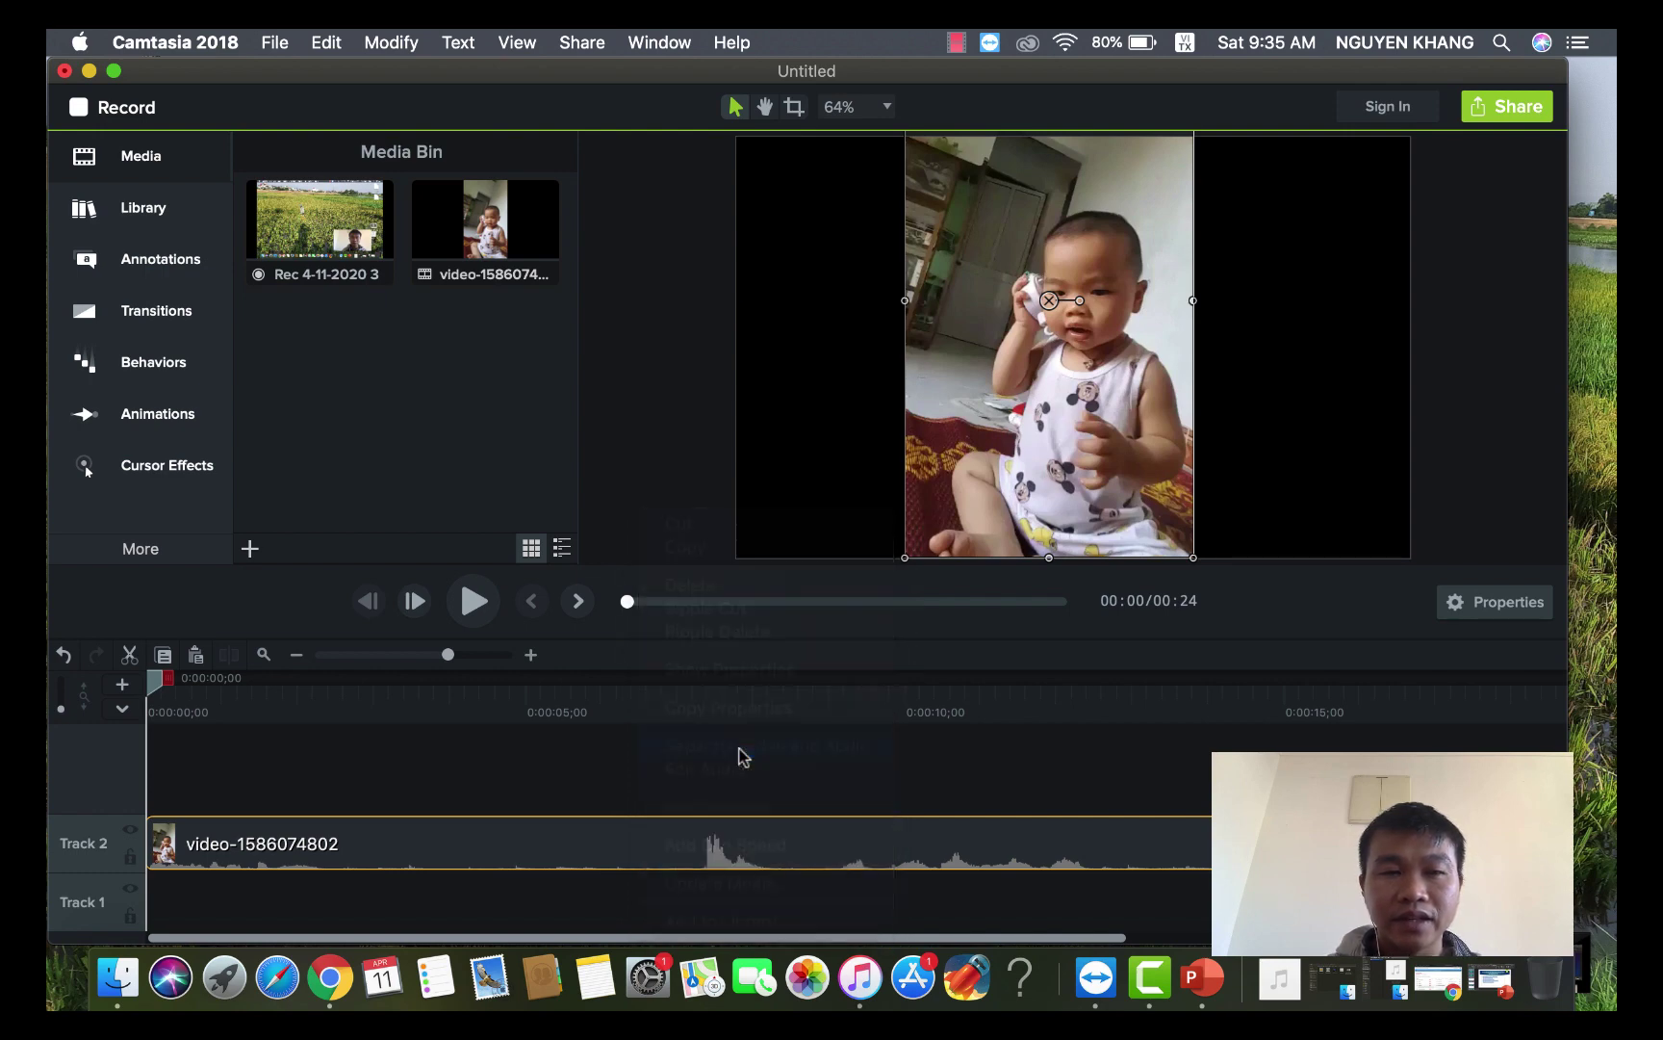
left_click(611, 787)
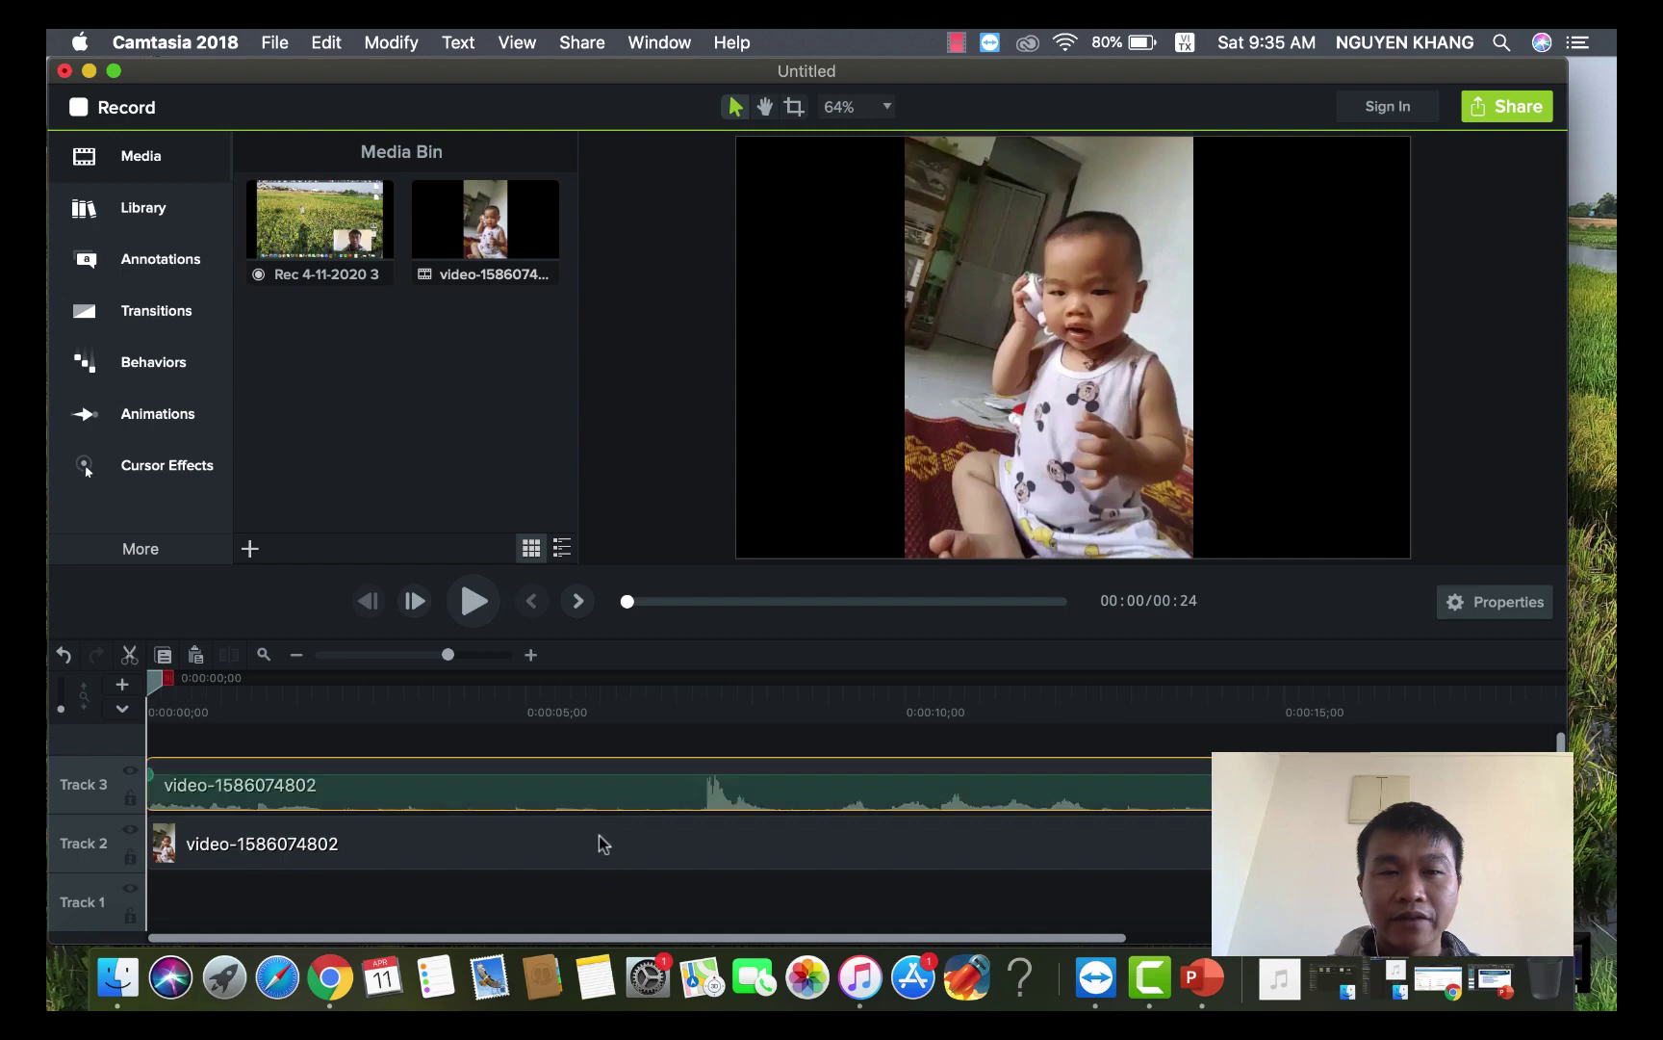
left_click(597, 848)
left_click(589, 807)
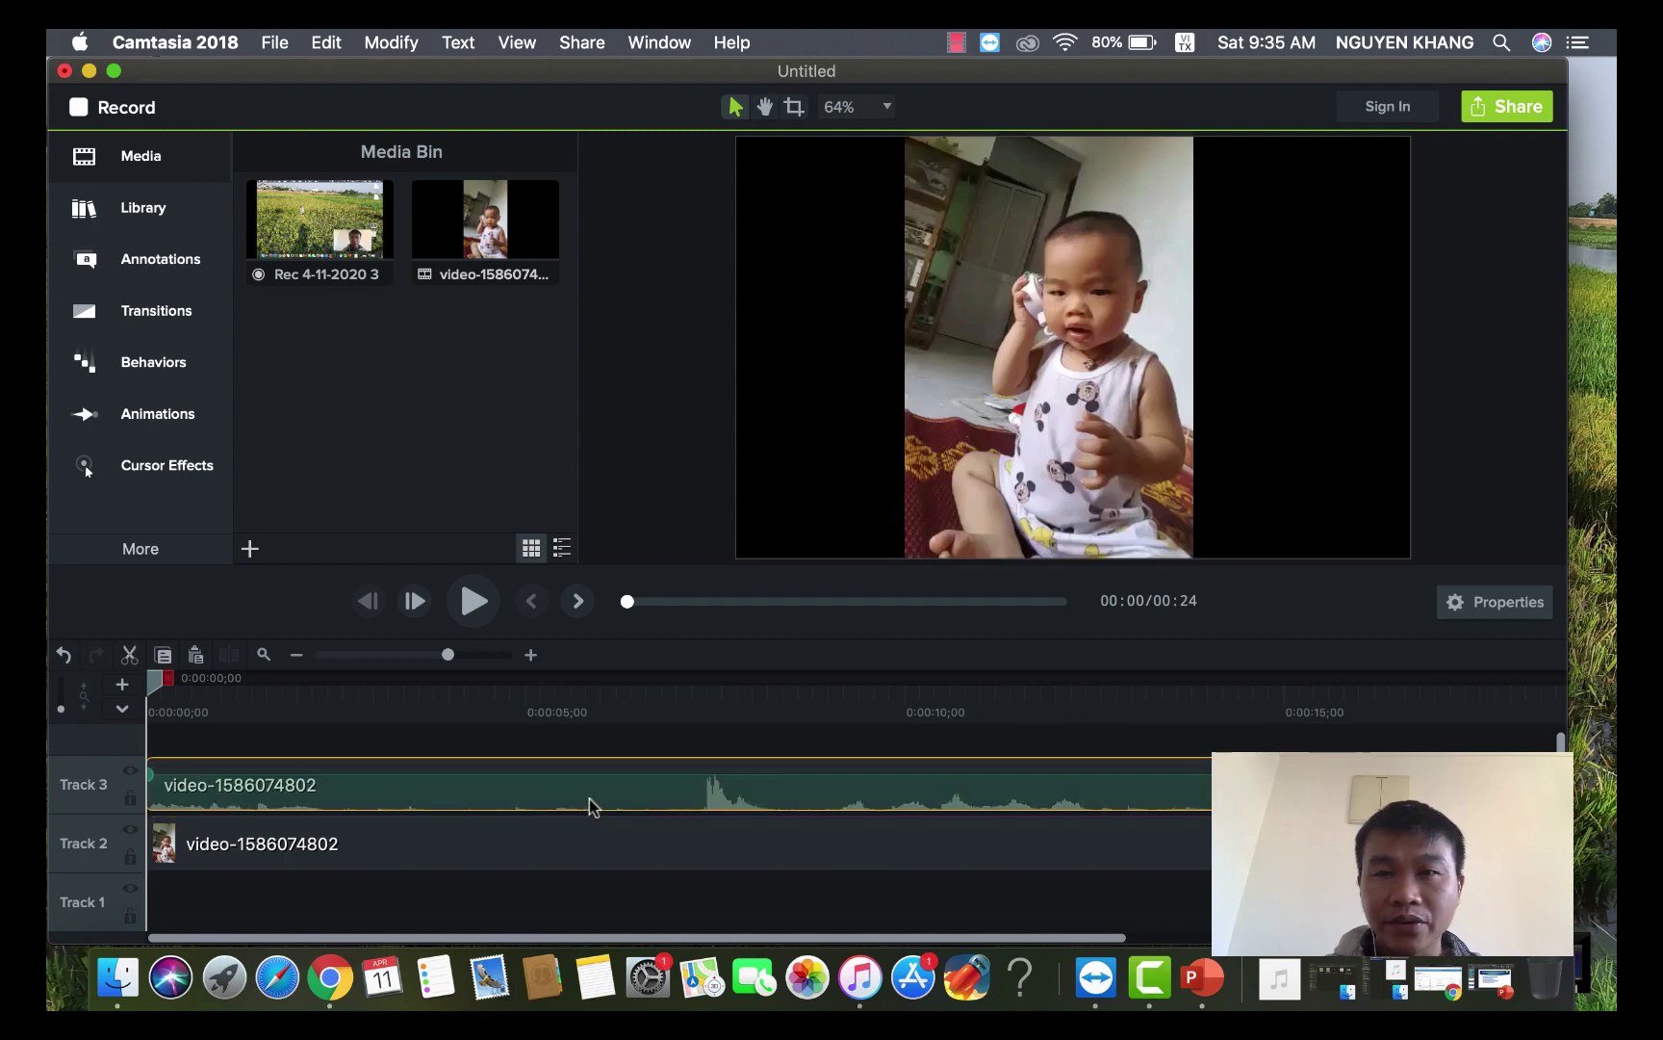
left_click(584, 849)
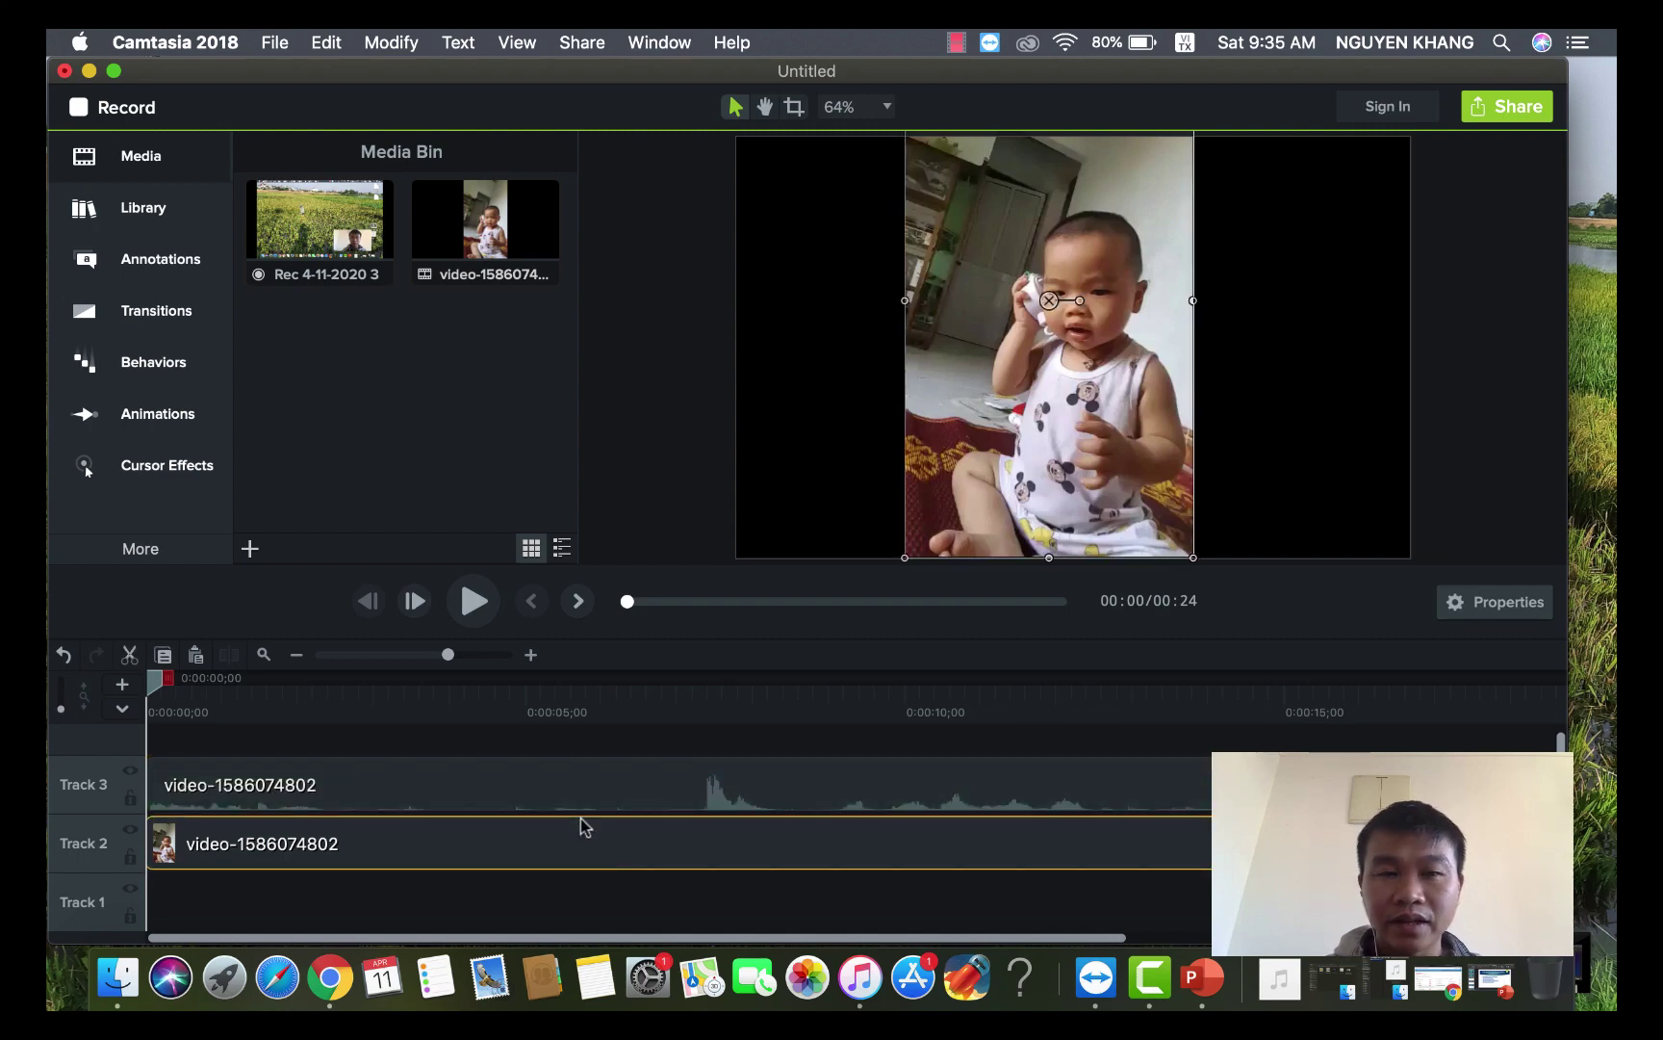
- Remove the separated original audio clip from Track 3
left_click(604, 780)
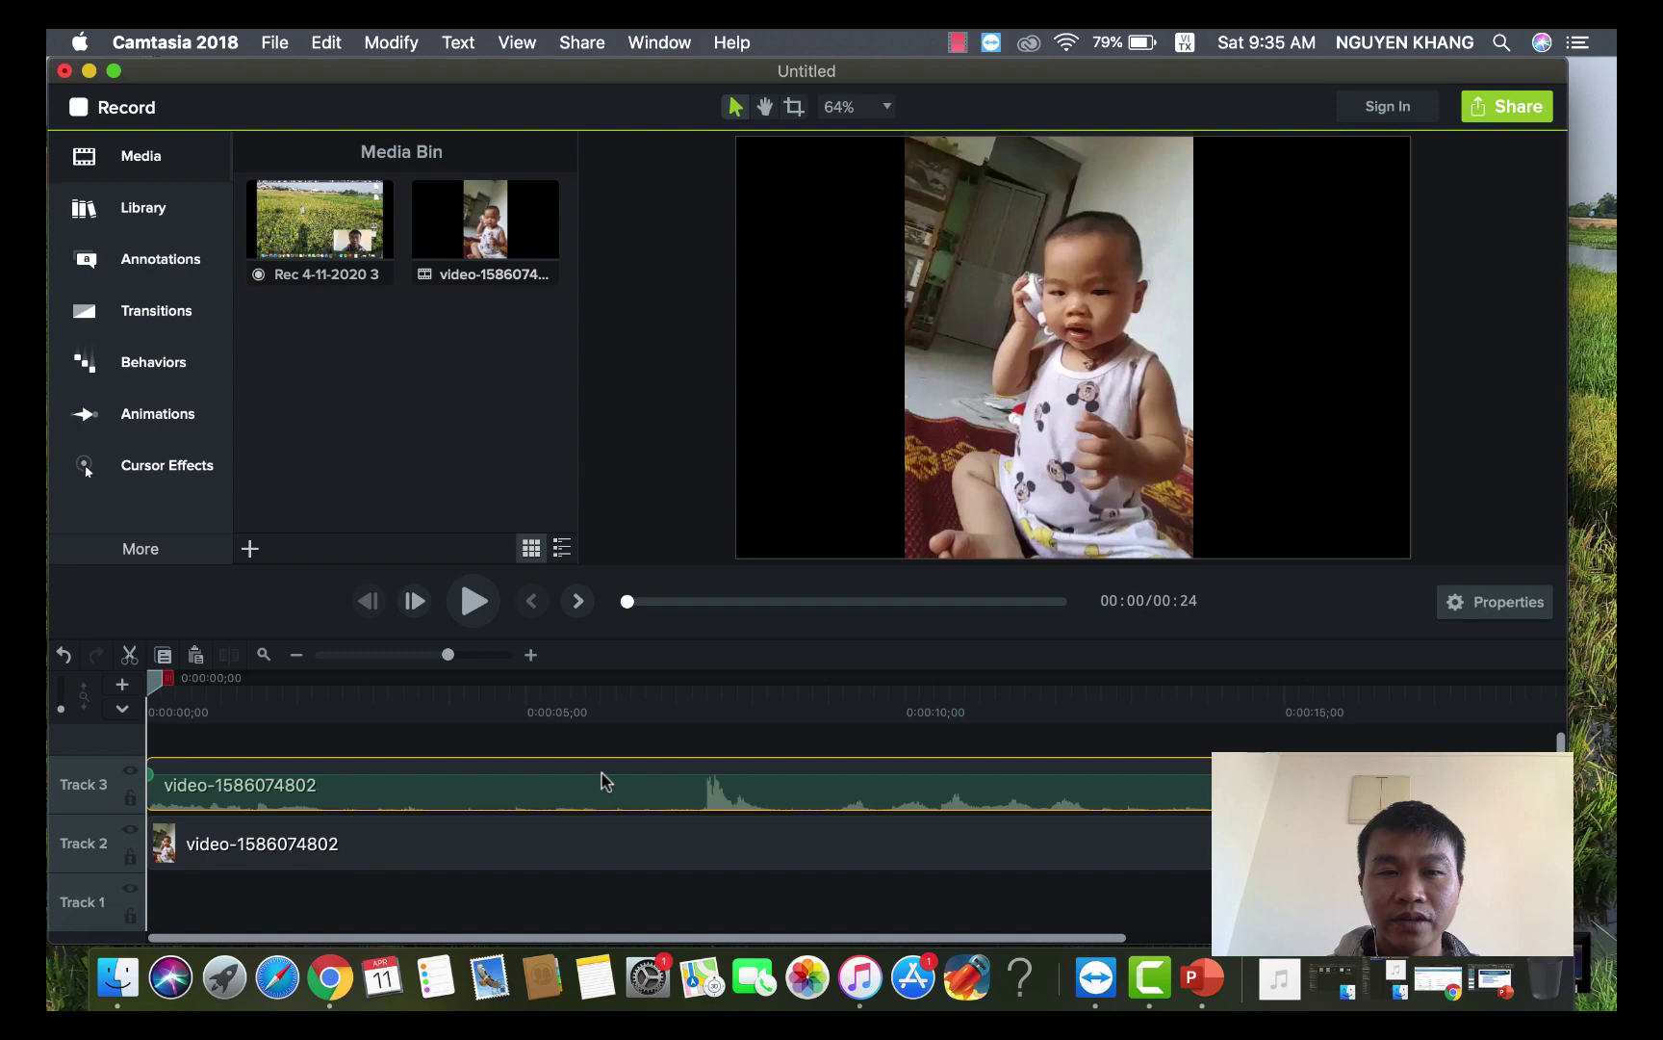
right_click(373, 799)
left_click(438, 546)
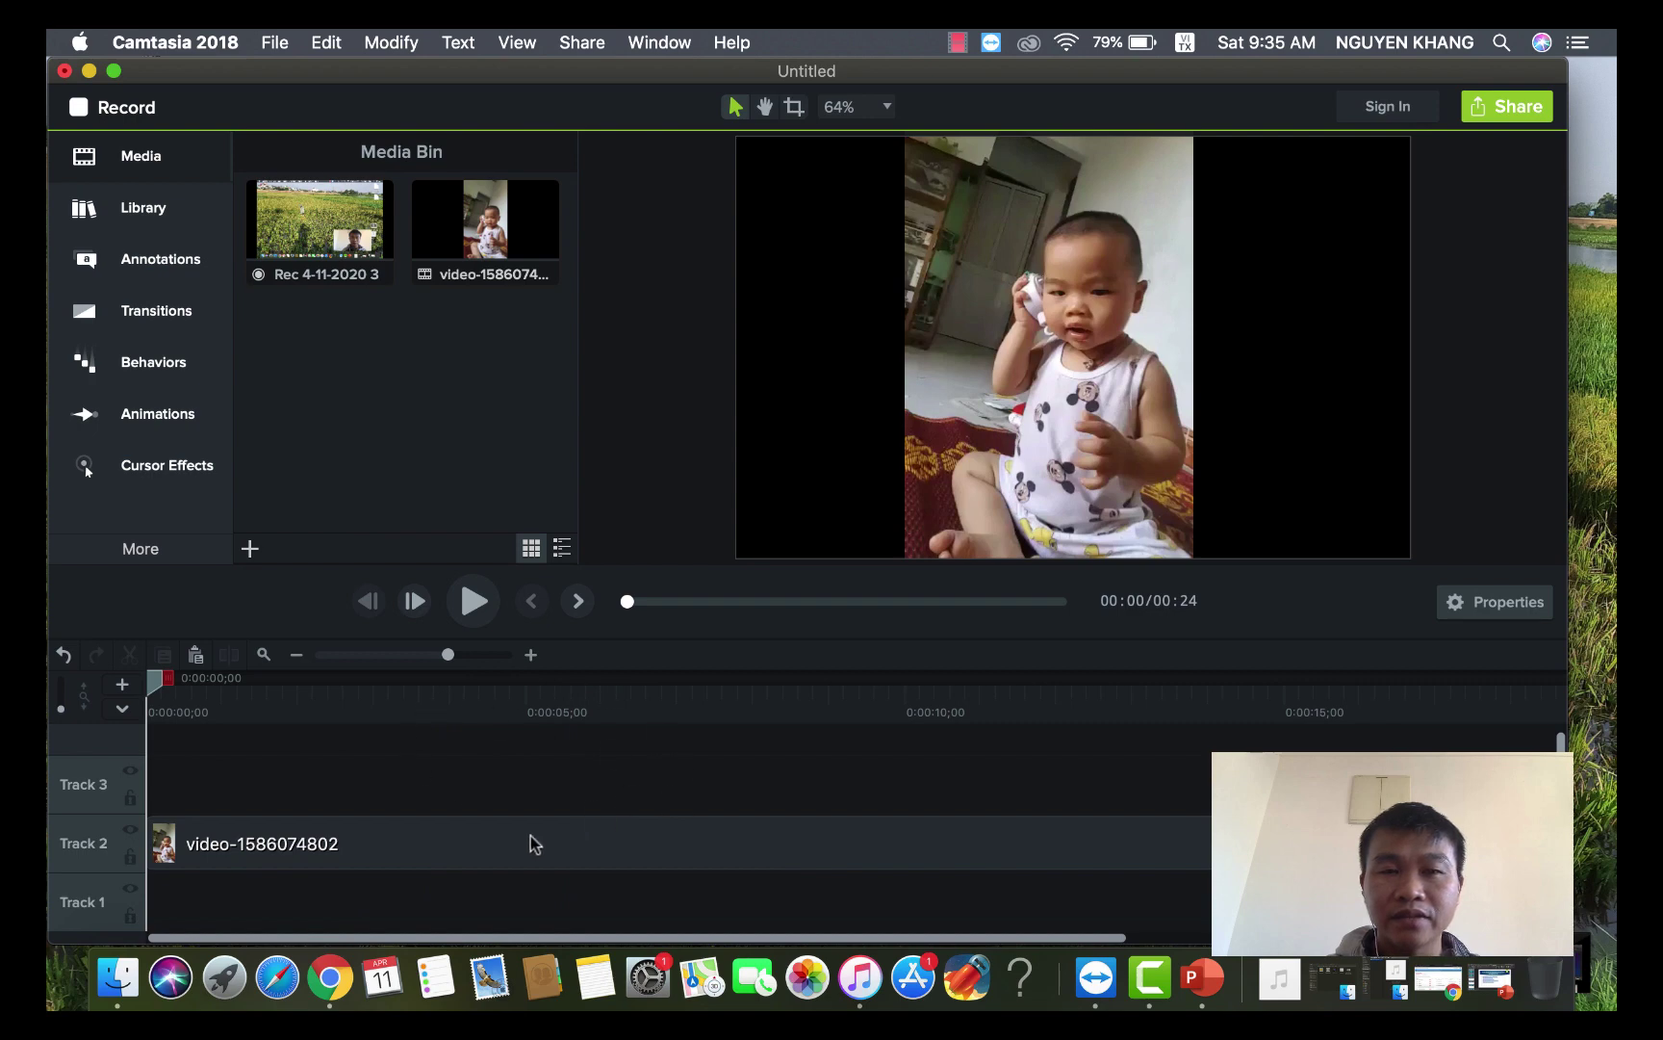
- Play the first seconds of the video to check that it is silent and return the playhead to the start
left_click(472, 604)
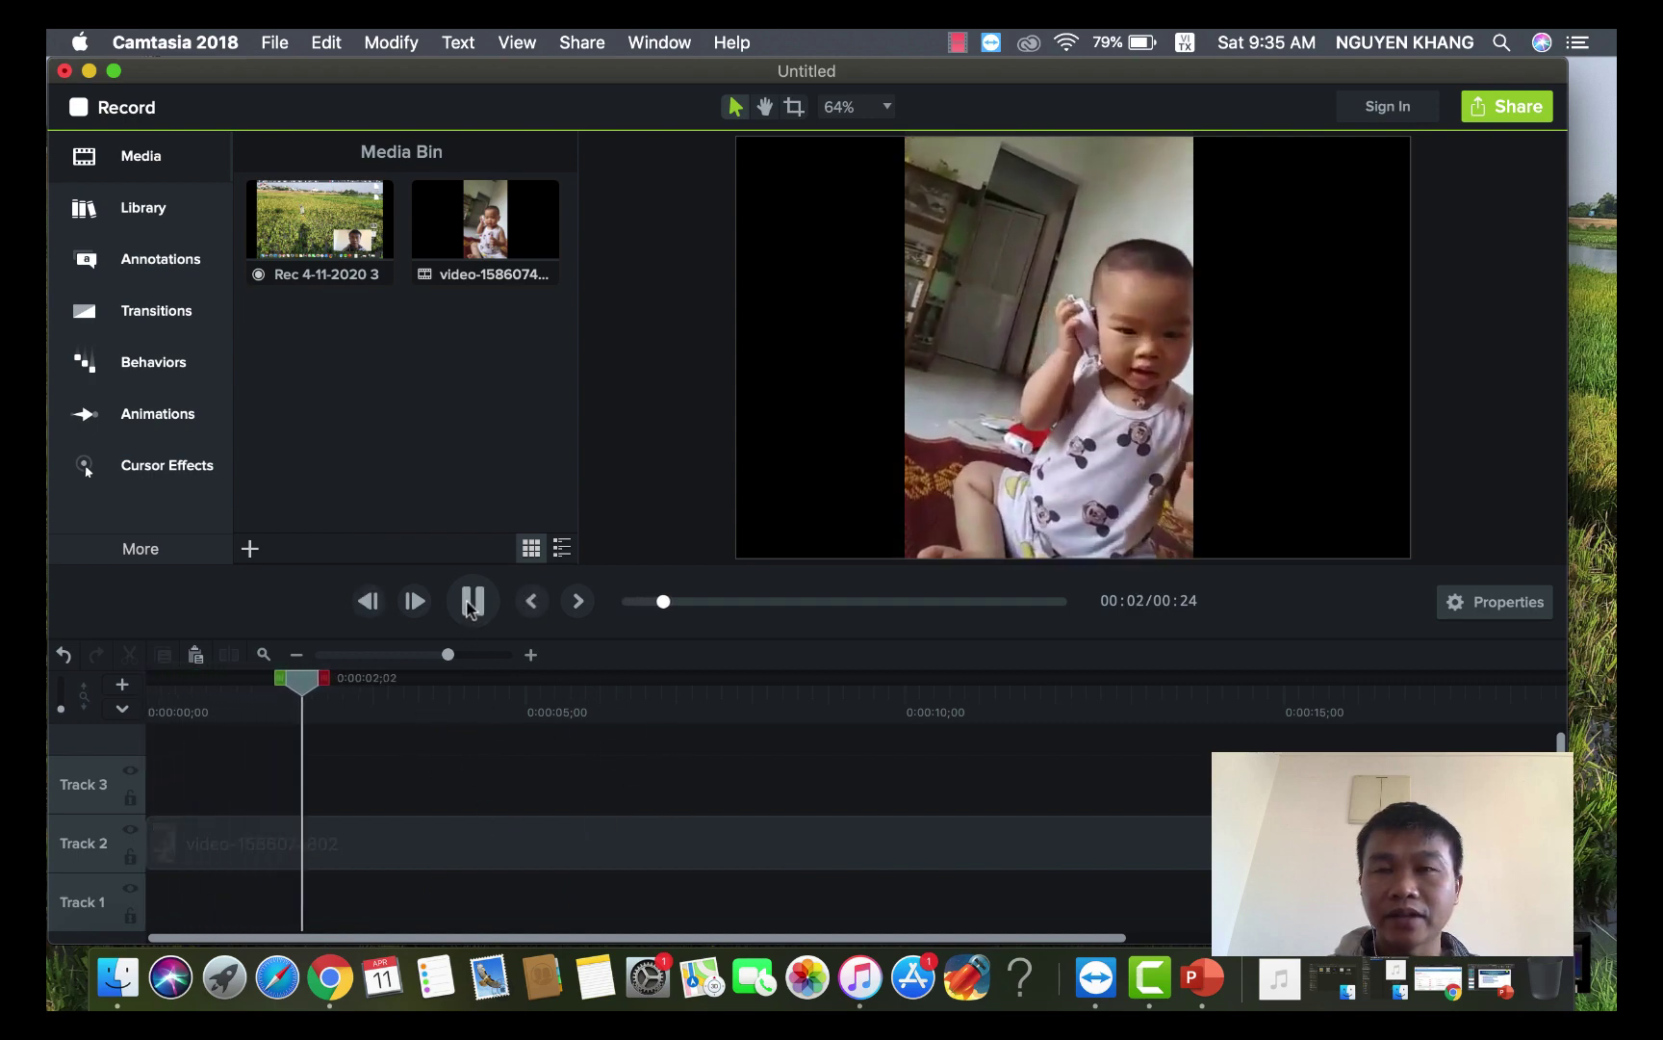
left_click(472, 602)
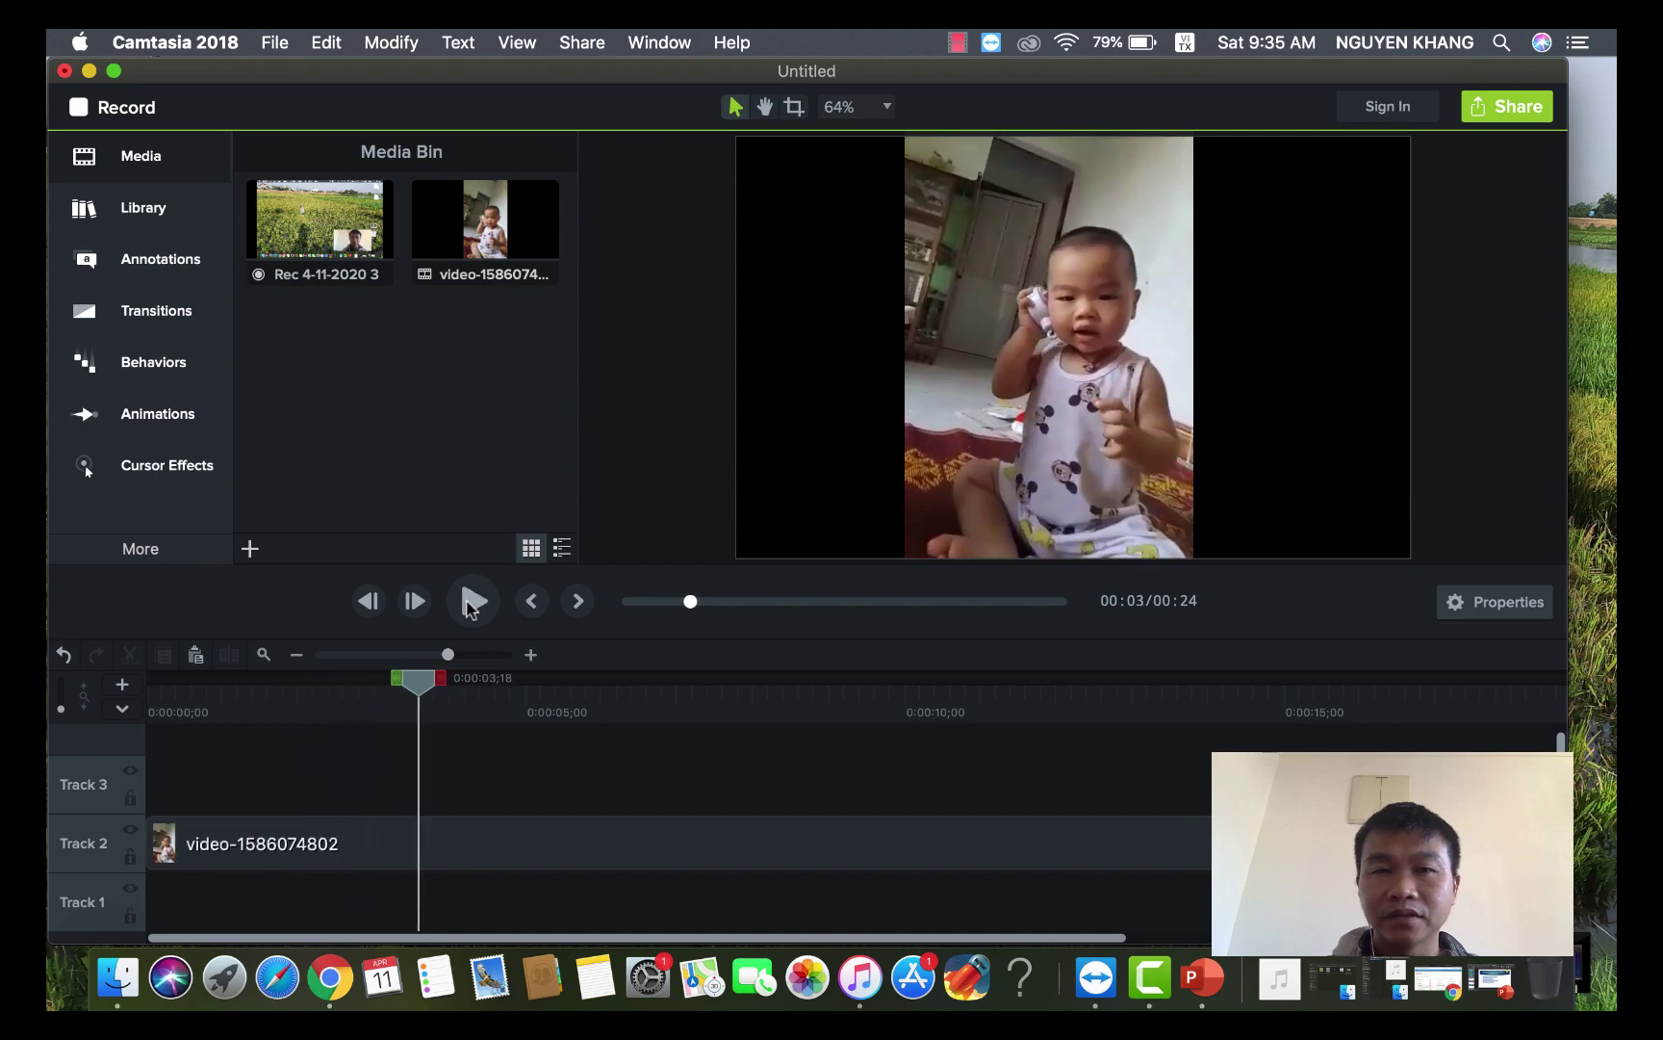
left_click_drag(418, 681, 149, 700)
key("space")
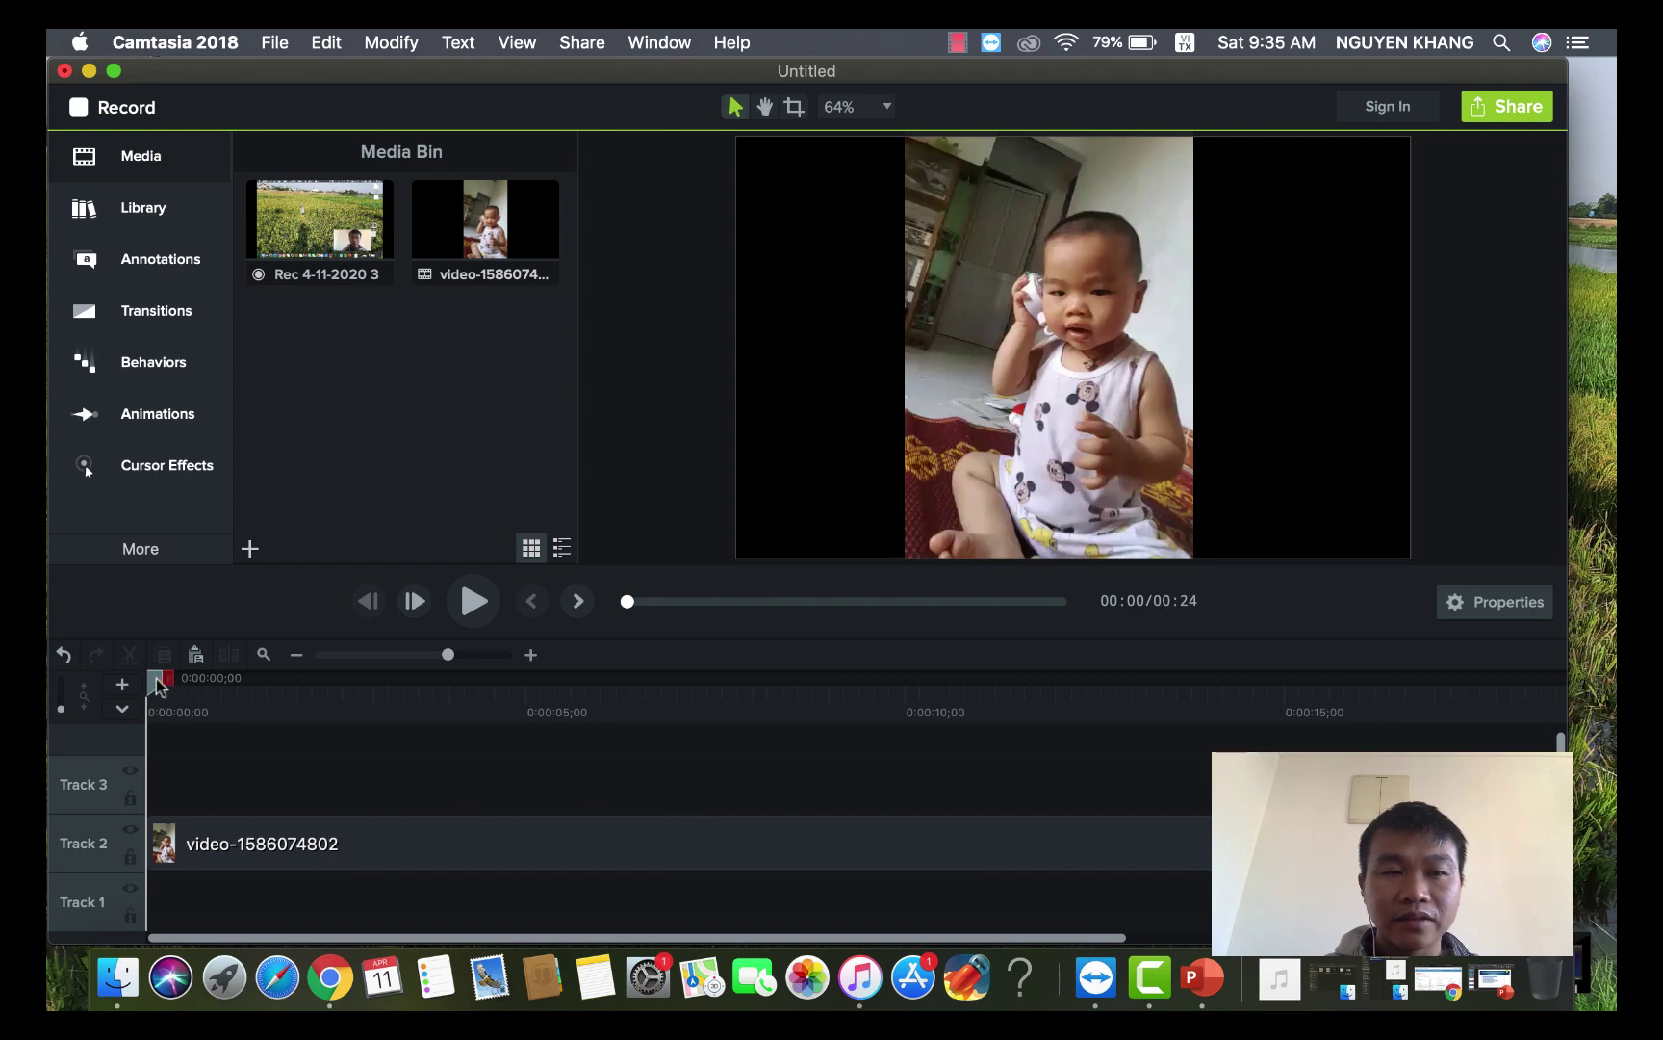
left_click_drag(159, 685, 168, 685)
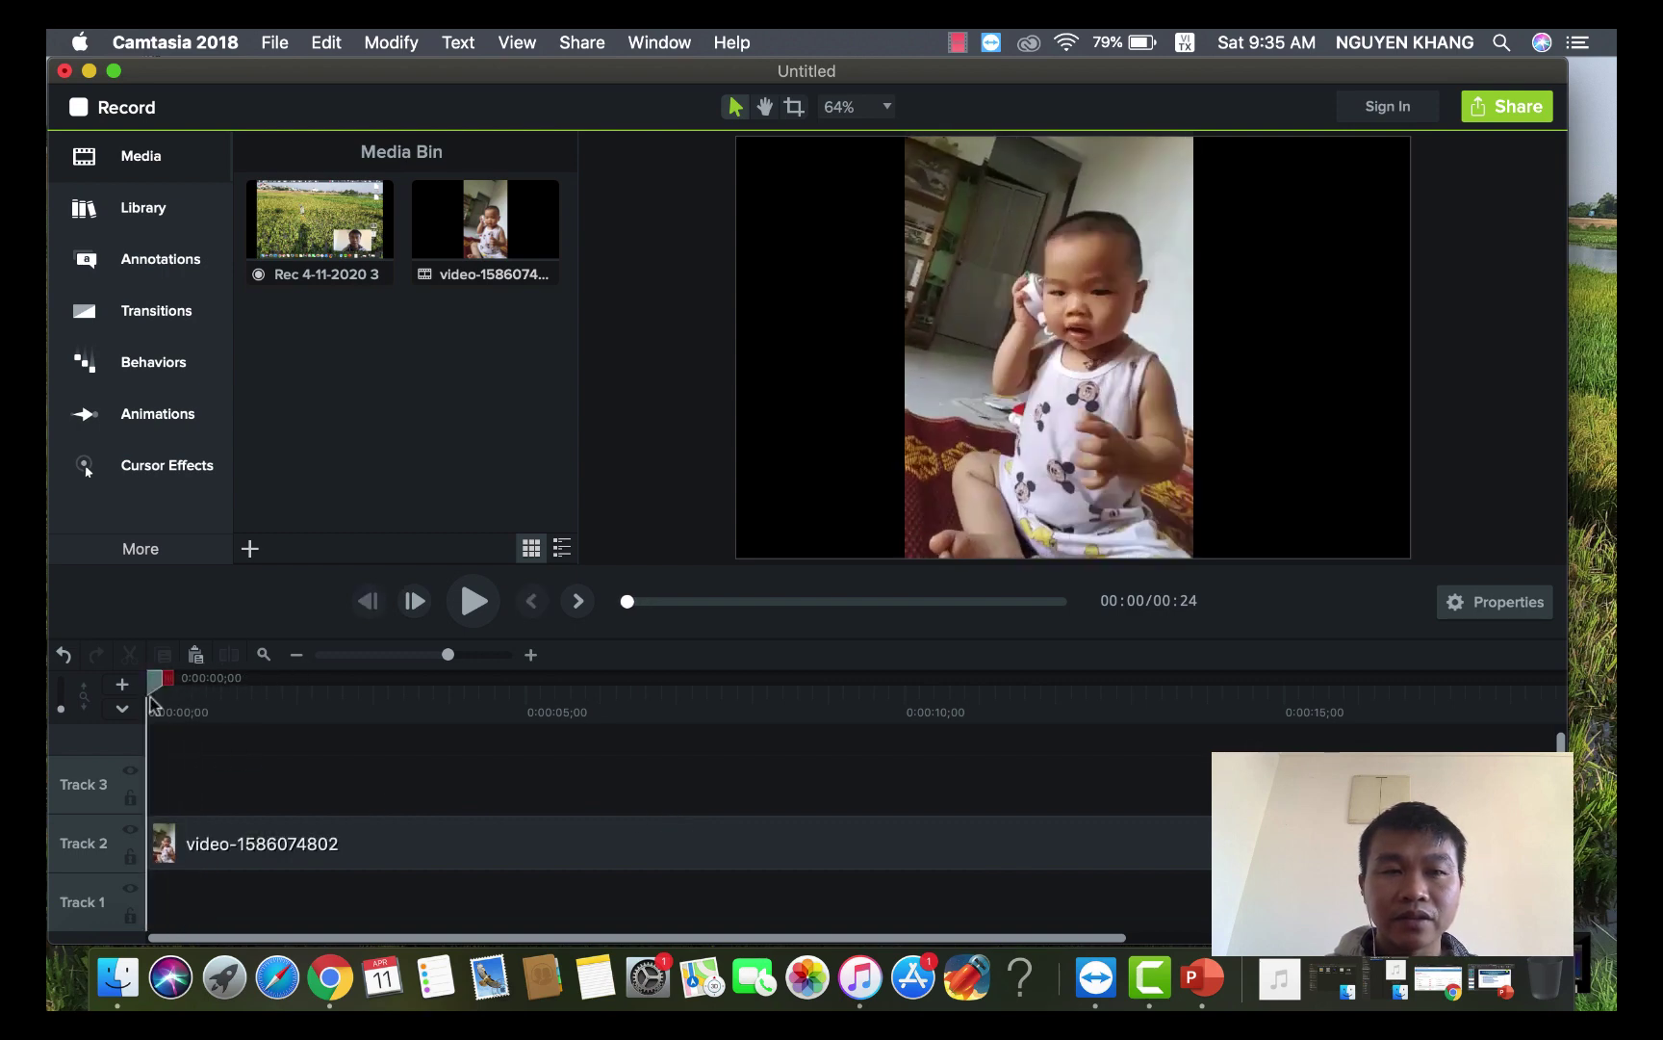
- Import St_Anne_s_Reel.mp3 from the Desktop and place it at the start of Track 1
left_click(249, 549)
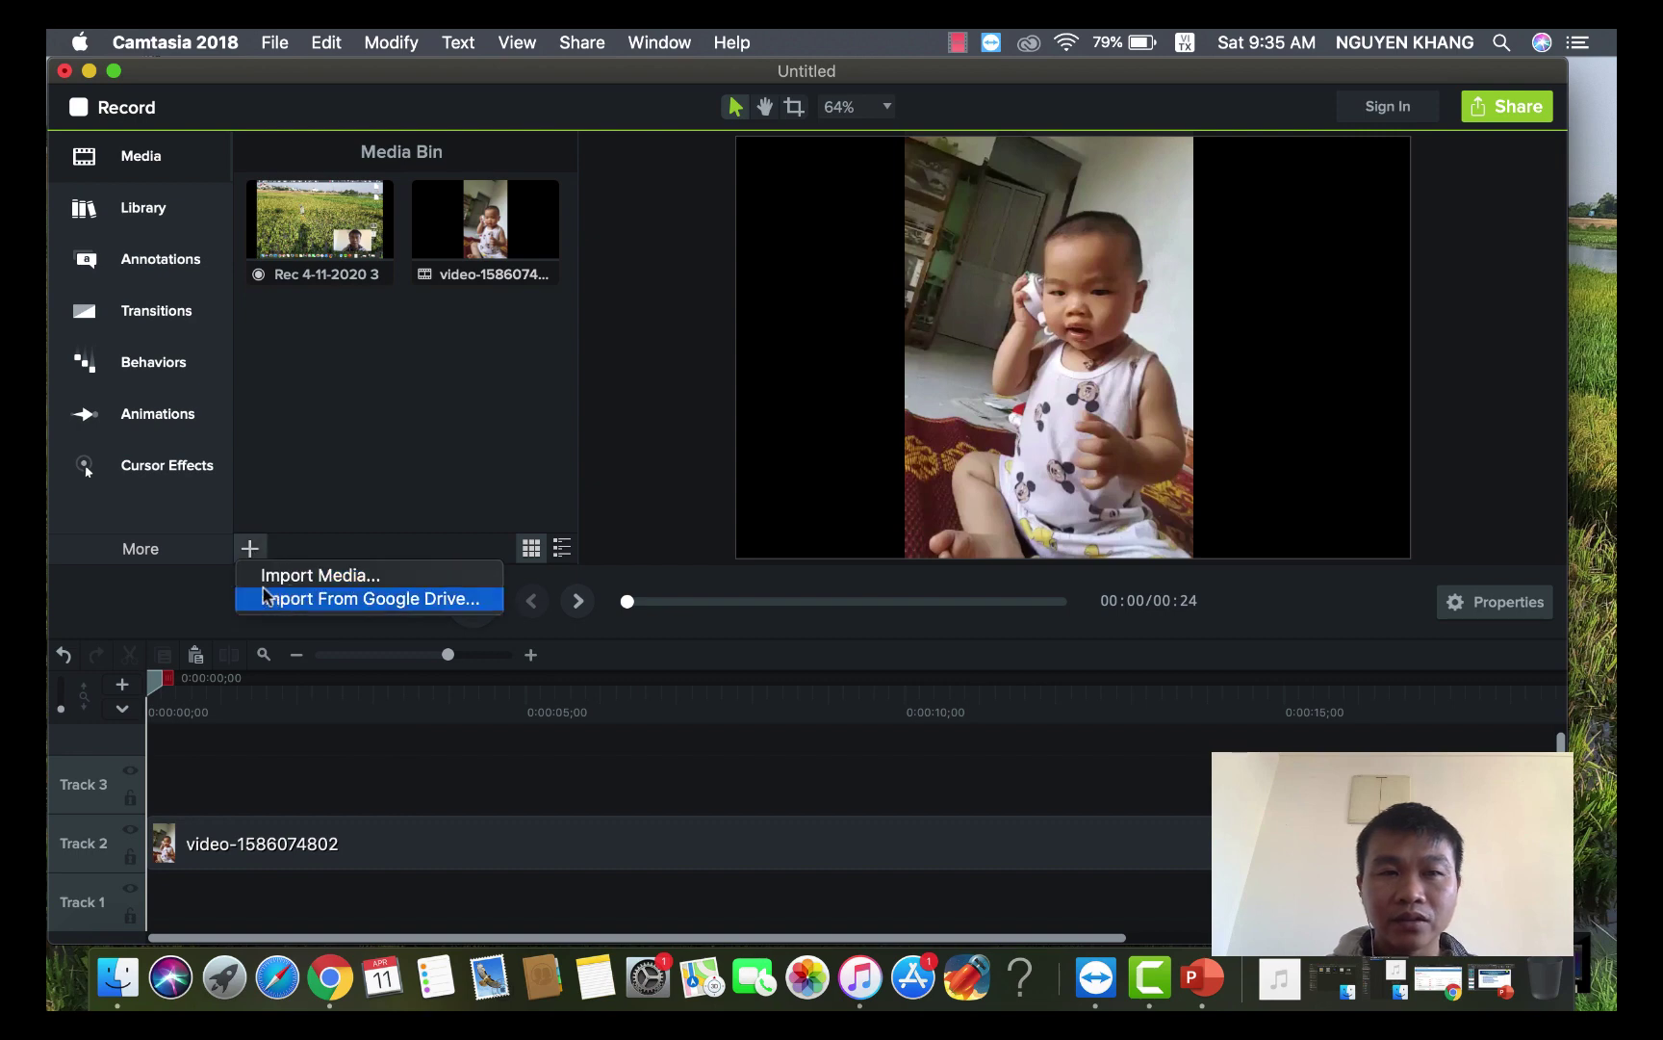
left_click(306, 575)
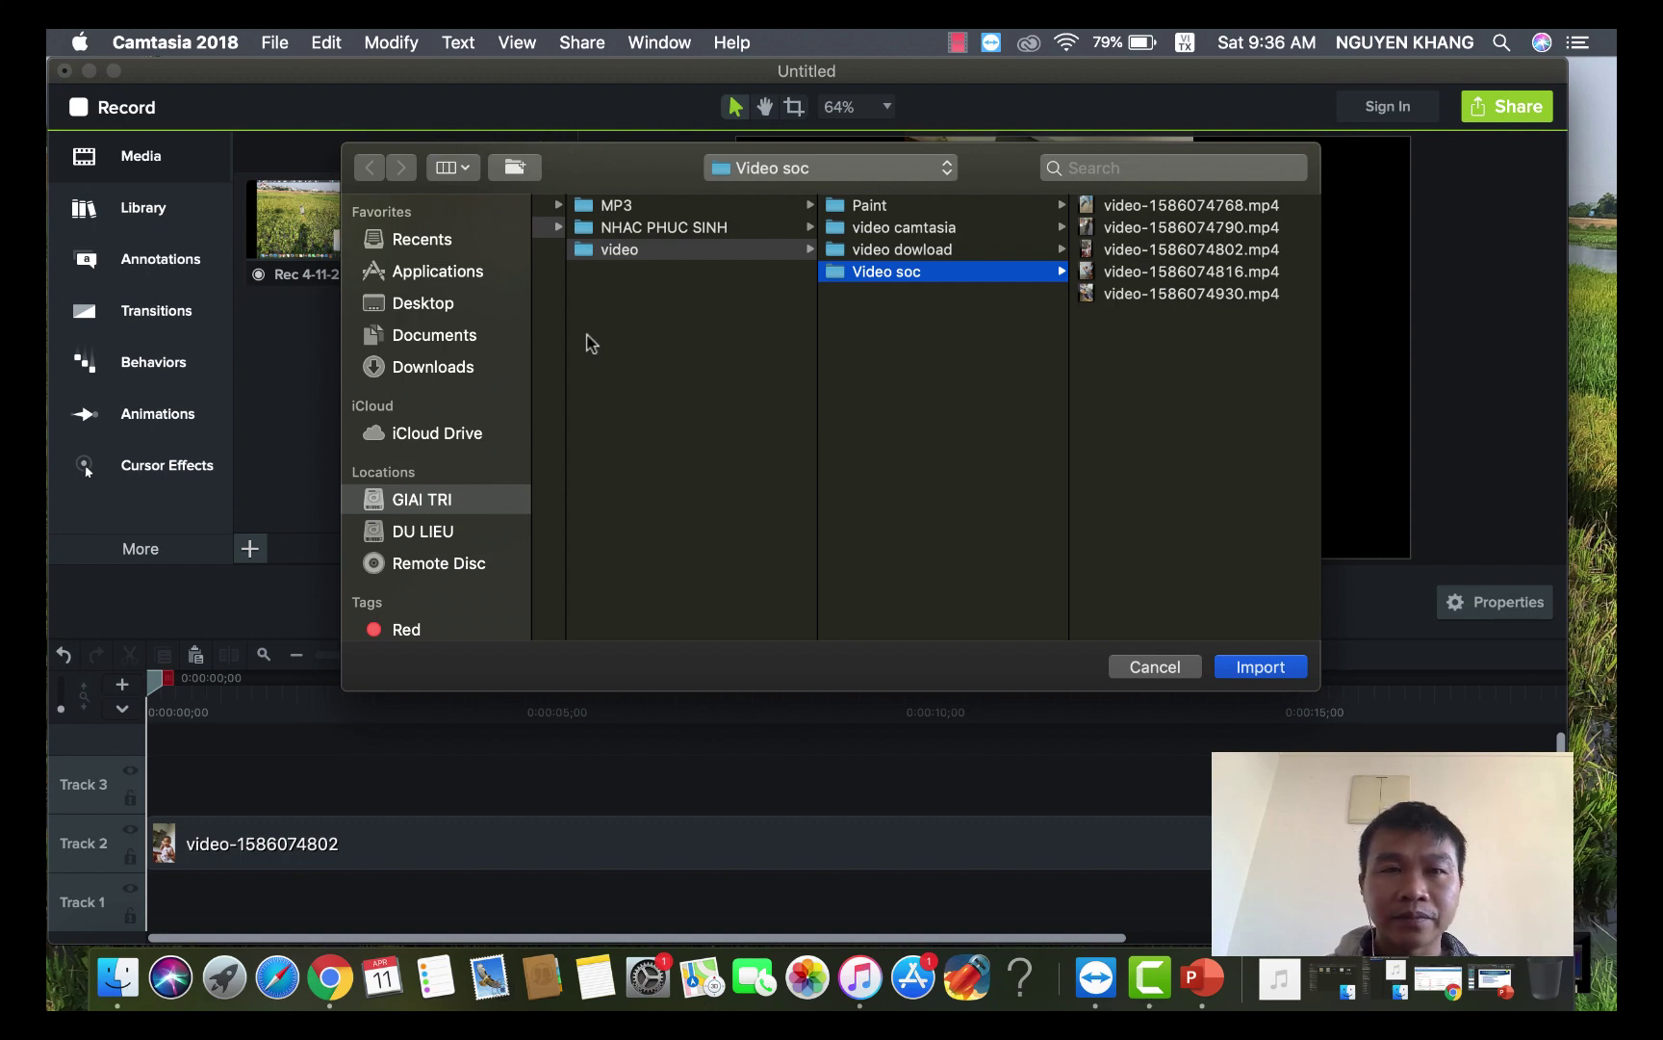
left_click(449, 307)
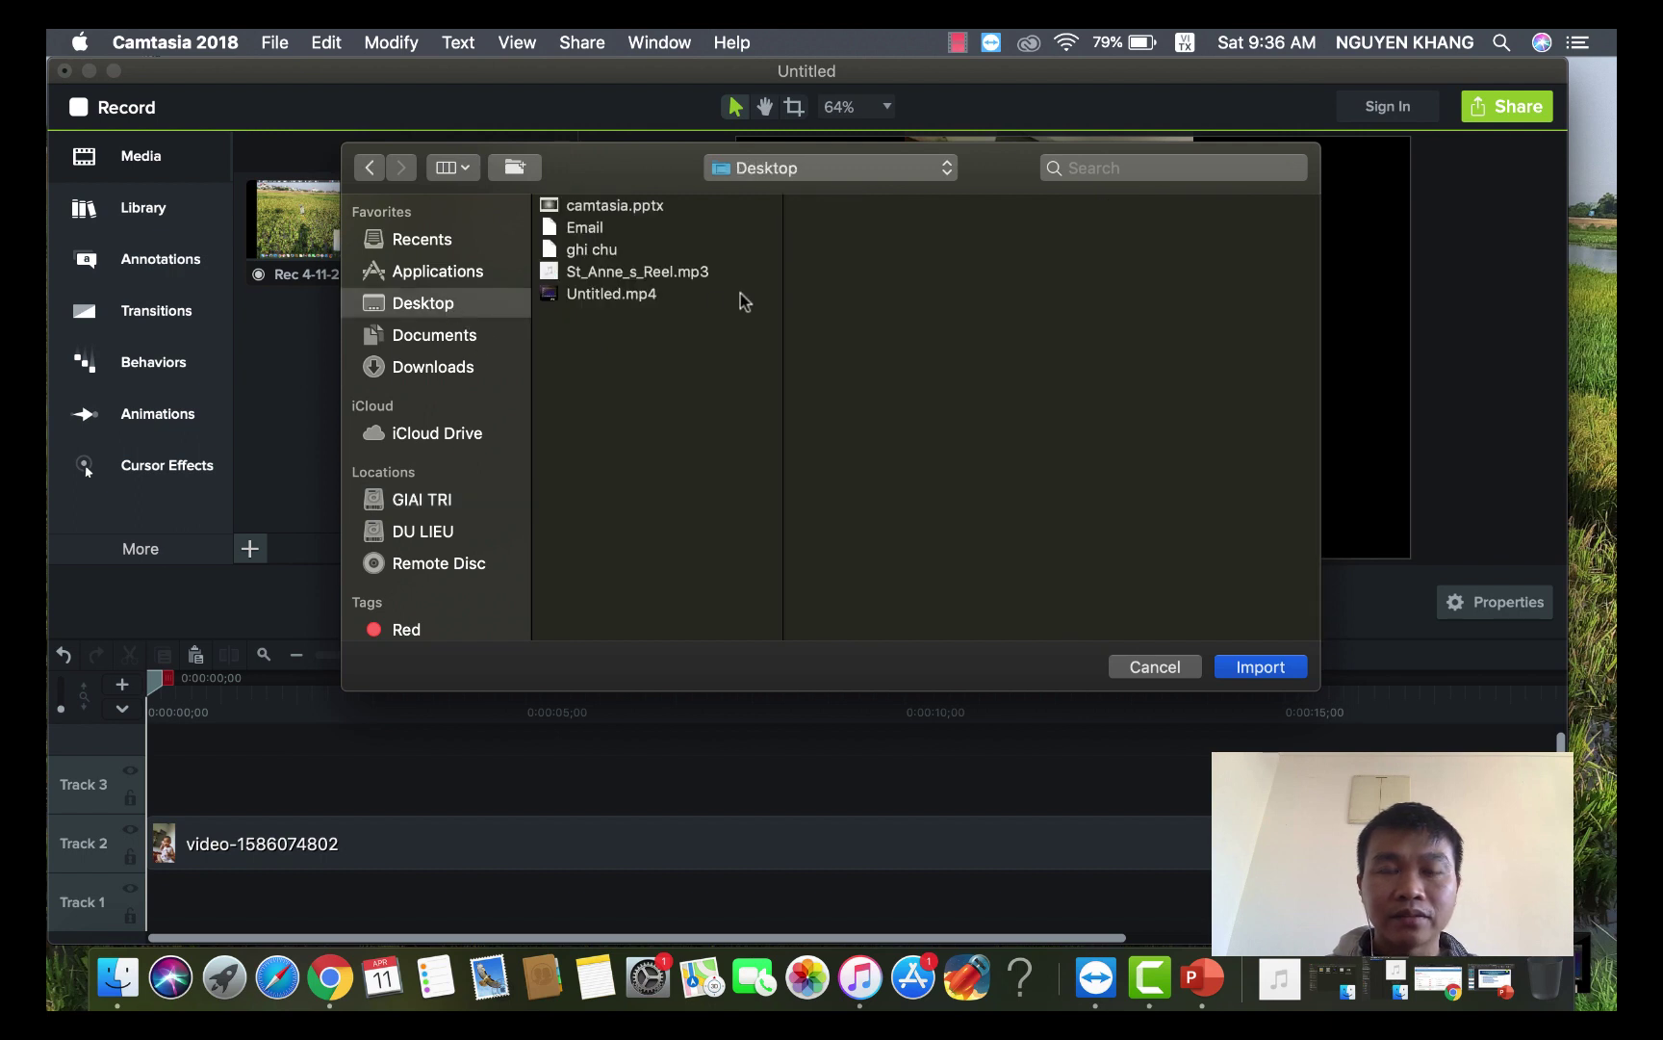
left_click(663, 274)
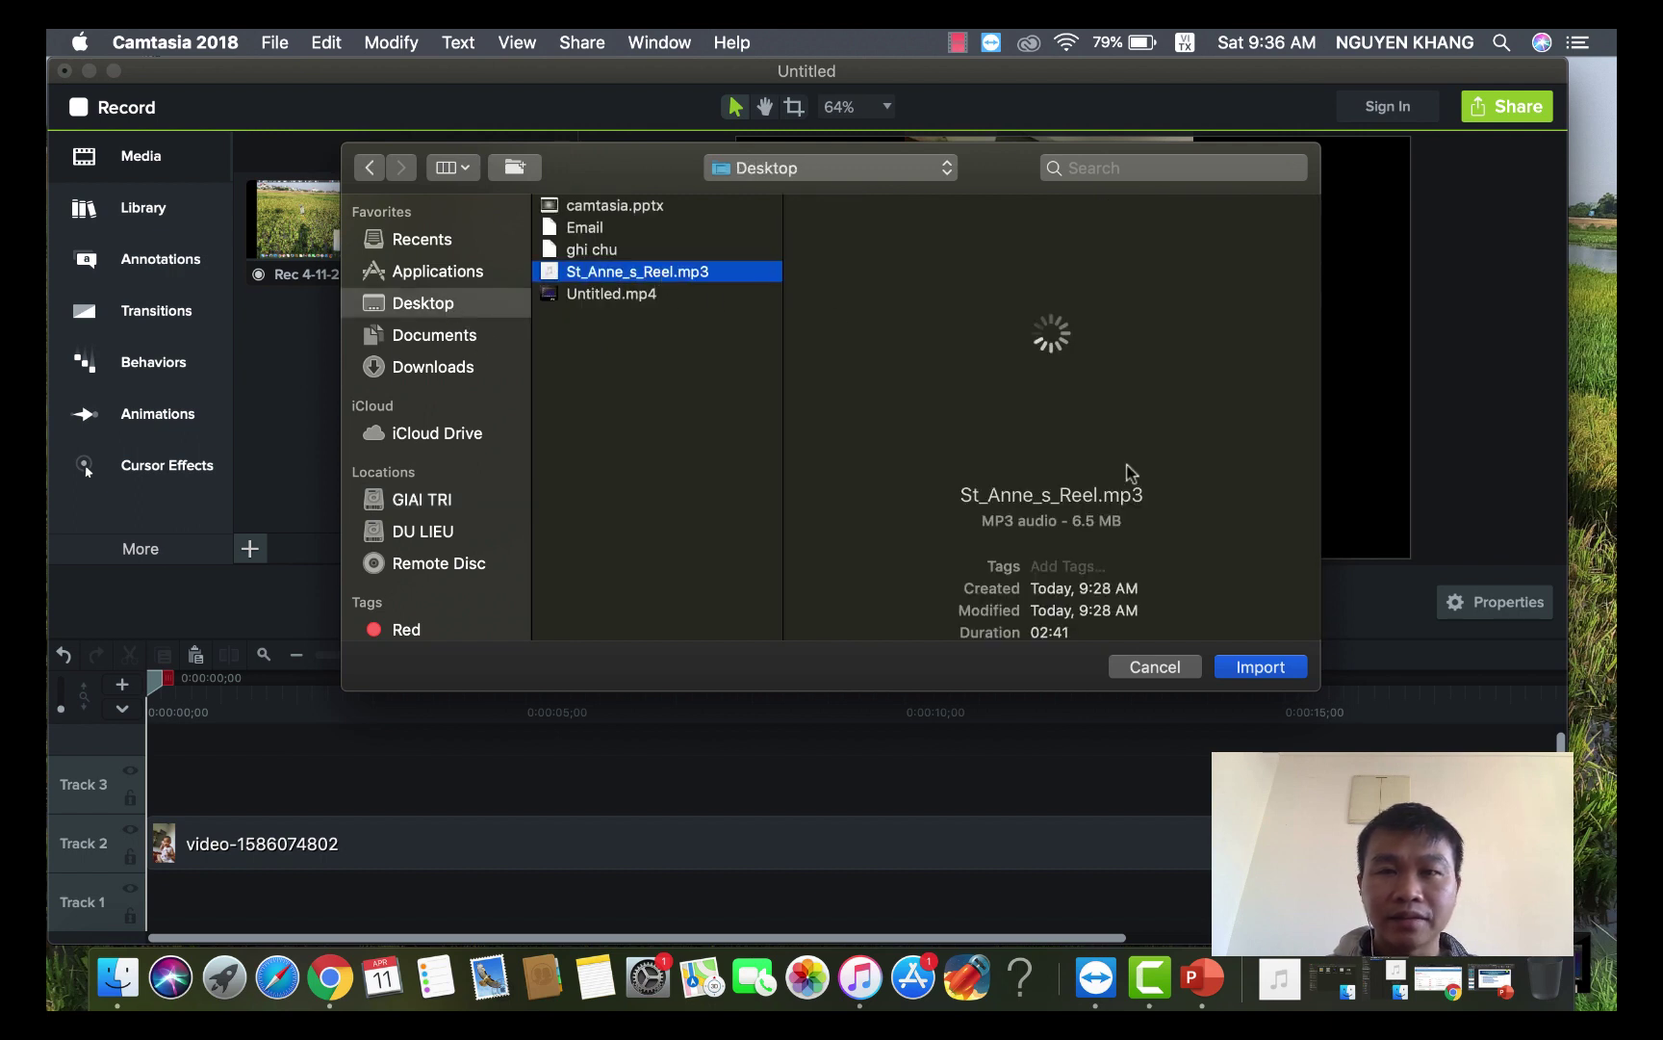
left_click(1260, 667)
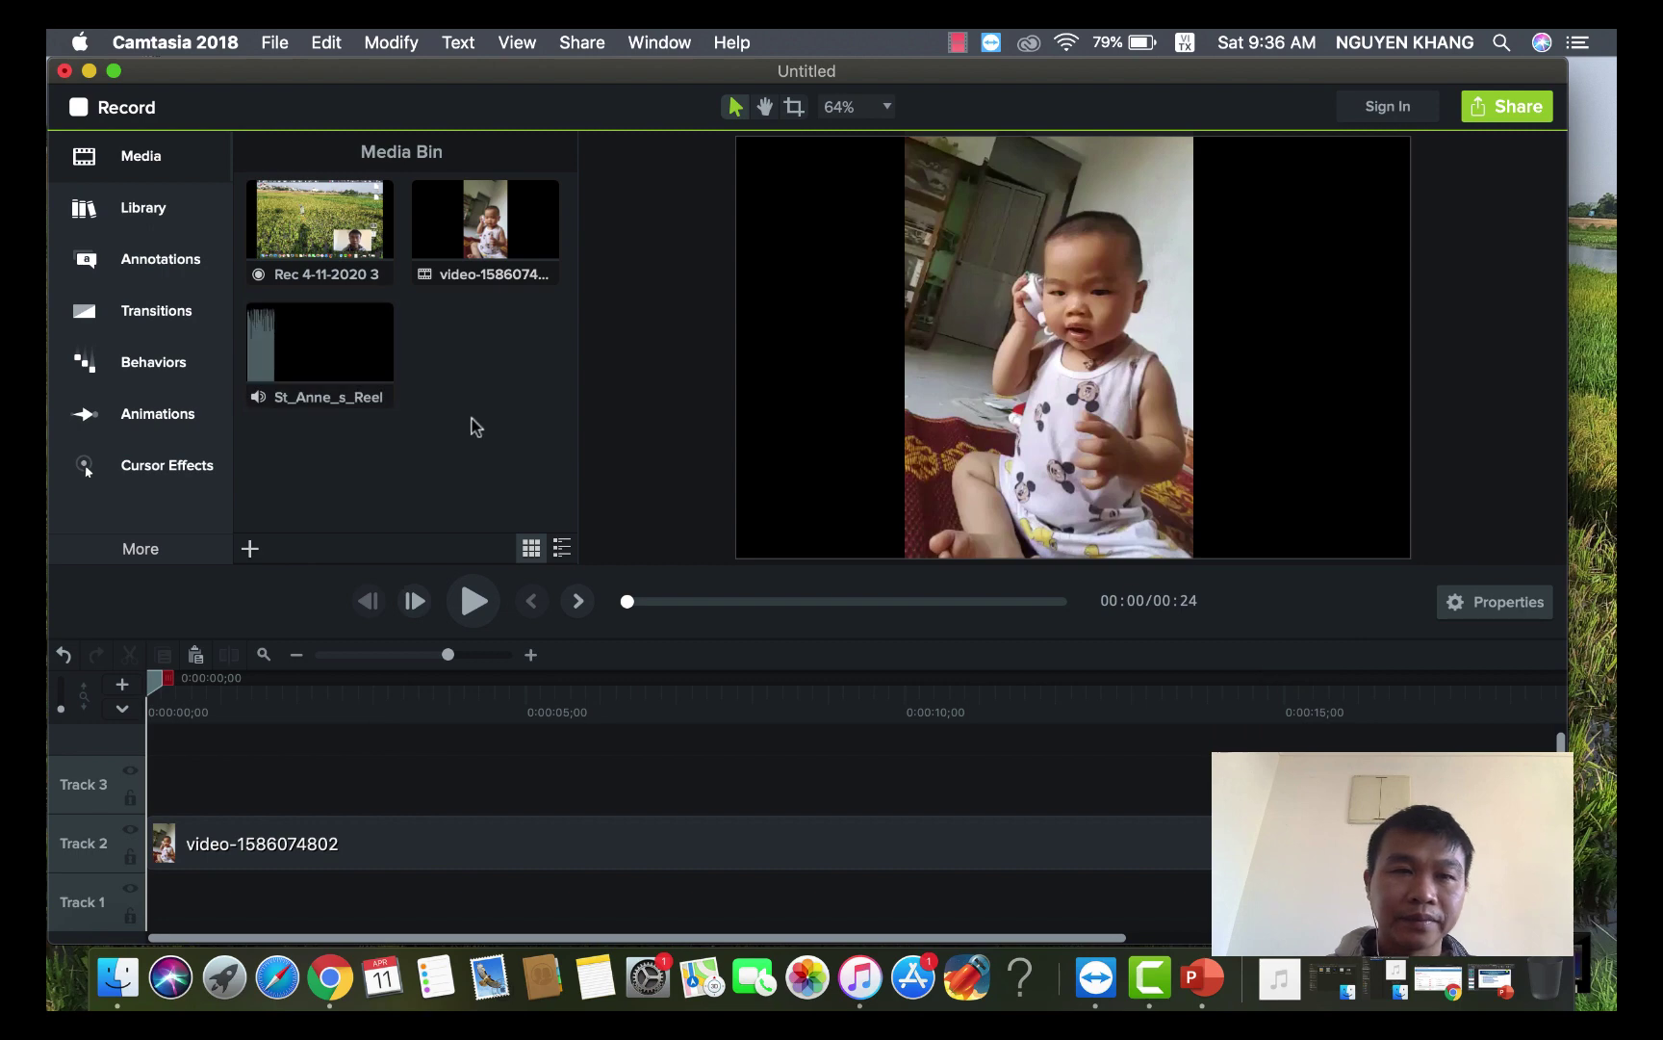
left_click_drag(364, 364, 156, 895)
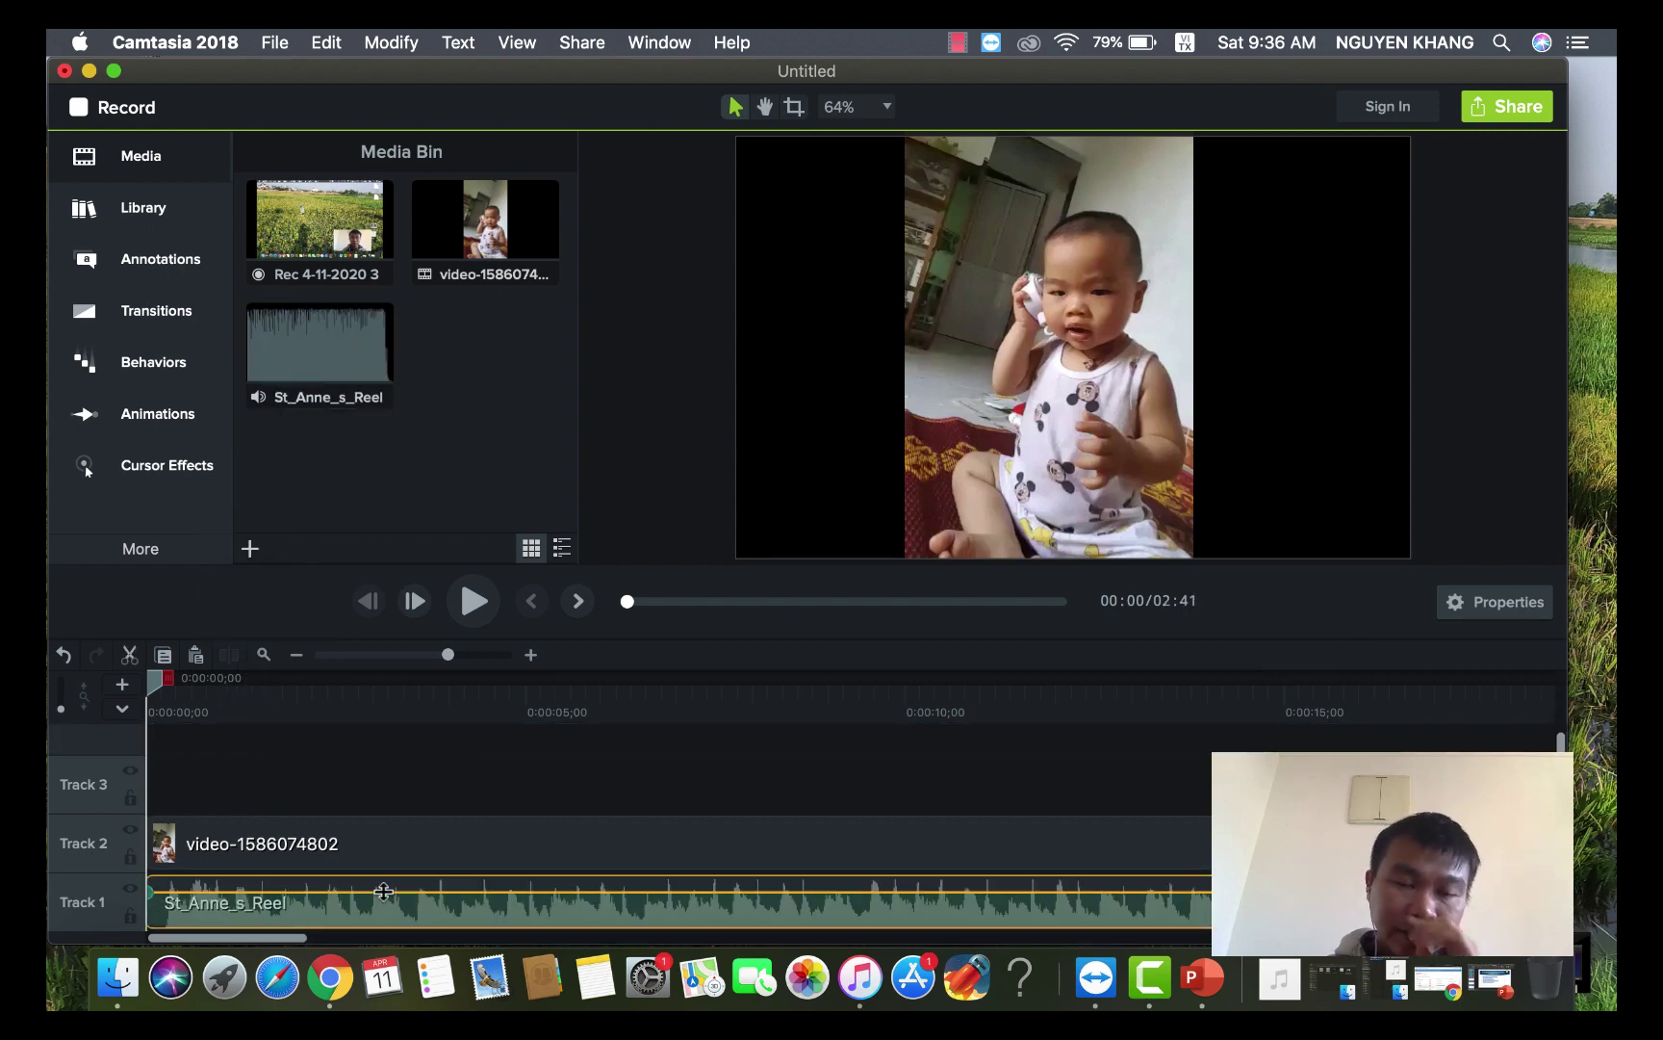
- Switch to Chrome to review the YouTube audio library's address and list of free music, and return to Camtasia
left_click(330, 977)
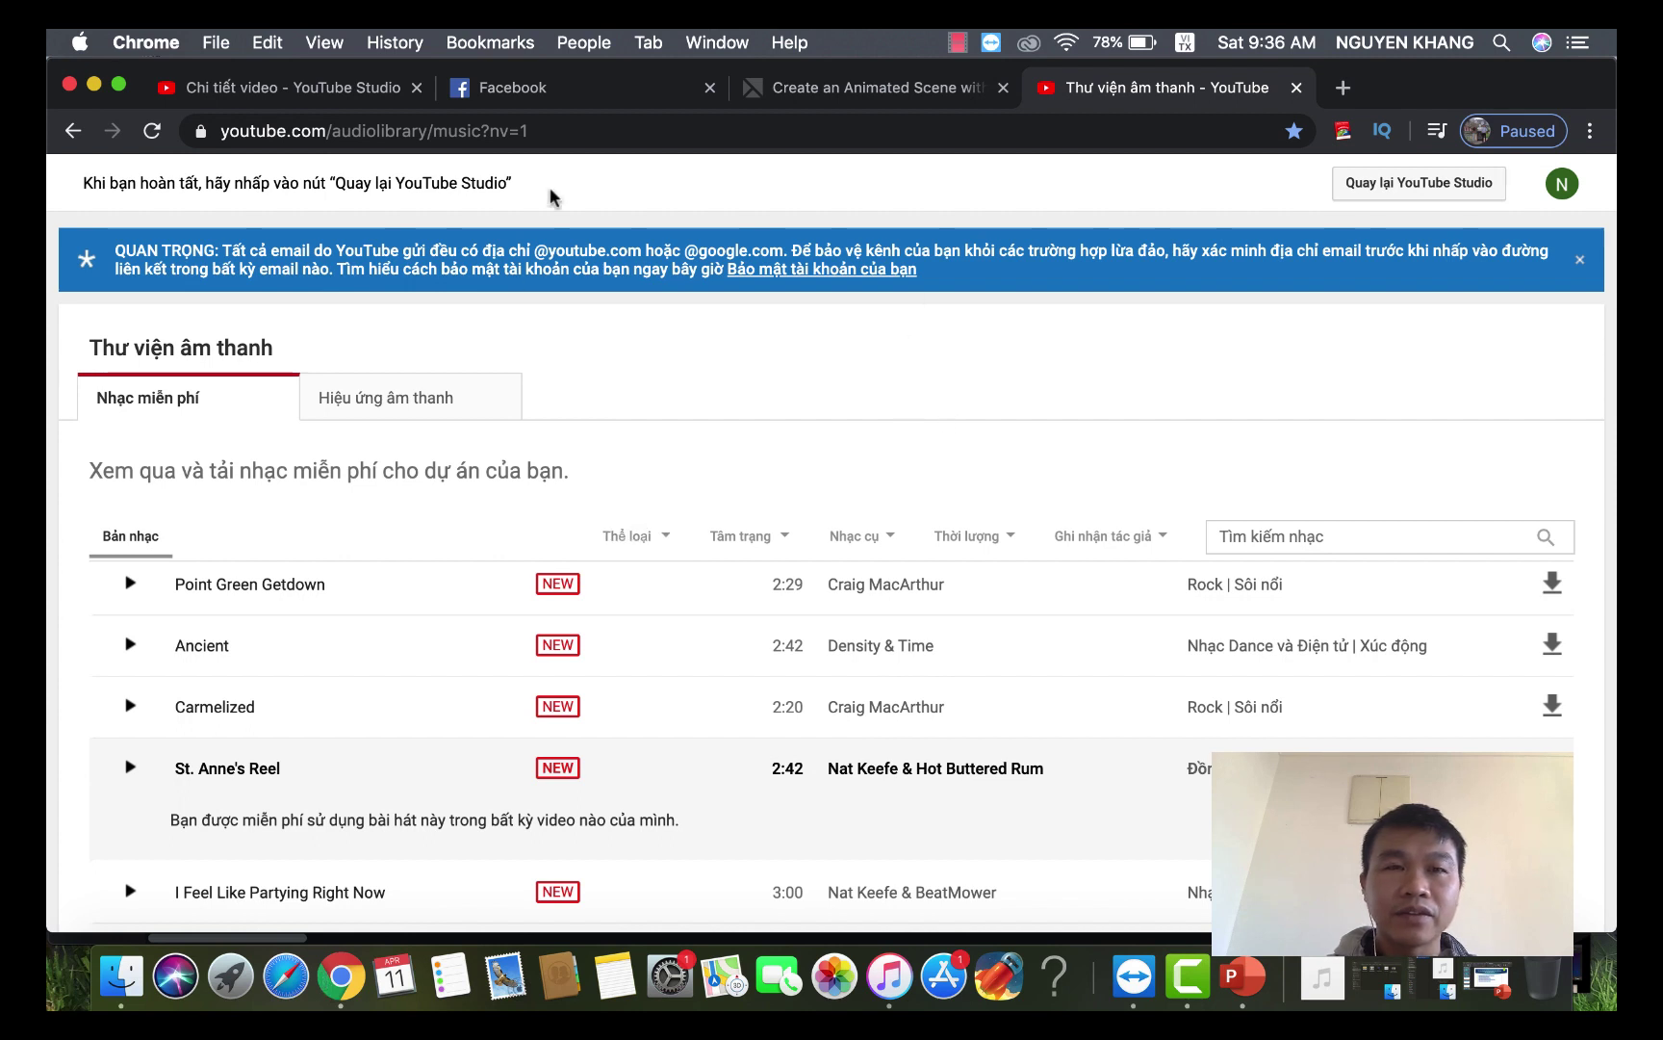
left_click(535, 132)
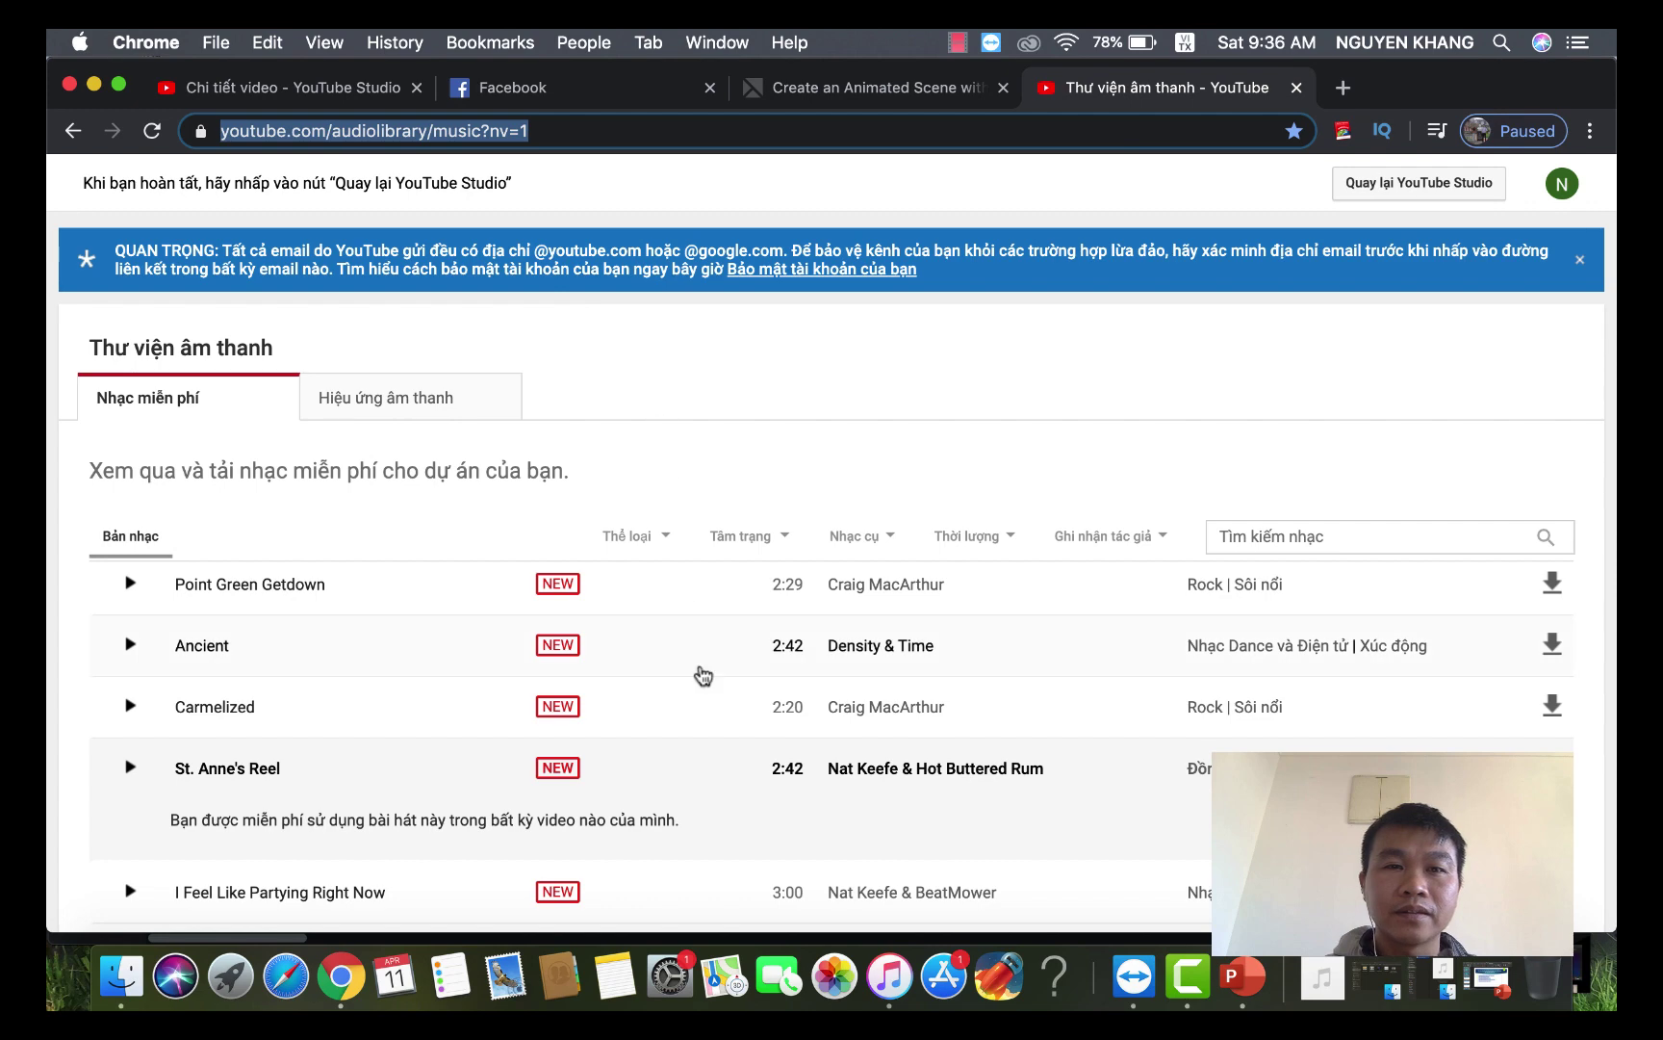
scroll(702, 675, "down", 15)
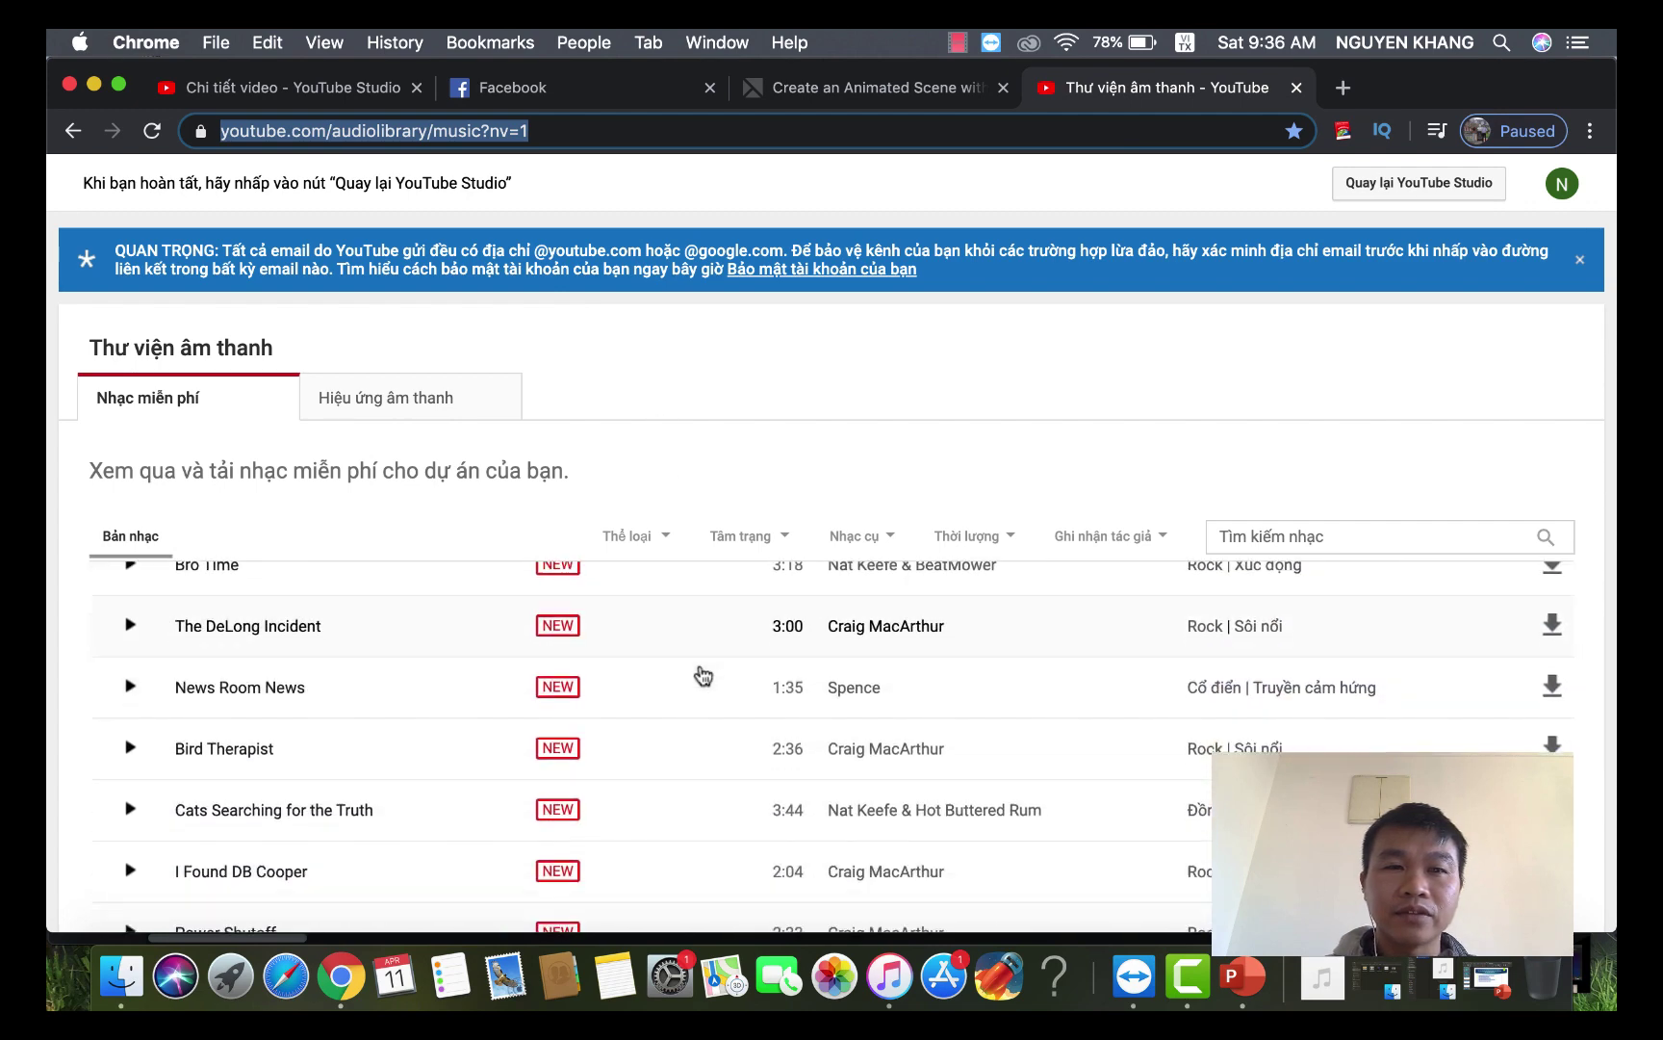
scroll(703, 676, "down", 10)
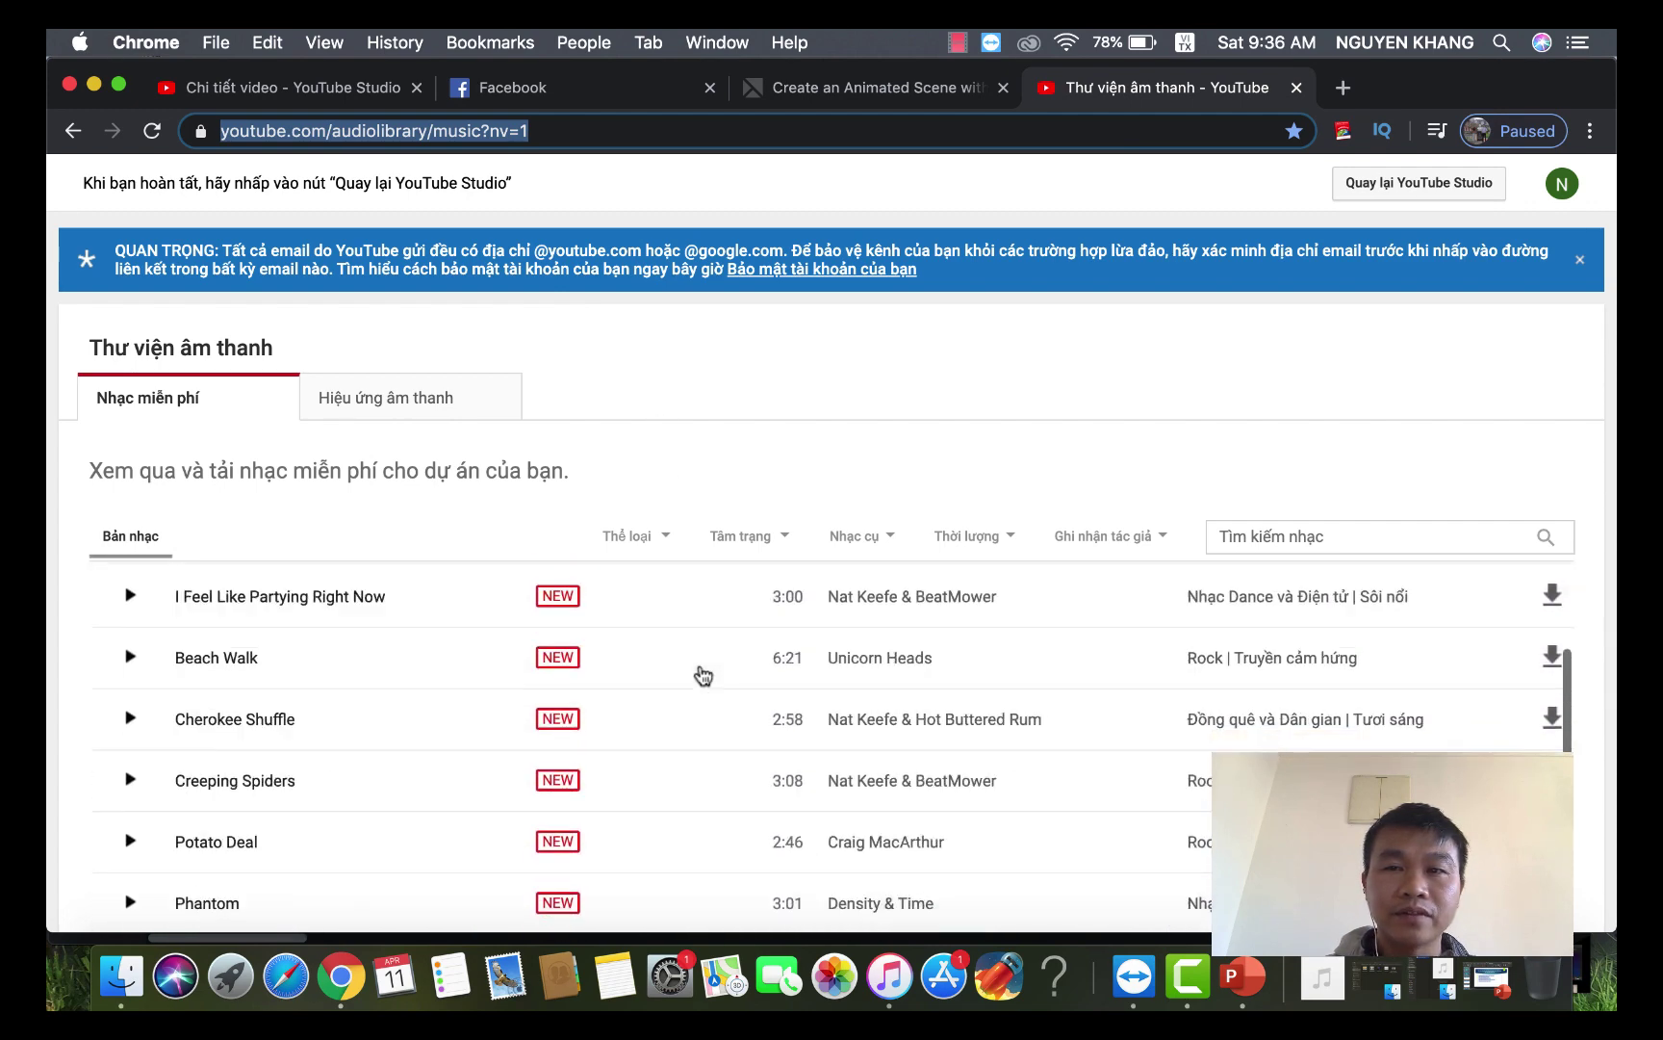
scroll(702, 676, "up", 15)
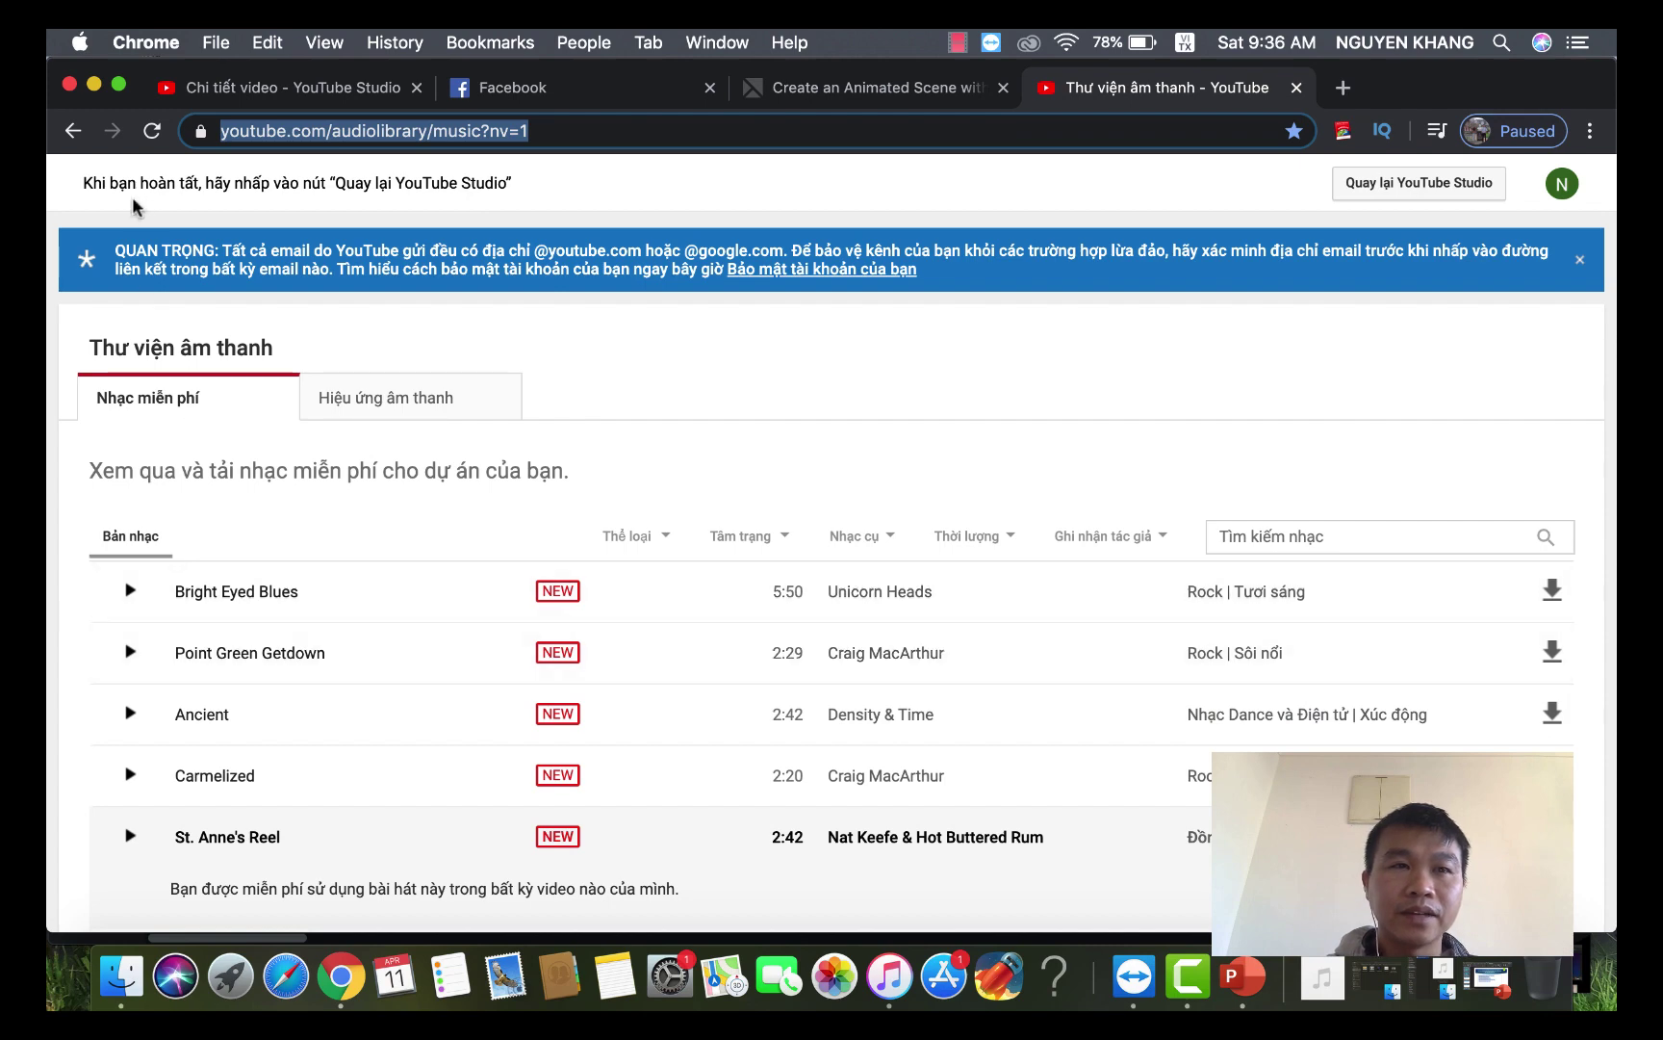
left_click(93, 85)
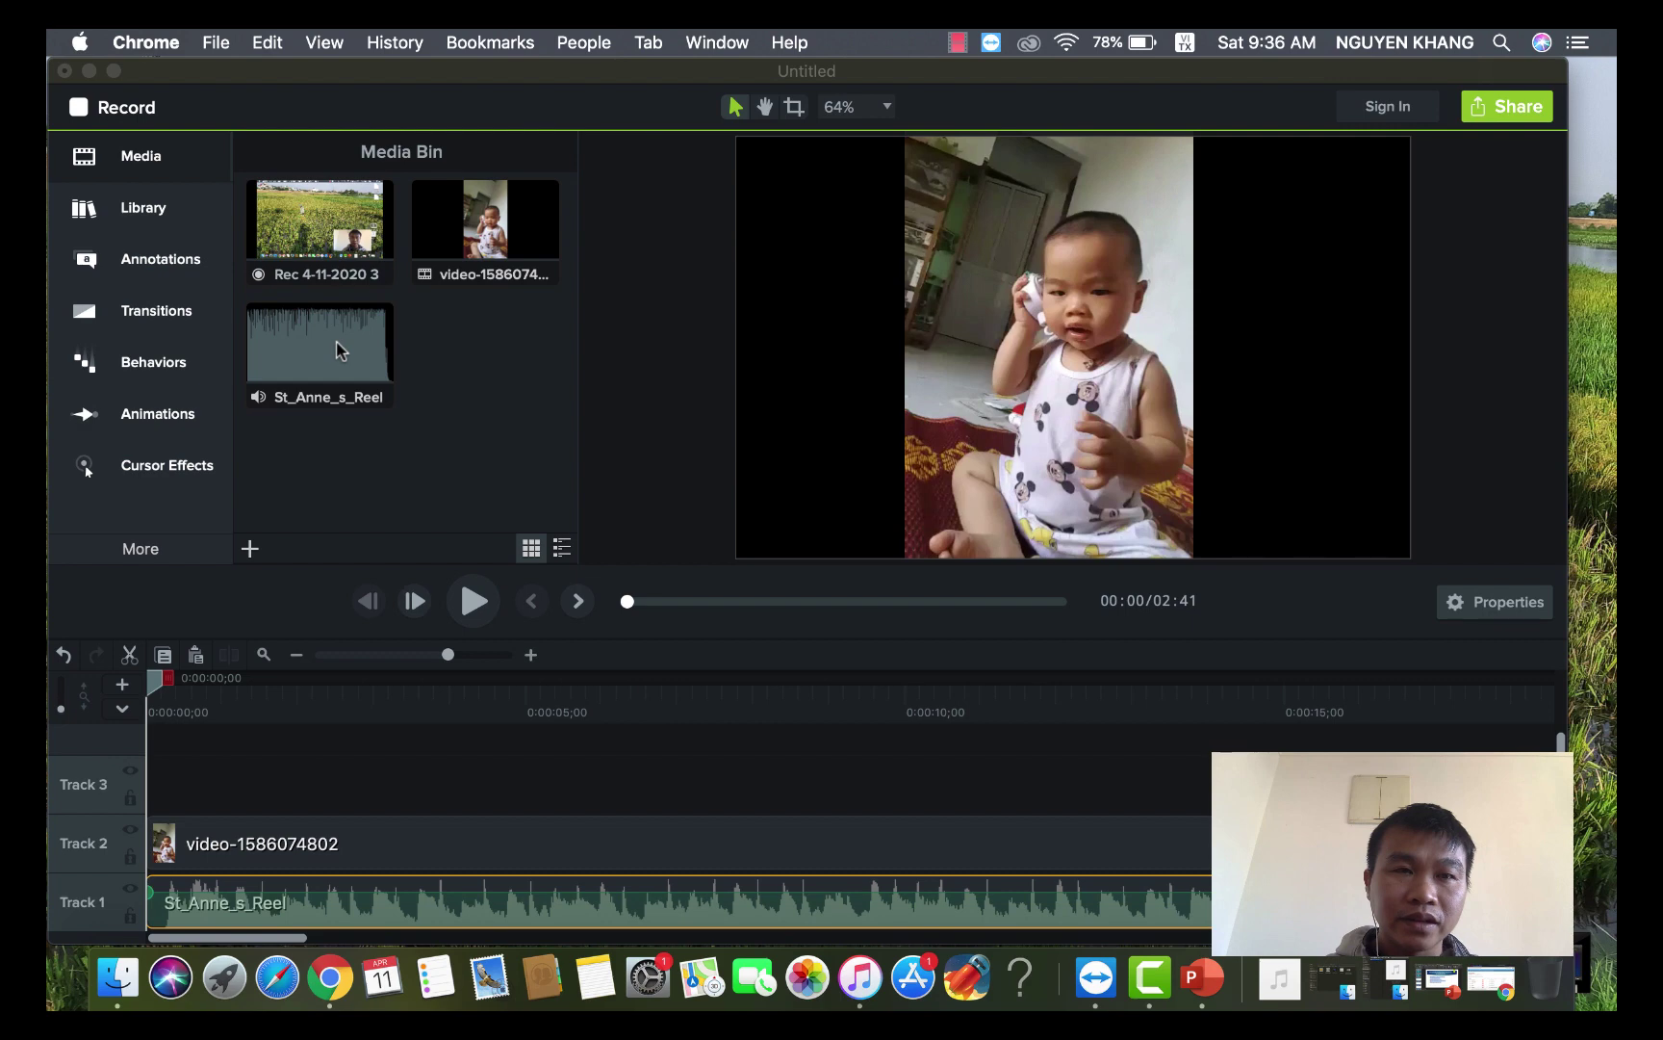
- Preview the opening of the video together with the new background music
left_click(471, 605)
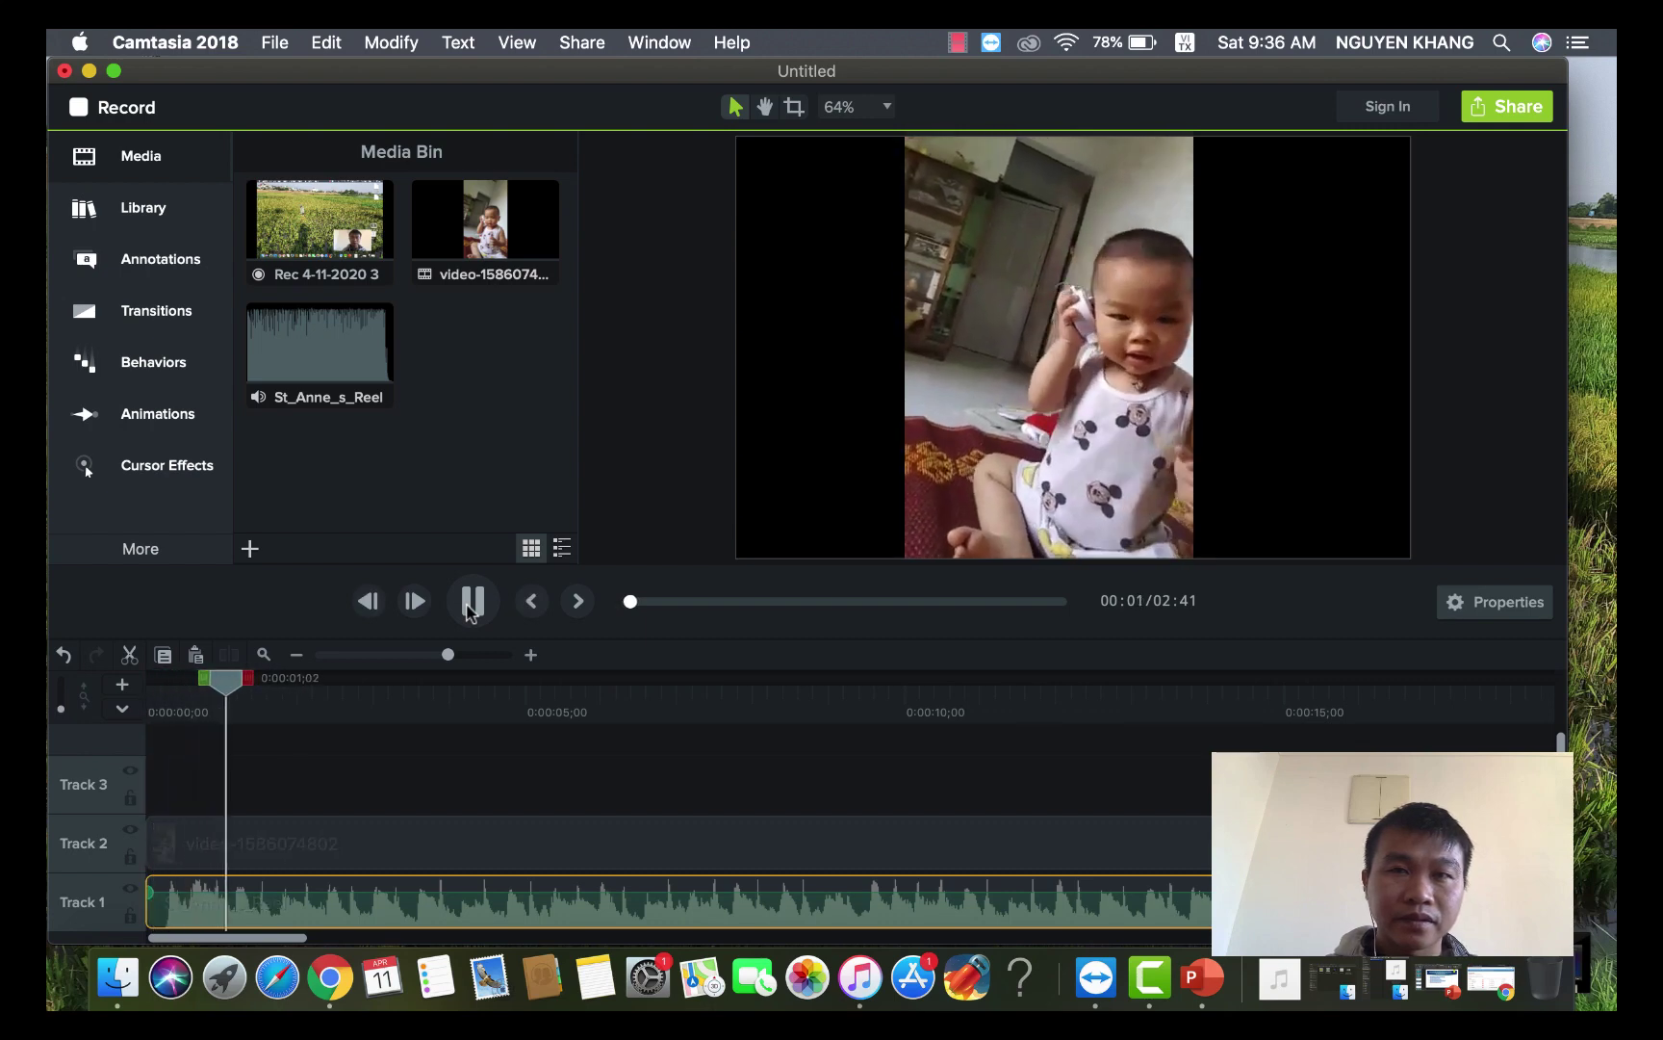
left_click(471, 605)
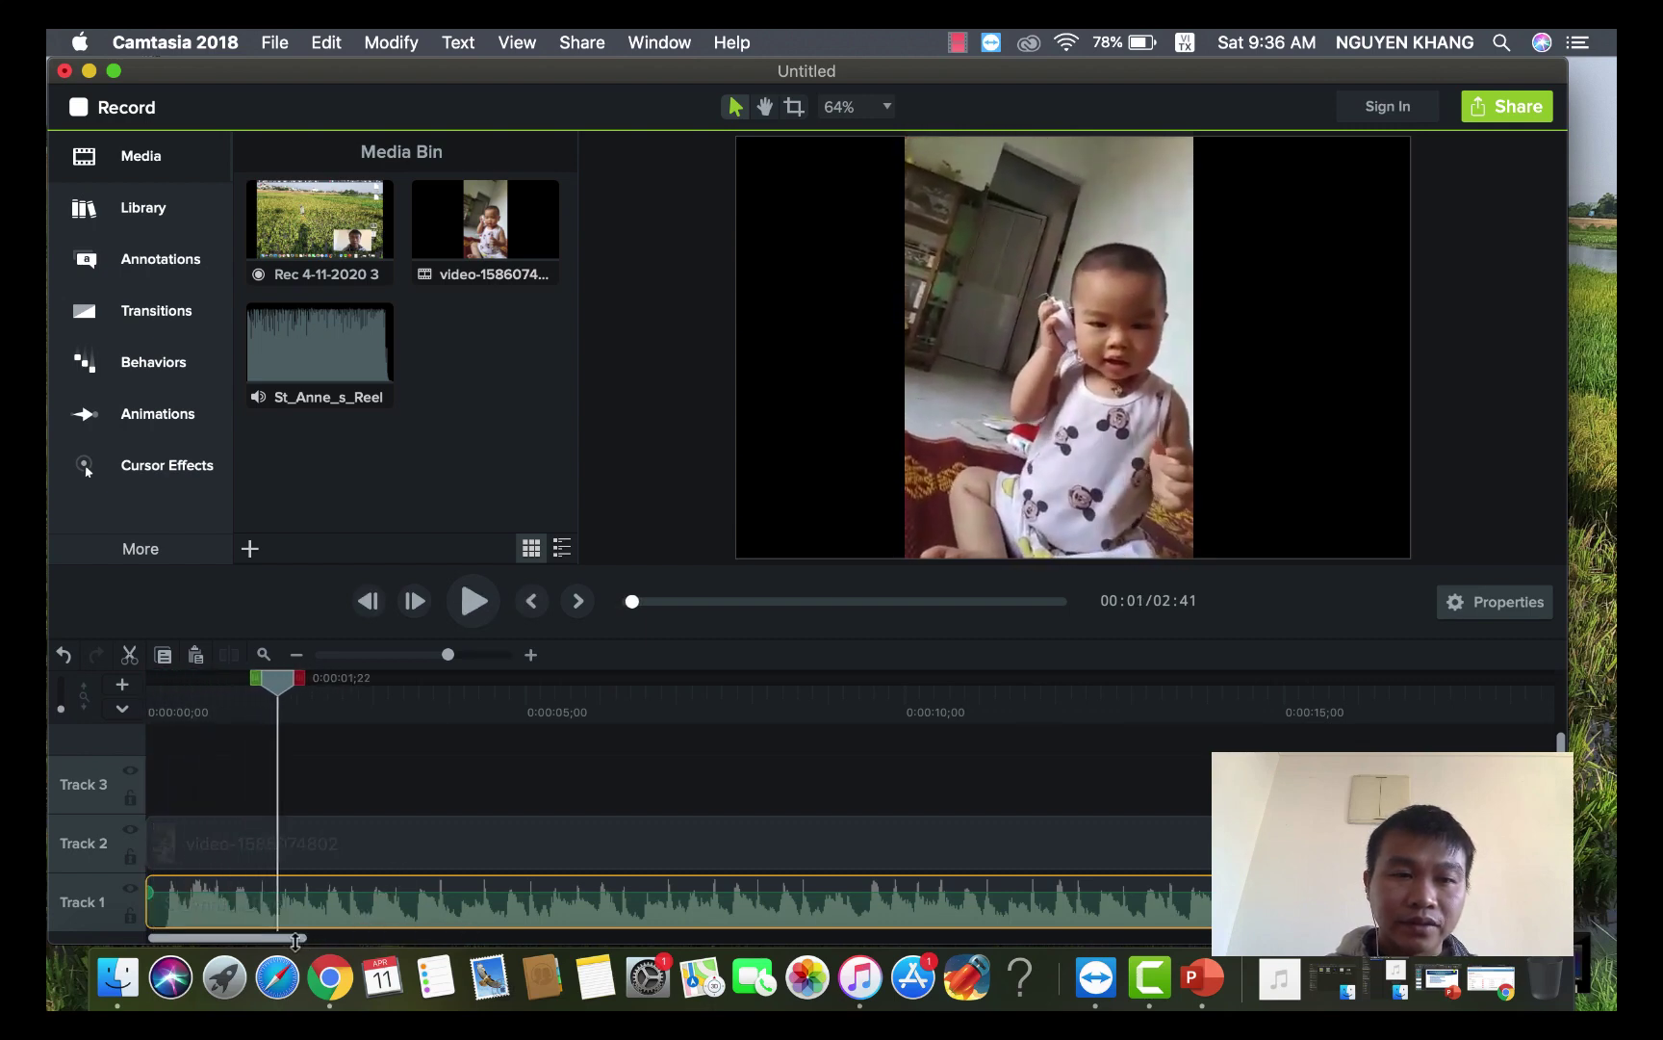
- Trim the end of the St_Anne_s_Reel music on Track 1 to match the end of the video on Track 2
left_click_drag(262, 938, 359, 940)
scroll(360, 946, "right", 10)
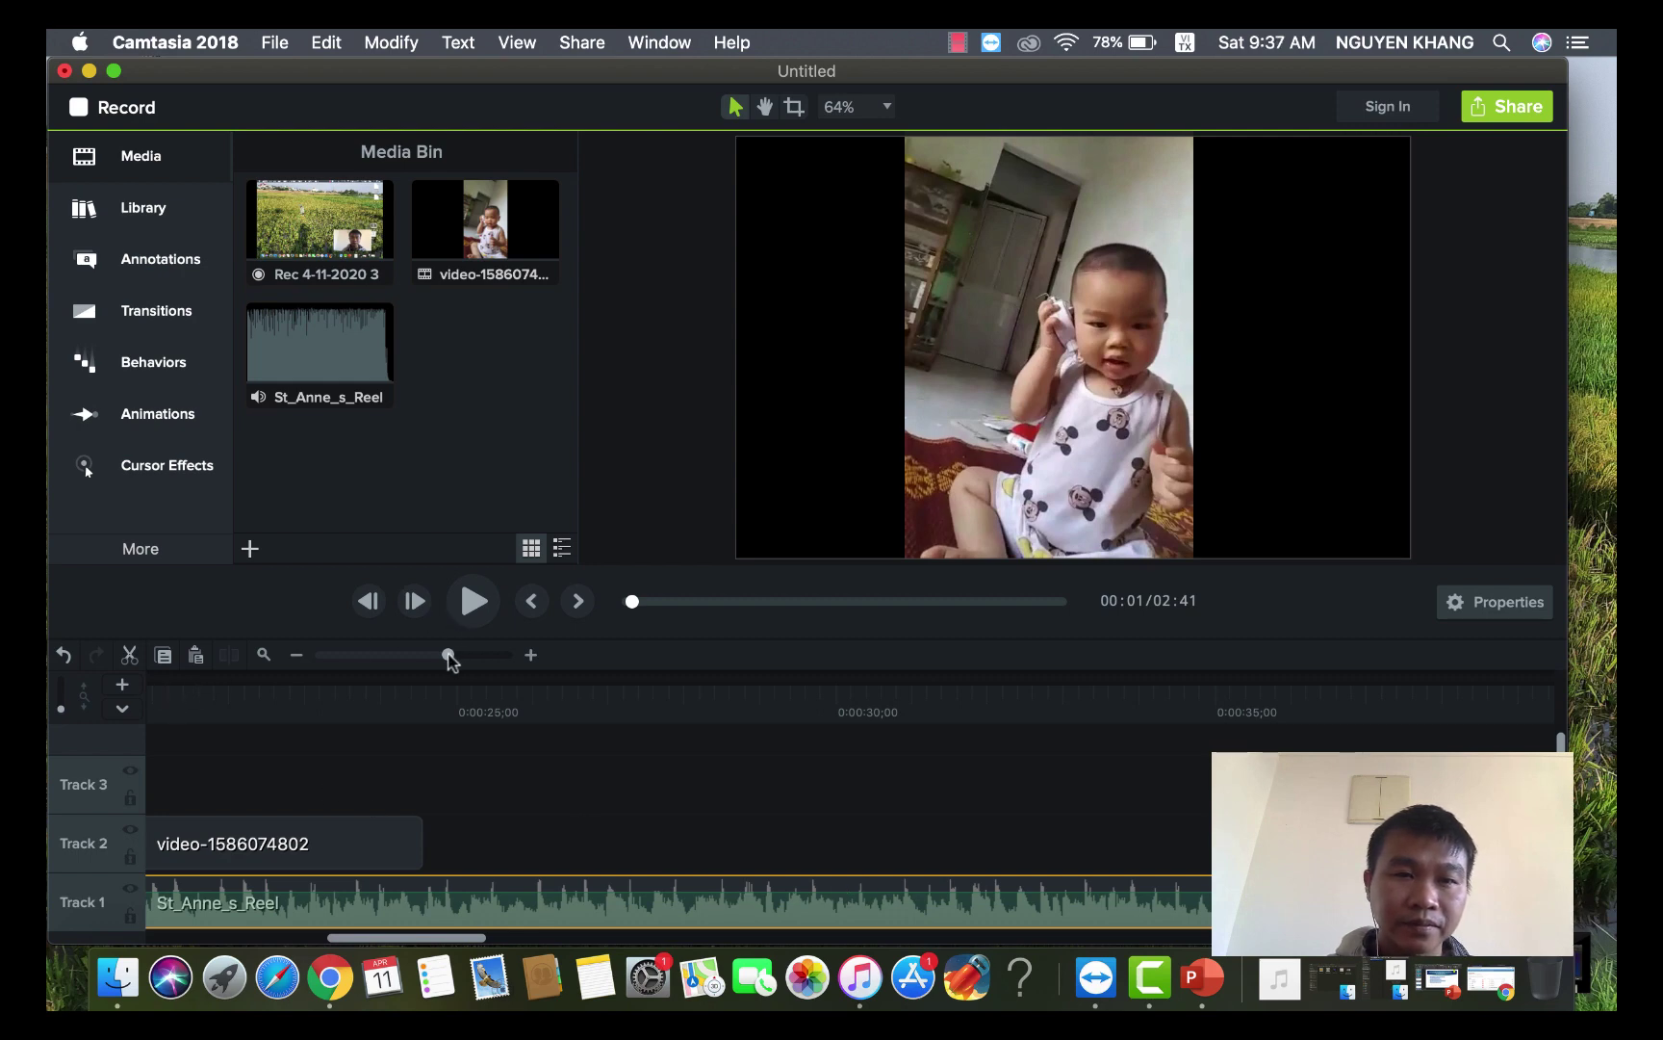
left_click_drag(449, 654, 407, 656)
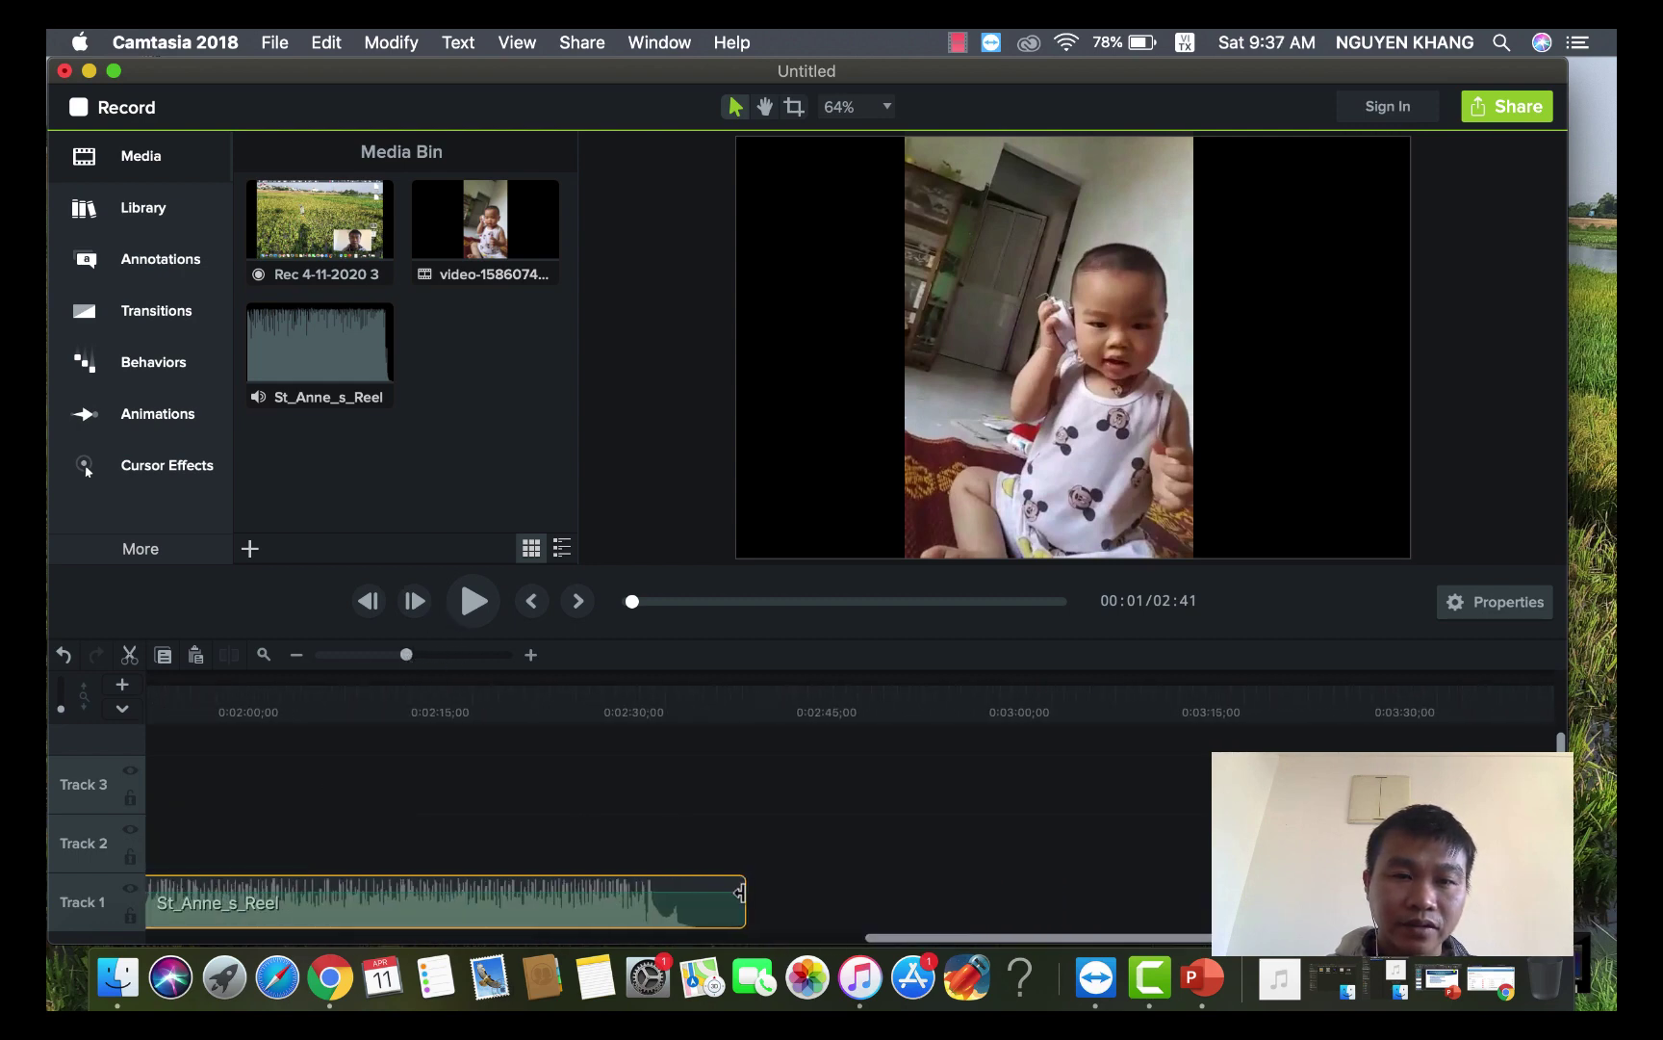
left_click_drag(741, 901, 345, 874)
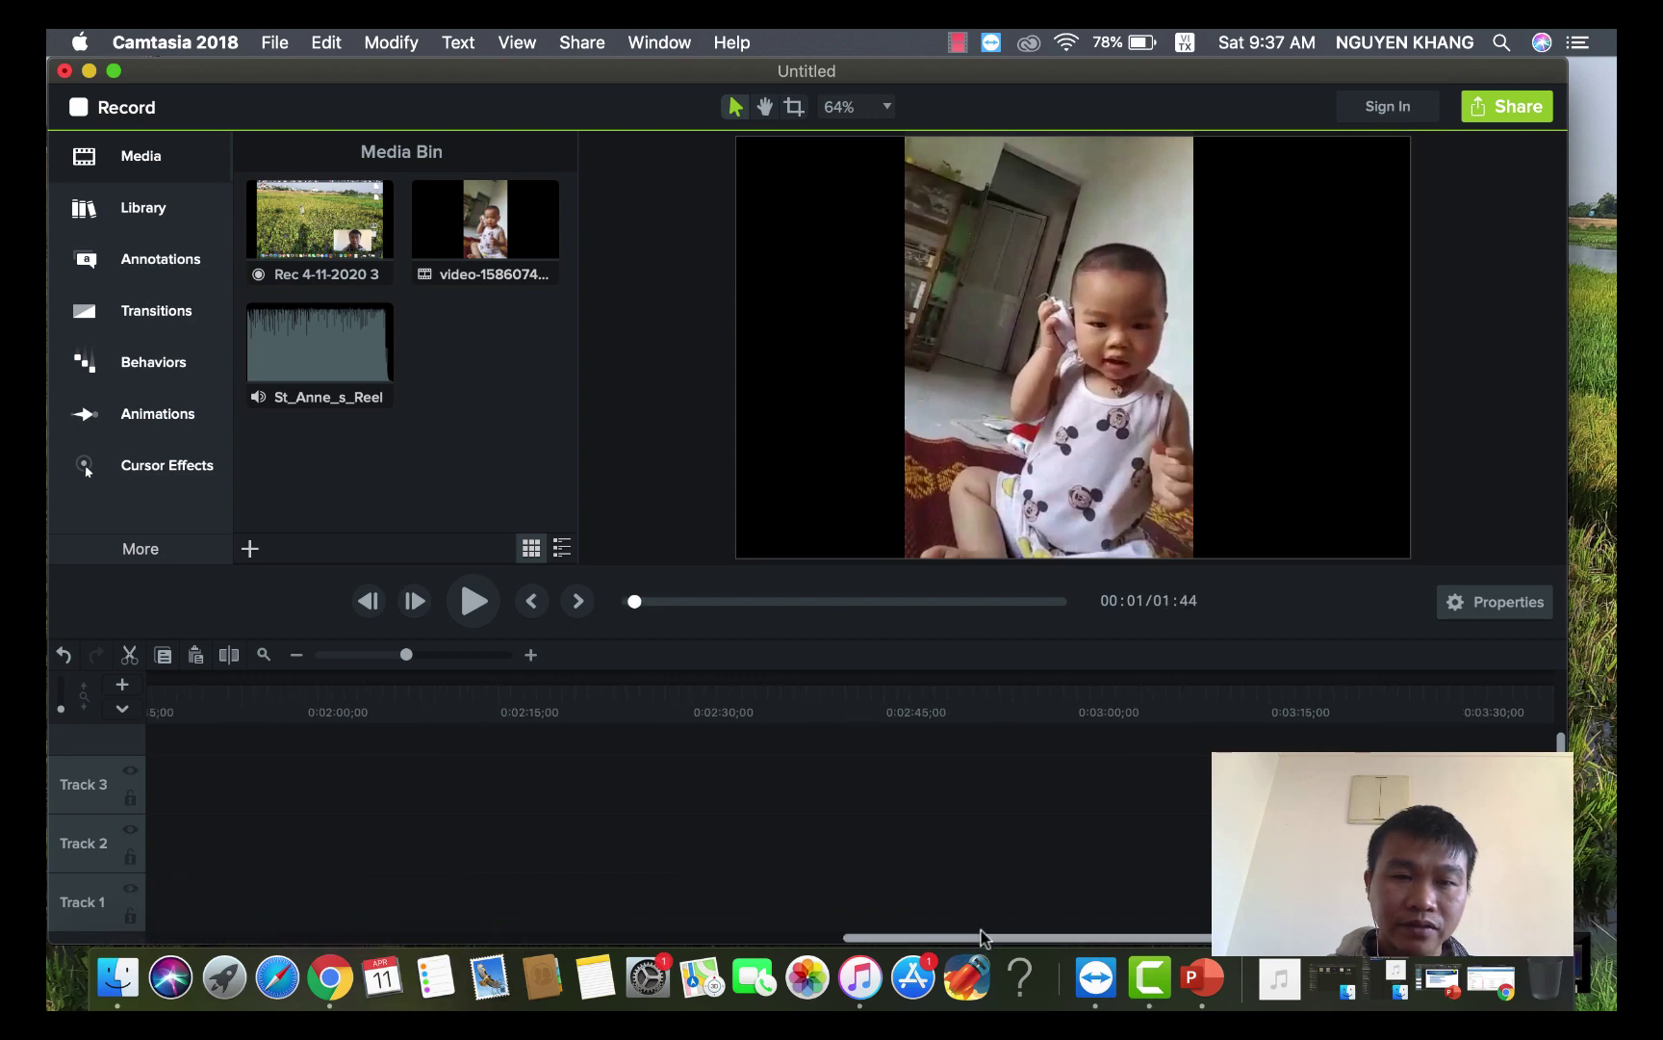
scroll(983, 941, "left", 10)
scroll(977, 940, "left", 5)
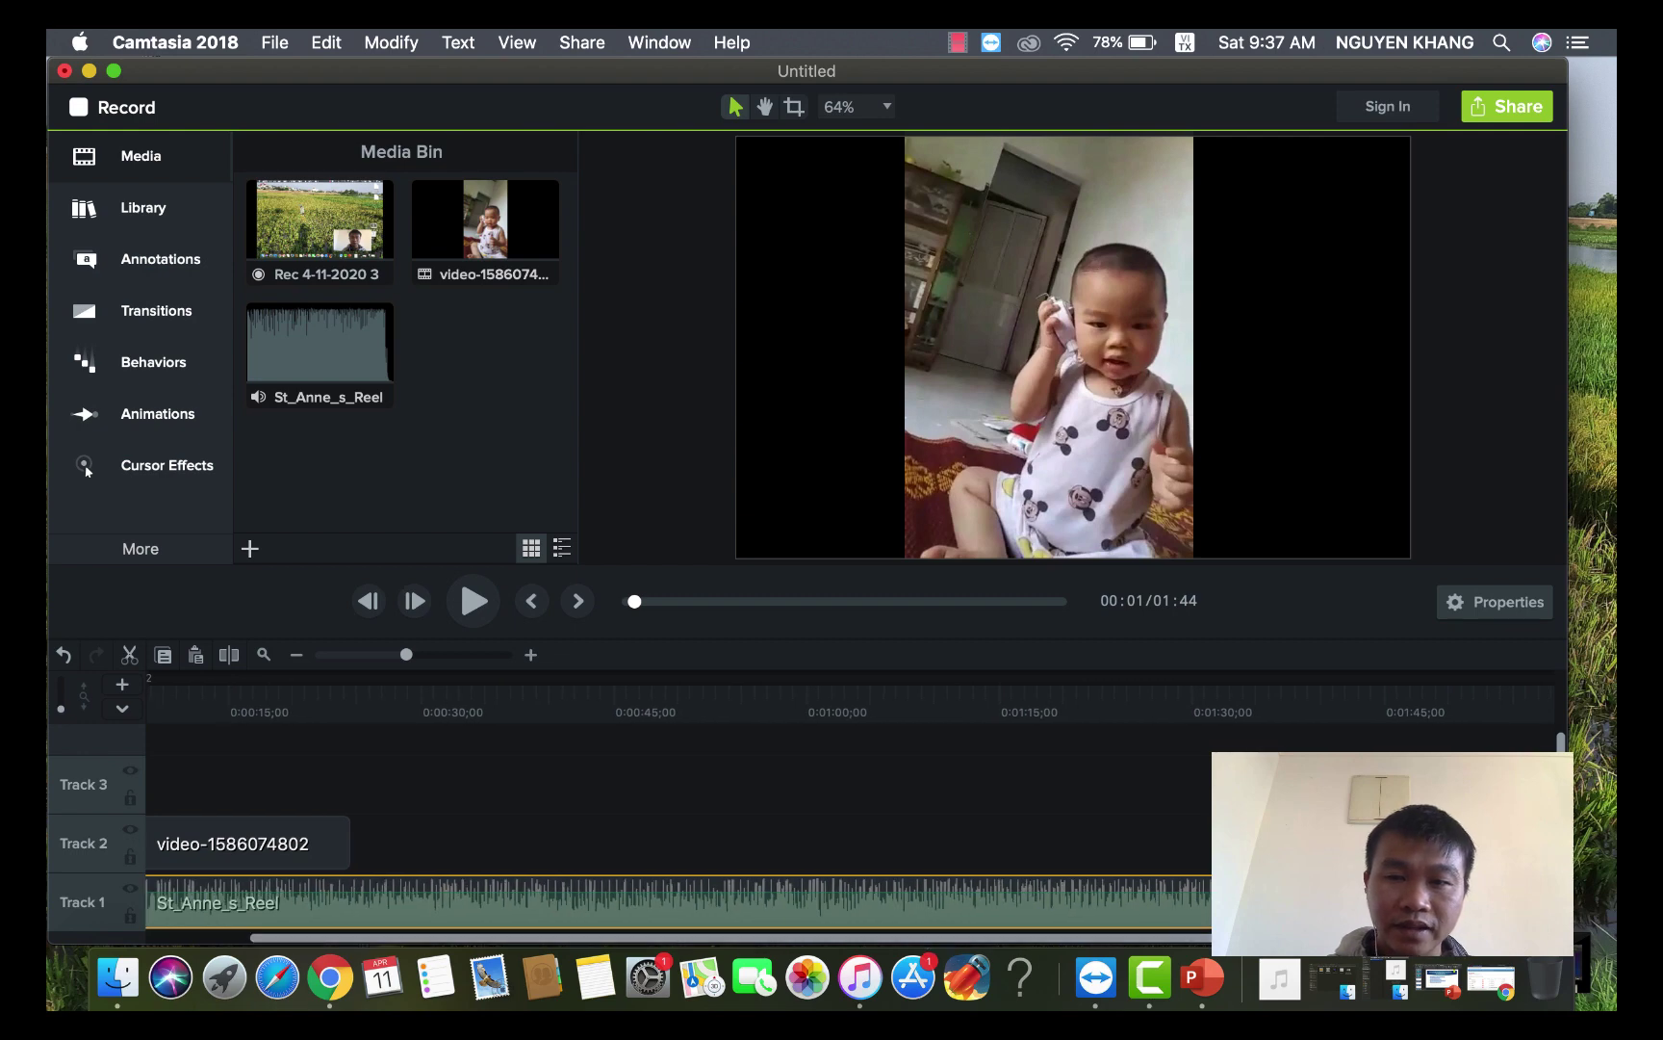
left_click_drag(1380, 900, 1110, 900)
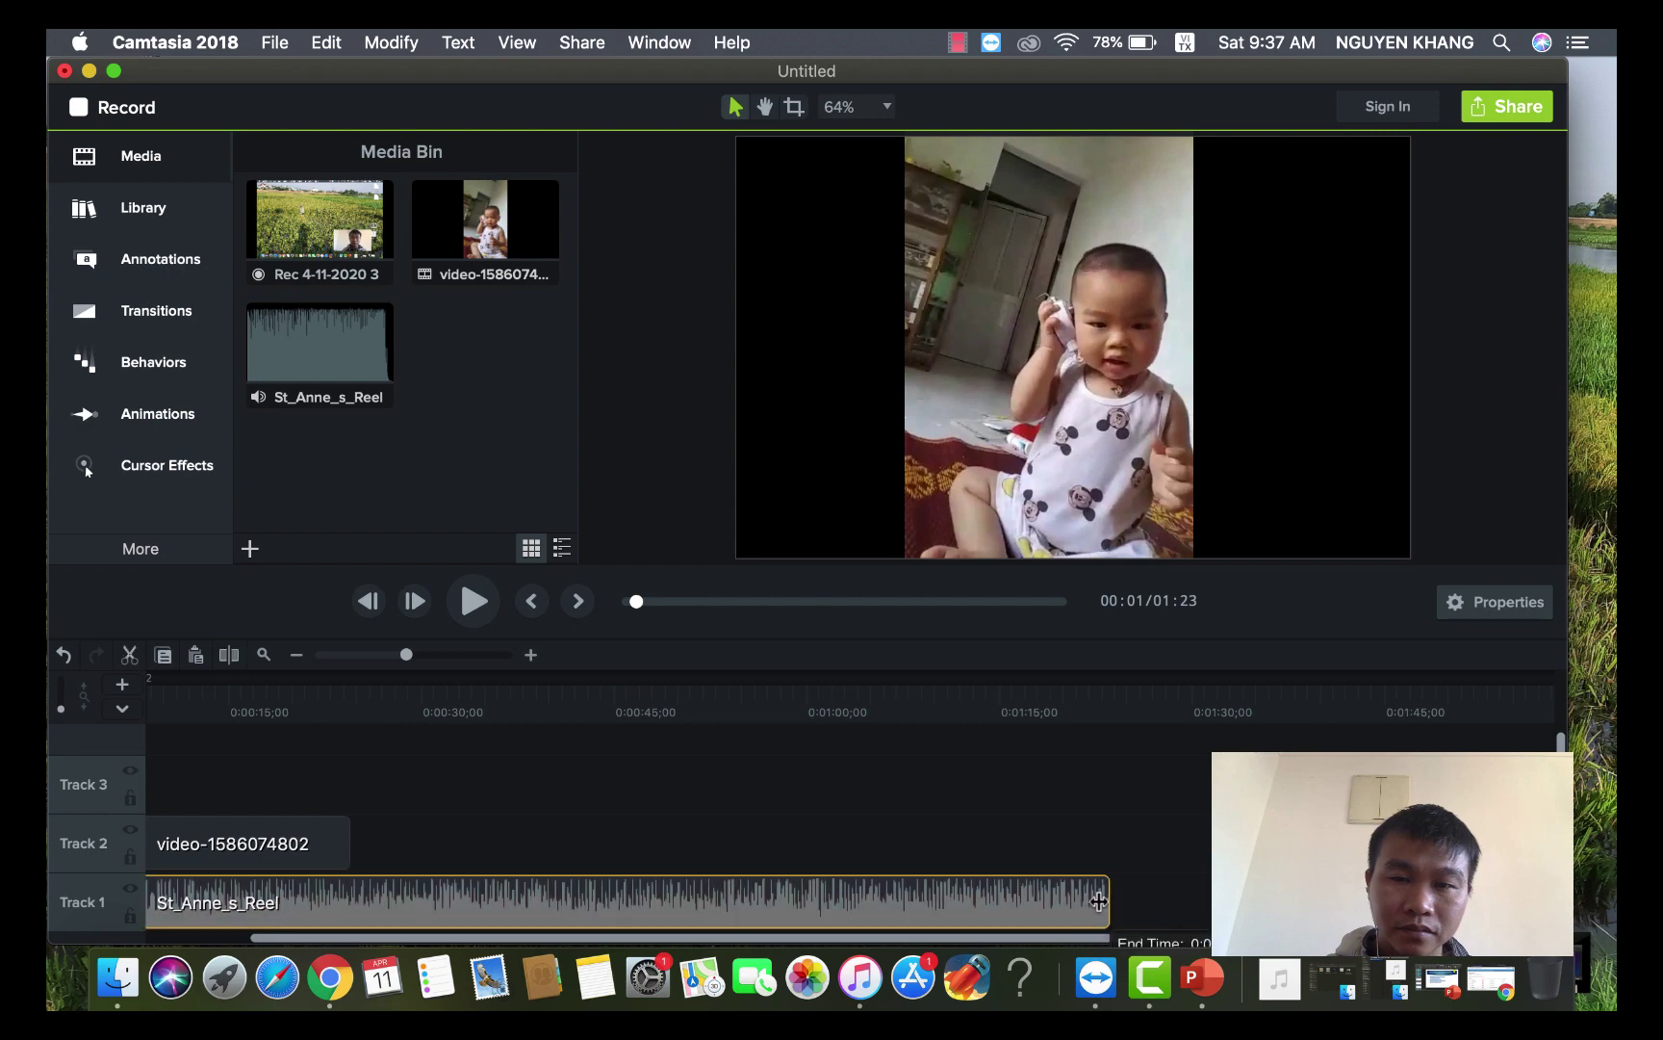
left_click_drag(1109, 900, 349, 865)
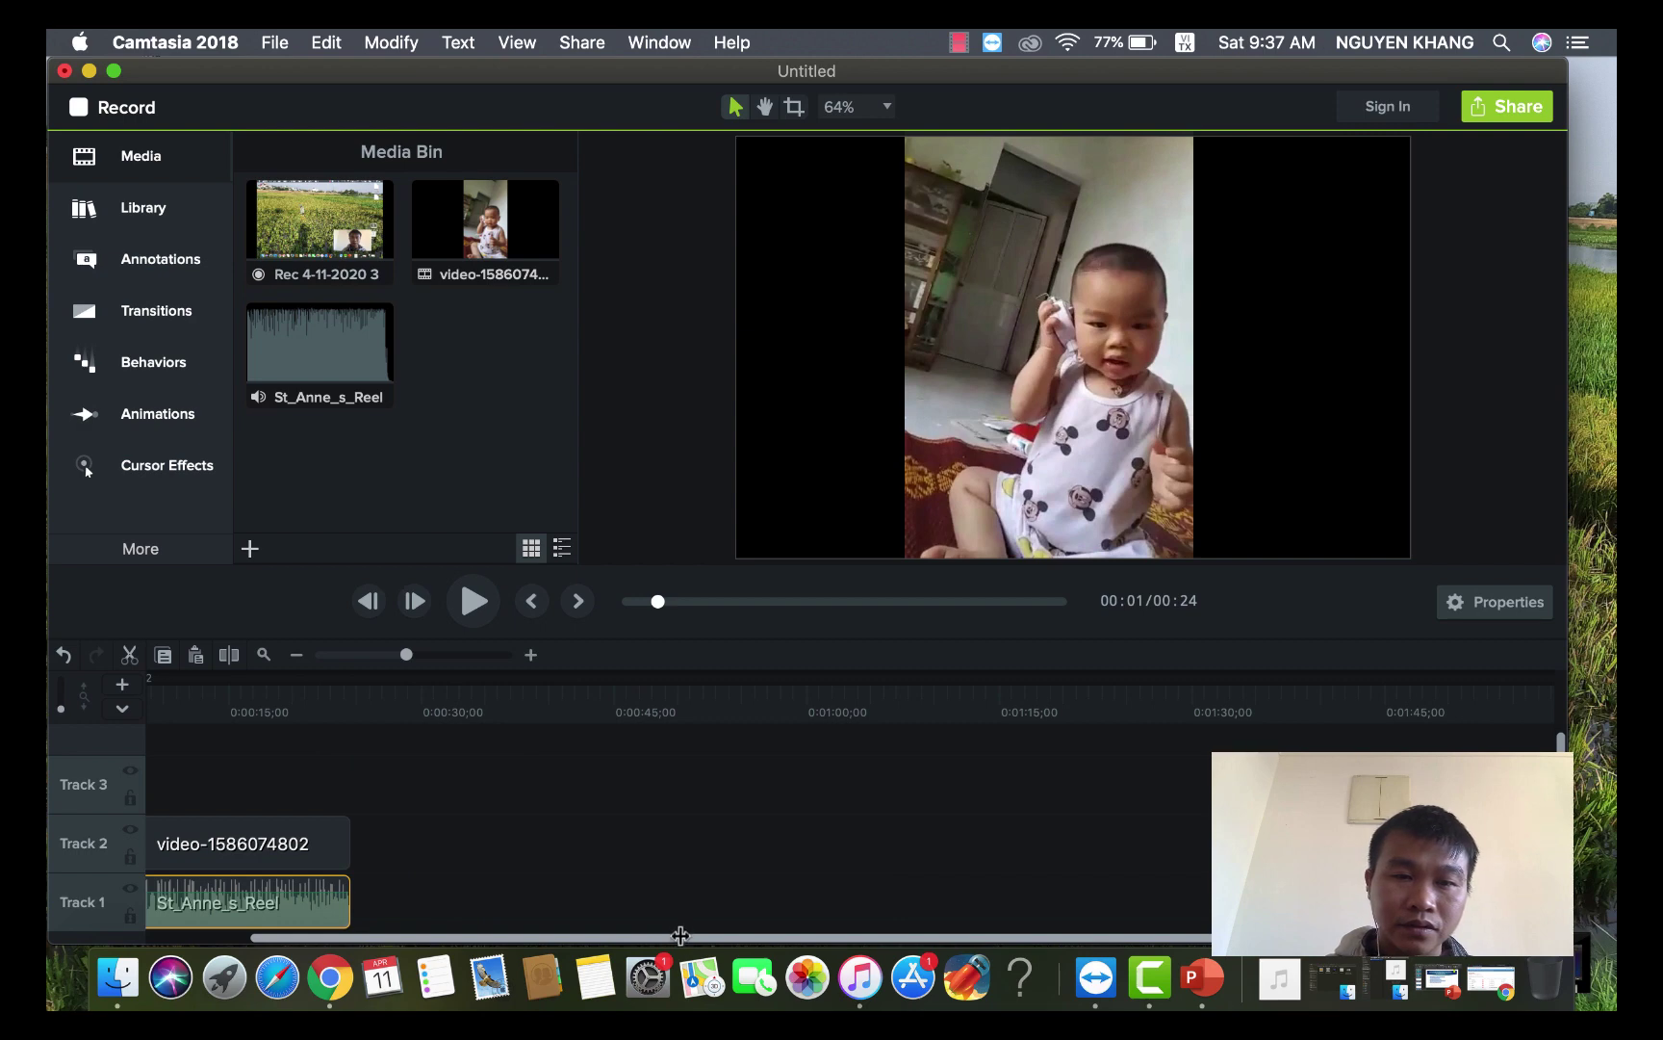
- Return the playhead to the start and play the first seconds of the video with the trimmed music
left_click_drag(684, 938, 582, 939)
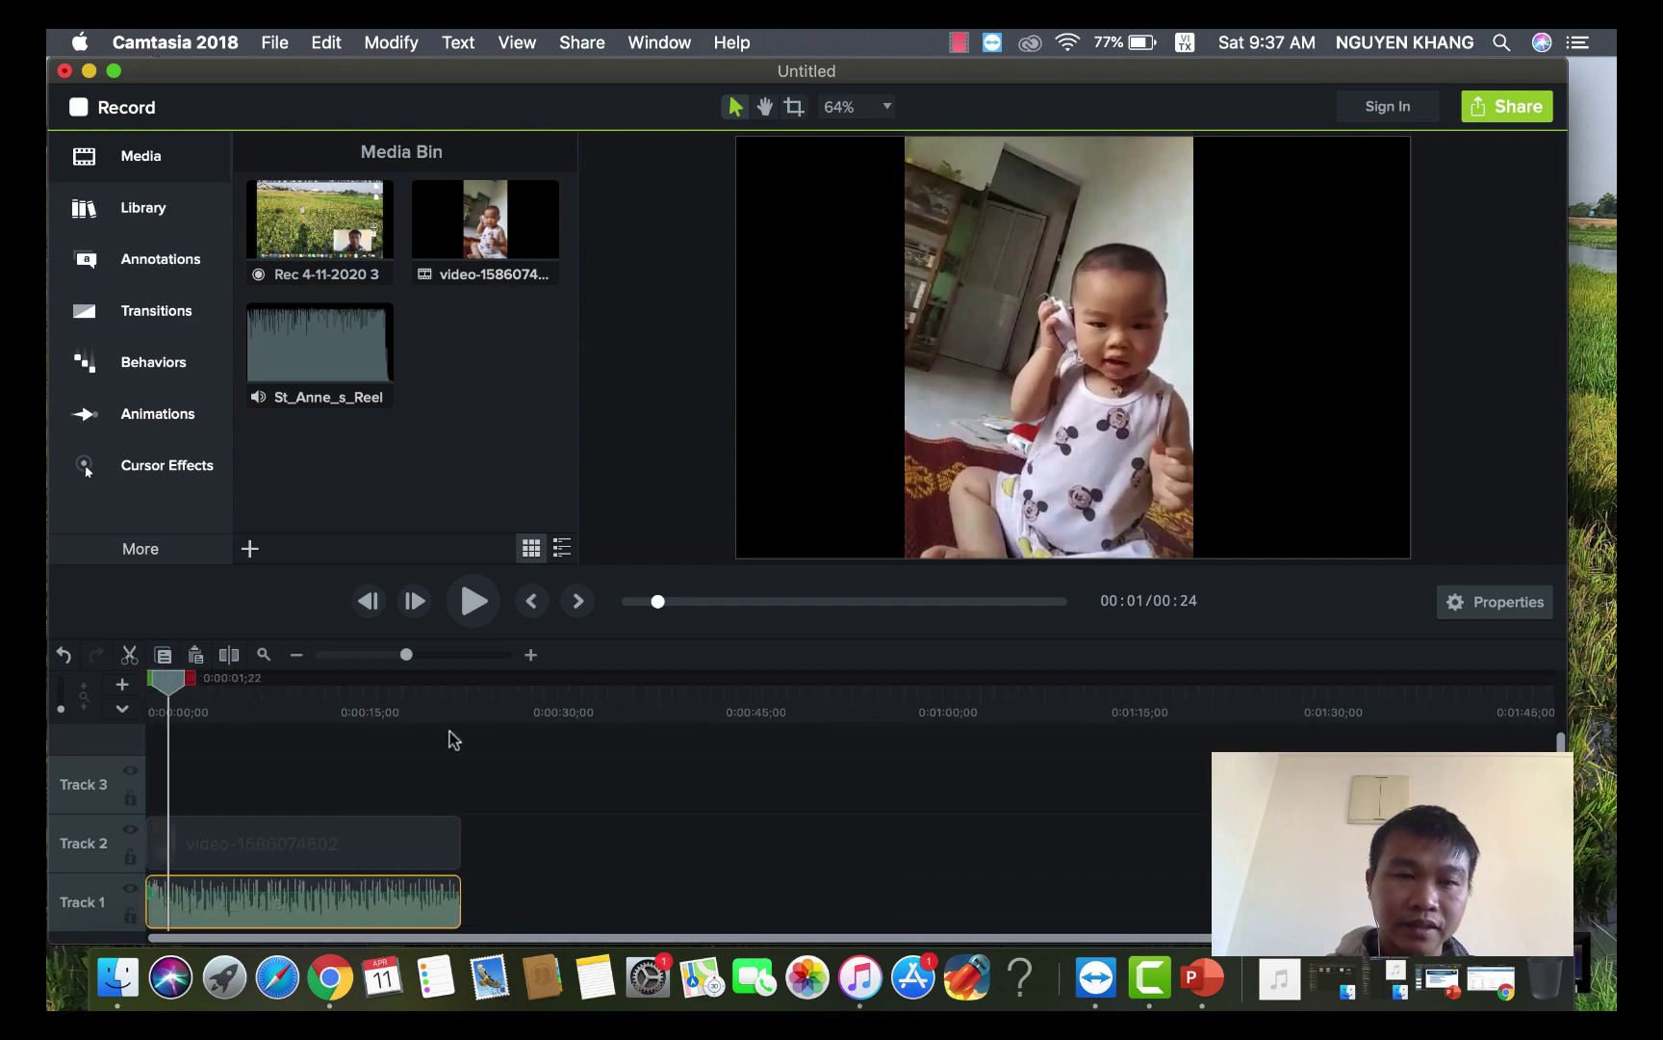
left_click_drag(409, 659, 447, 671)
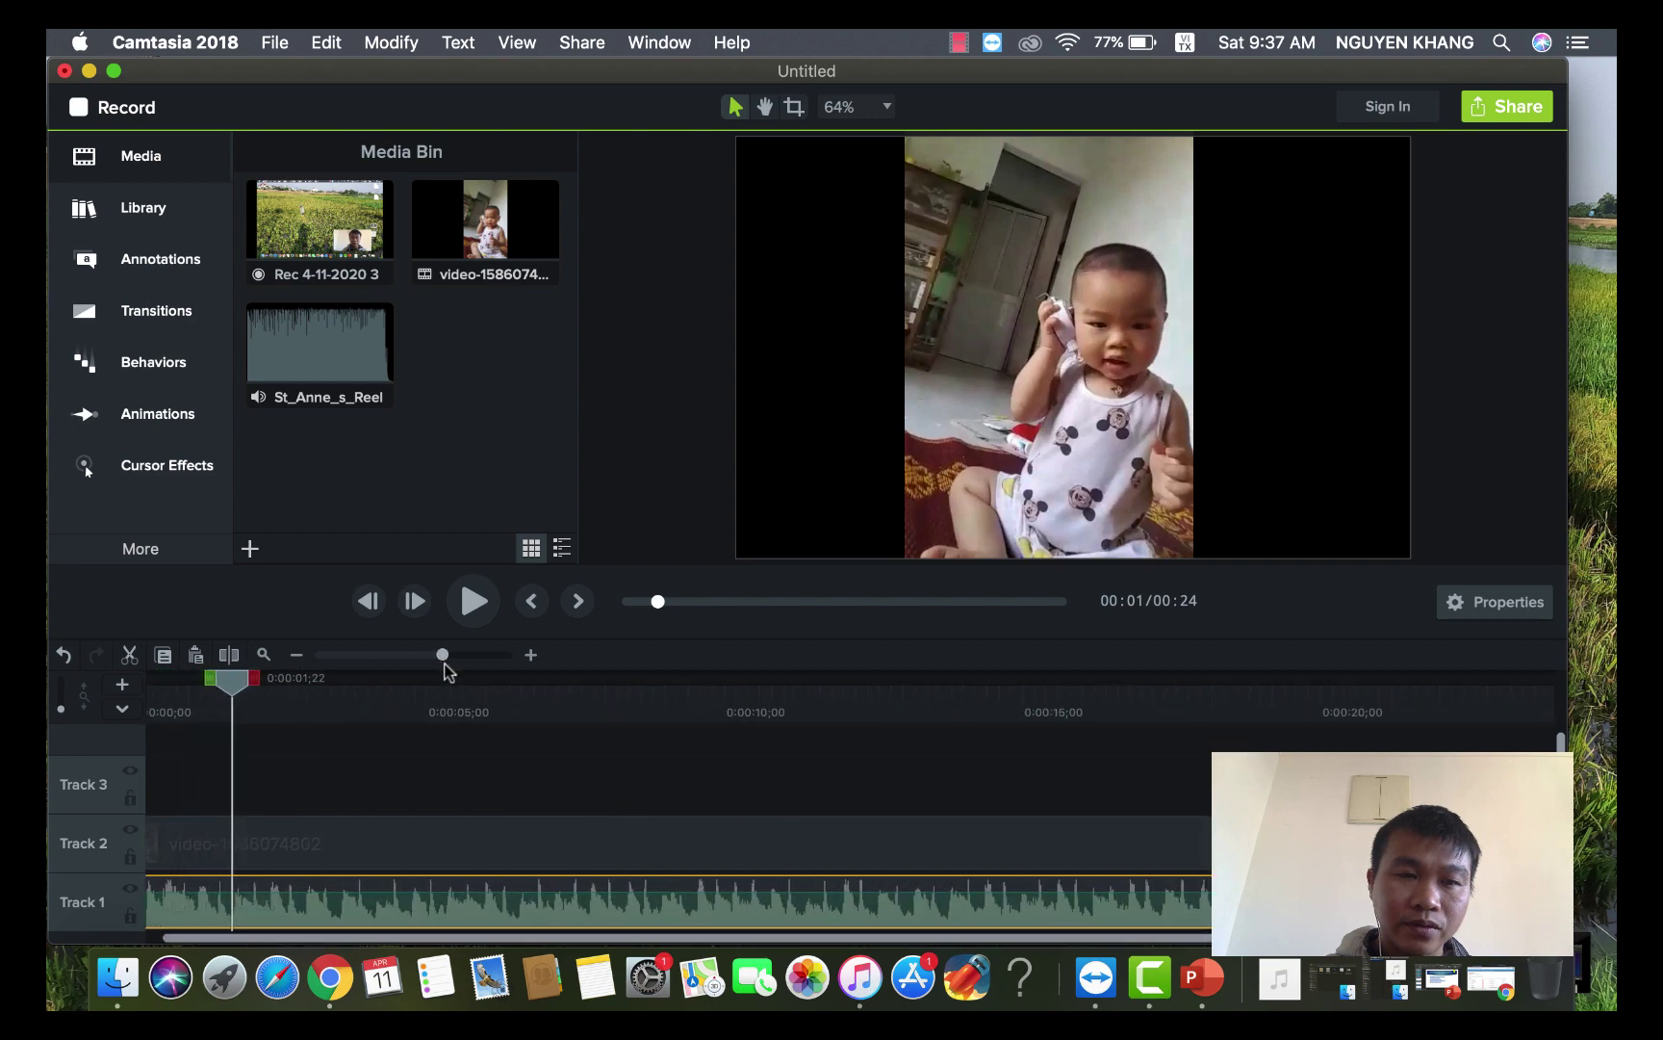
left_click_drag(237, 678, 148, 680)
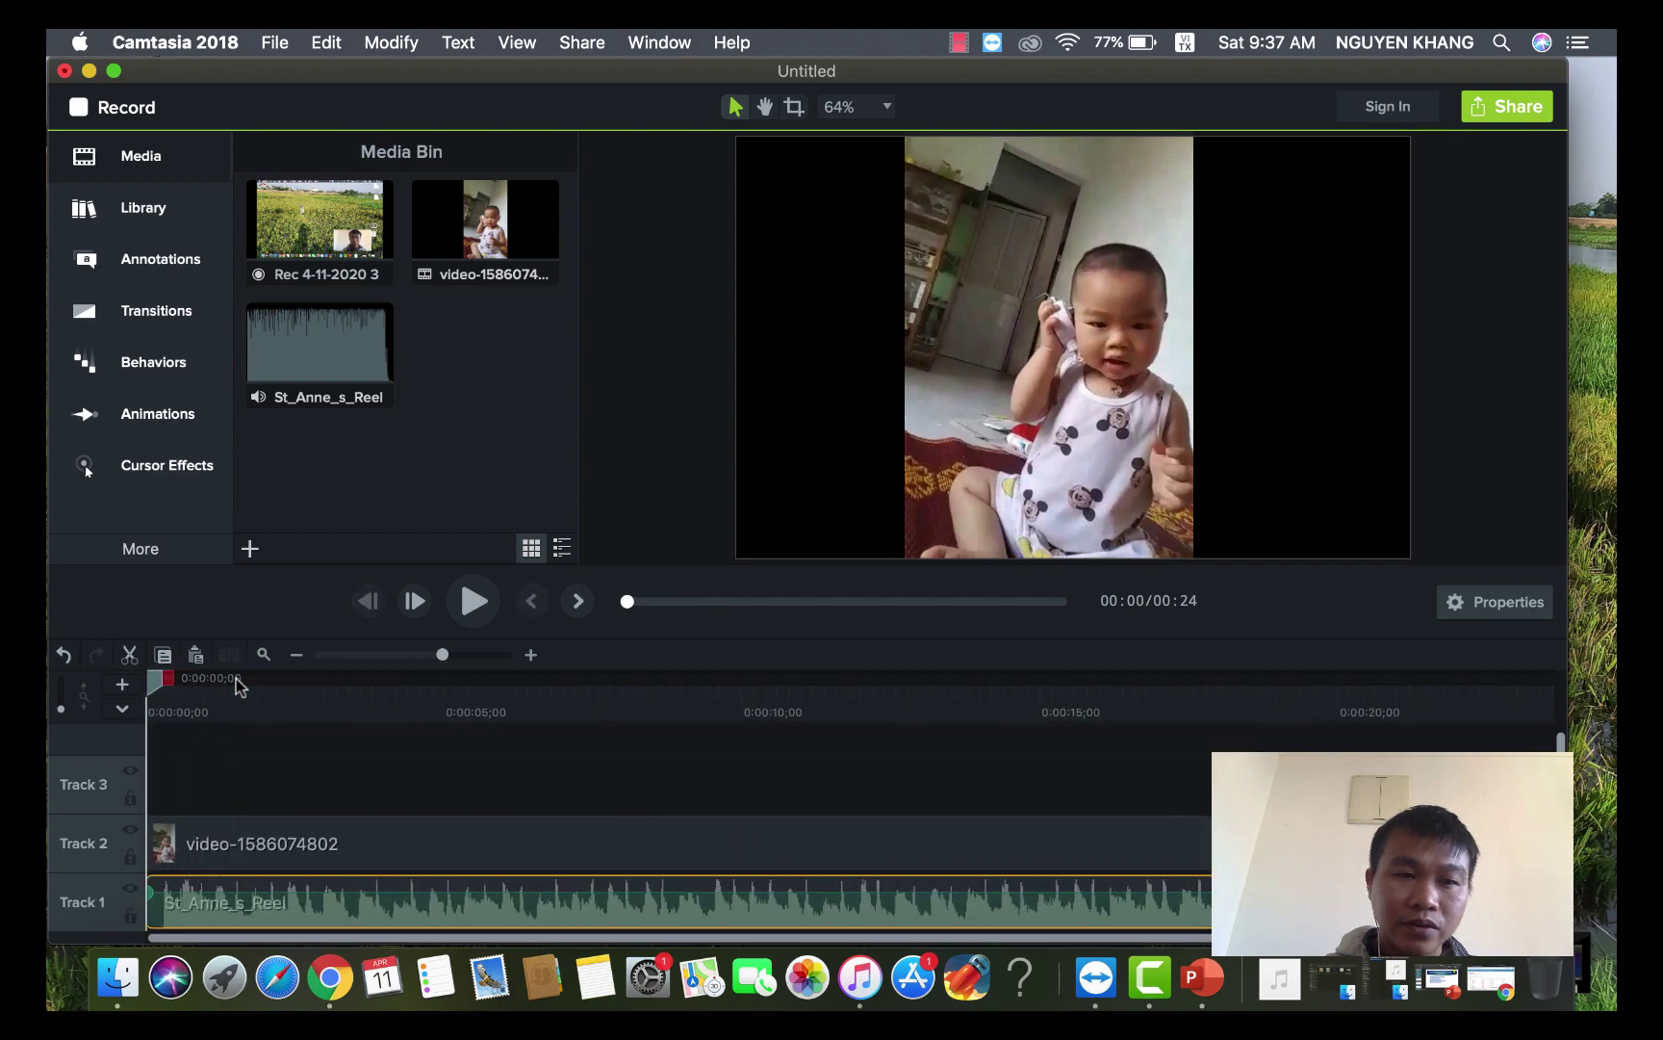
key("space")
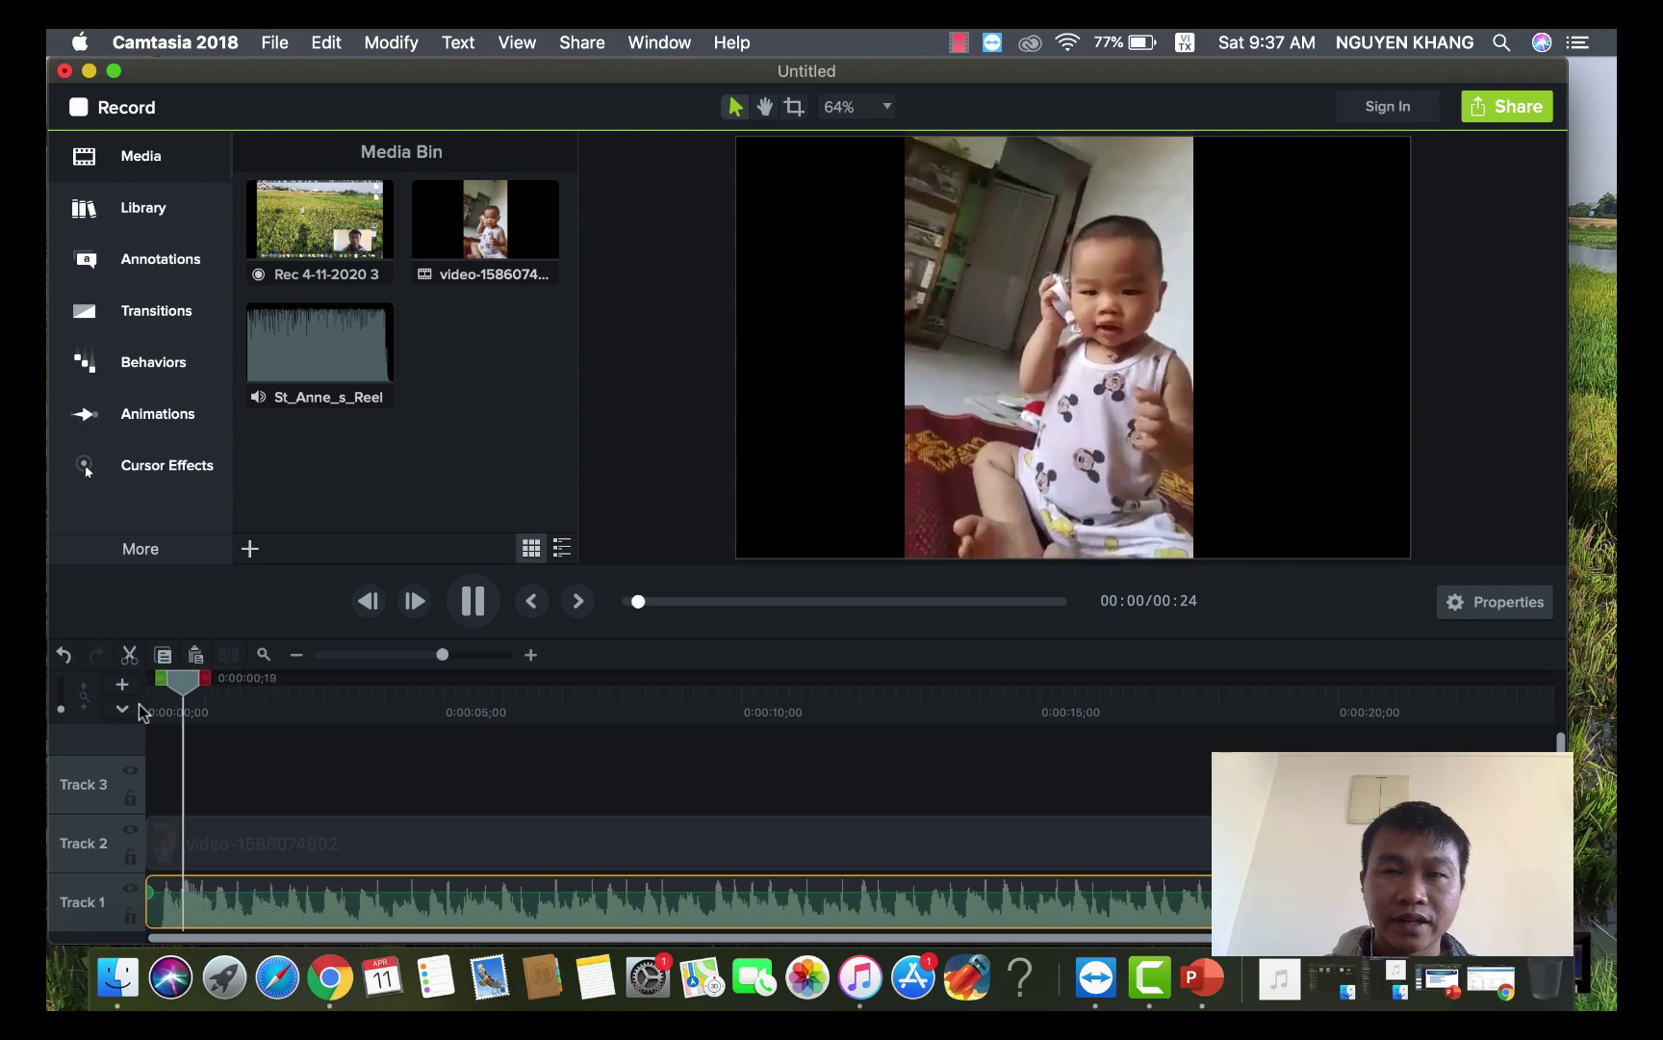
key("space")
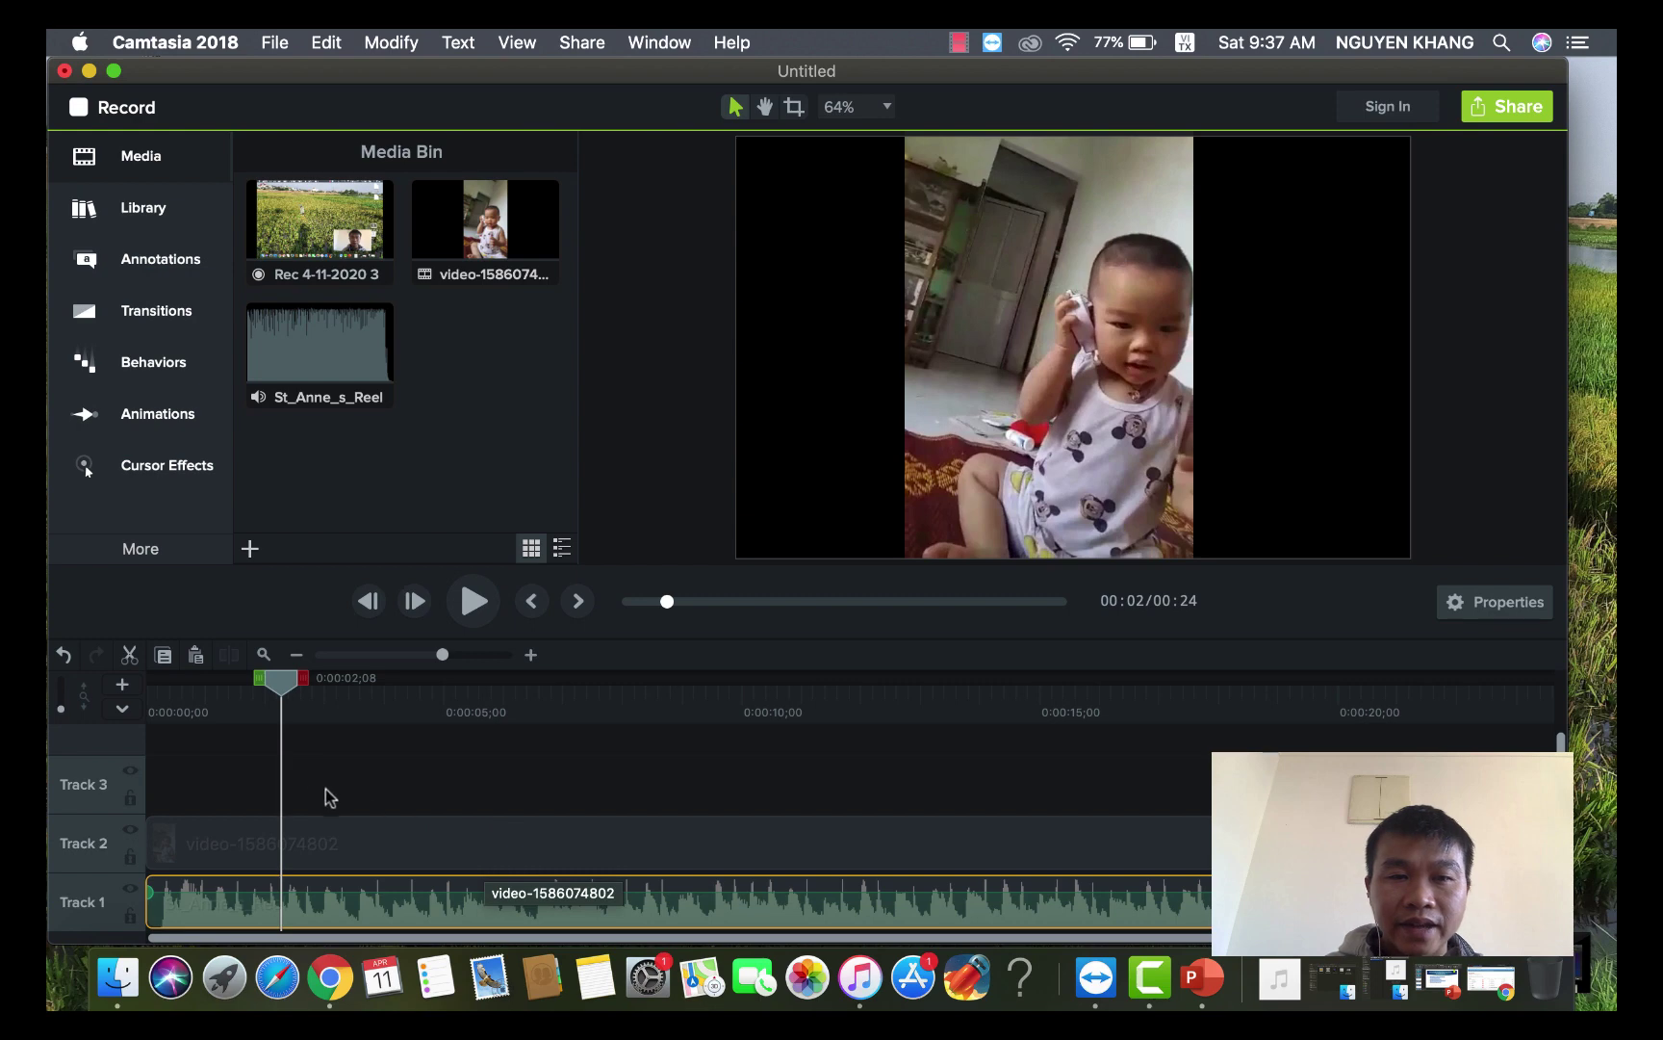
left_click_drag(305, 679, 447, 709)
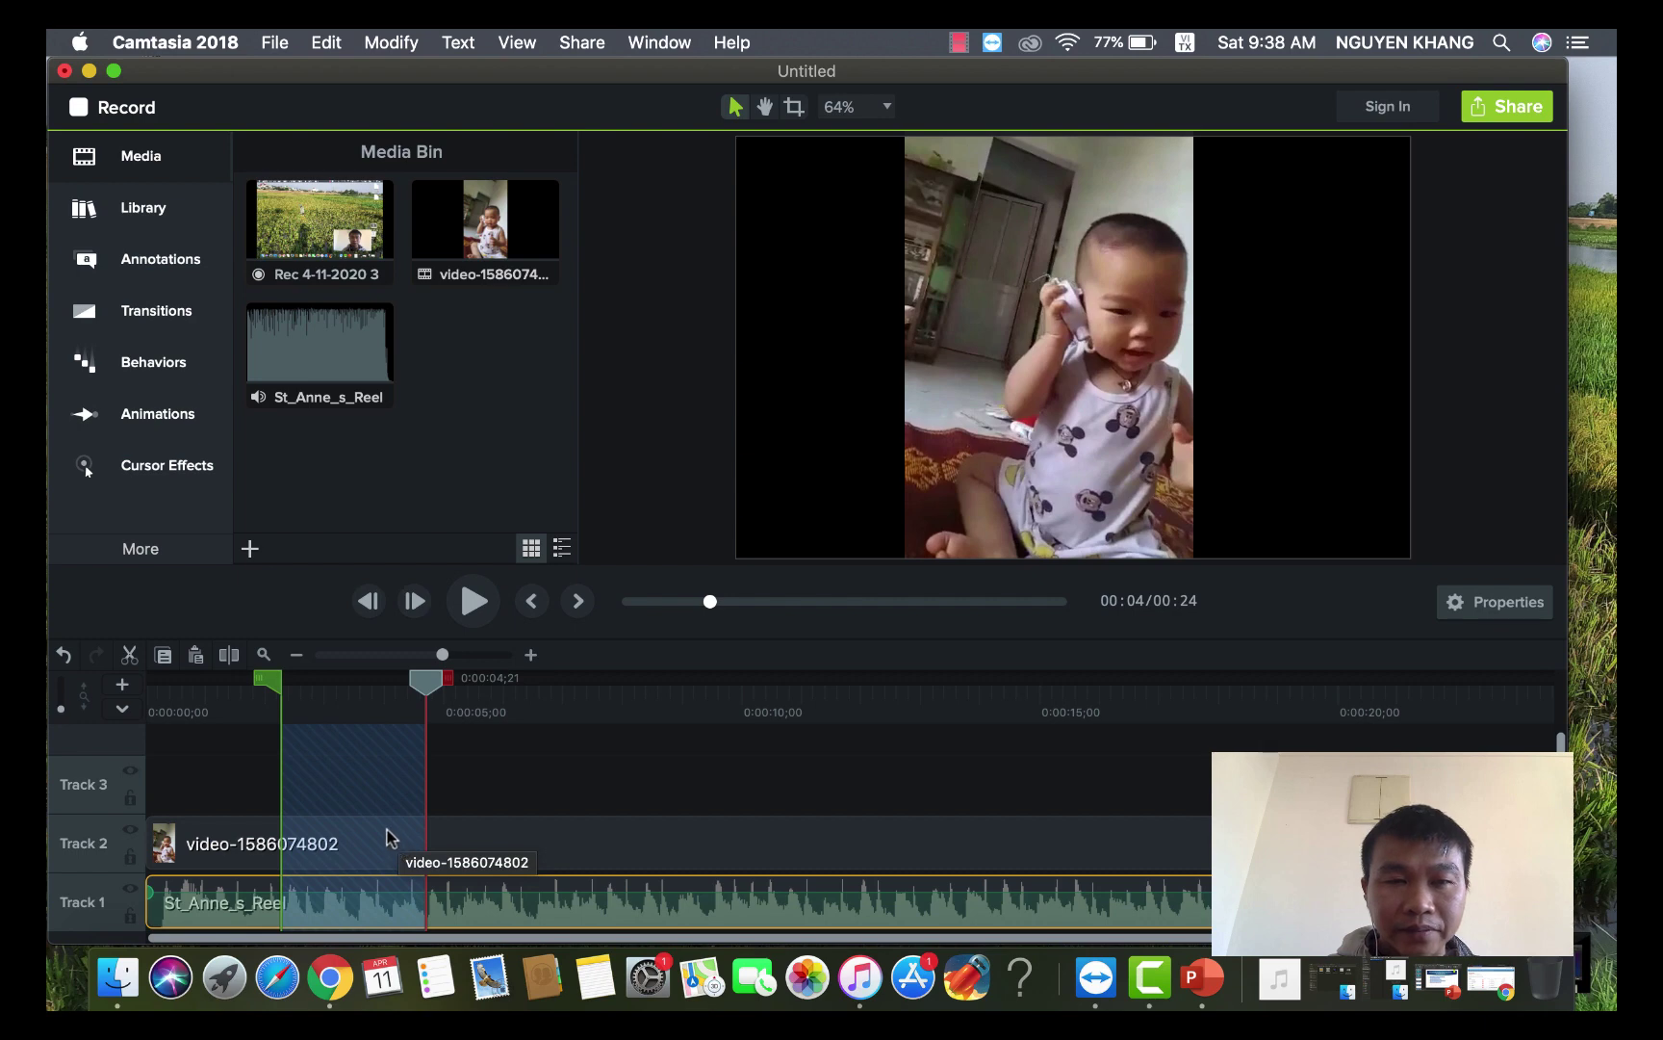
left_click_drag(438, 701, 283, 694)
left_click_drag(432, 686, 305, 700)
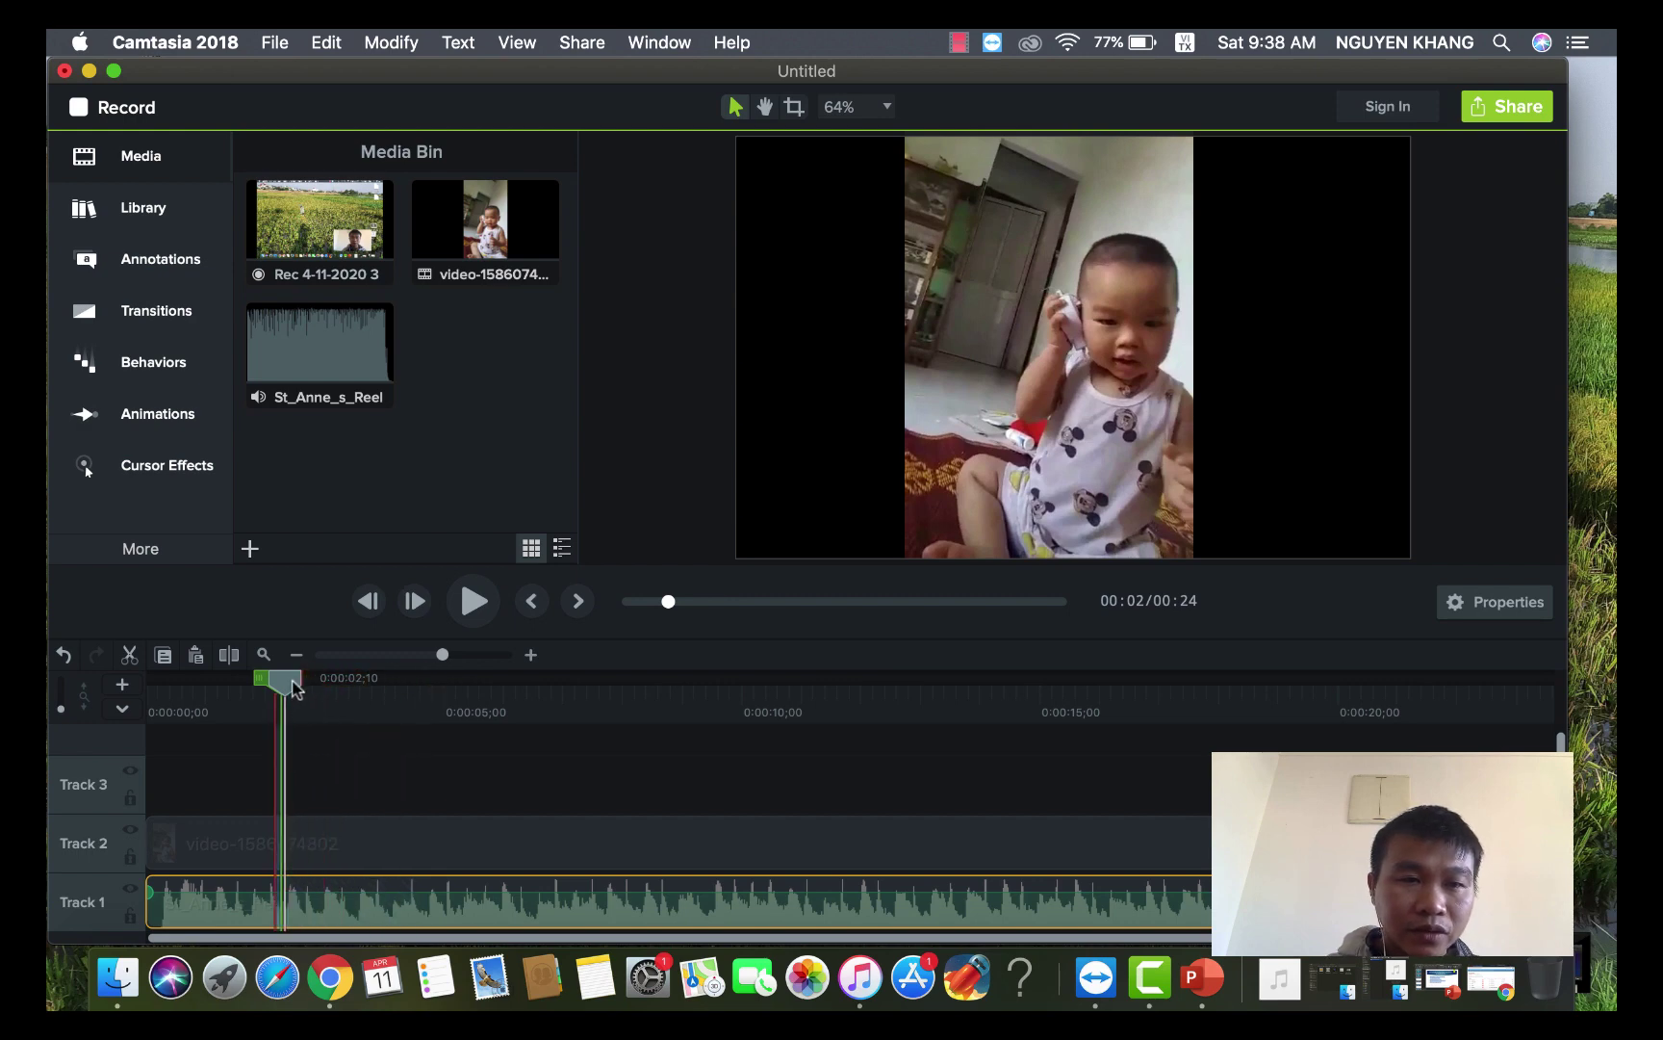
left_click(260, 681)
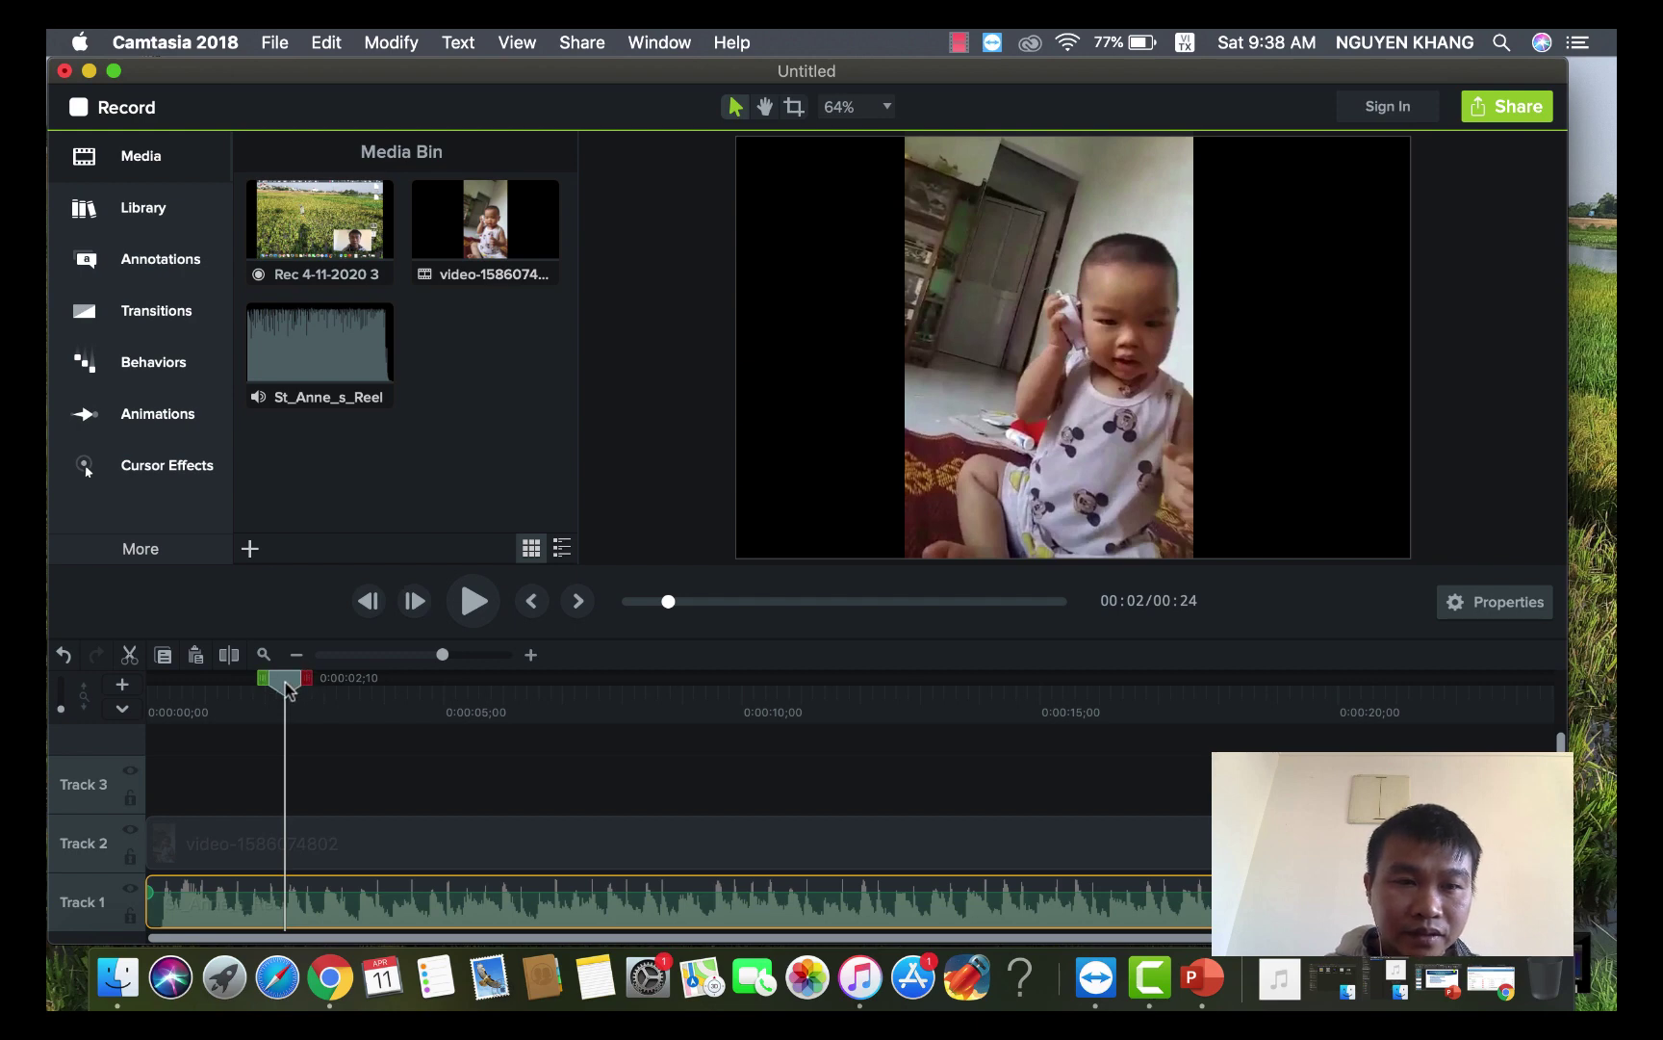
- Split the video and music into three separated pieces at 0:00:02;10 and about 5 seconds, and cut the middle St_Anne_s_Reel piece from Track 1
left_click_drag(281, 680, 535, 697)
left_click(406, 900)
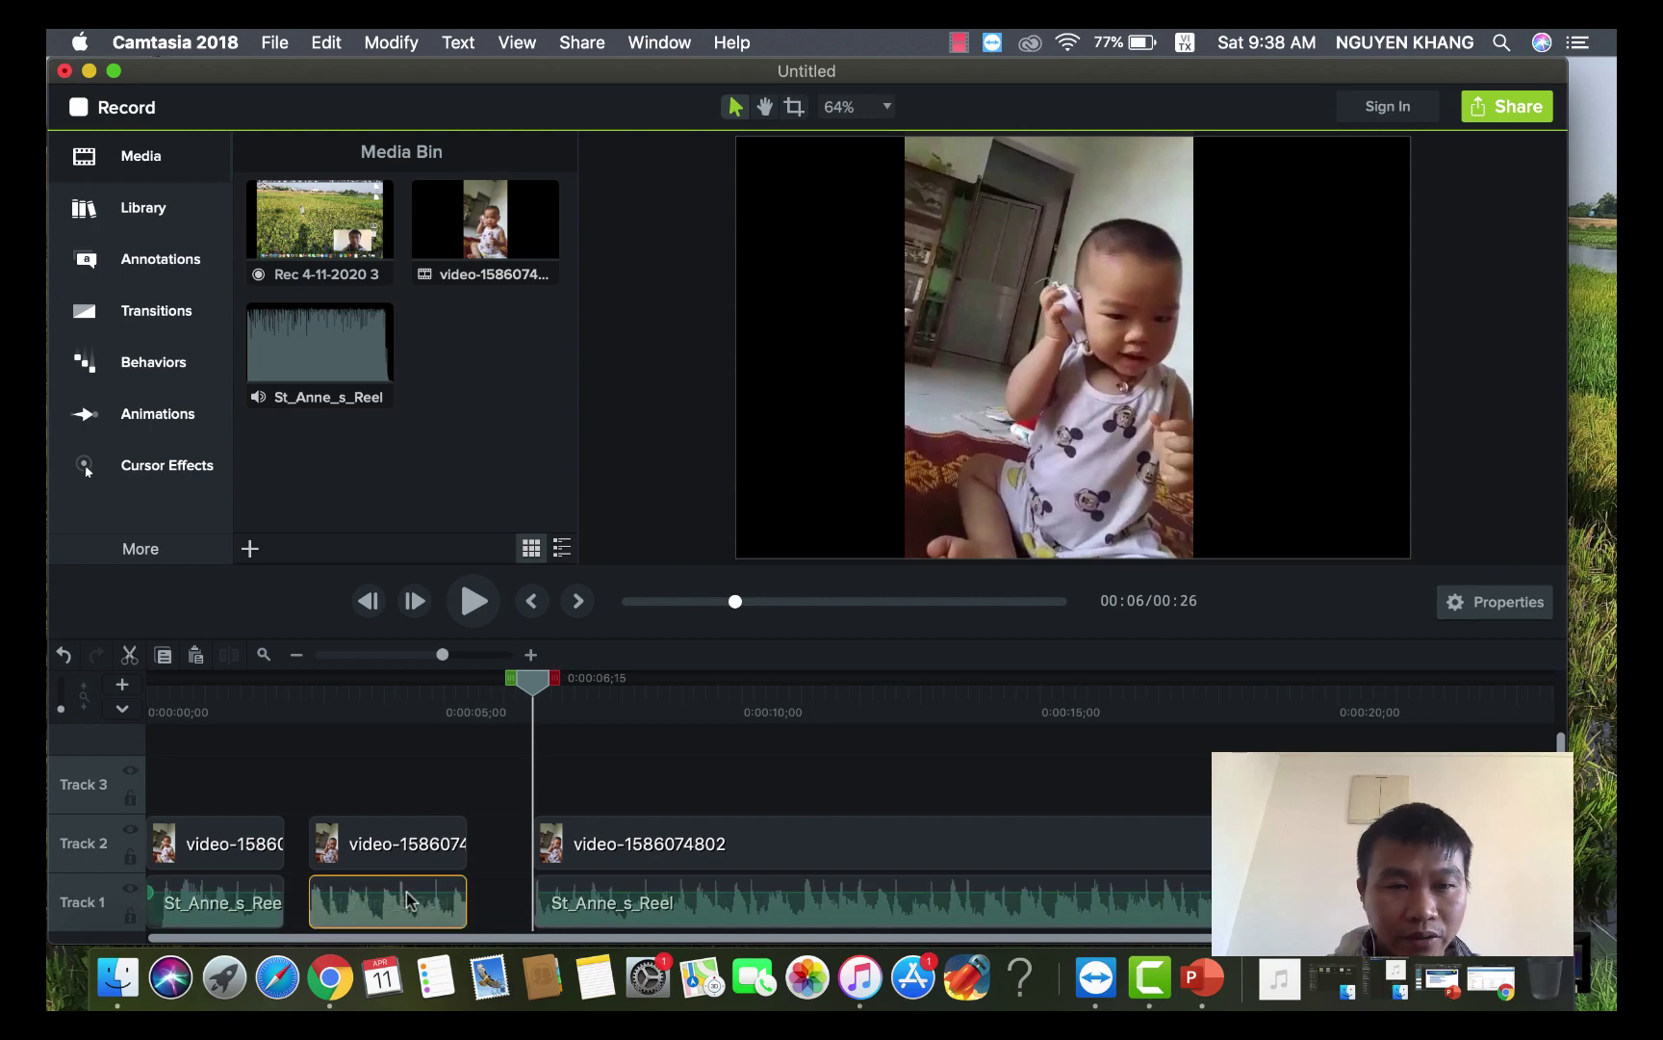
right_click(406, 900)
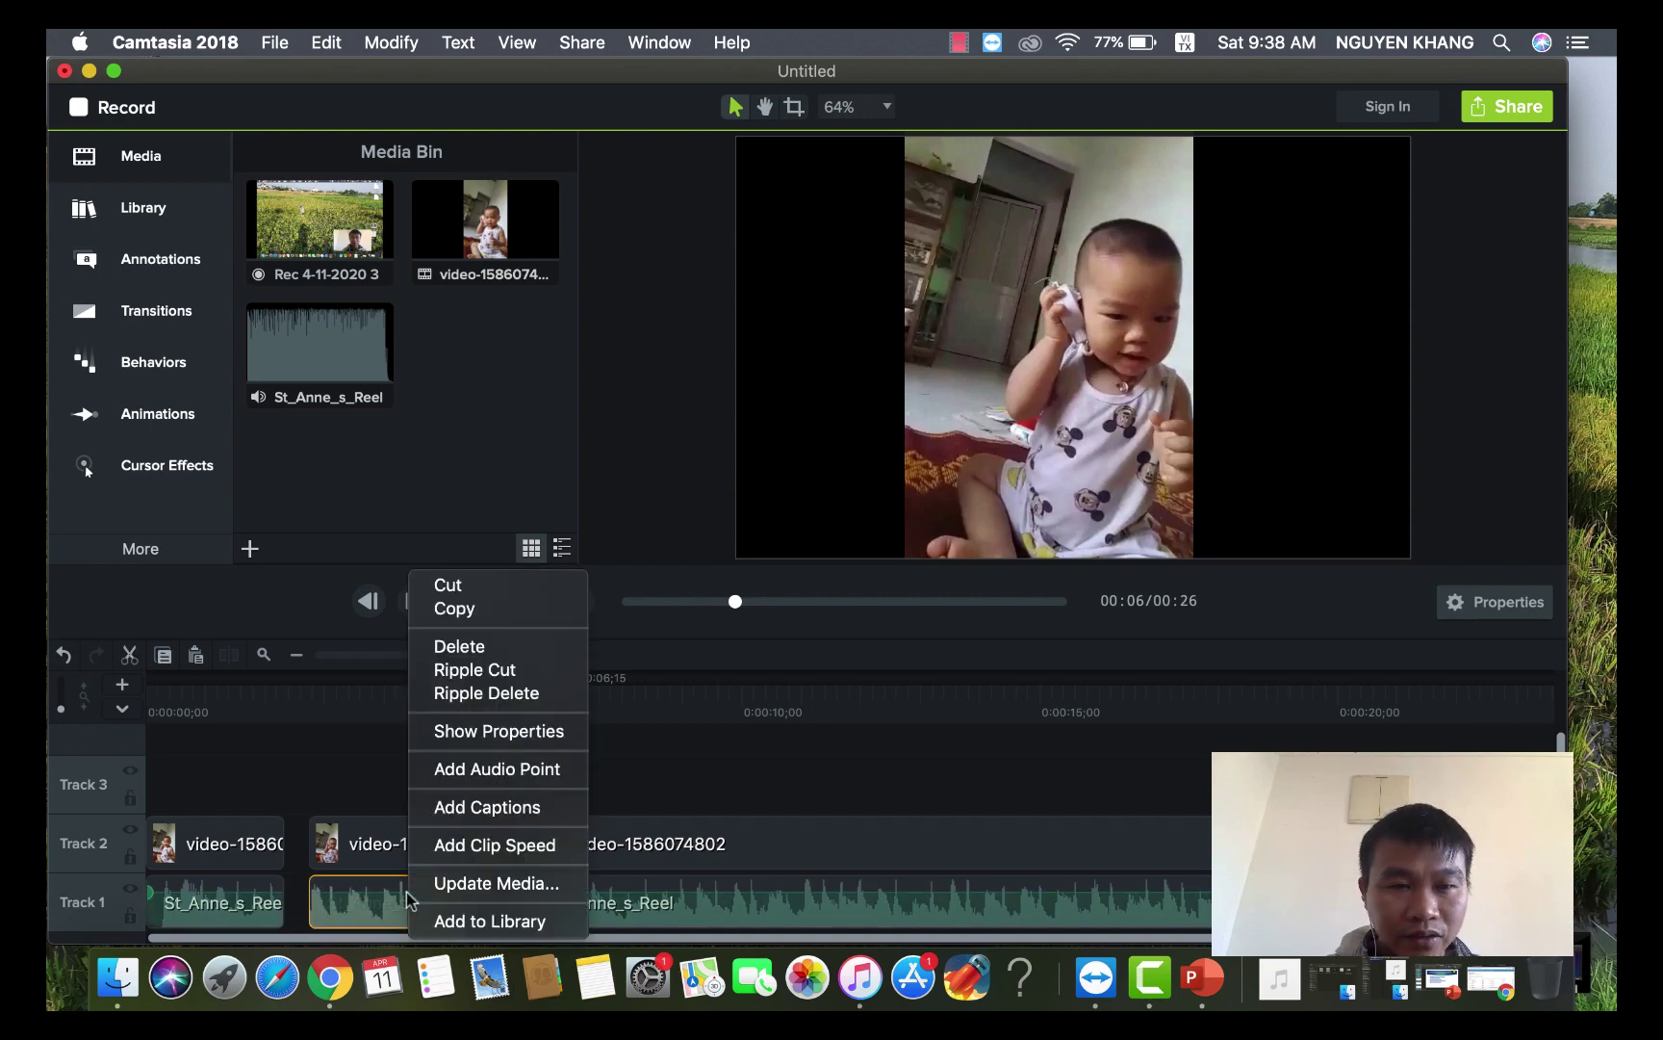
left_click(460, 589)
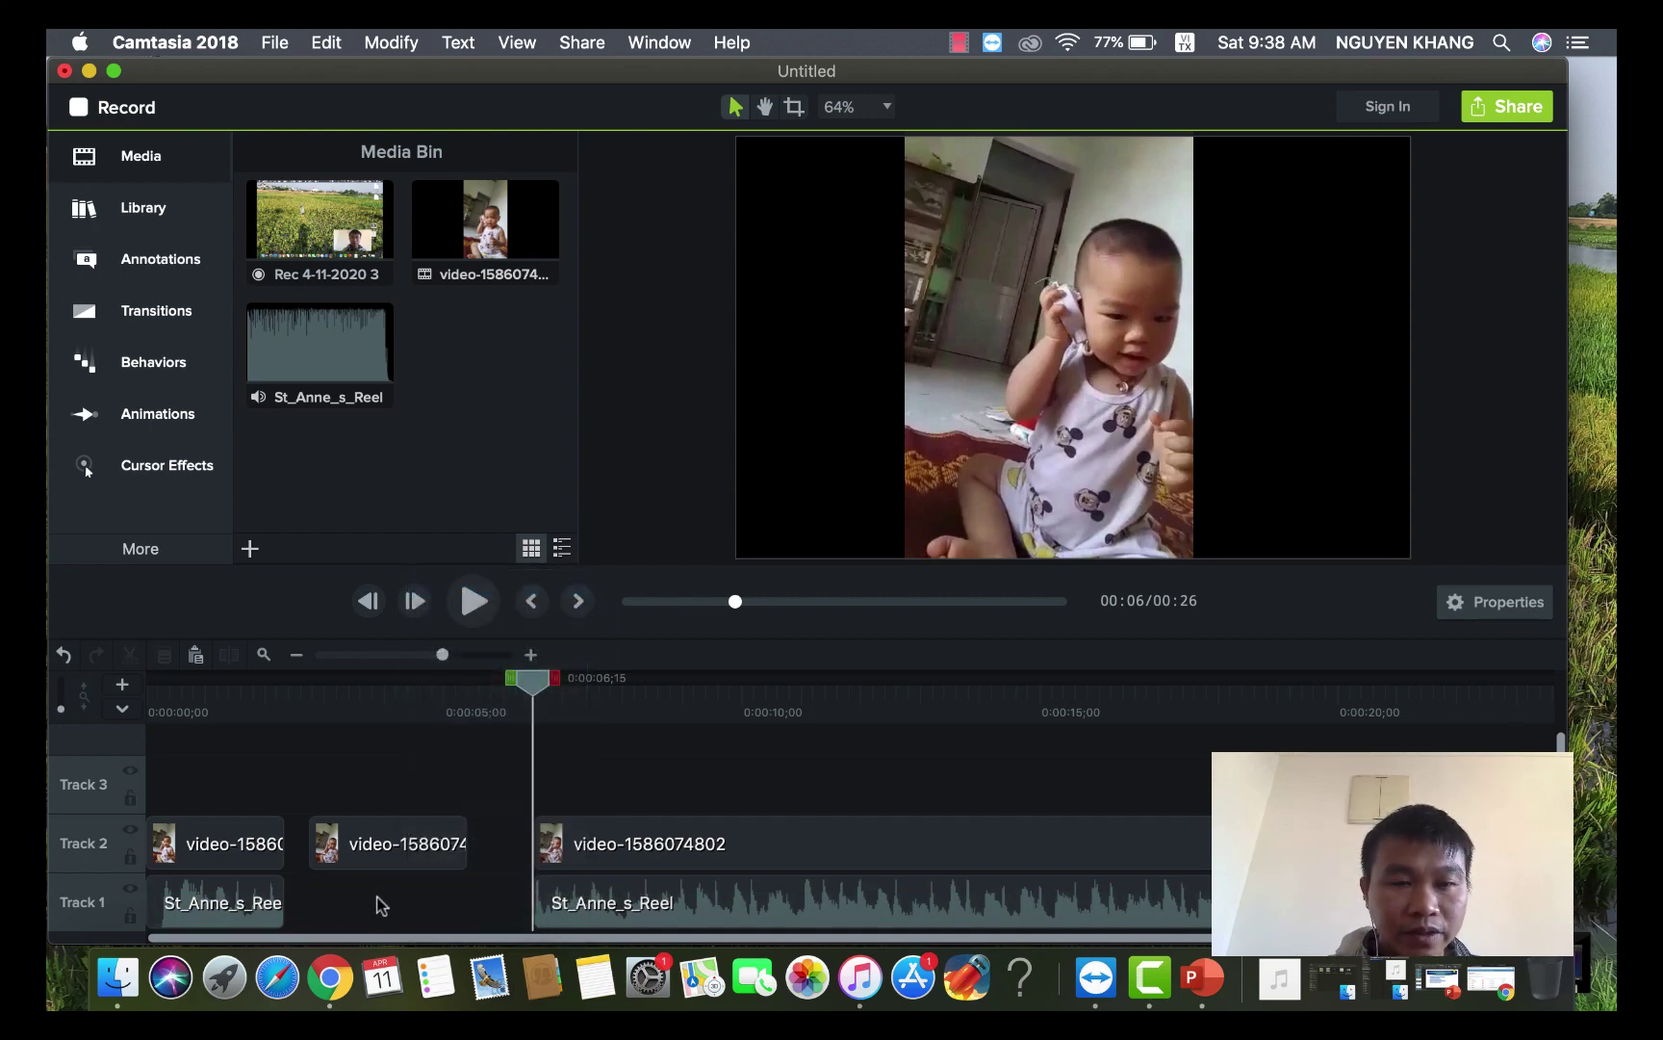
- Import Mr_Tea.mp3 into the Media Bin from the NHAC/MP3 folder on the GIAI TRI drive
left_click(251, 551)
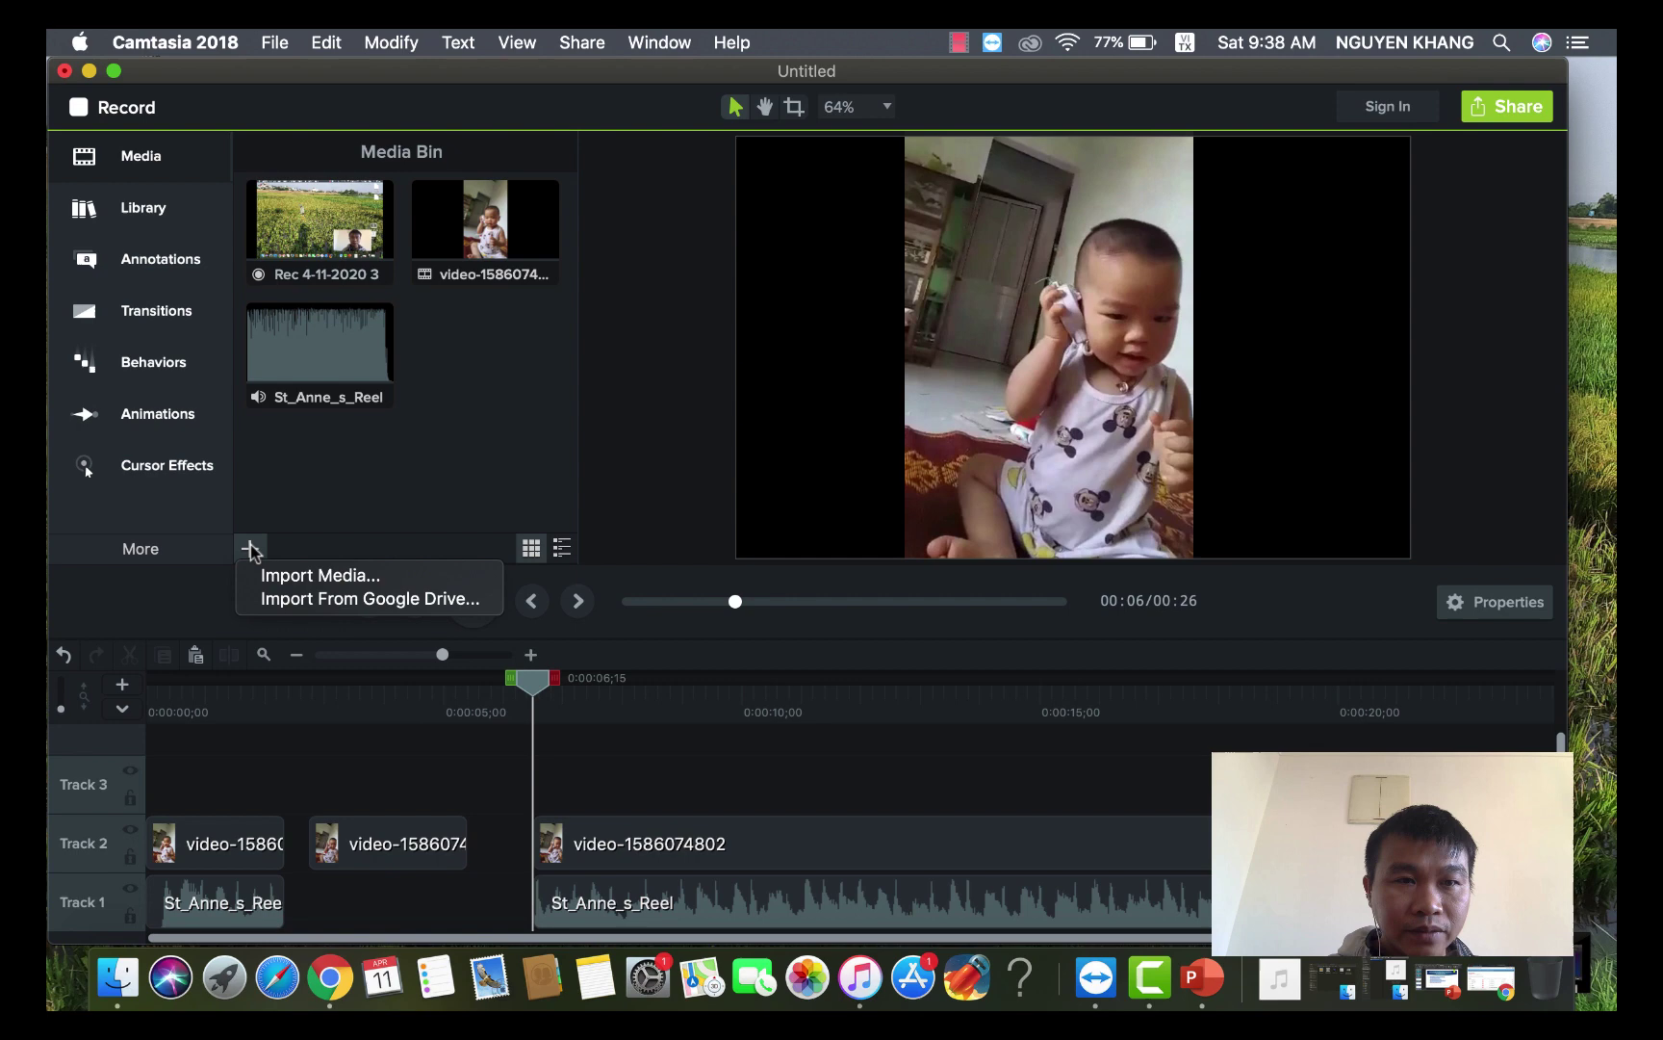
left_click(292, 578)
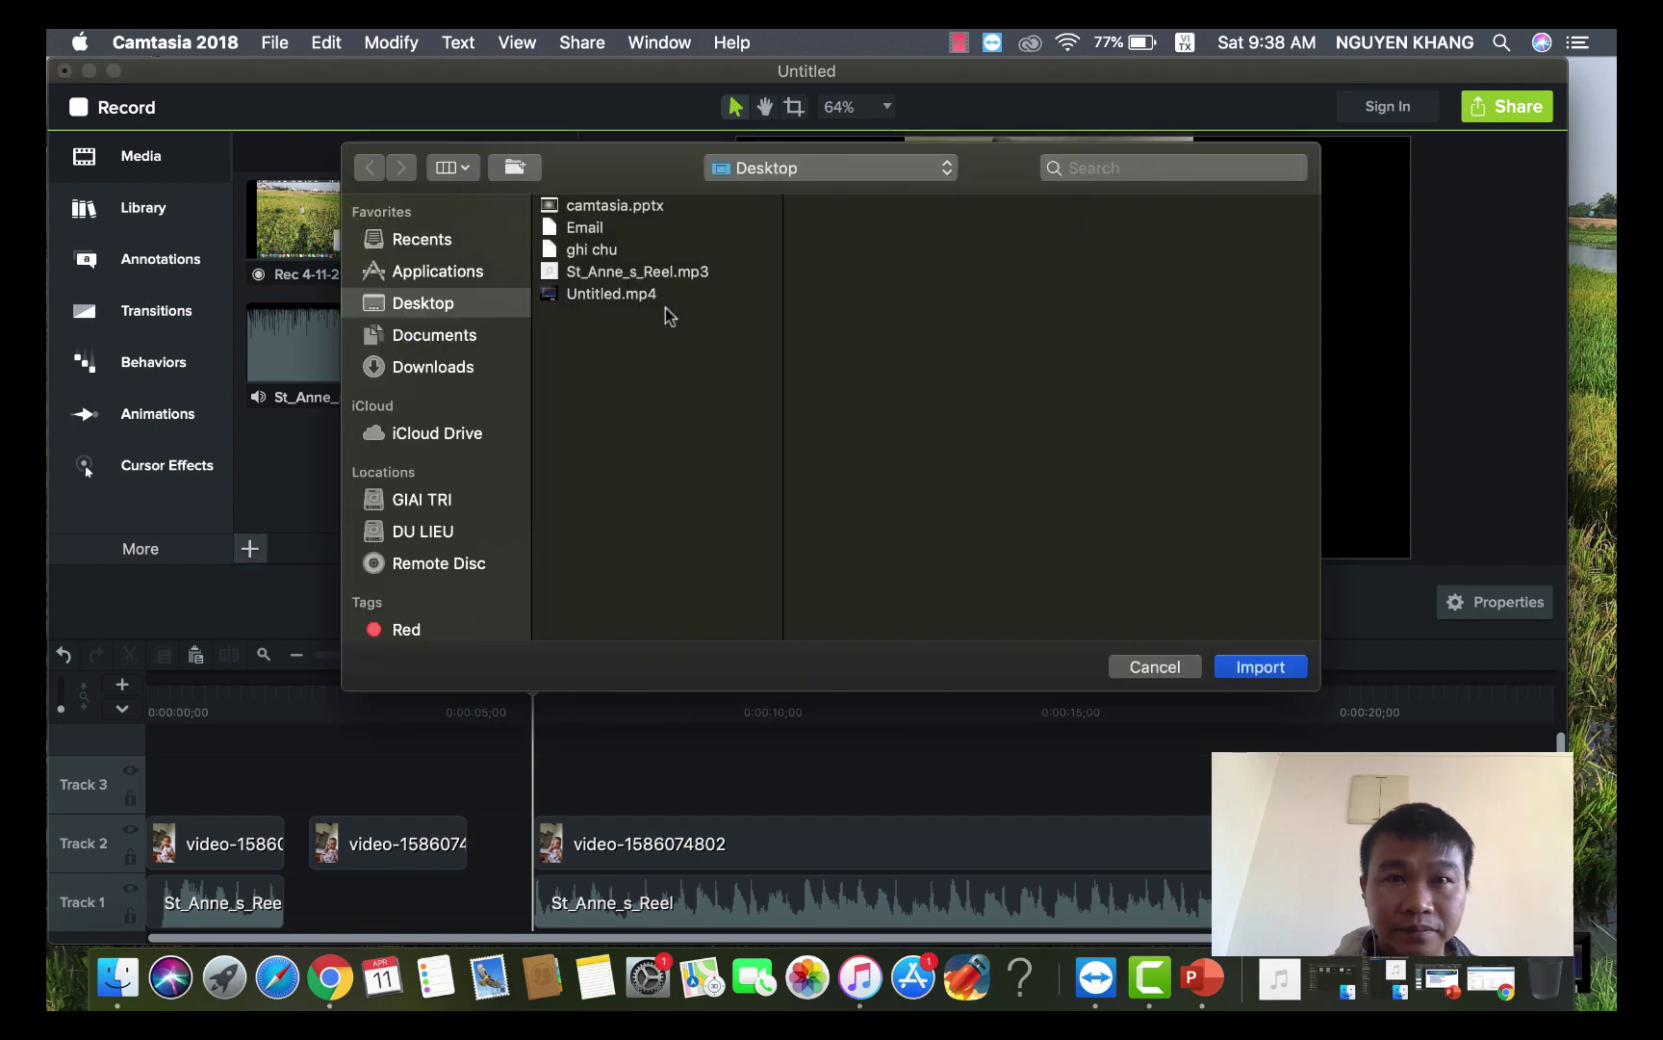
left_click(444, 370)
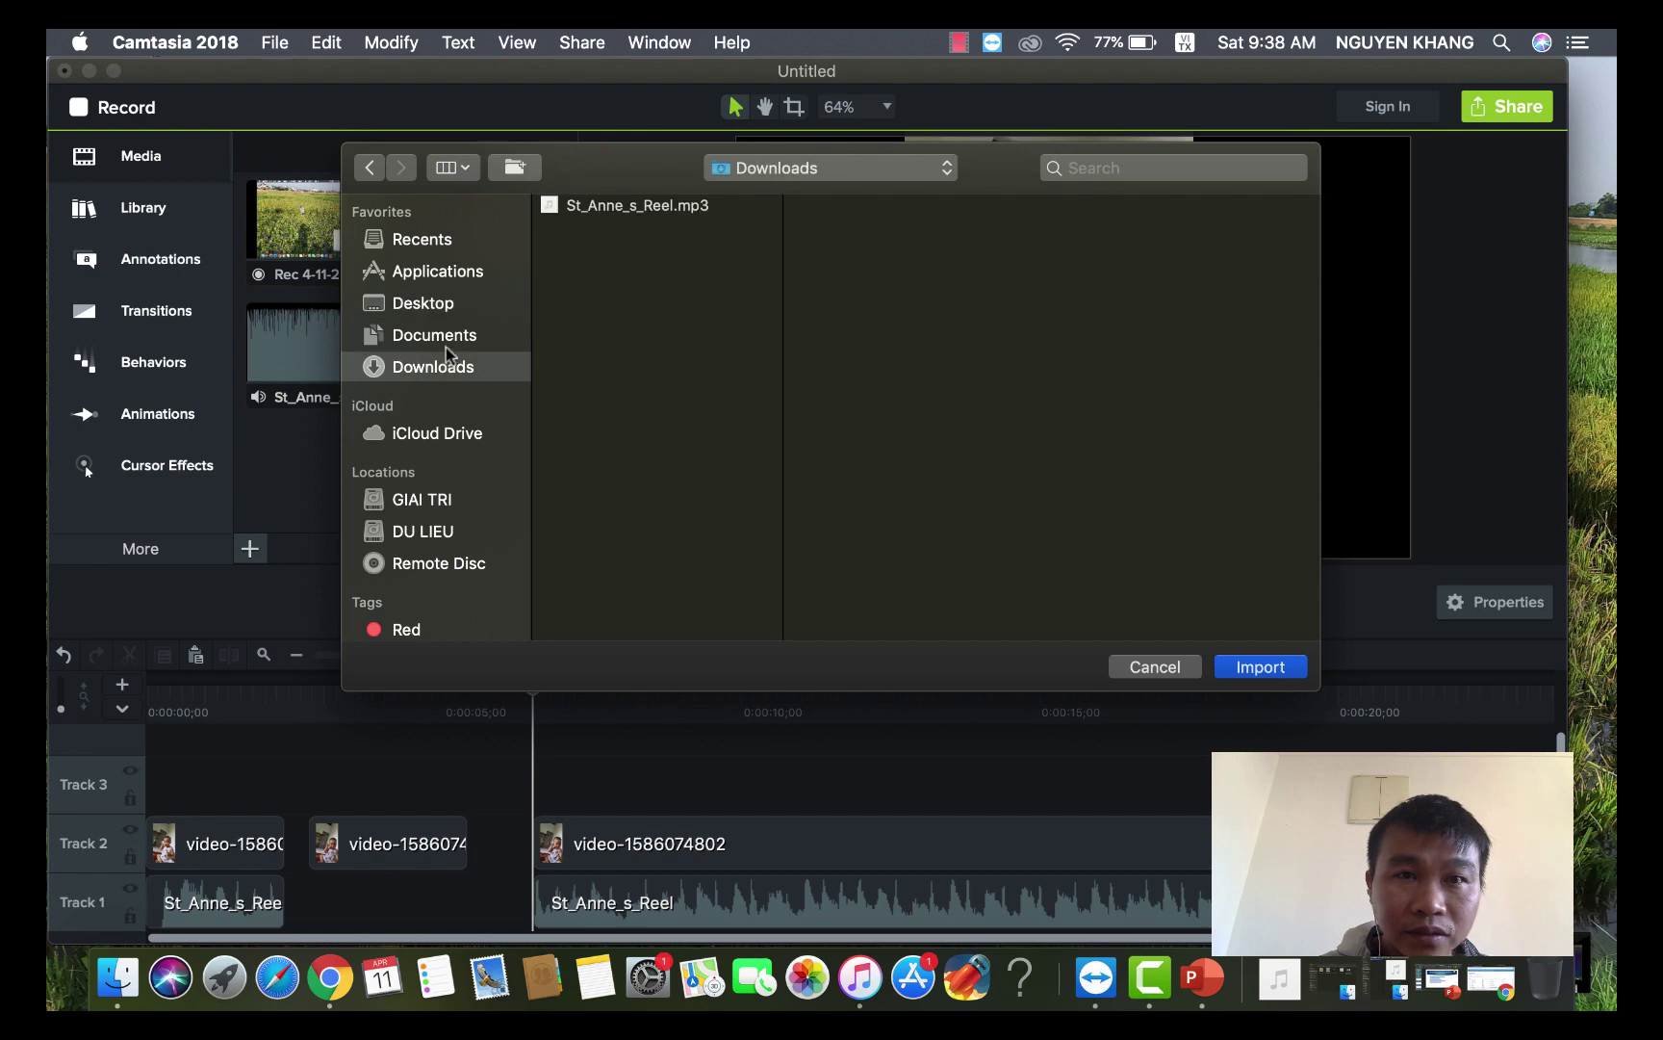
left_click(448, 537)
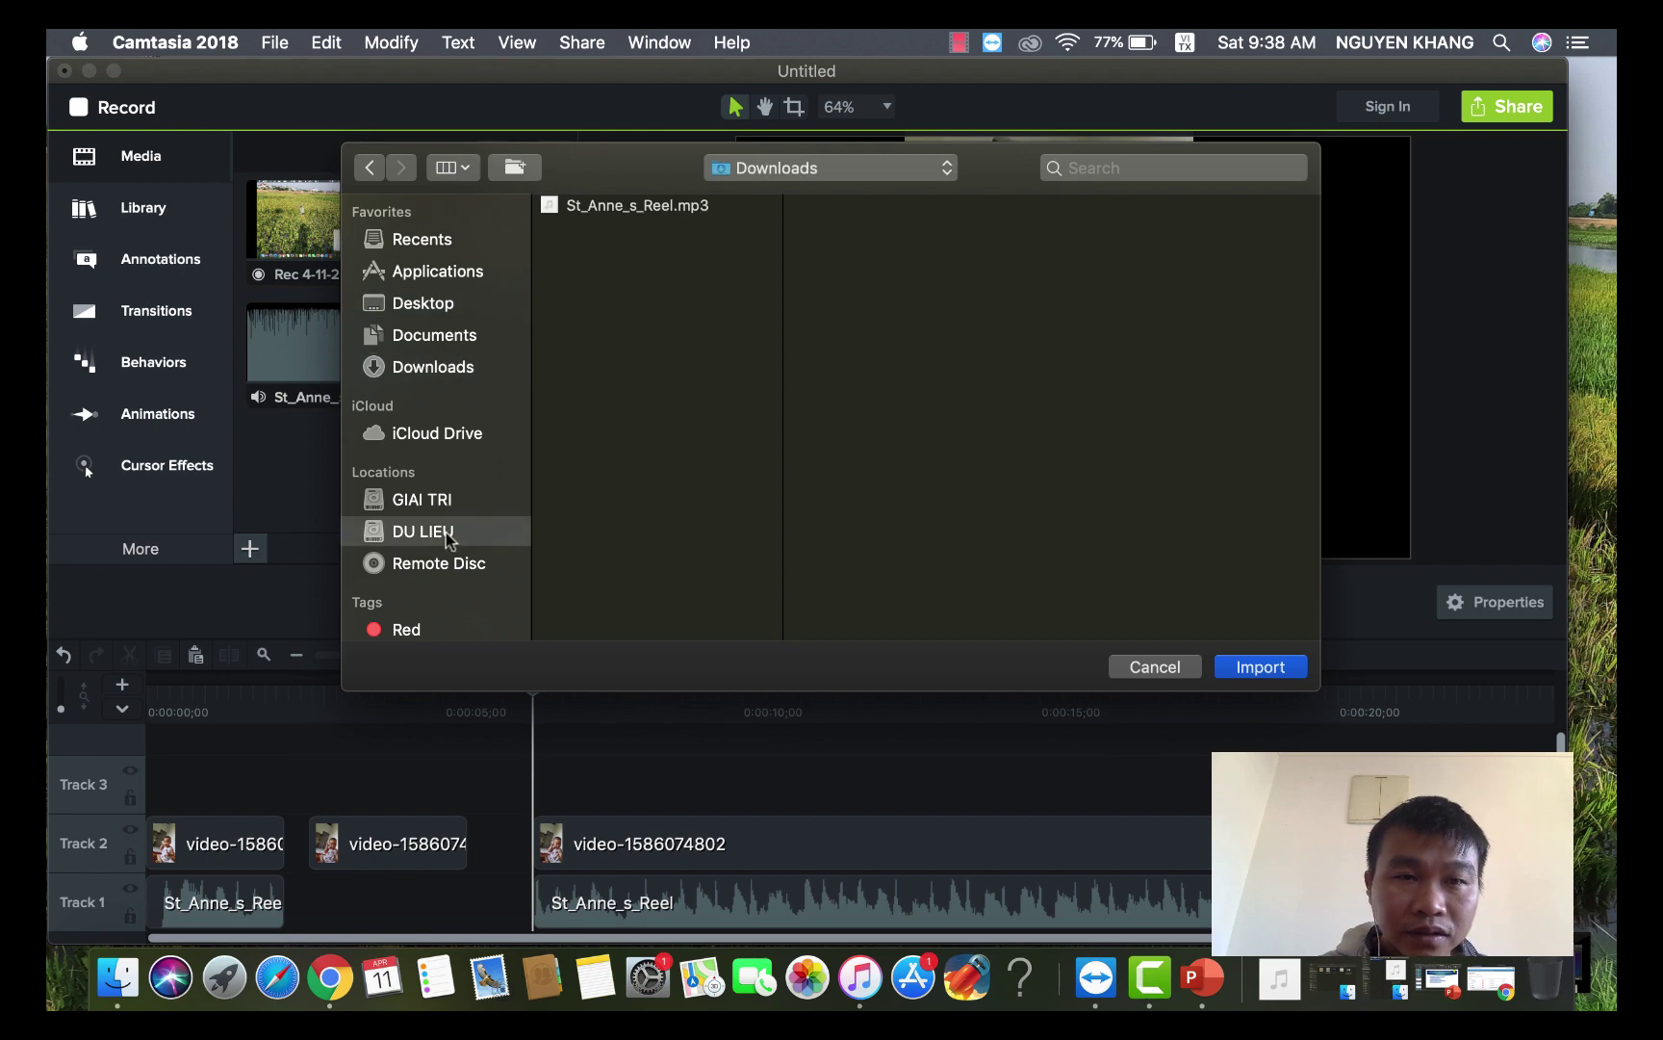
left_click(447, 493)
left_click(565, 231)
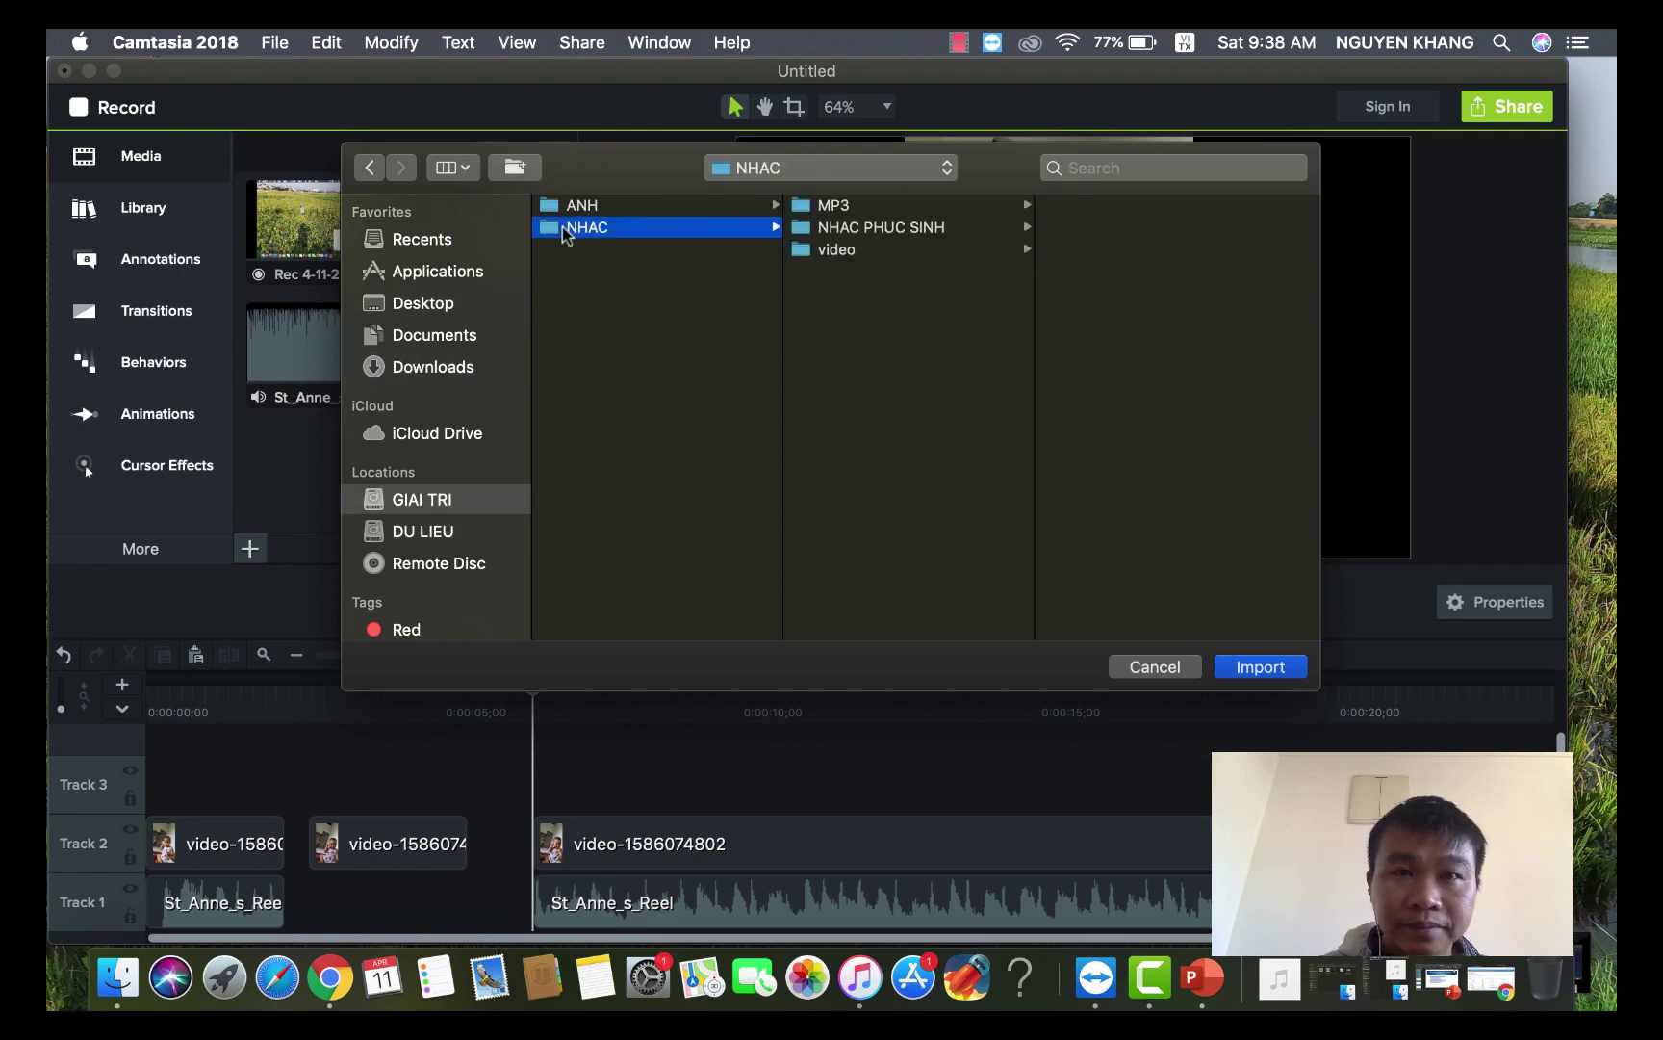
left_click(884, 208)
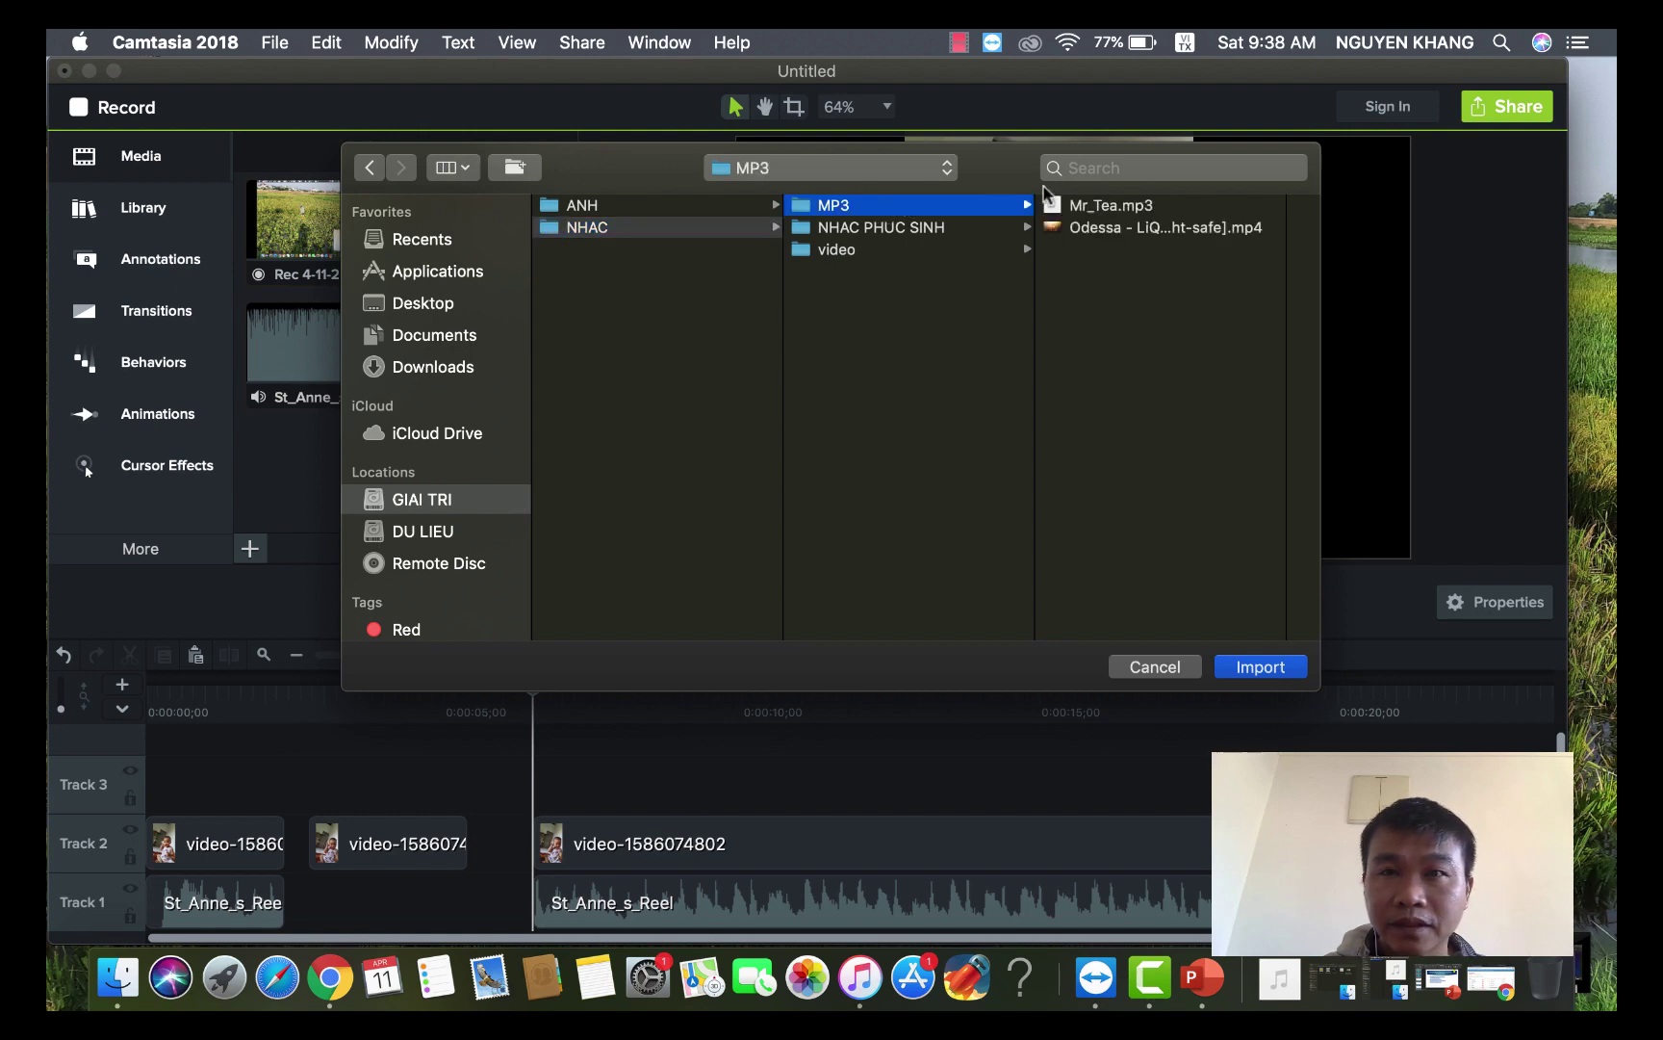
left_click(1132, 209)
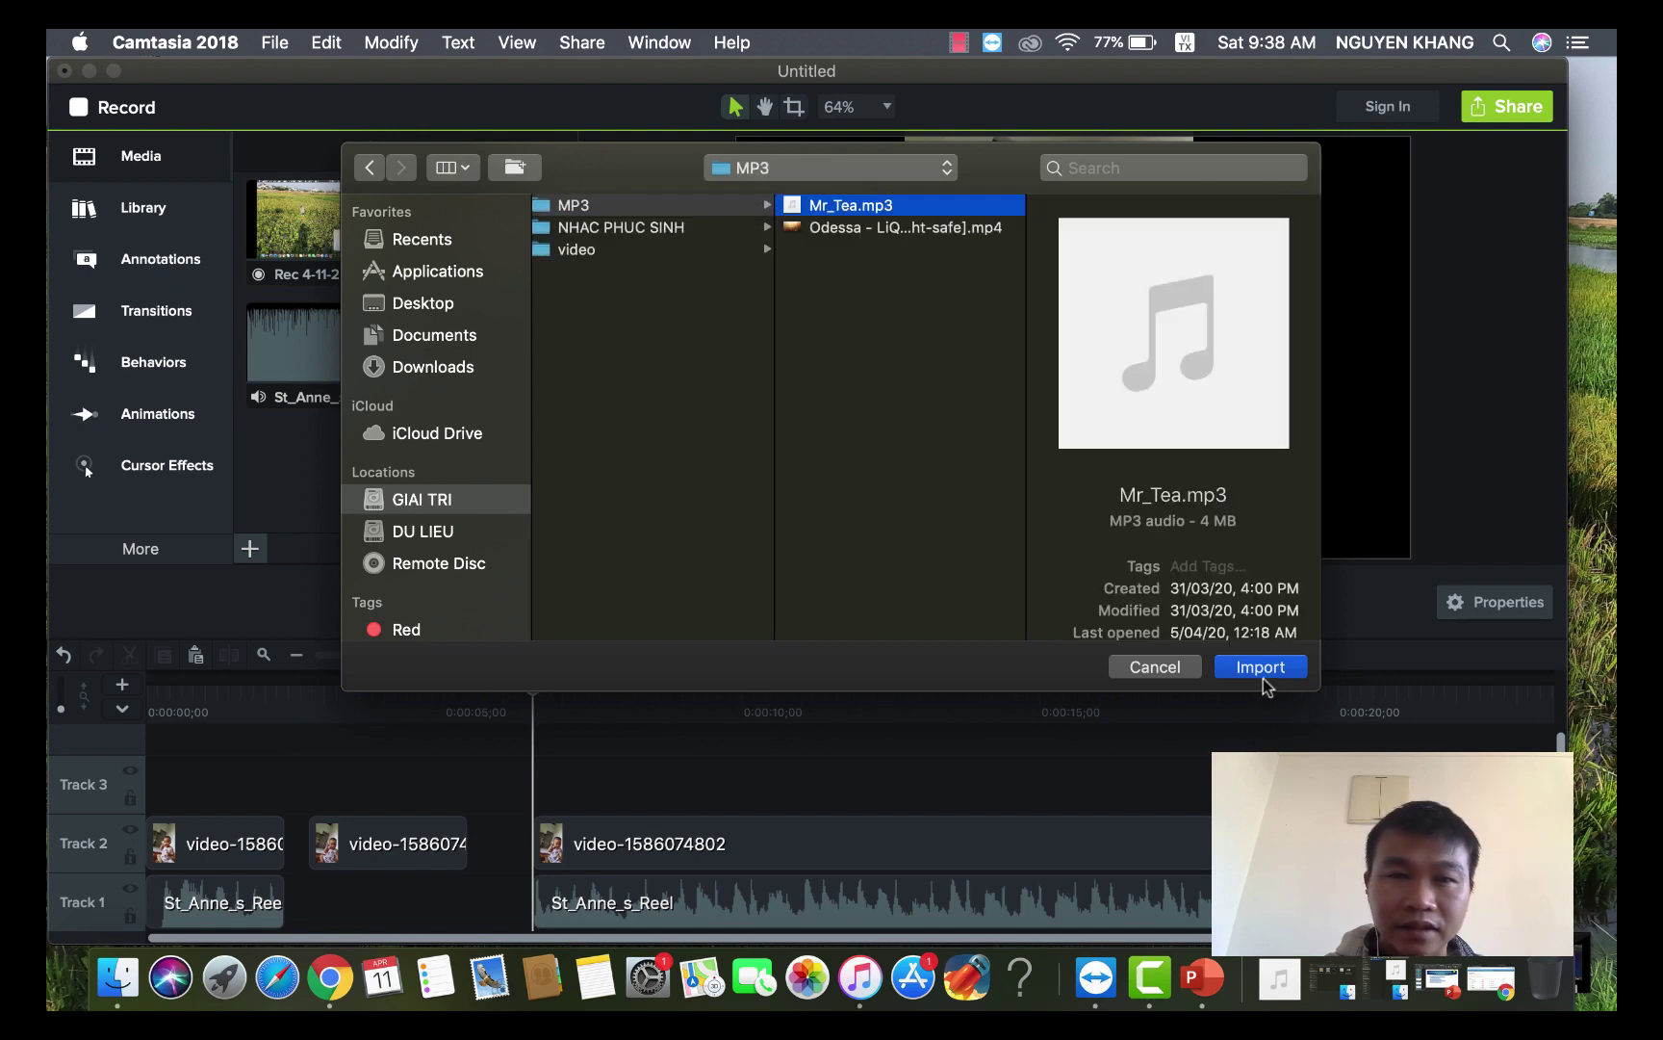
left_click(1242, 664)
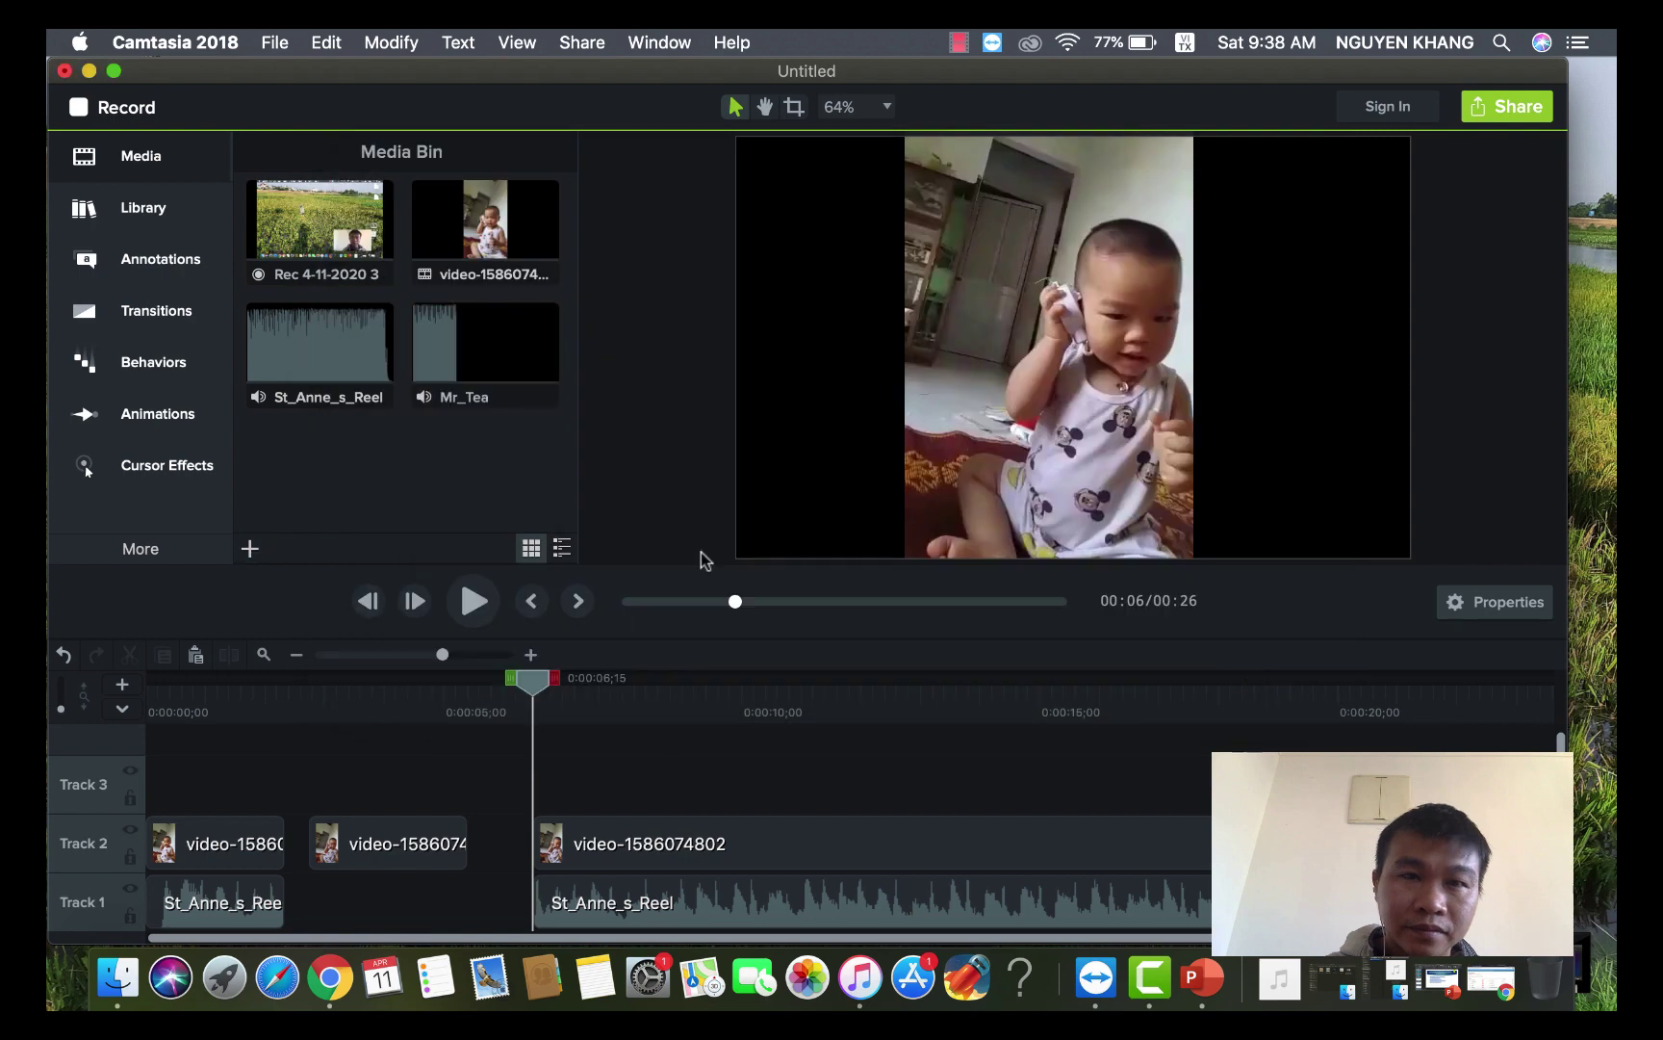
- Place Mr_Tea on Track 3 at the start of the middle video piece and trim it to that piece's length
left_click_drag(460, 364, 321, 802)
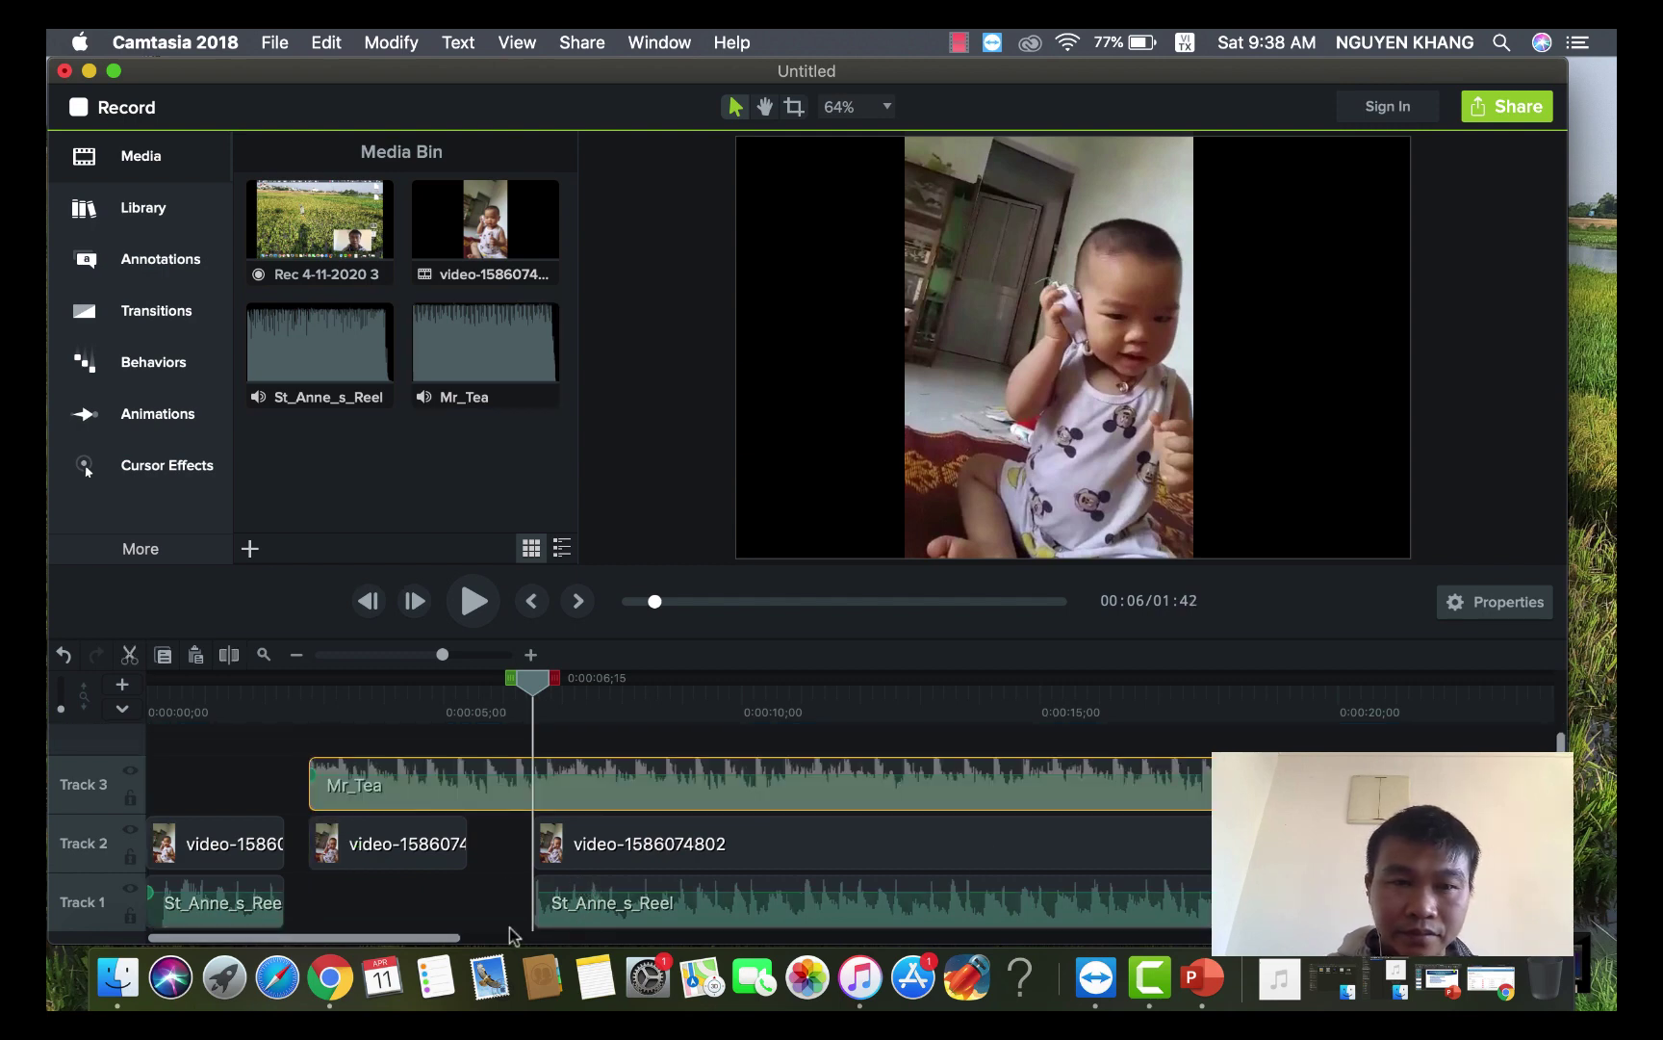
left_click_drag(442, 655, 406, 662)
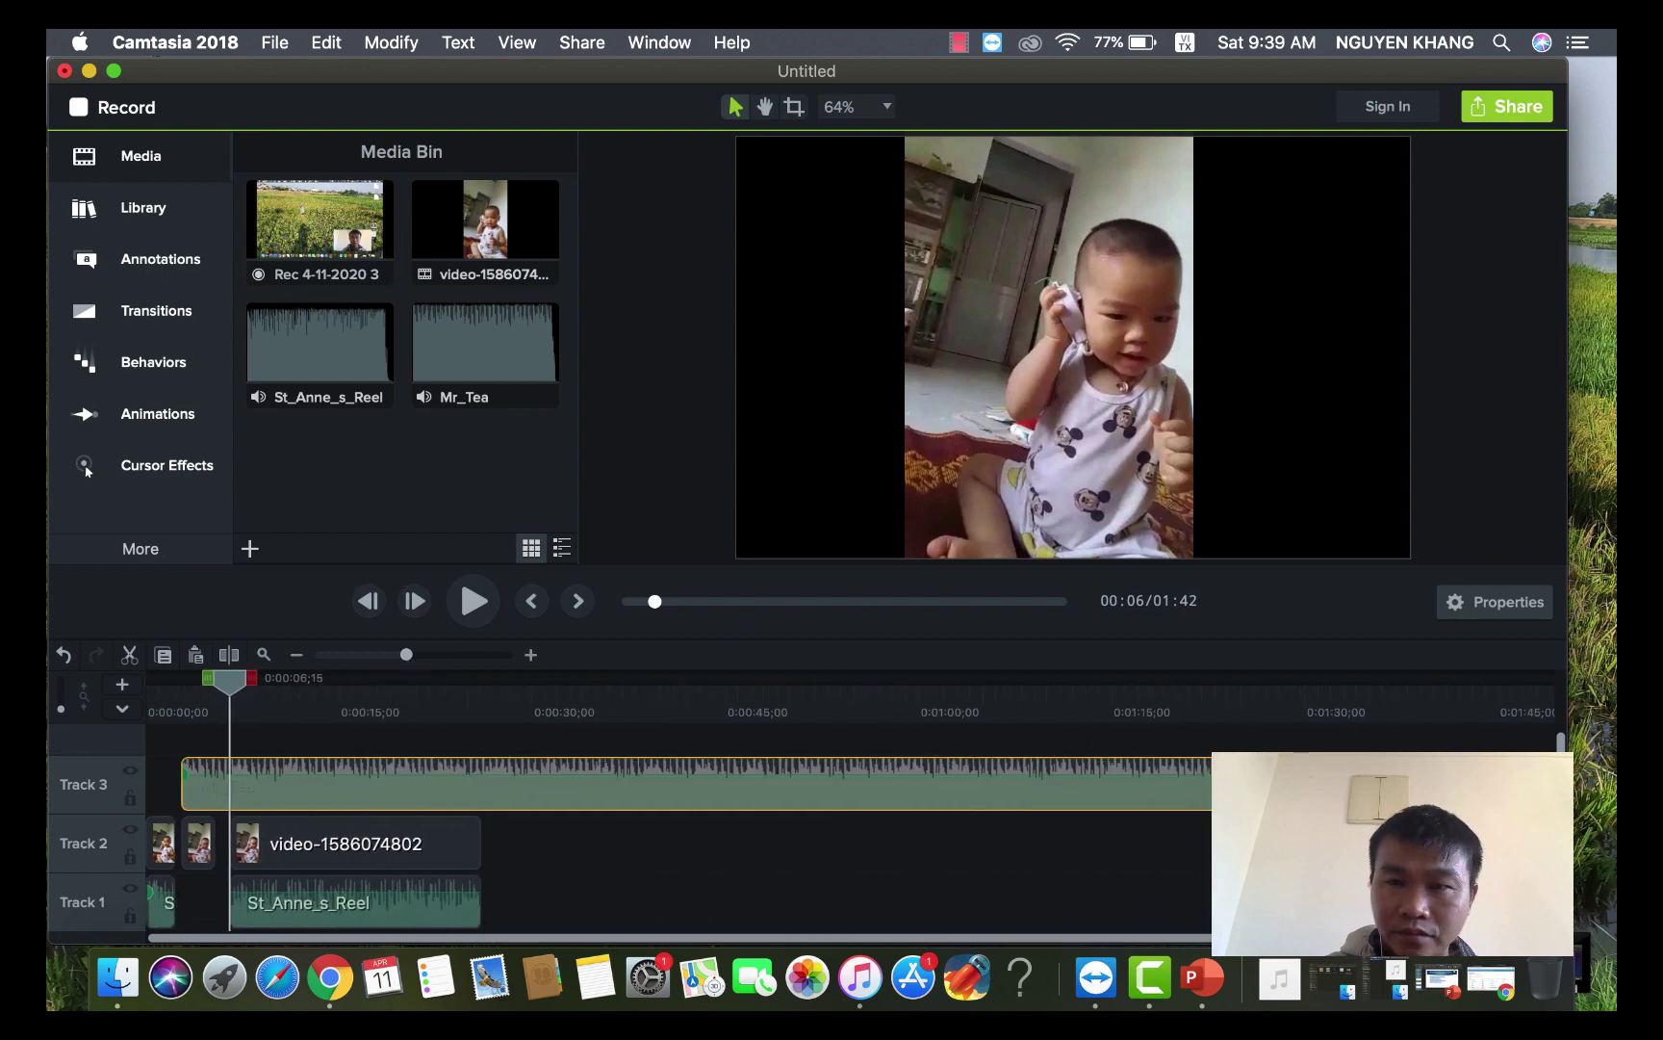
left_click_drag(1464, 785, 237, 795)
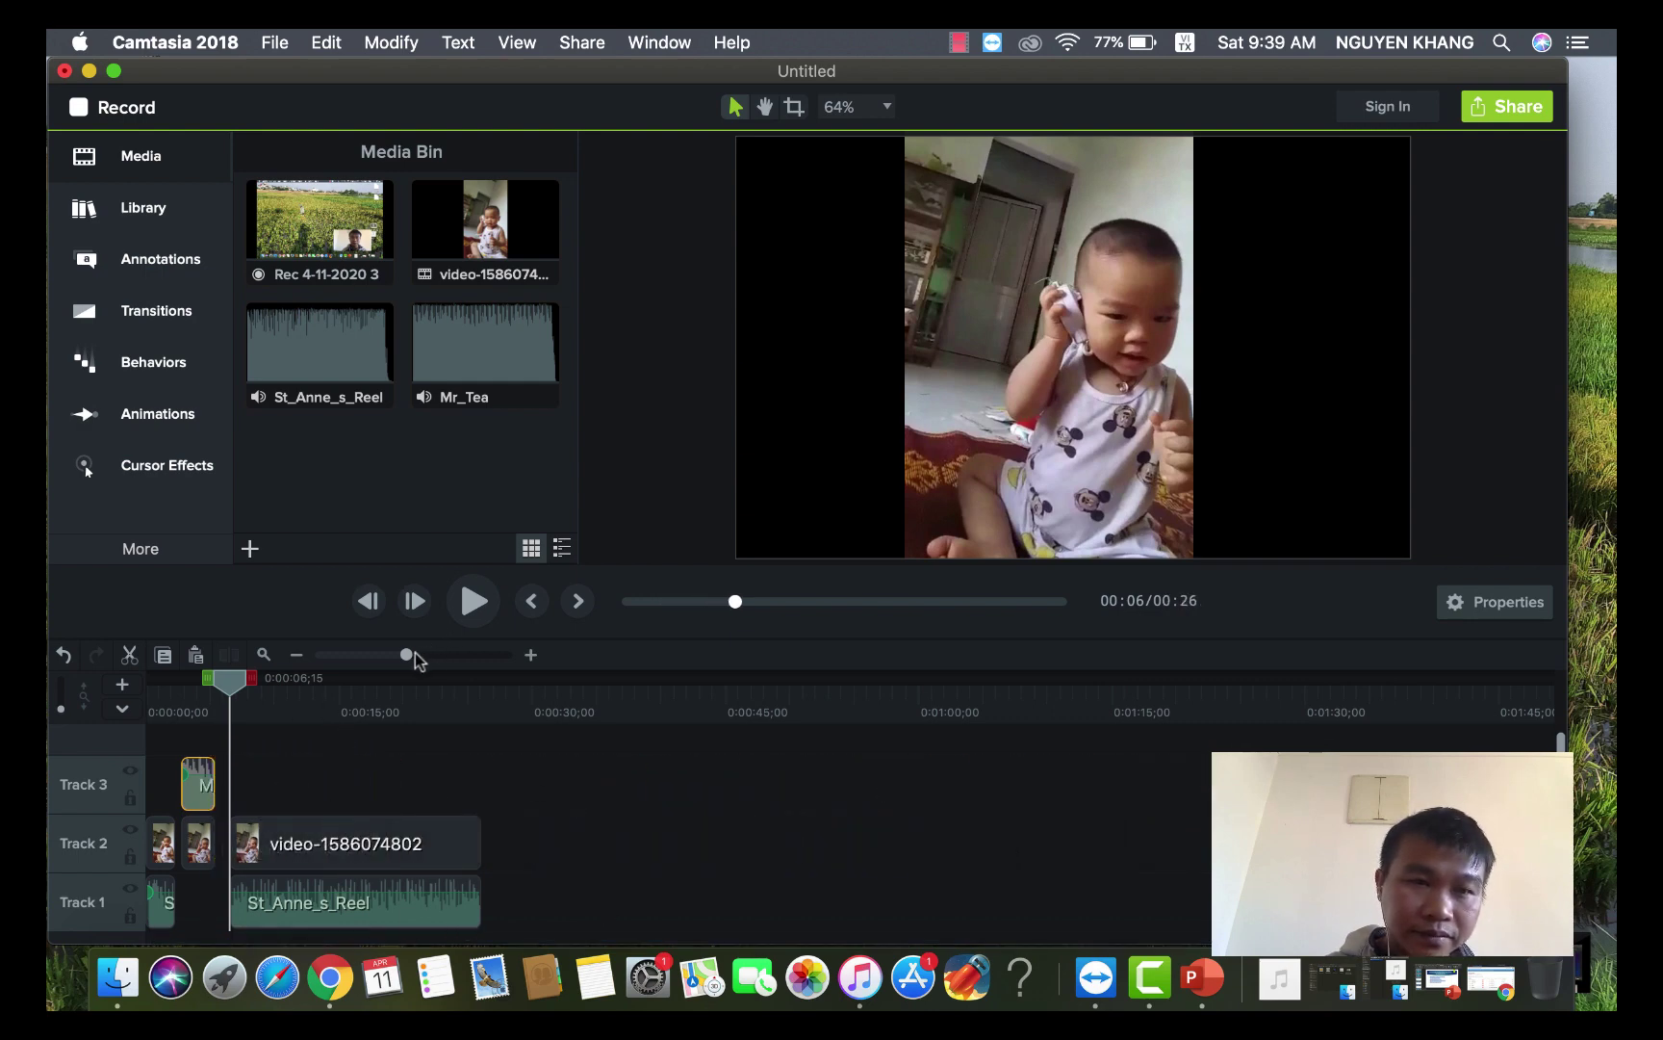
- Close the gaps between the video and music pieces on the tracks and move the playhead to 0:00:01;10
scroll(407, 655, "up", 5)
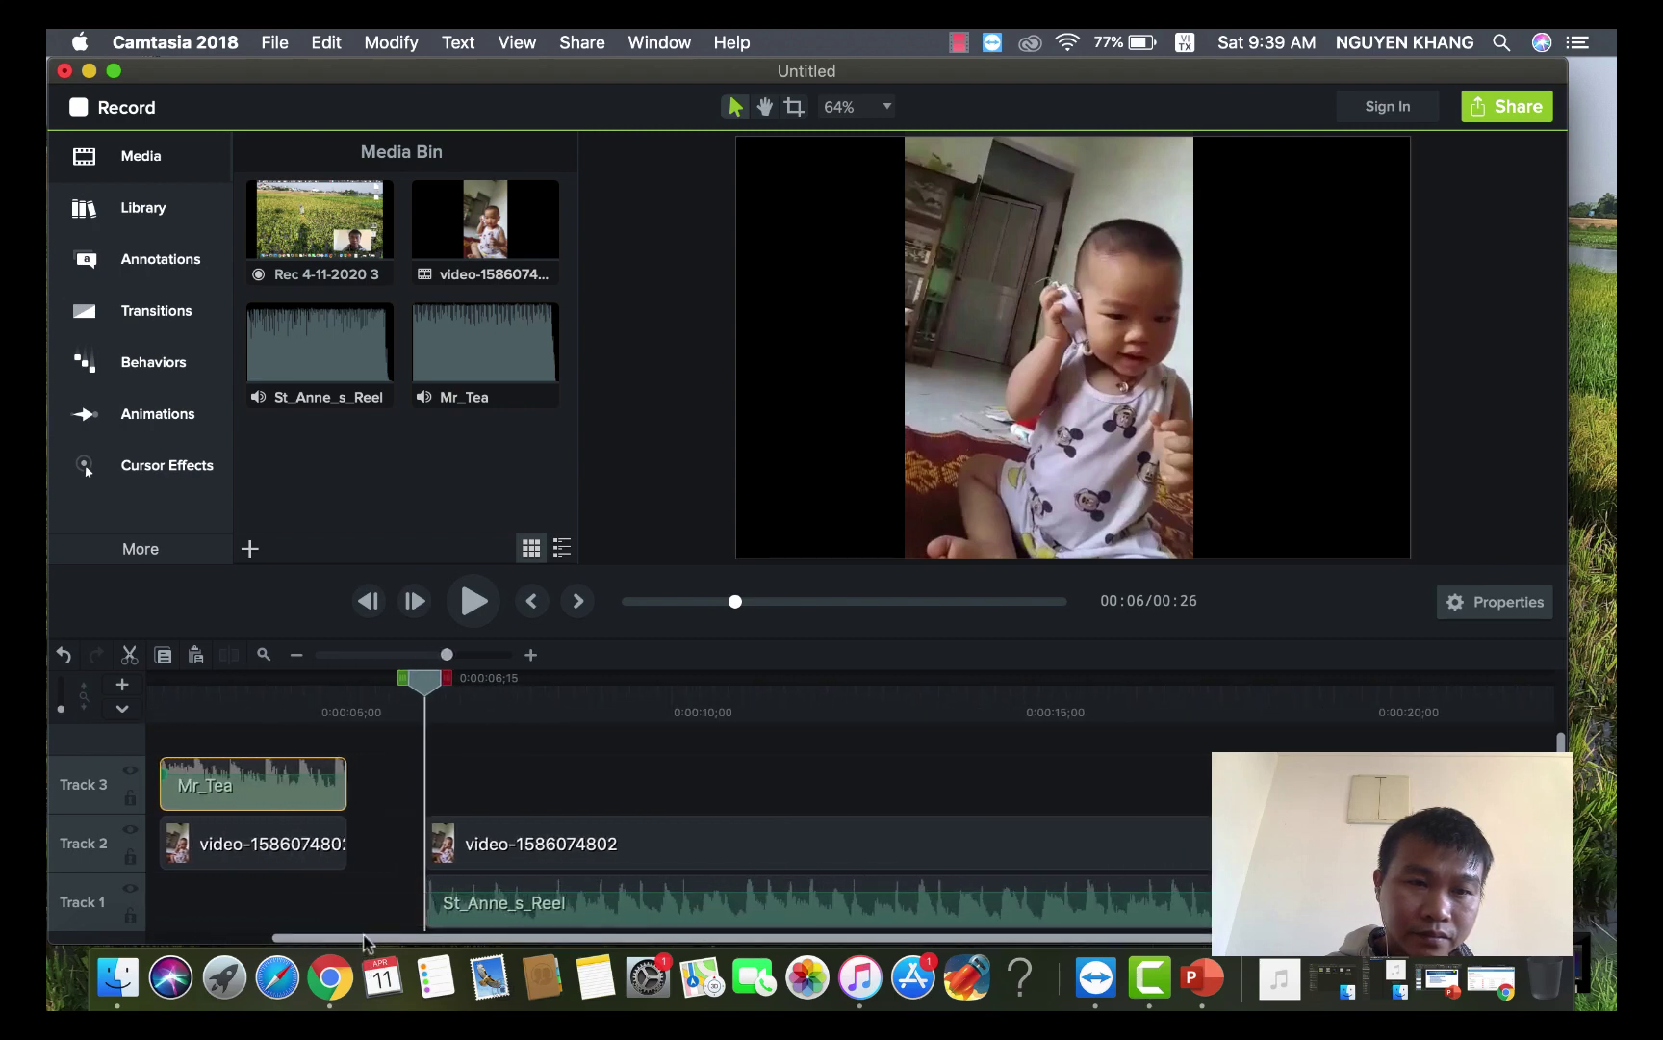
scroll(366, 938, "left", 5)
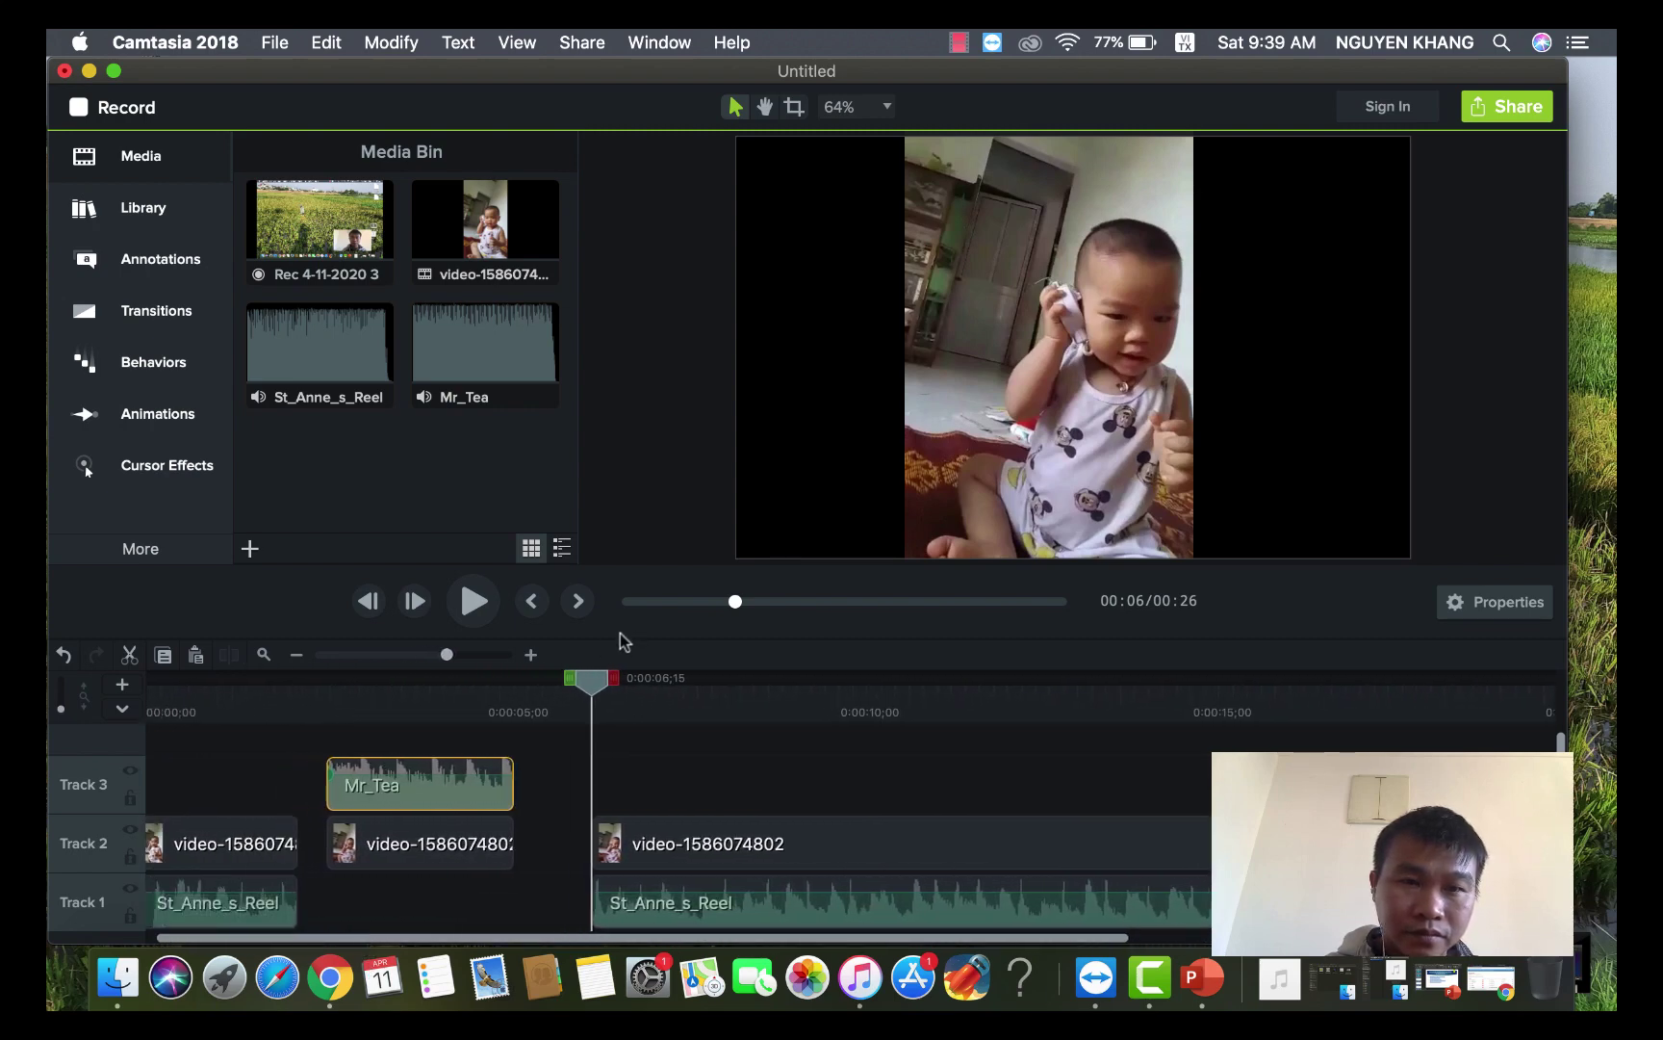
left_click_drag(592, 680, 227, 766)
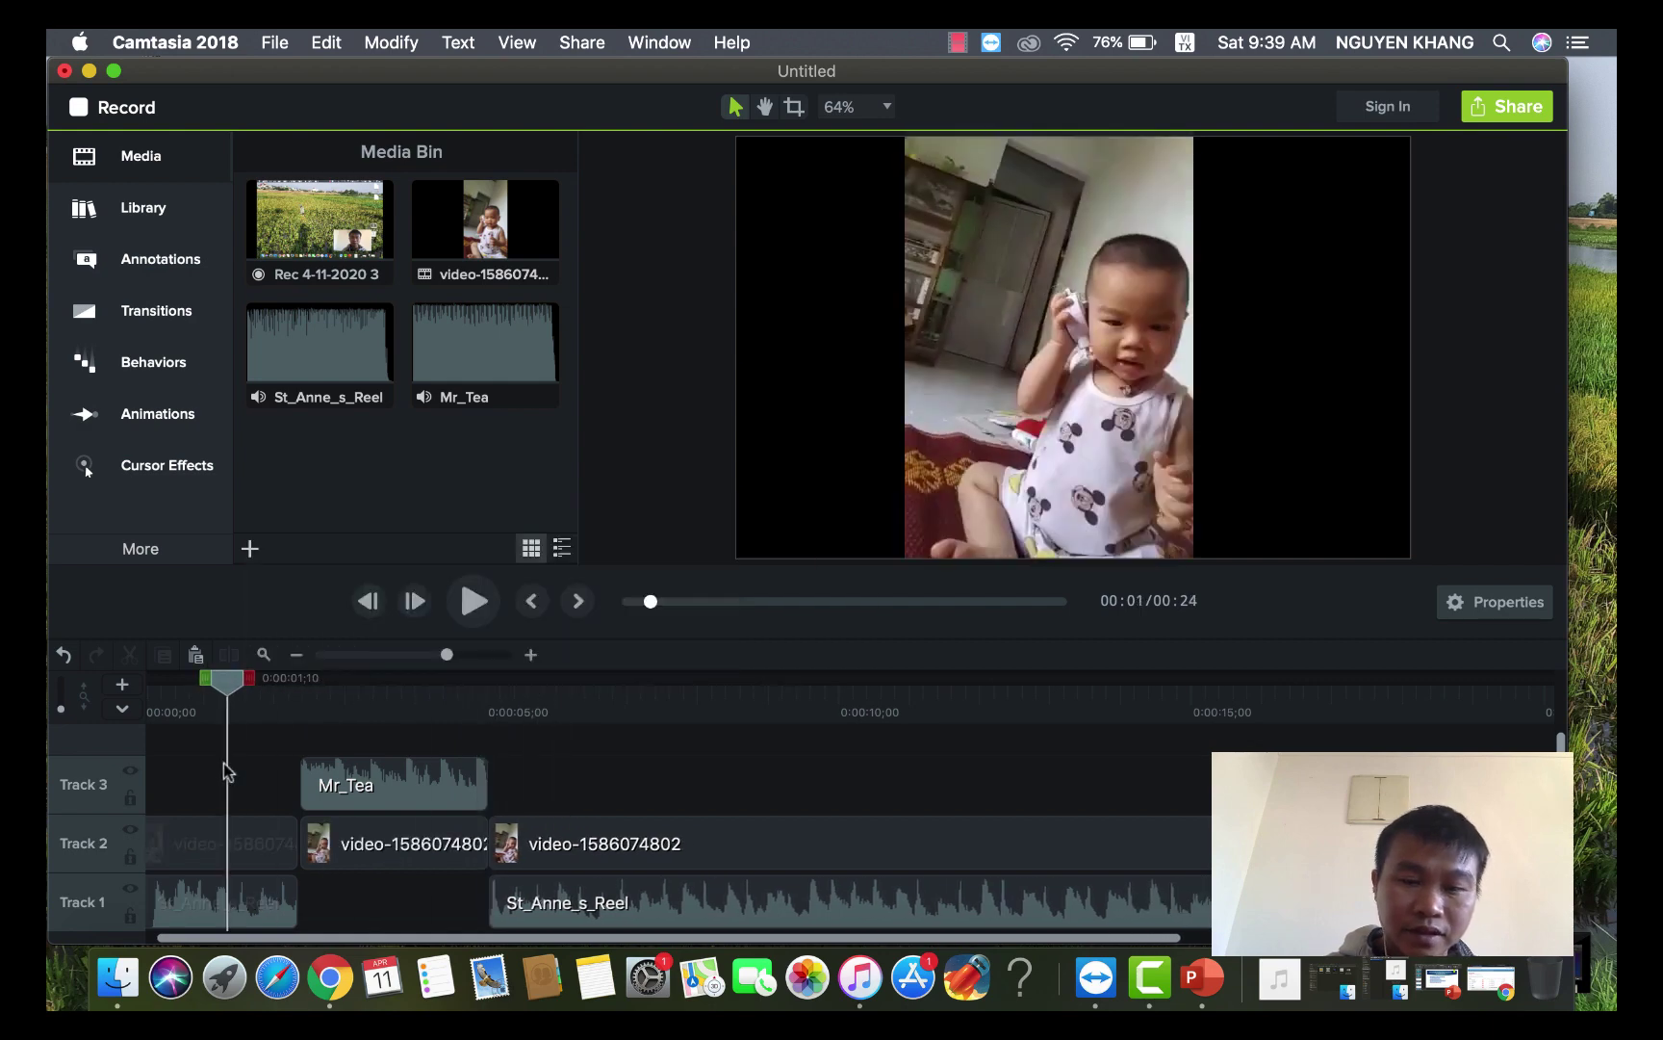
- Play the opening through the Mr_Tea section to check the music changes, and move the playhead to 0:00:08;10
left_click(473, 601)
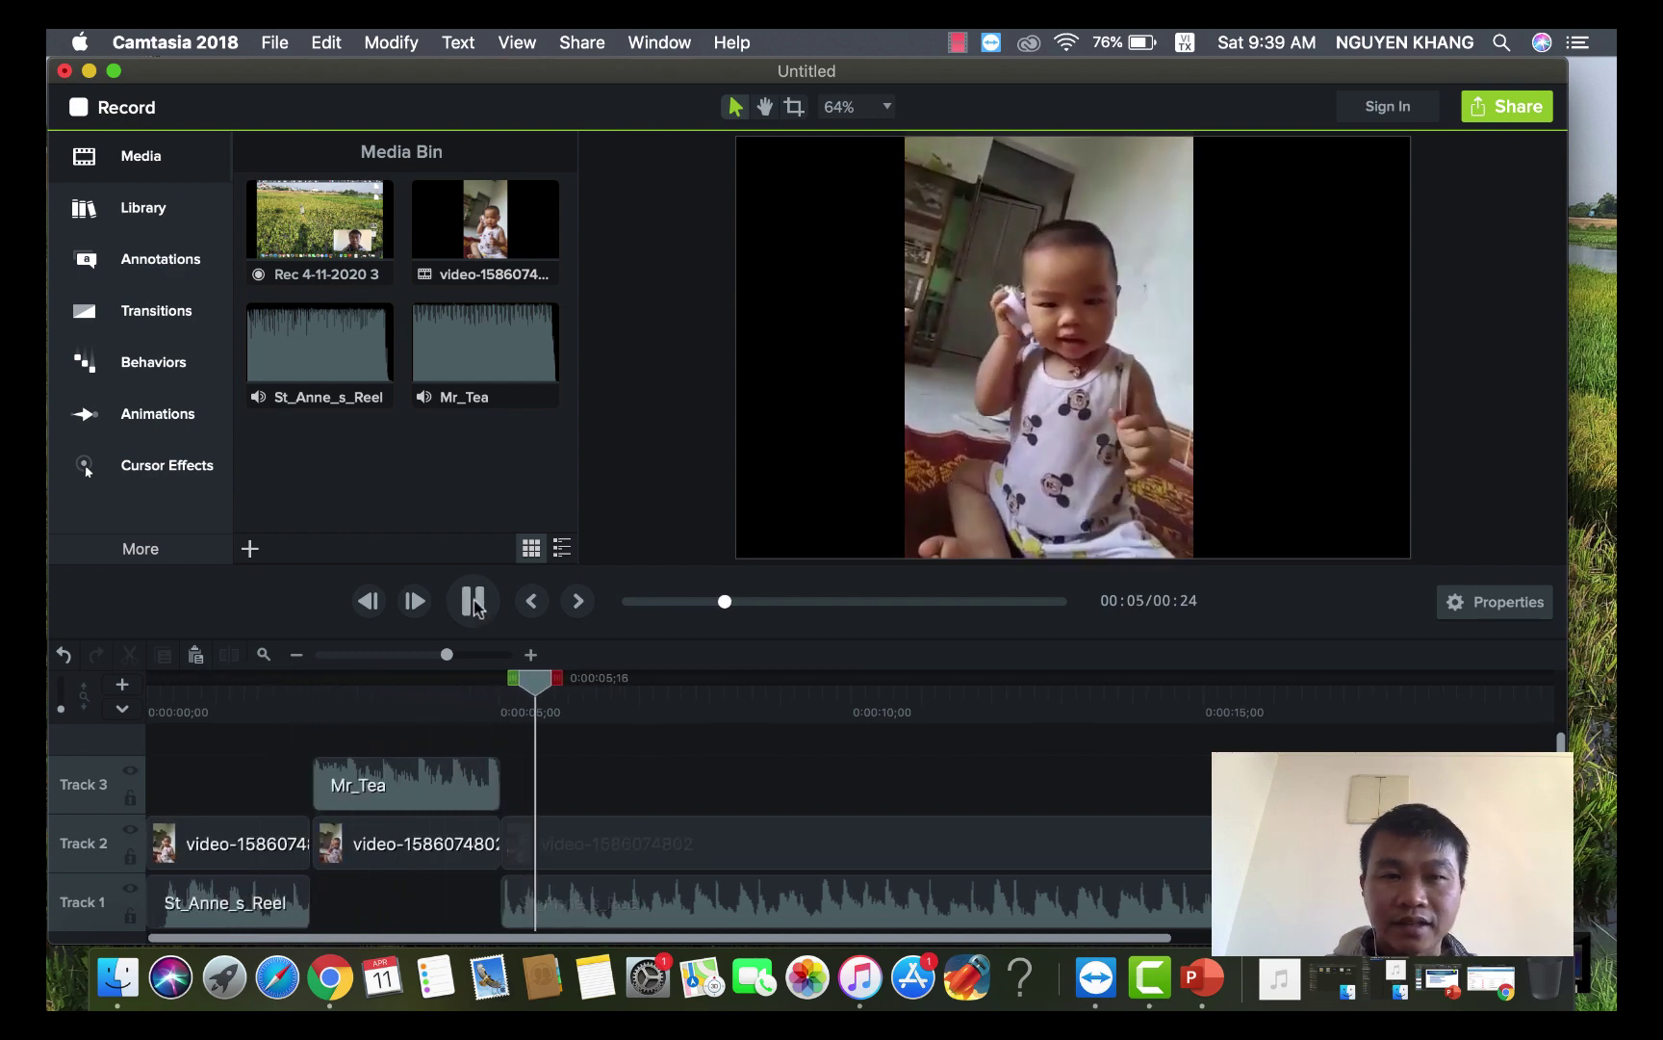
left_click(474, 601)
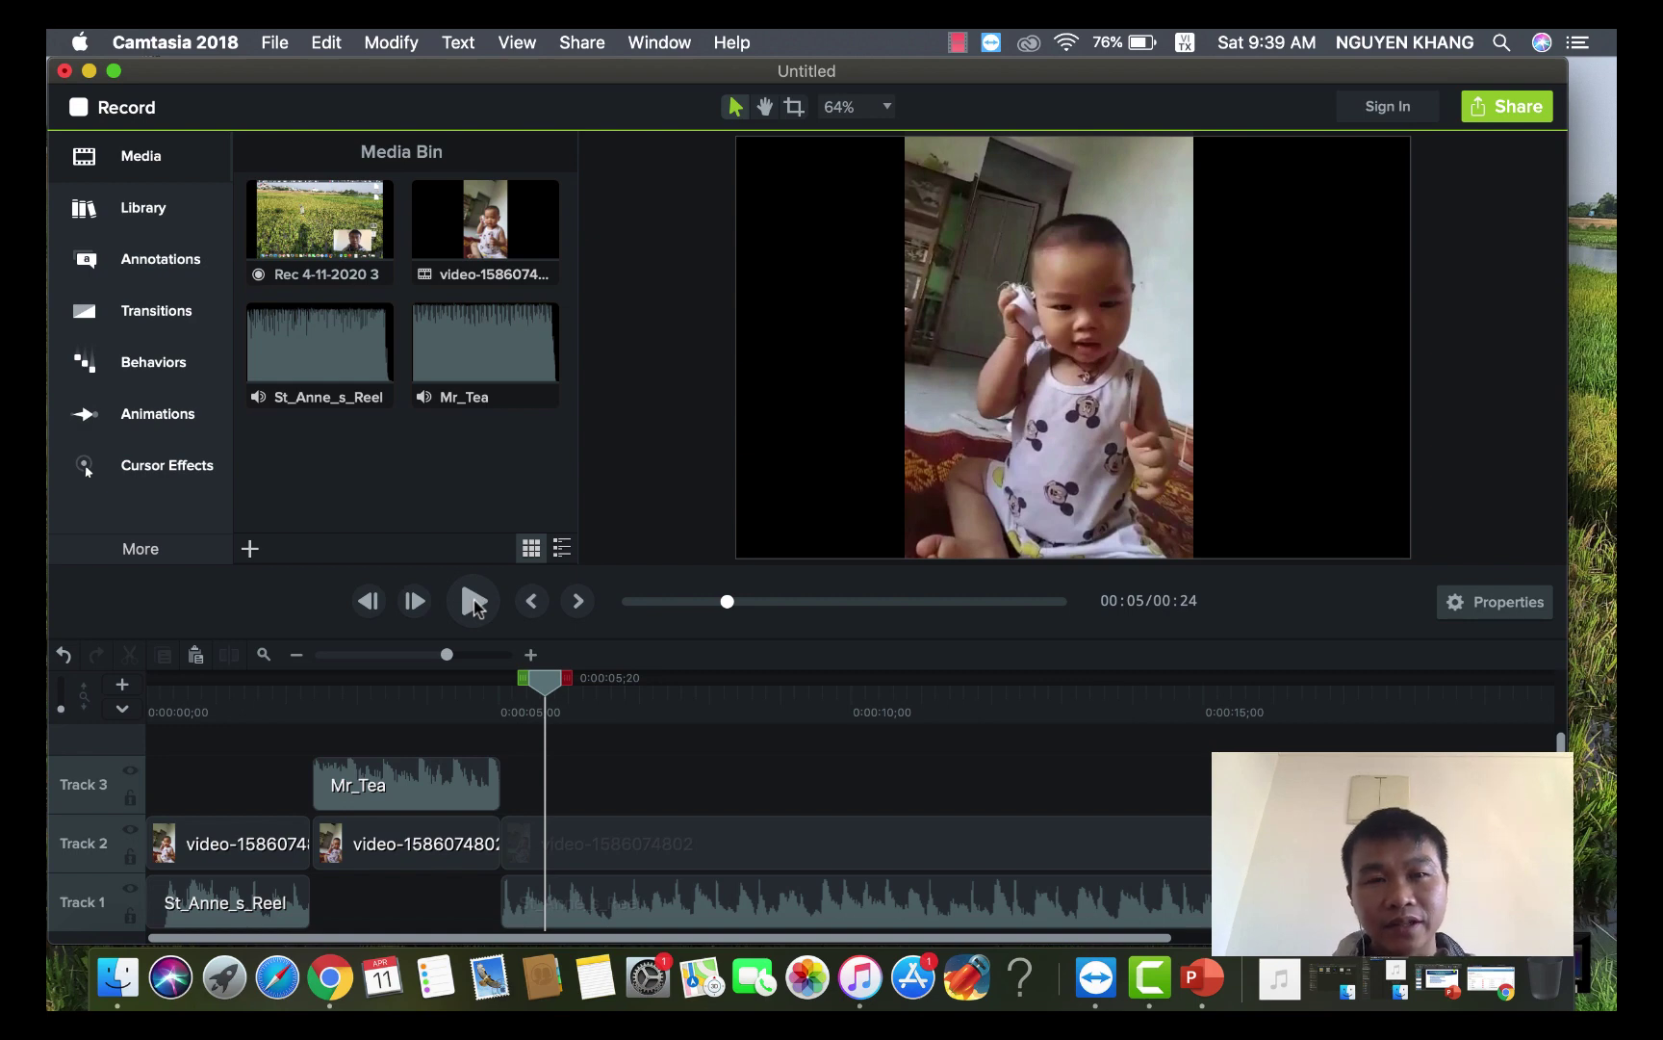
left_click(353, 807)
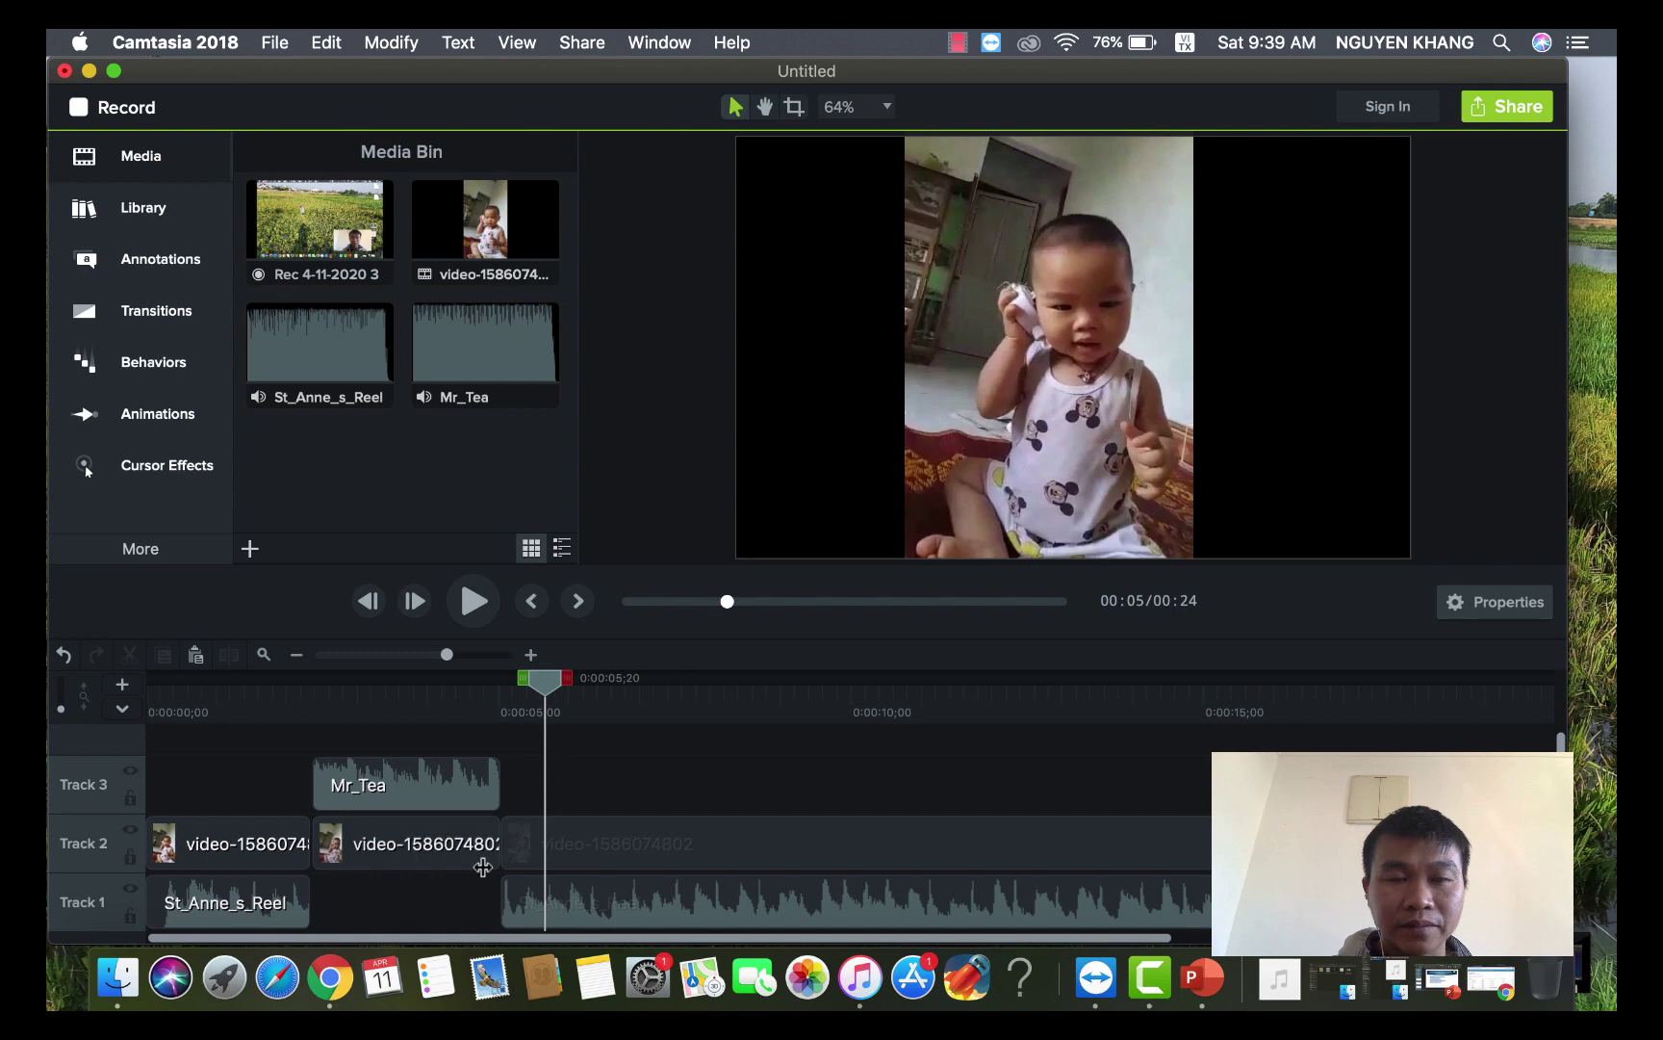
left_click_drag(551, 682, 737, 683)
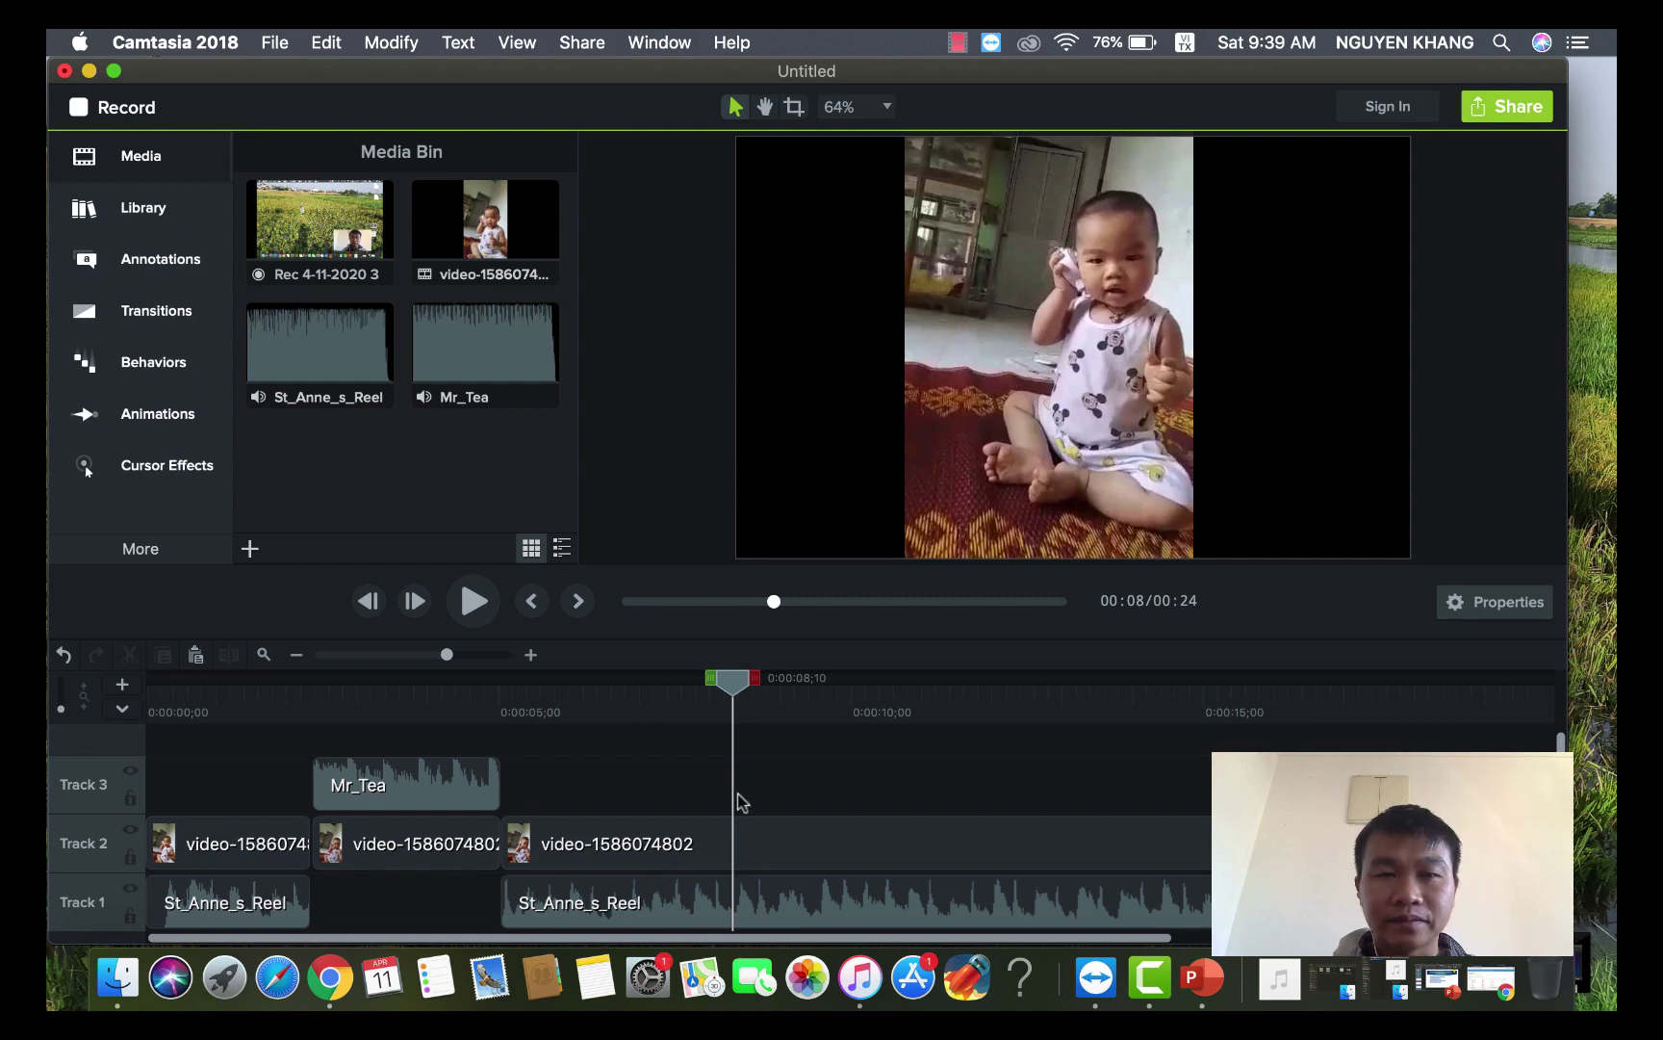
- Silence the audio of the timeline range from 0:00:08;10 to 0:00:10;23 and play across it to check
left_click_drag(755, 678, 926, 708)
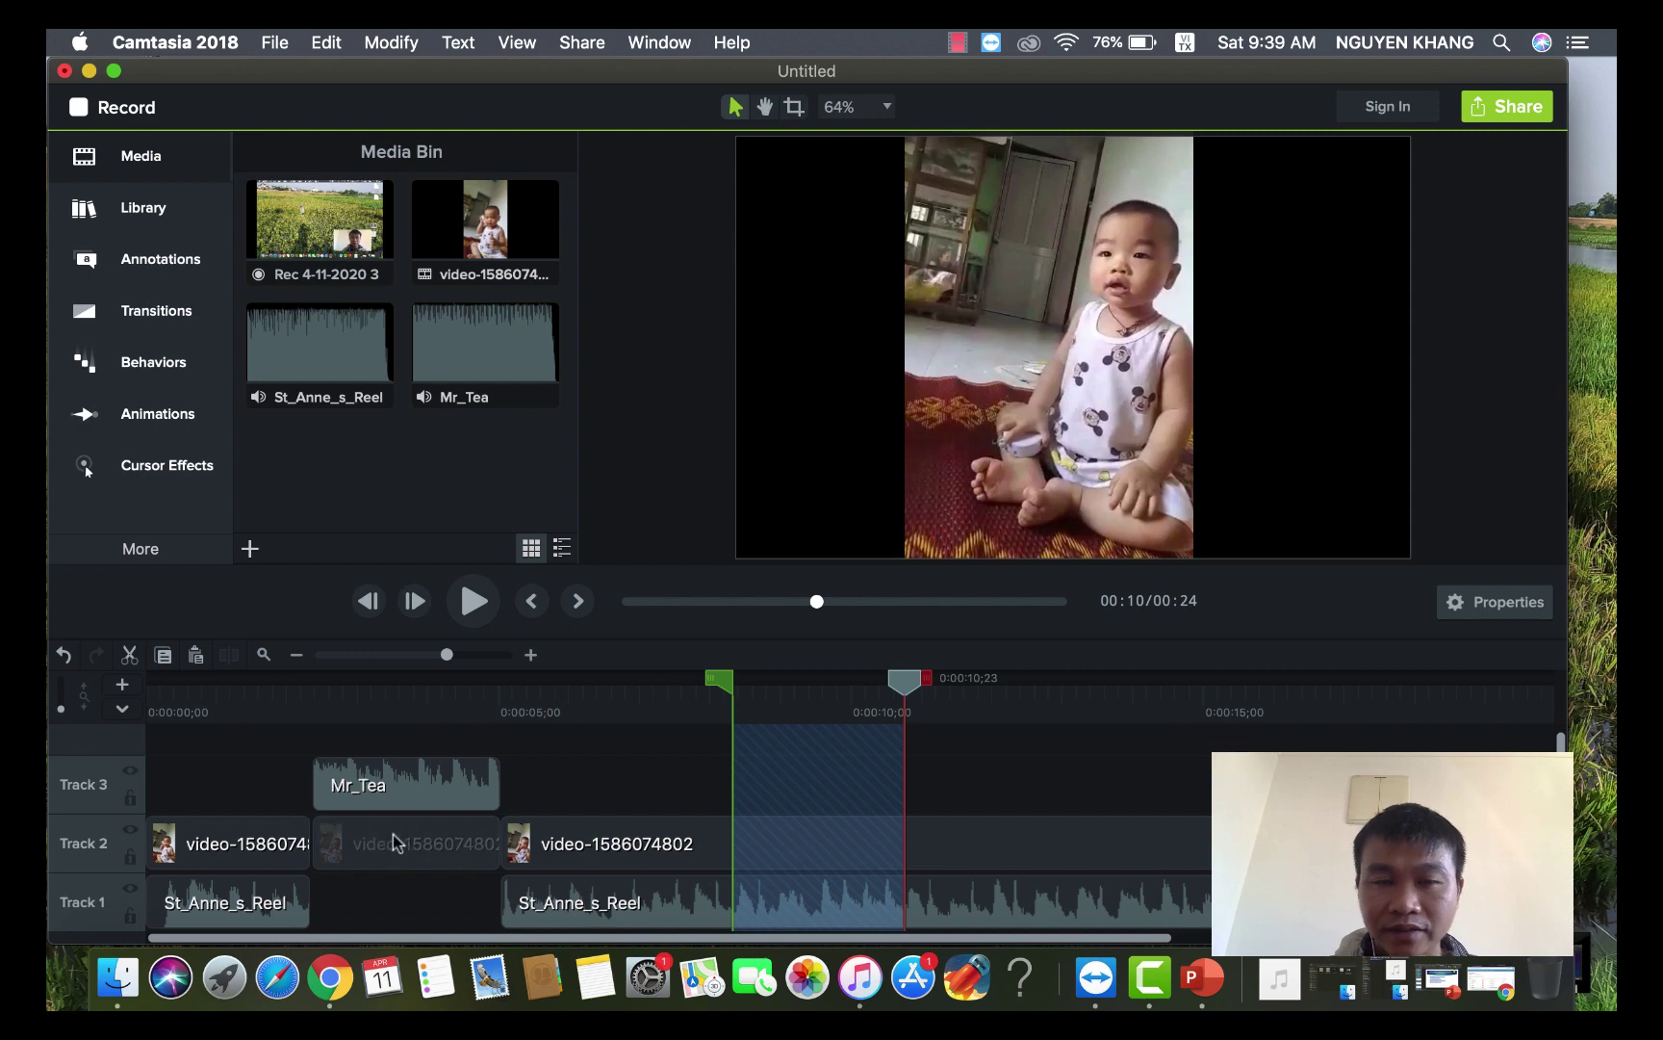
right_click(798, 838)
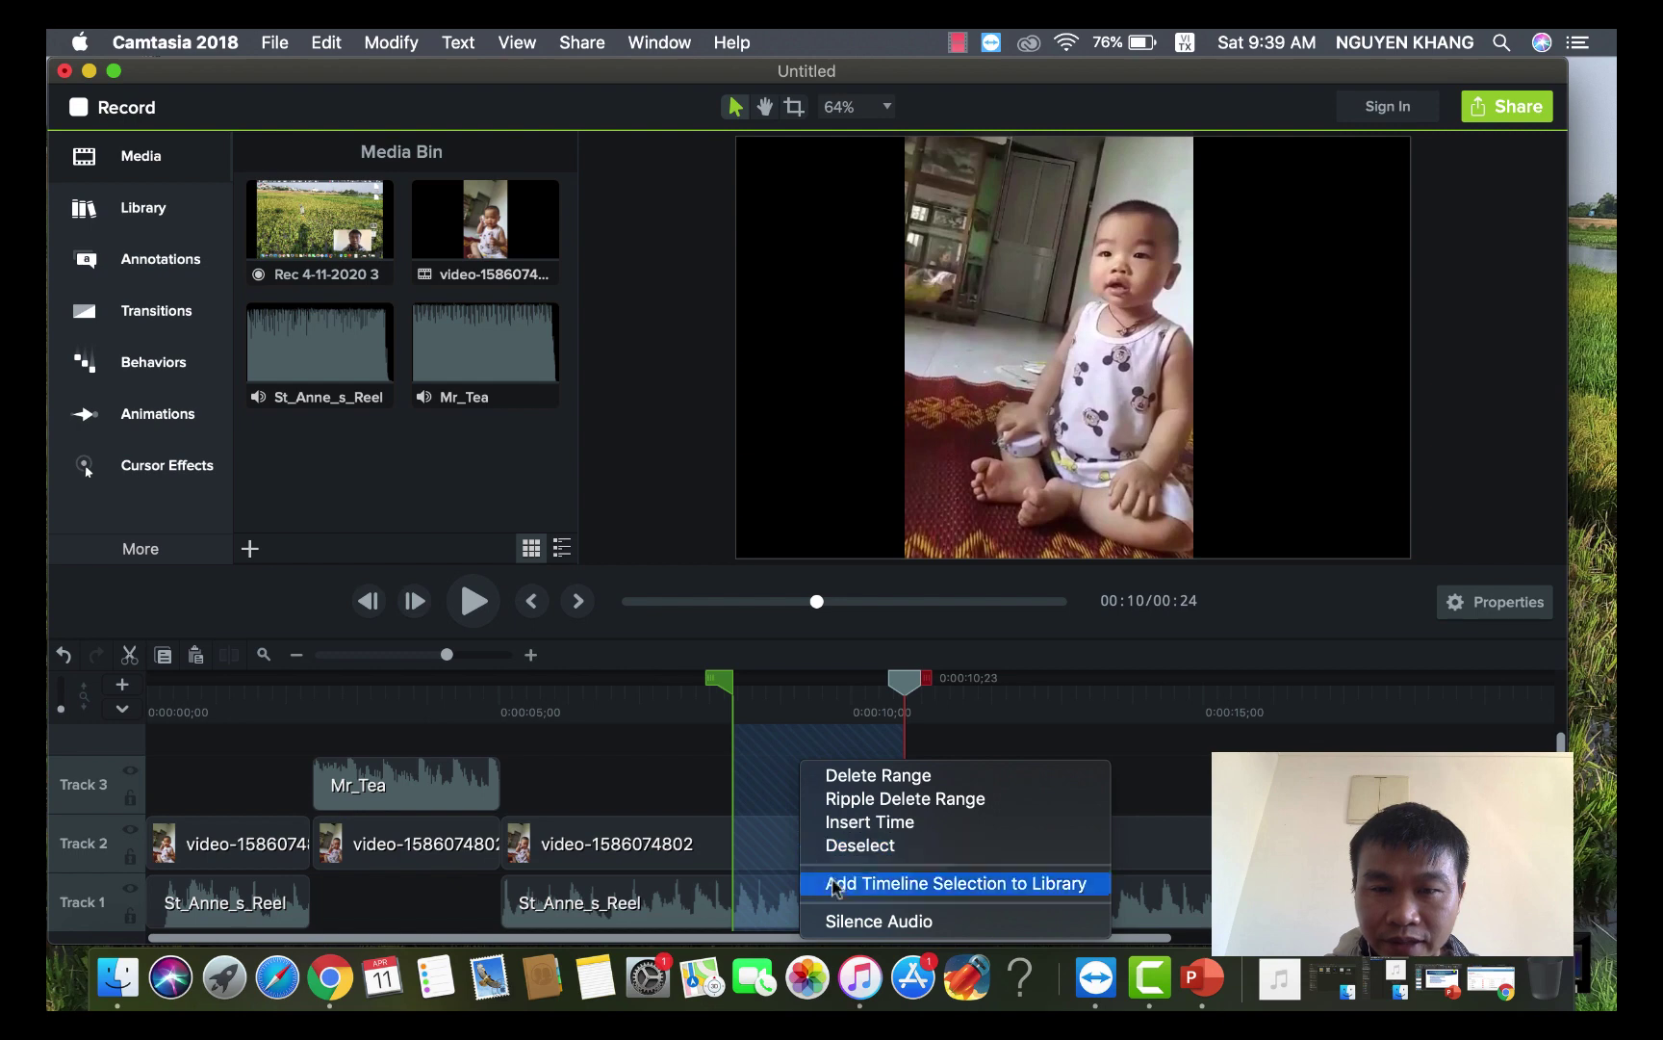
left_click(851, 921)
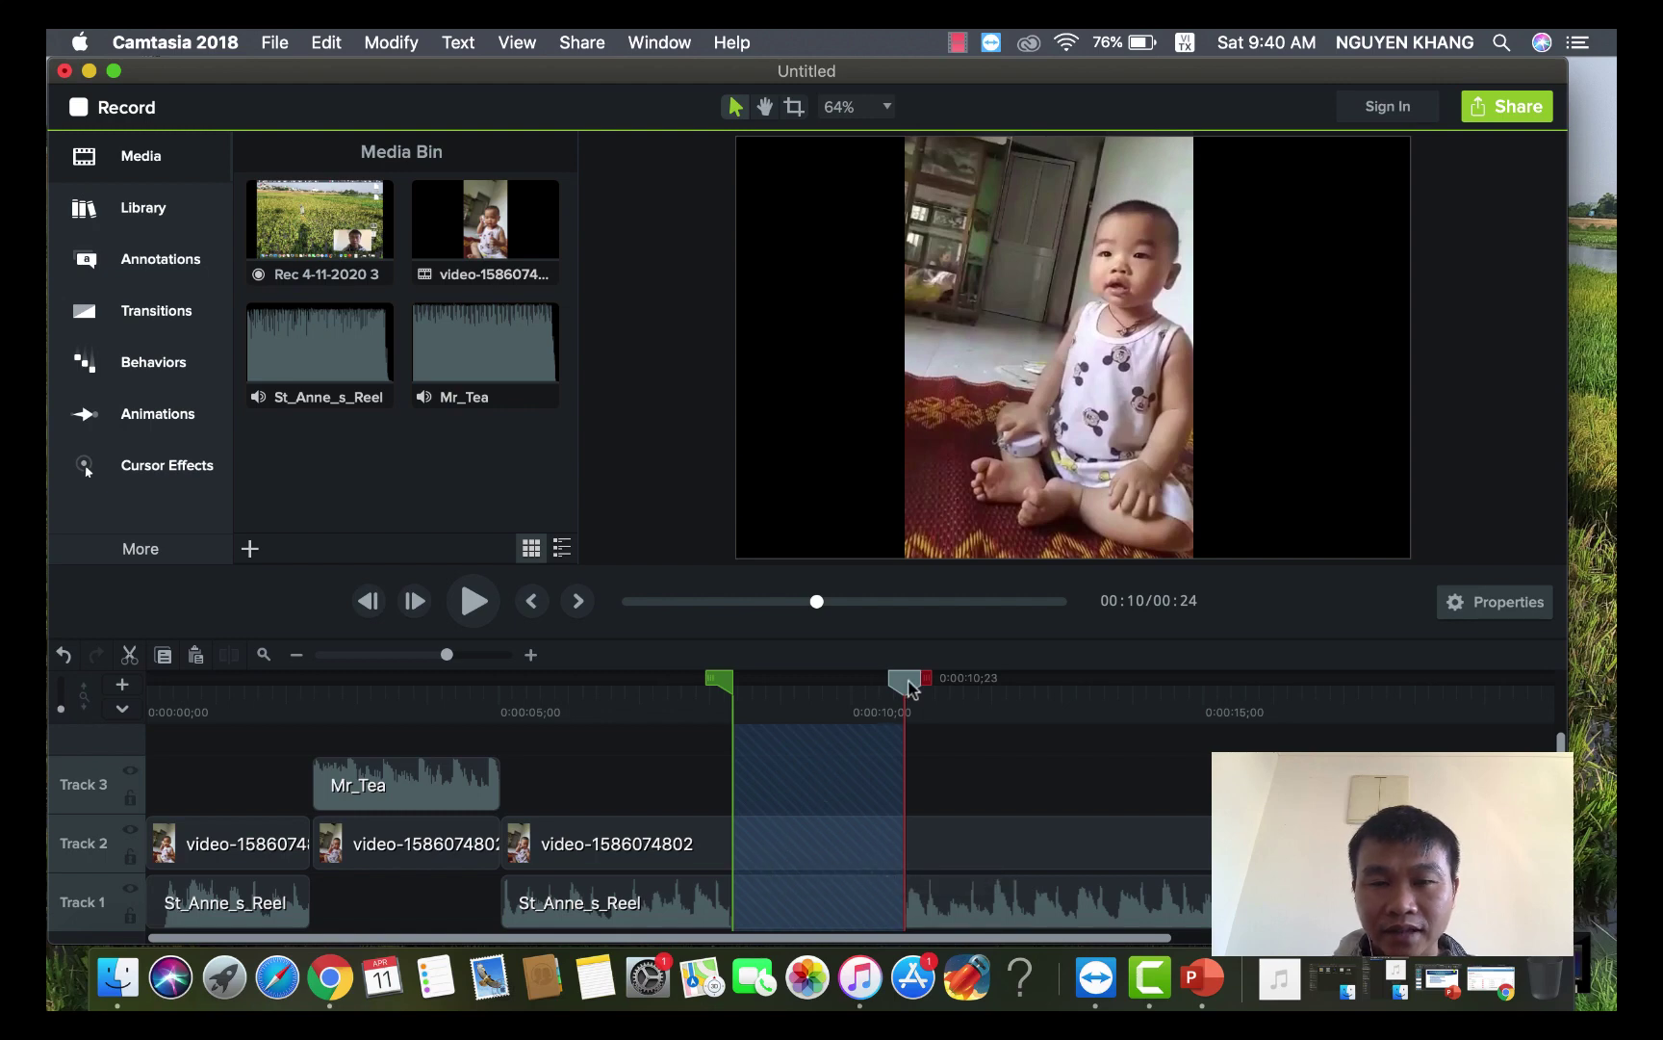
left_click_drag(875, 676, 646, 678)
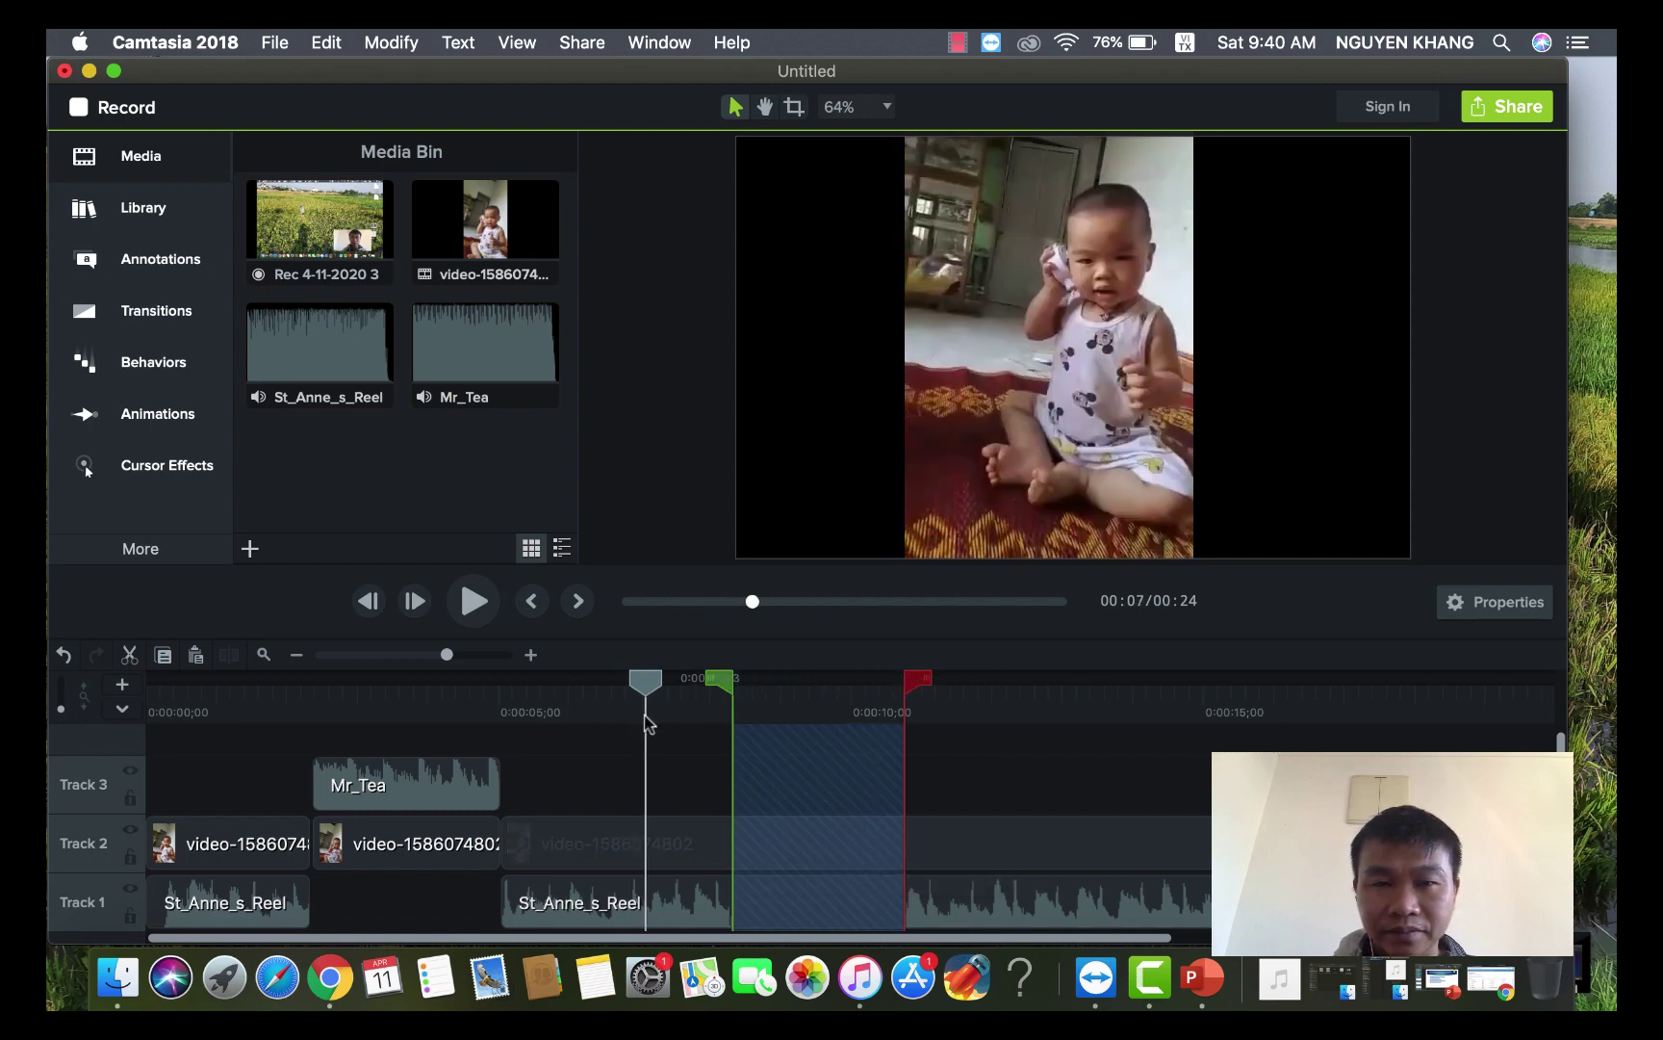
key("space")
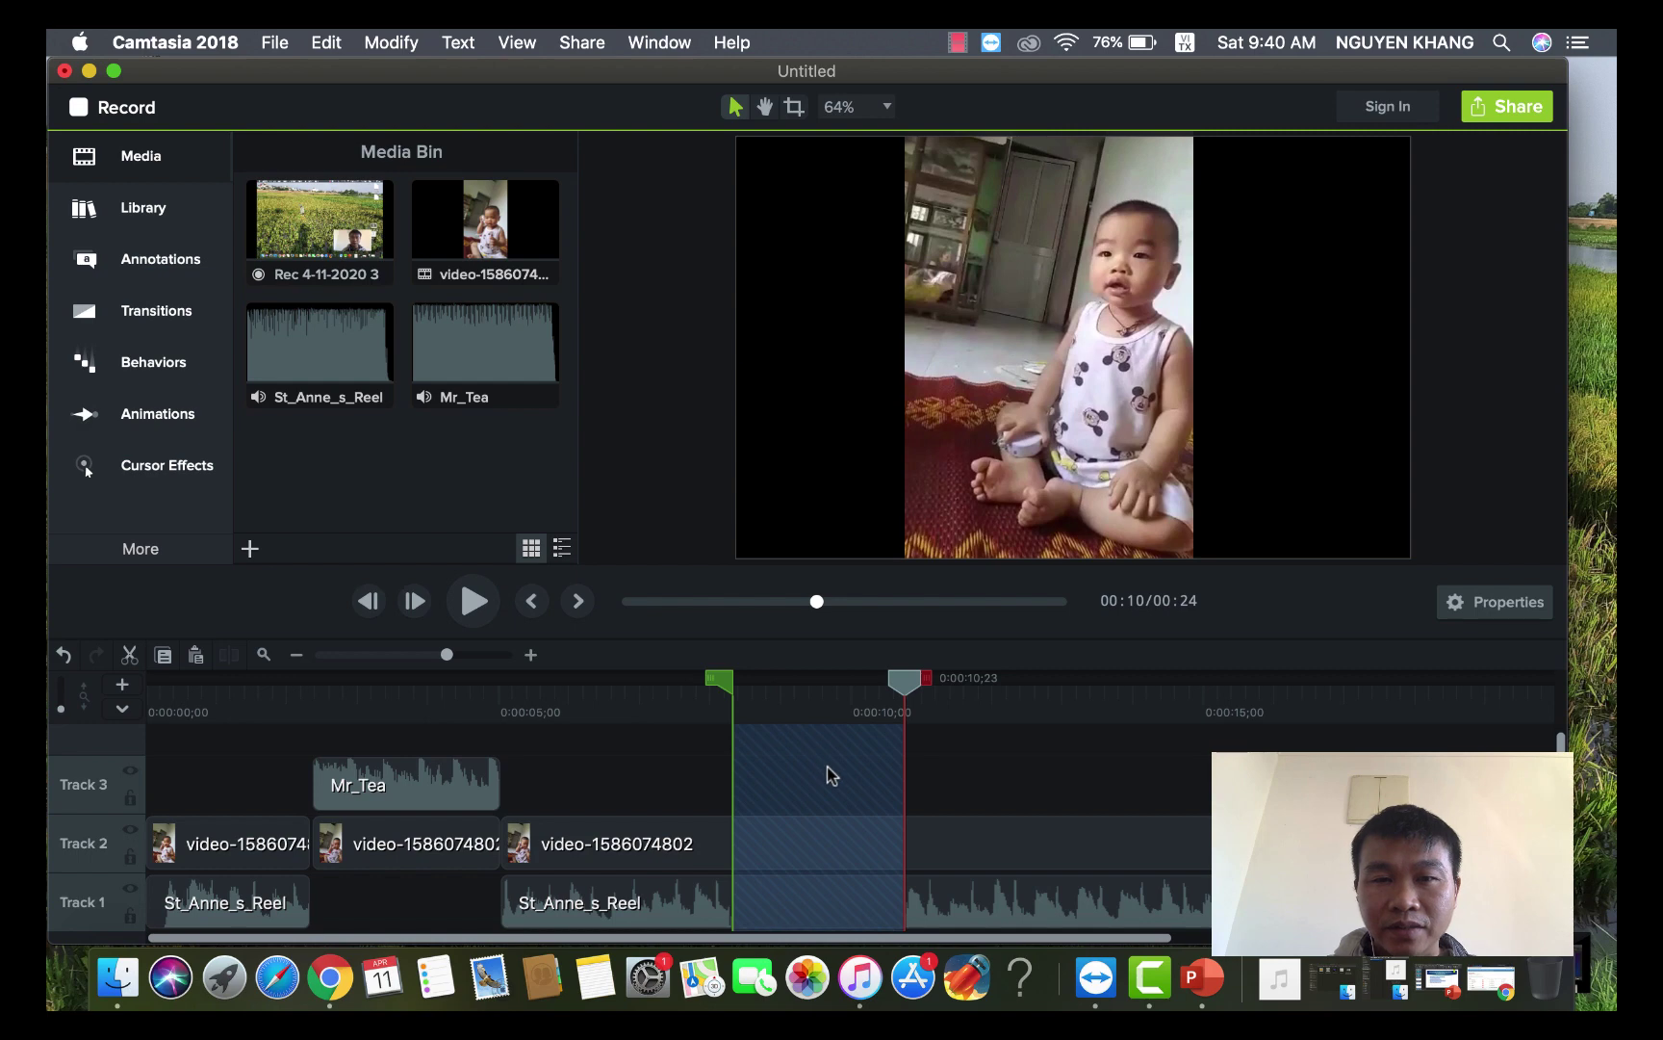
left_click(428, 786)
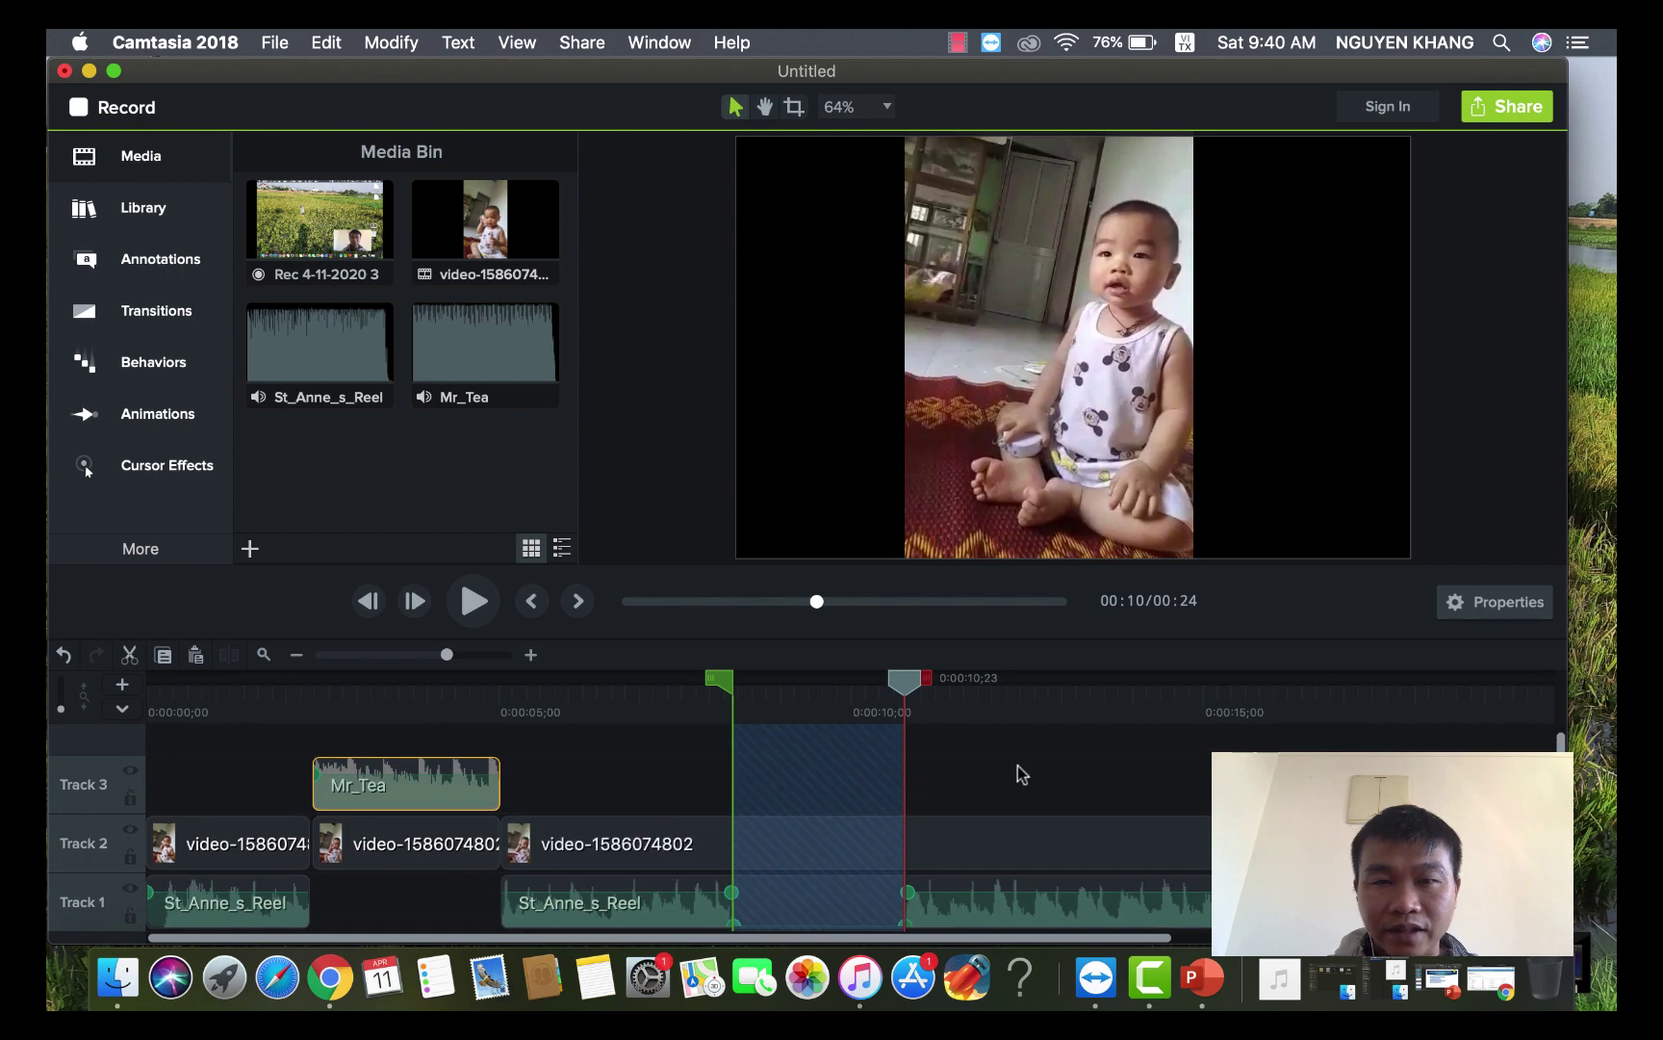
left_click(855, 771)
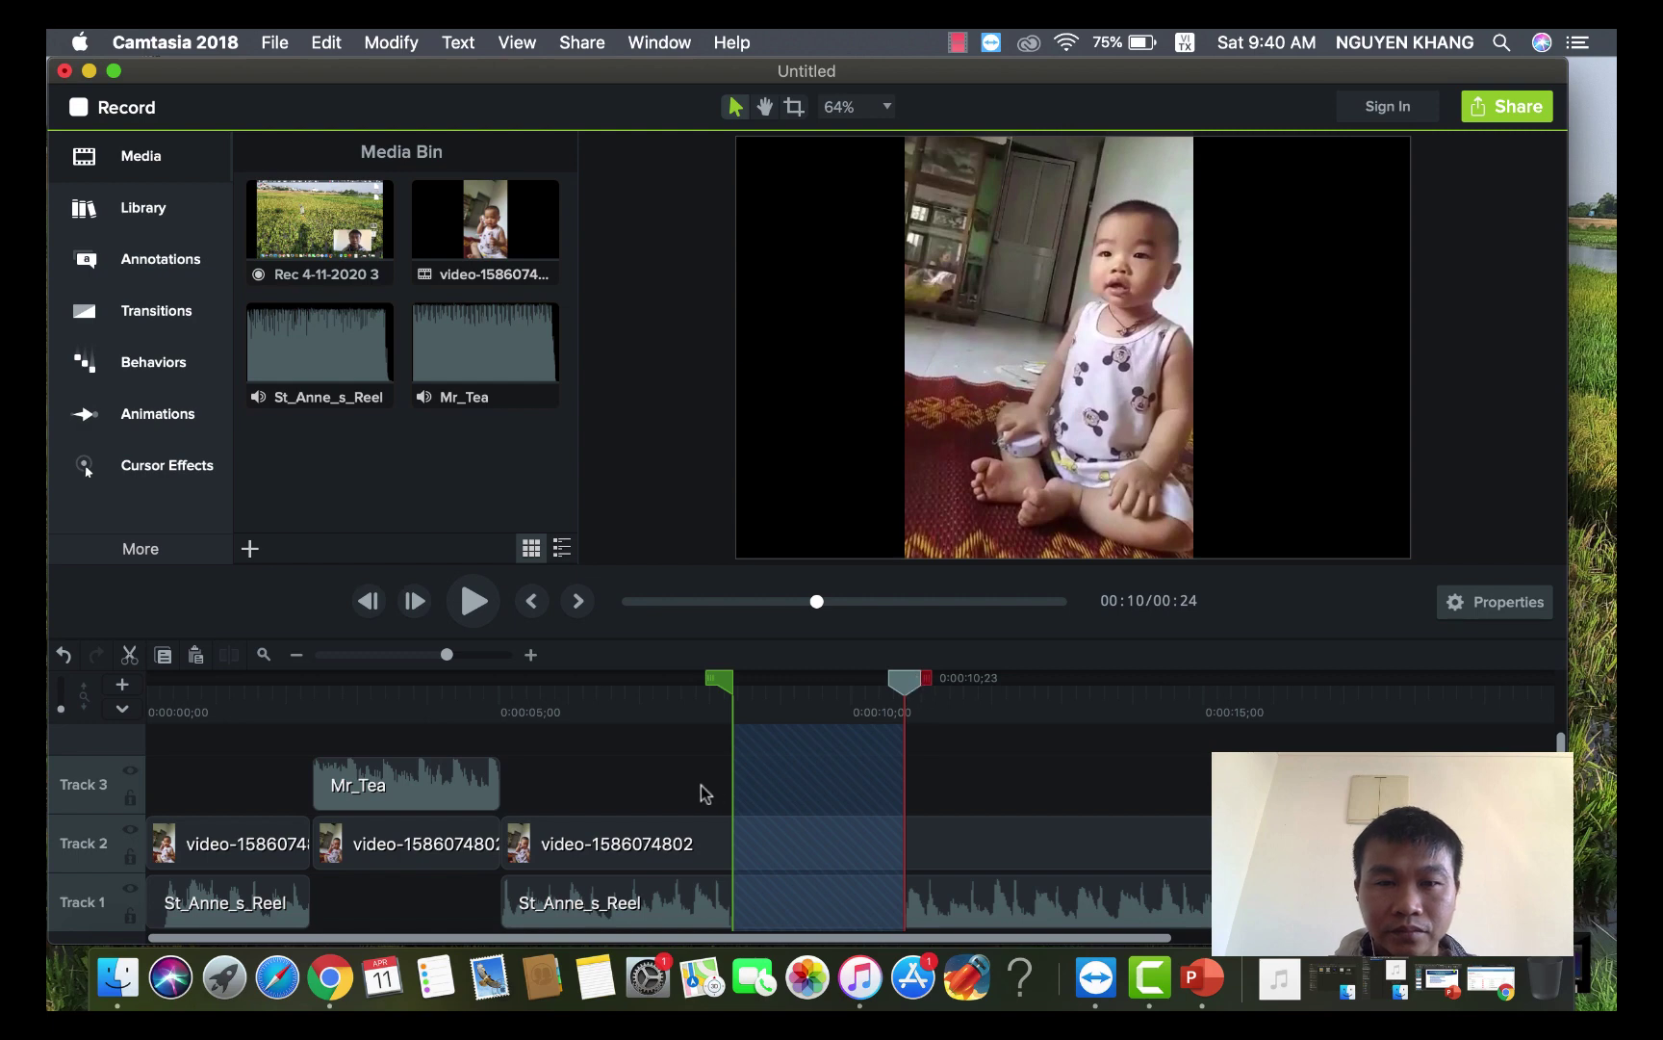
key("super+c")
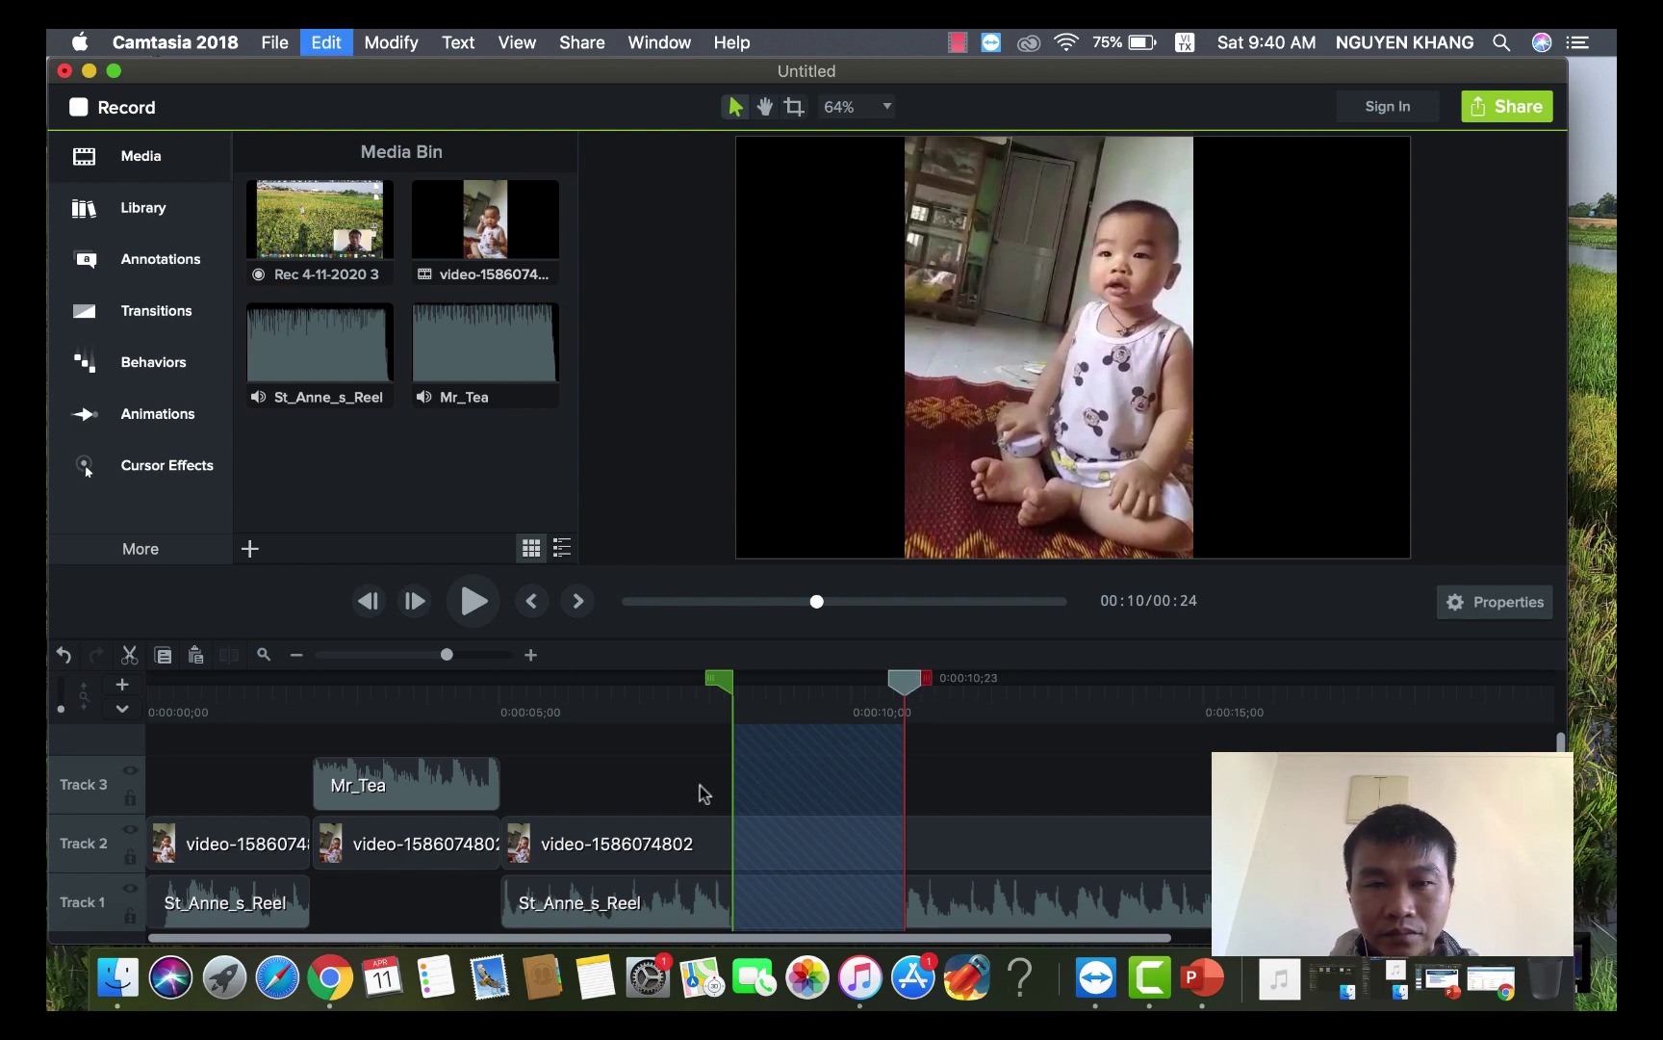
key("super+v")
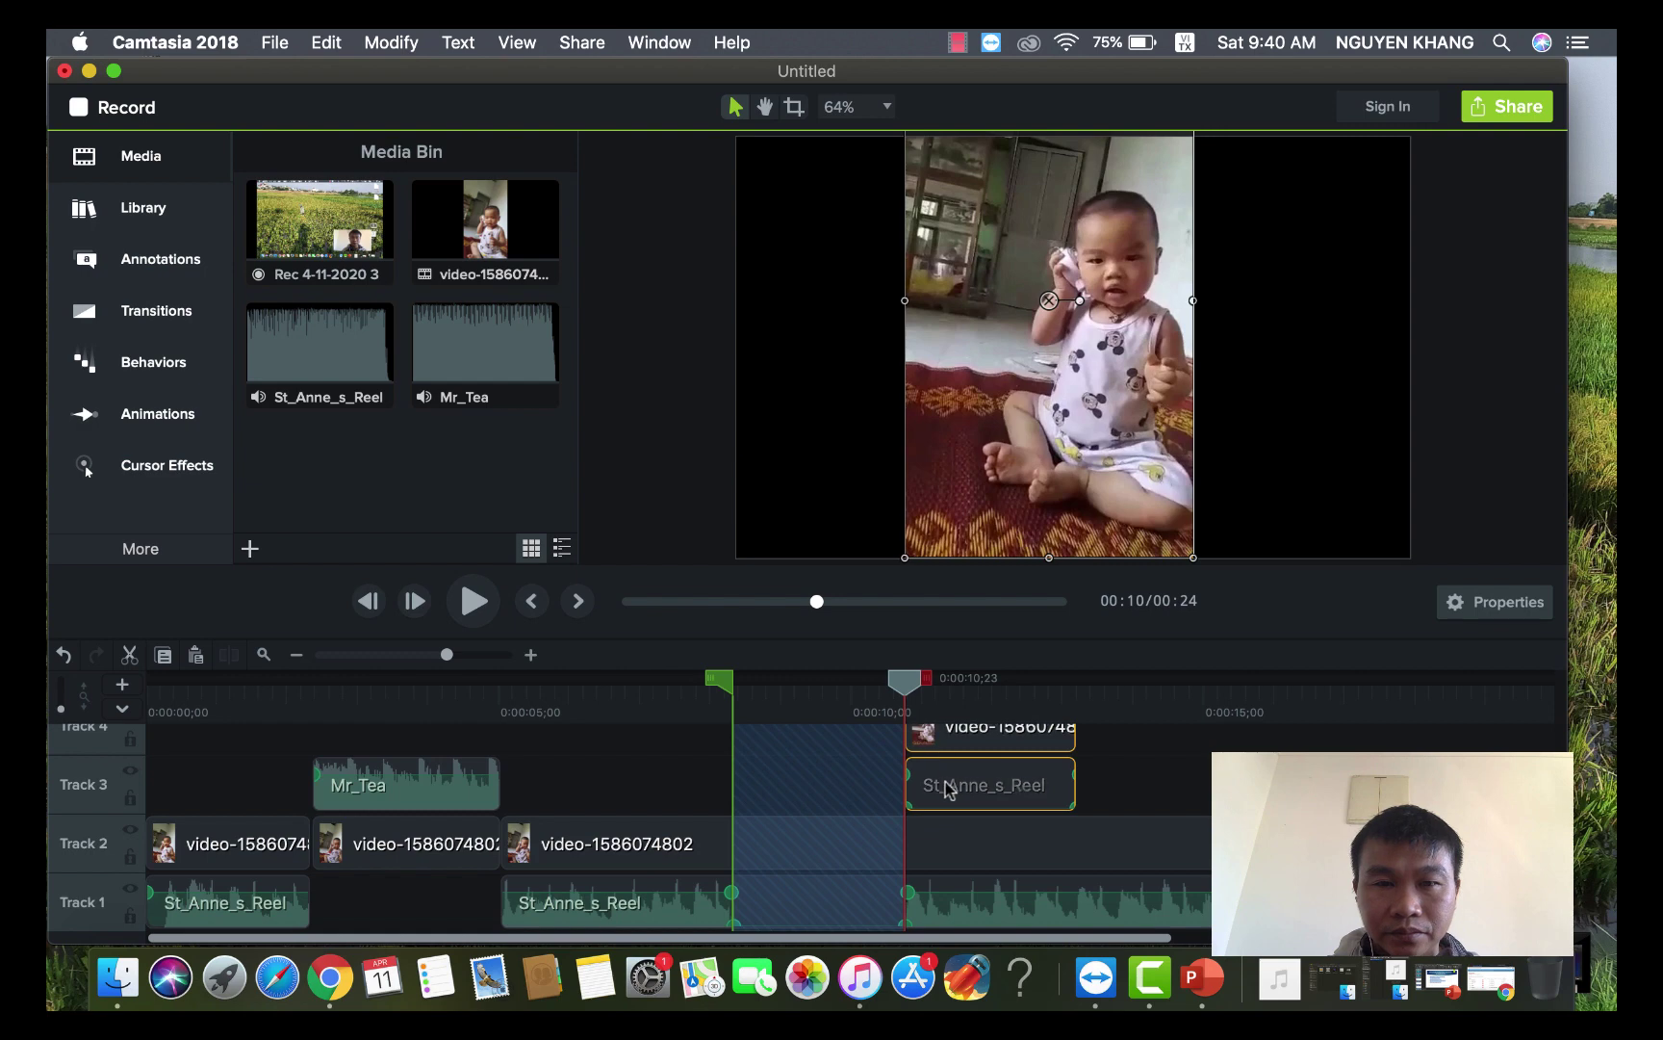
left_click(951, 792)
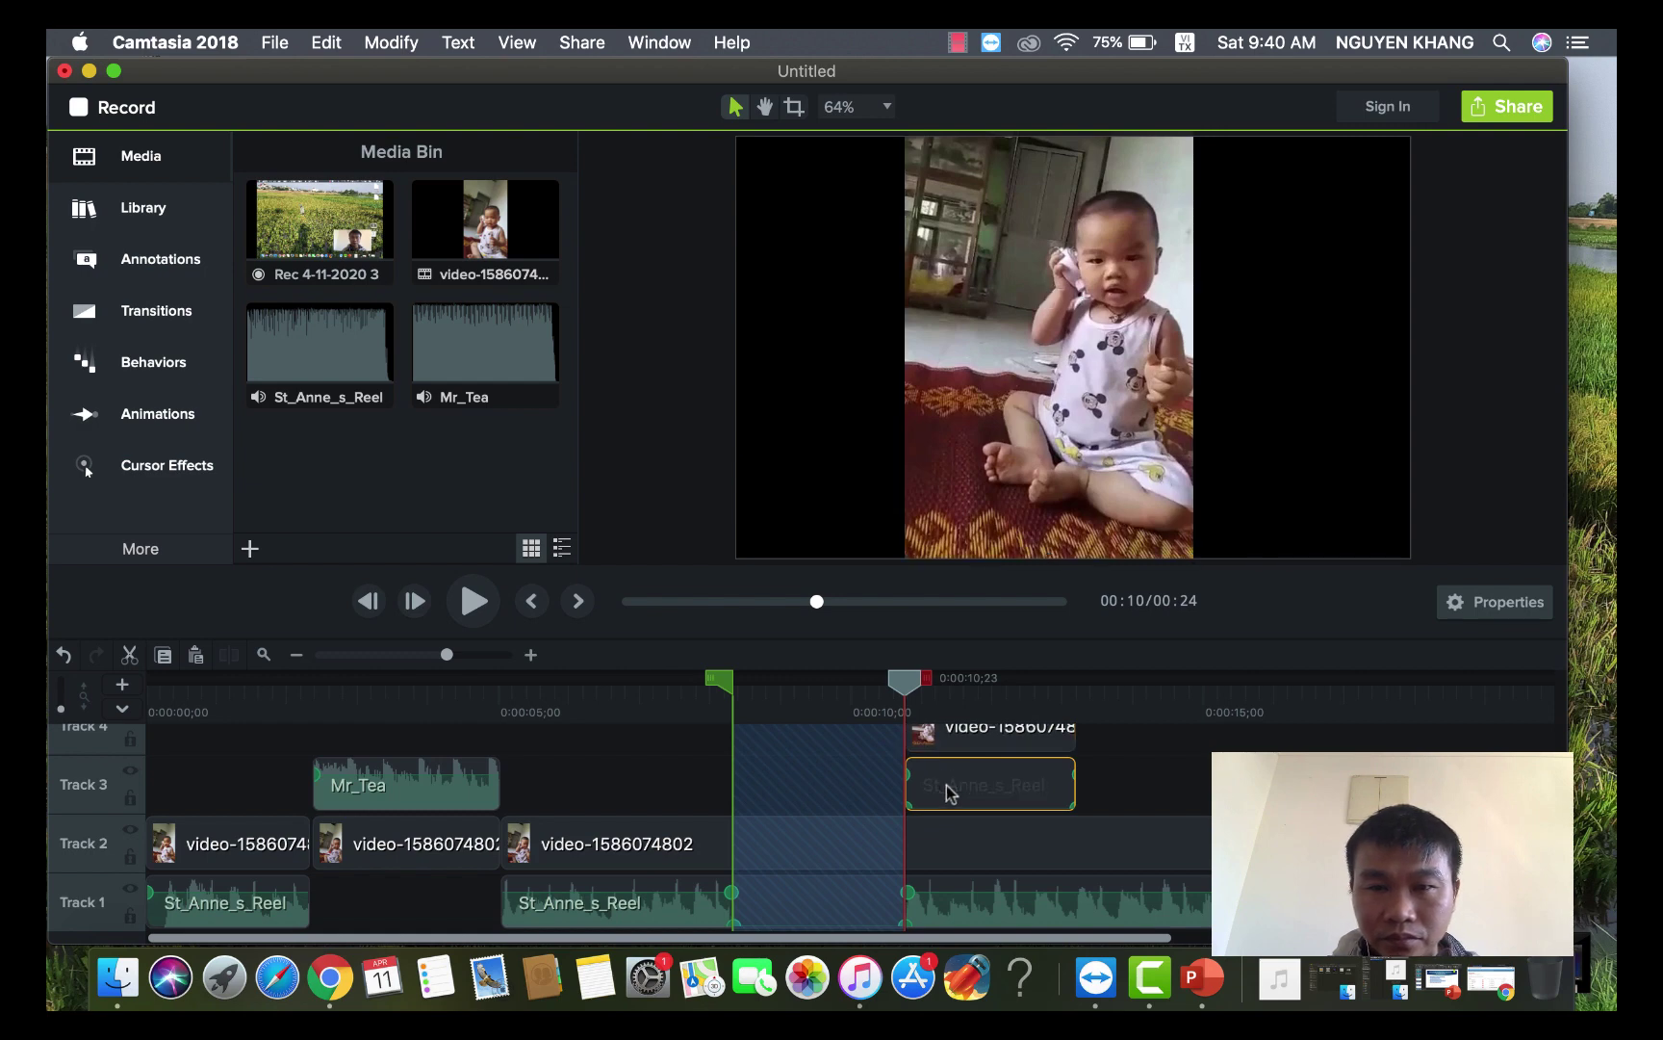
key("super+z")
key("super+z")
key("super+z")
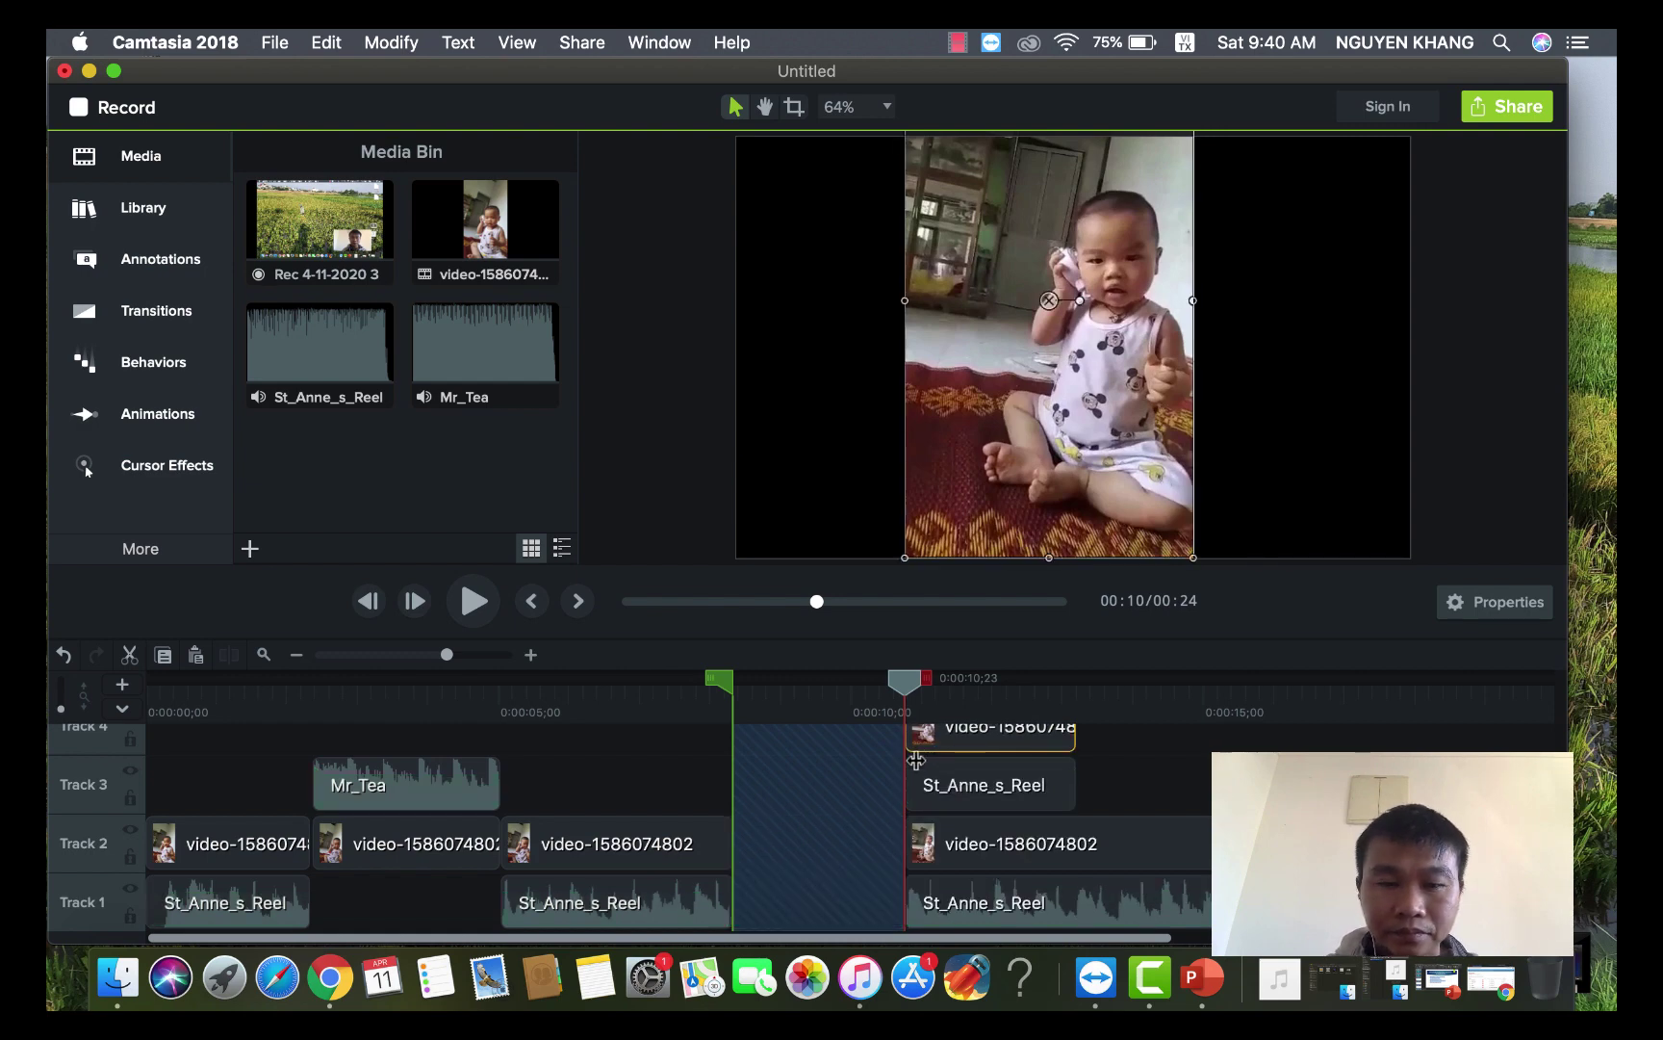
key("super+z")
key("super+z")
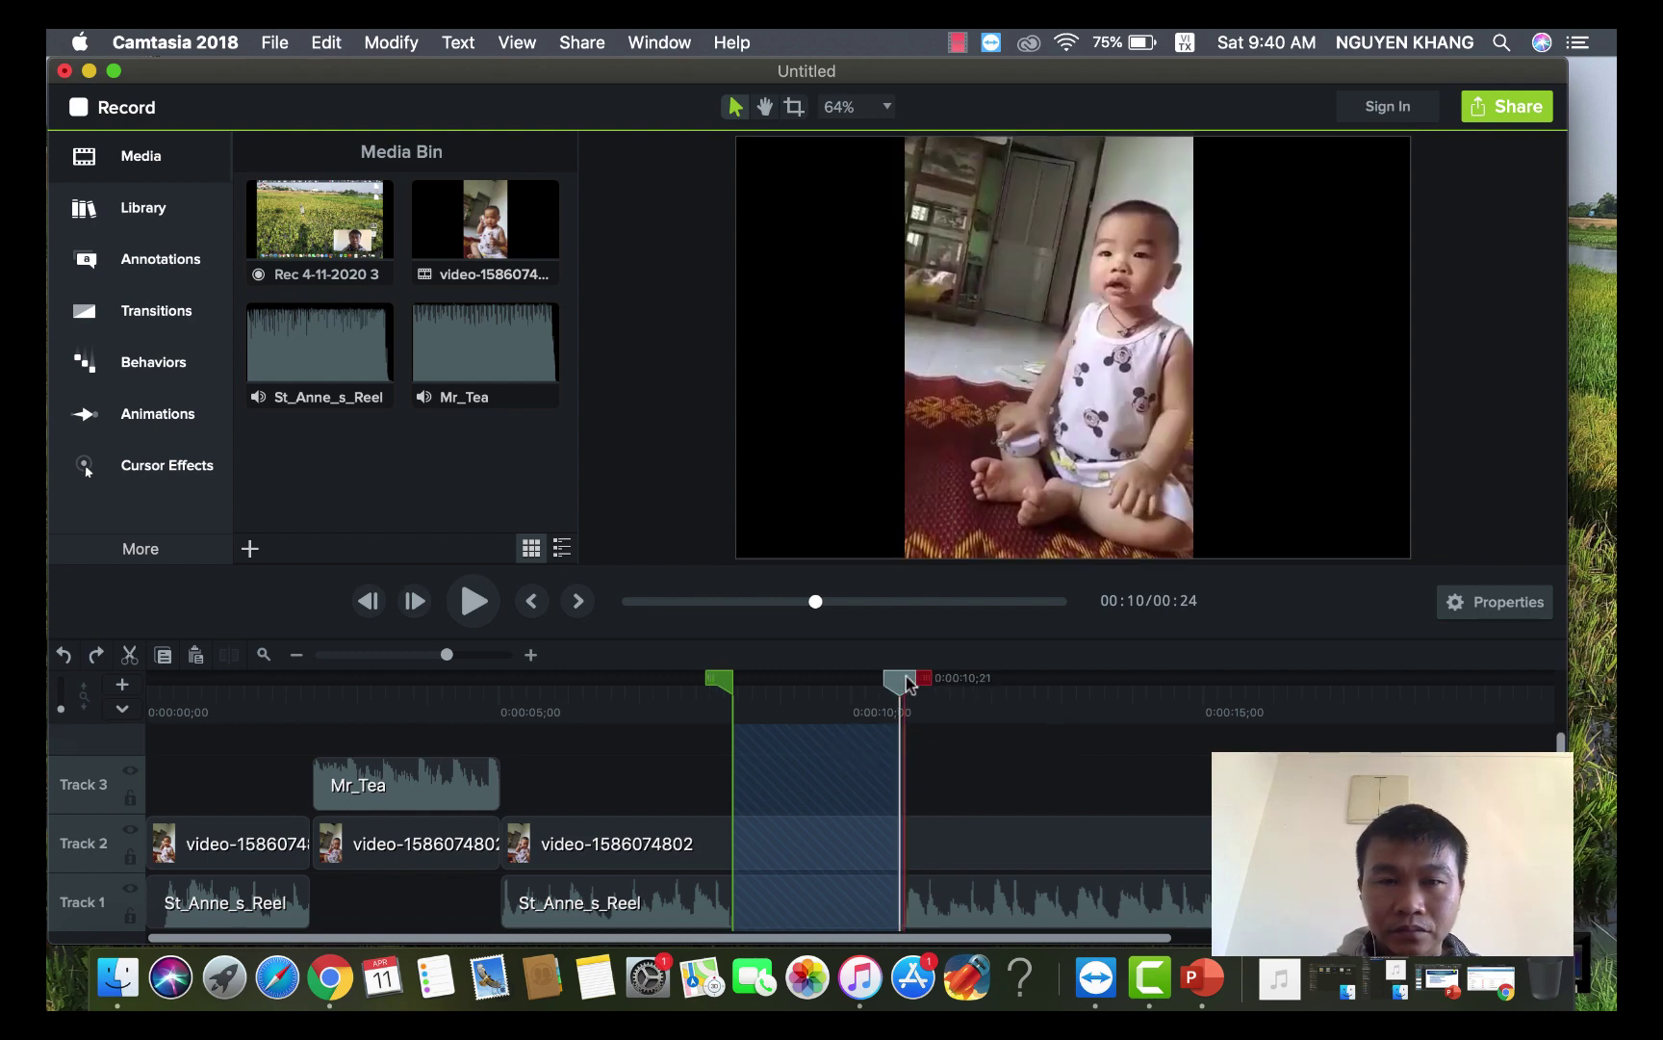
- Clear the timeline range selection and play from 0:00:07;01 through the silenced section
left_click_drag(905, 684, 741, 684)
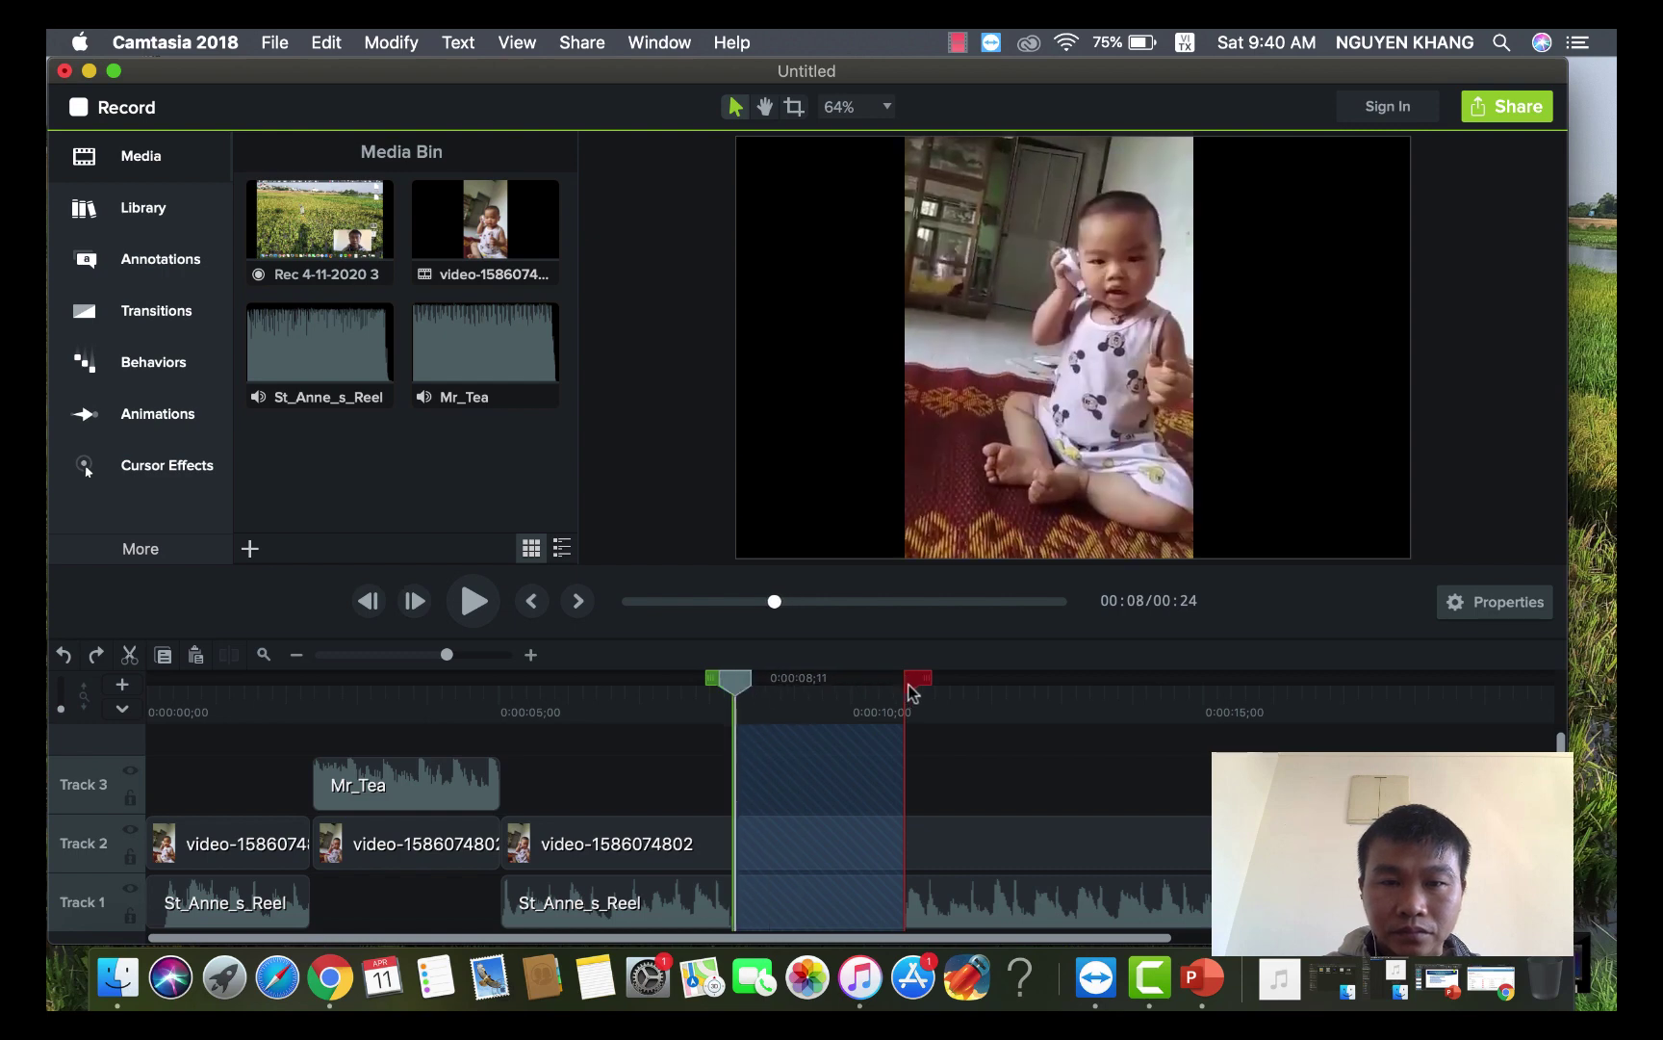
left_click_drag(915, 682, 628, 693)
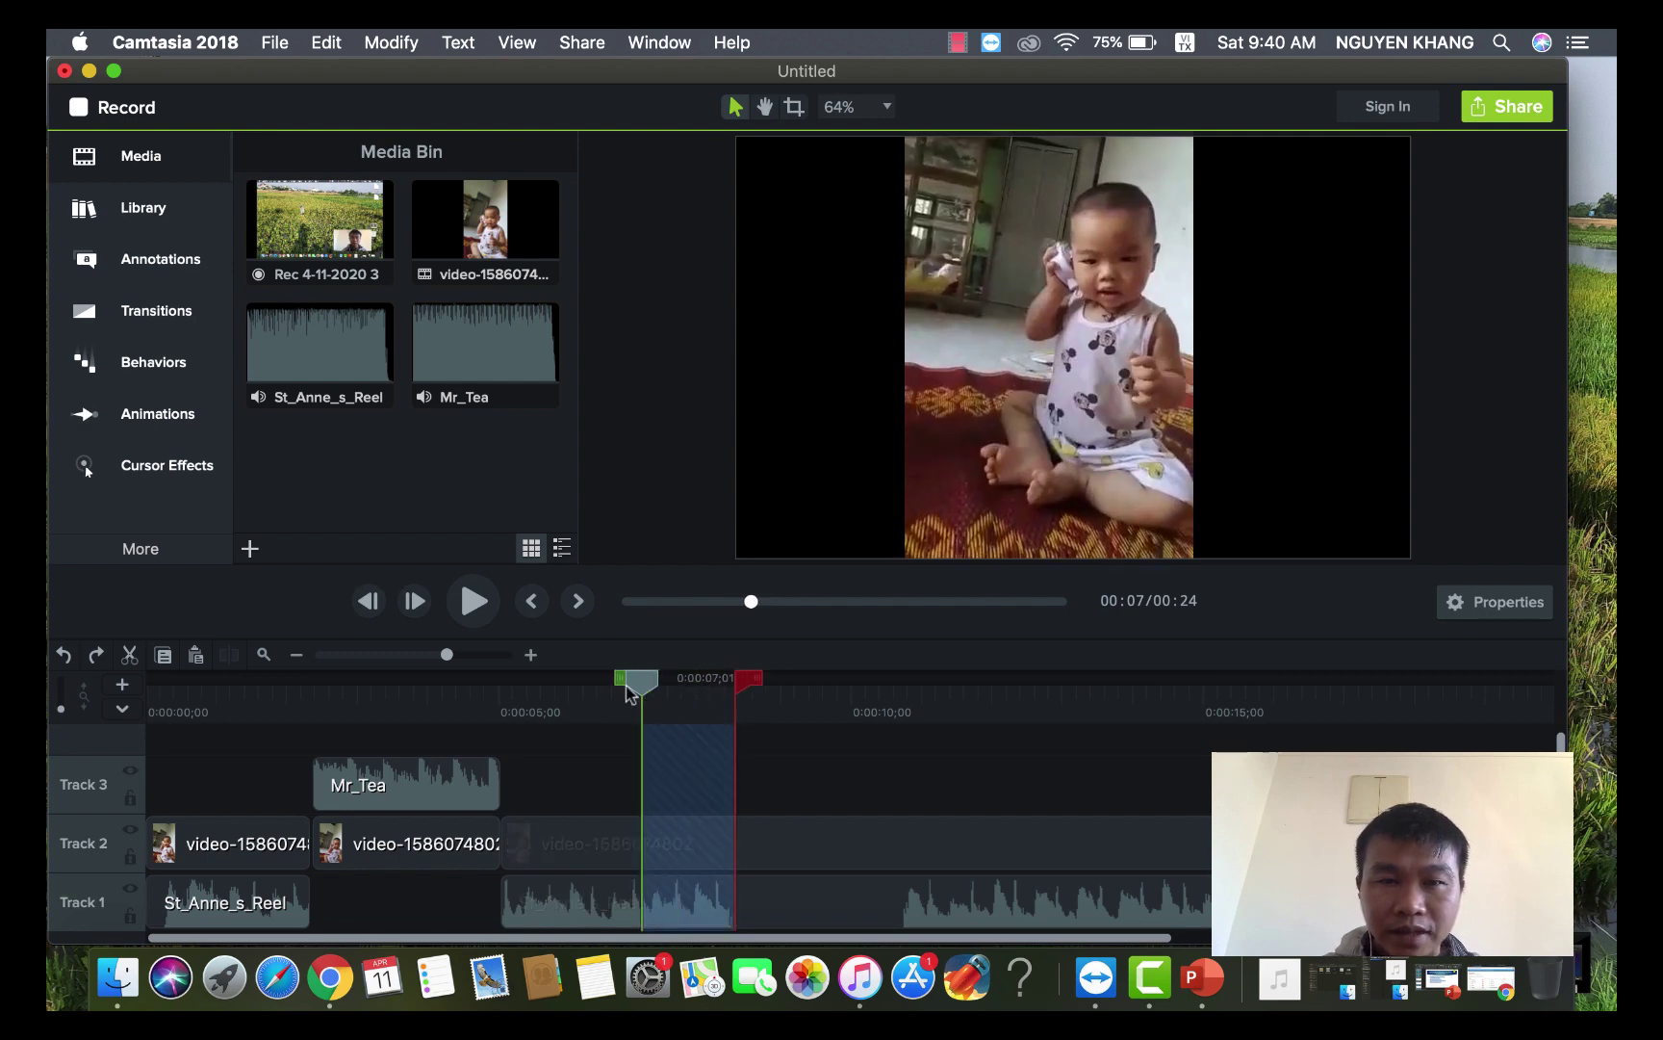
left_click_drag(755, 678, 689, 680)
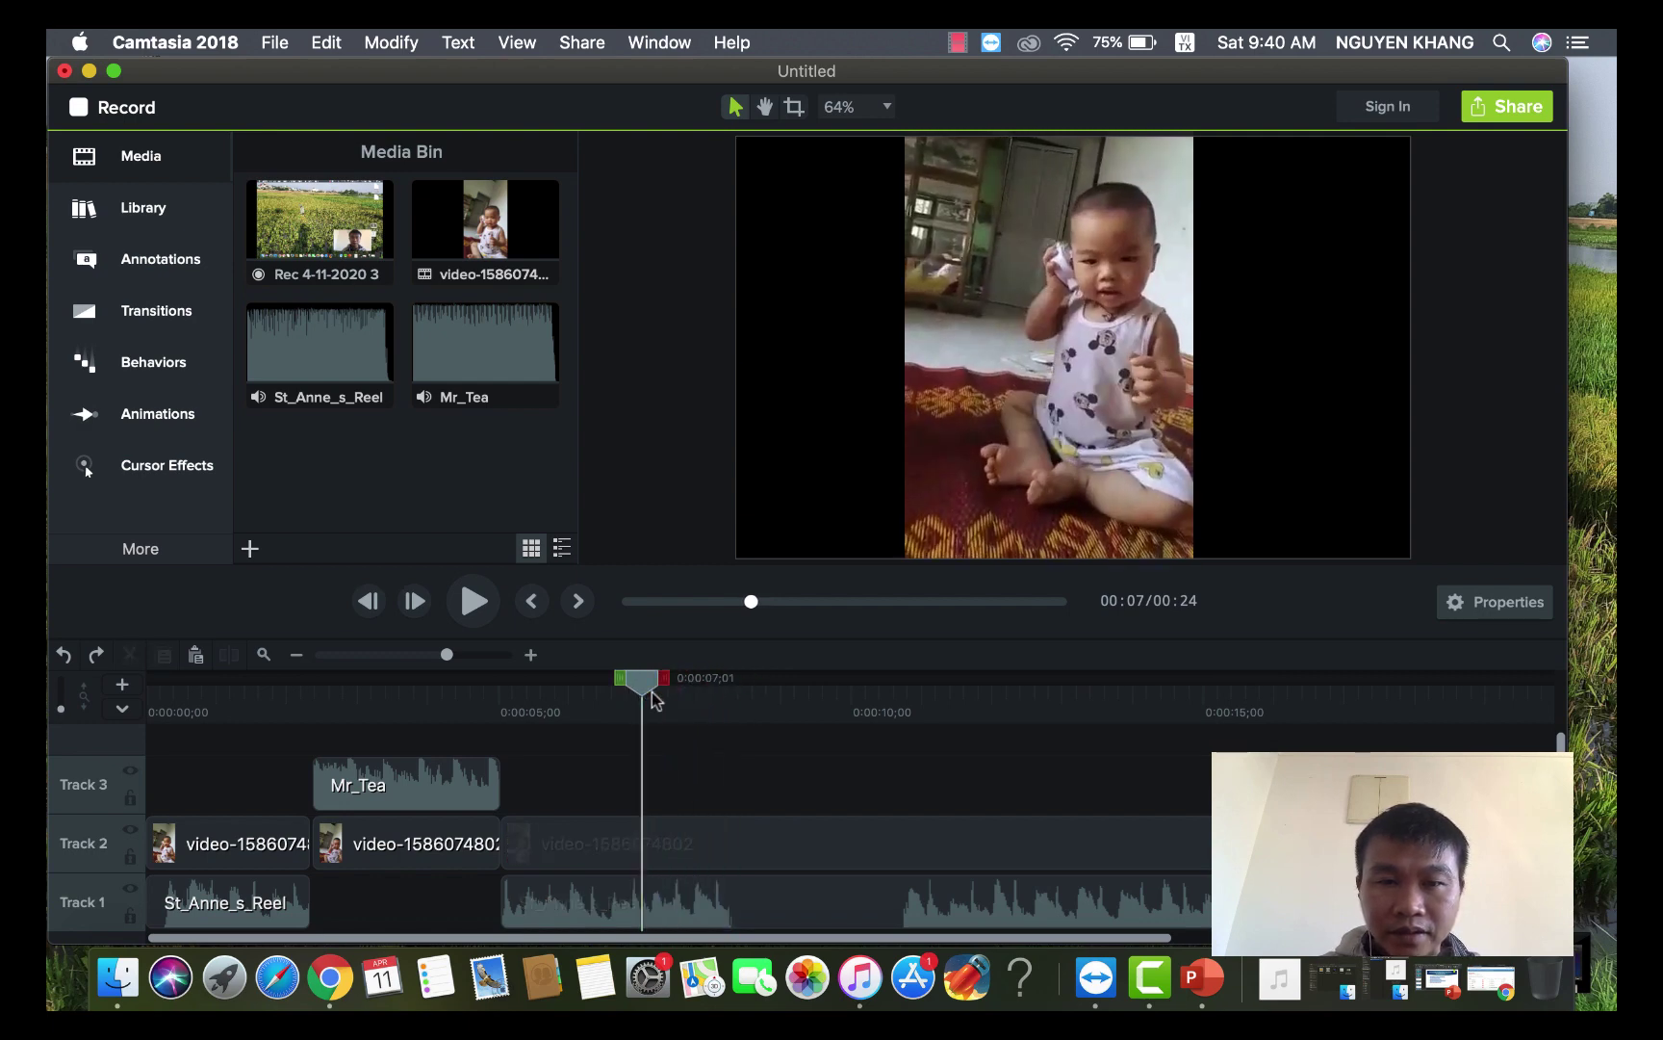
key("space")
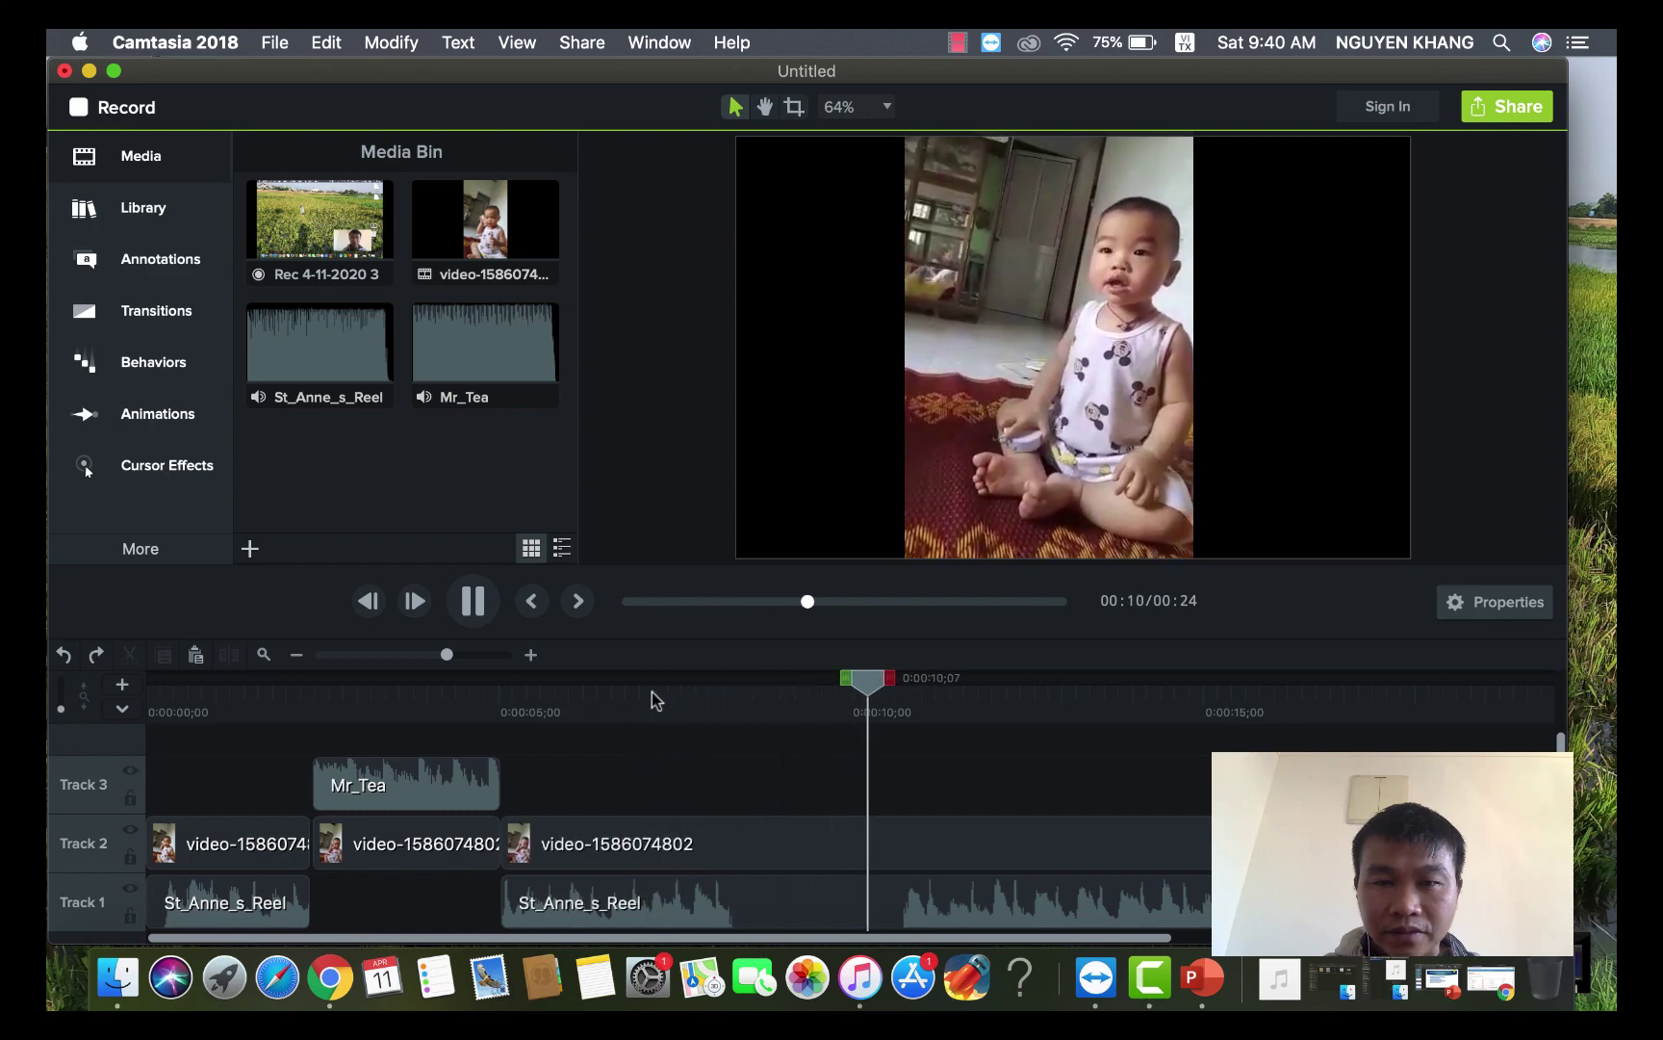
key("space")
- Add a second Mr_Tea clip to Track 3 at the start of the silenced section and trim its end to fit the silence
left_click(445, 770)
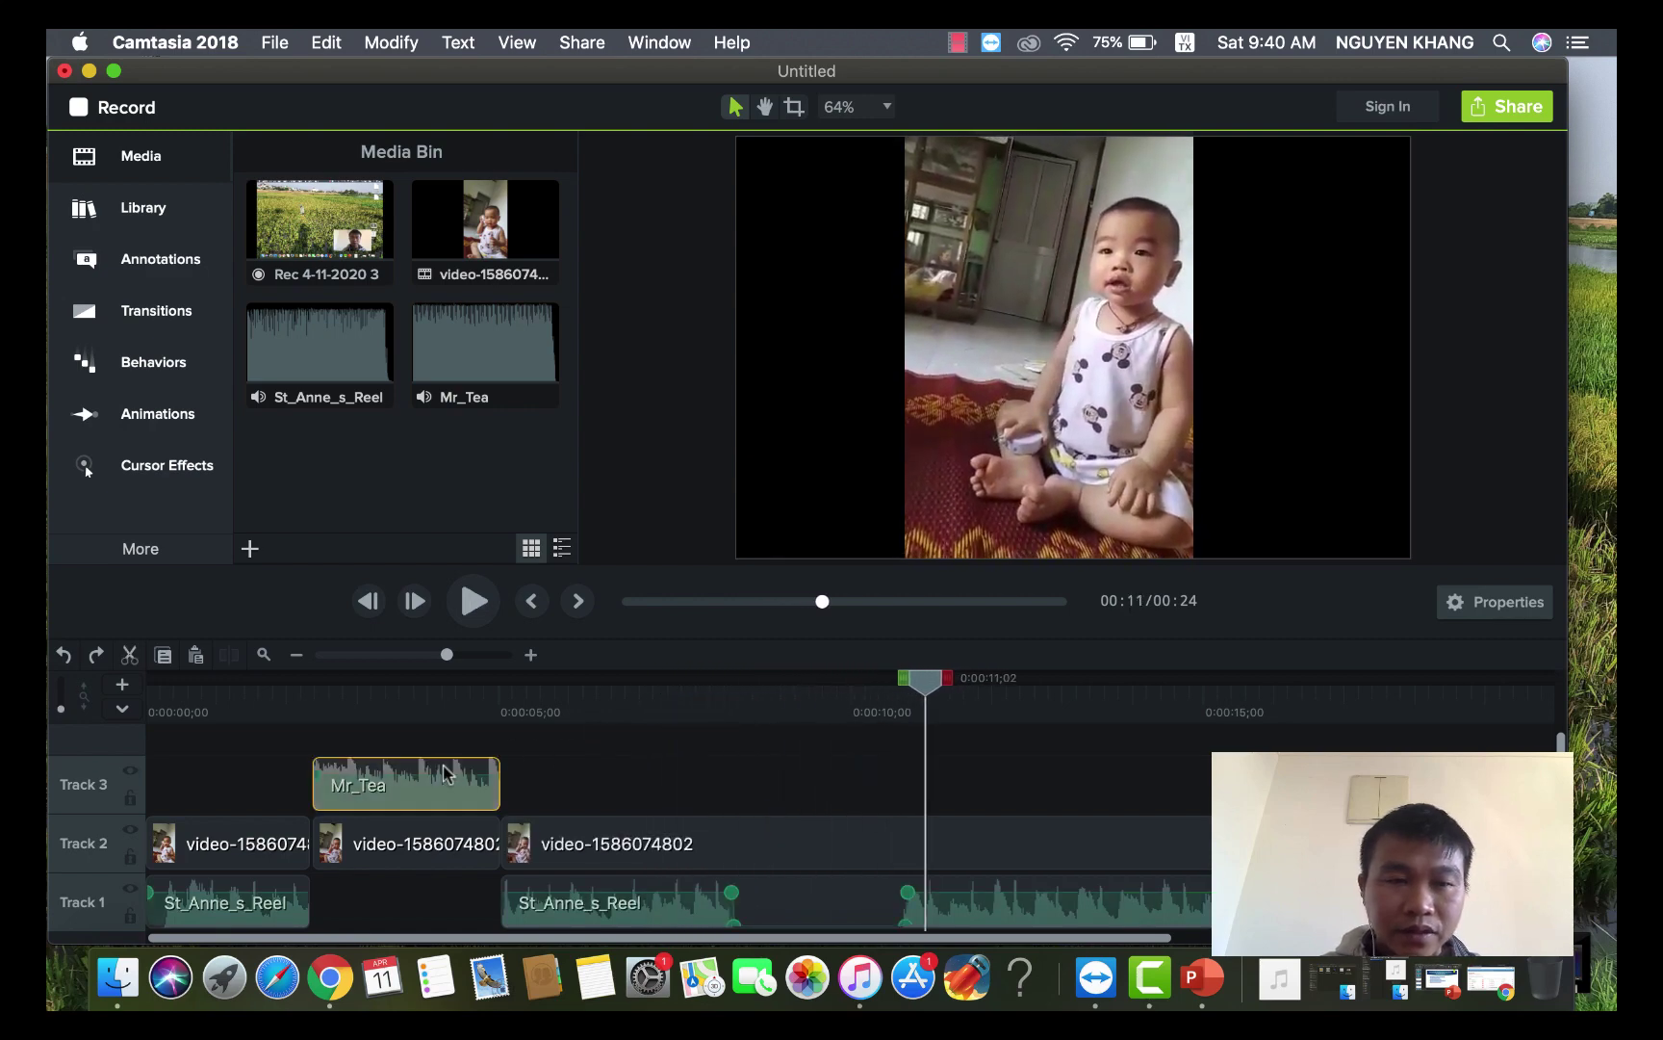
left_click_drag(450, 373, 736, 797)
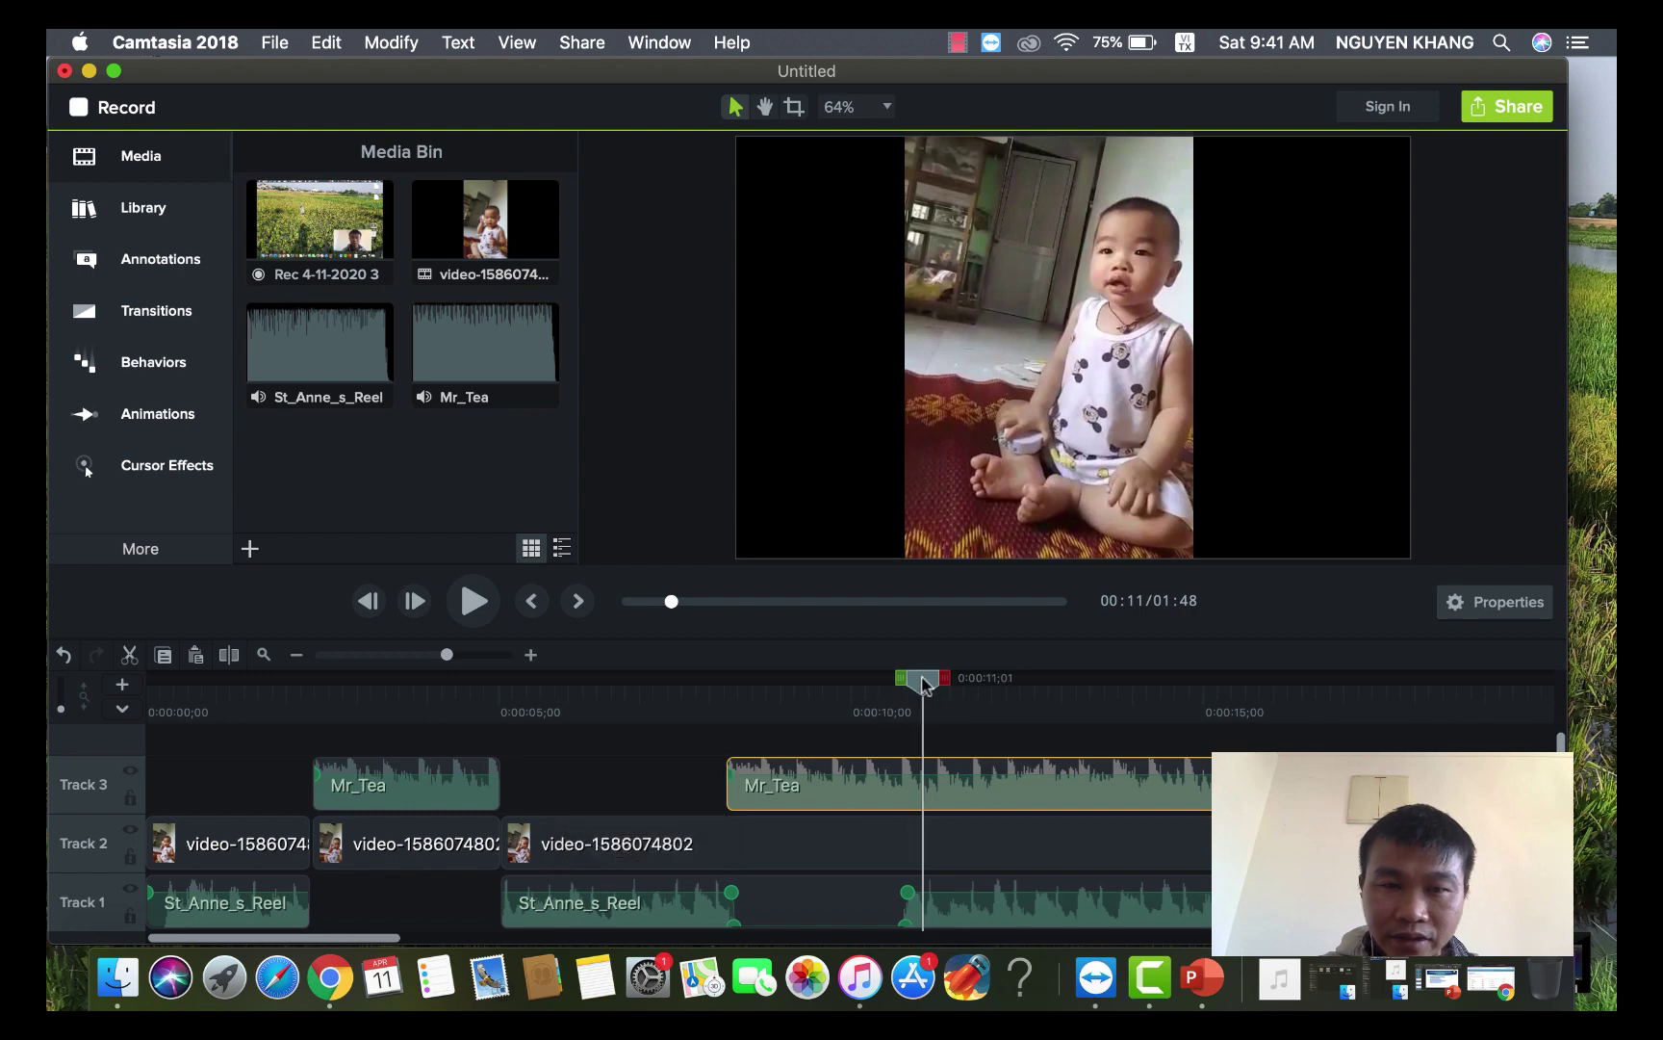
key("alt+super+Left")
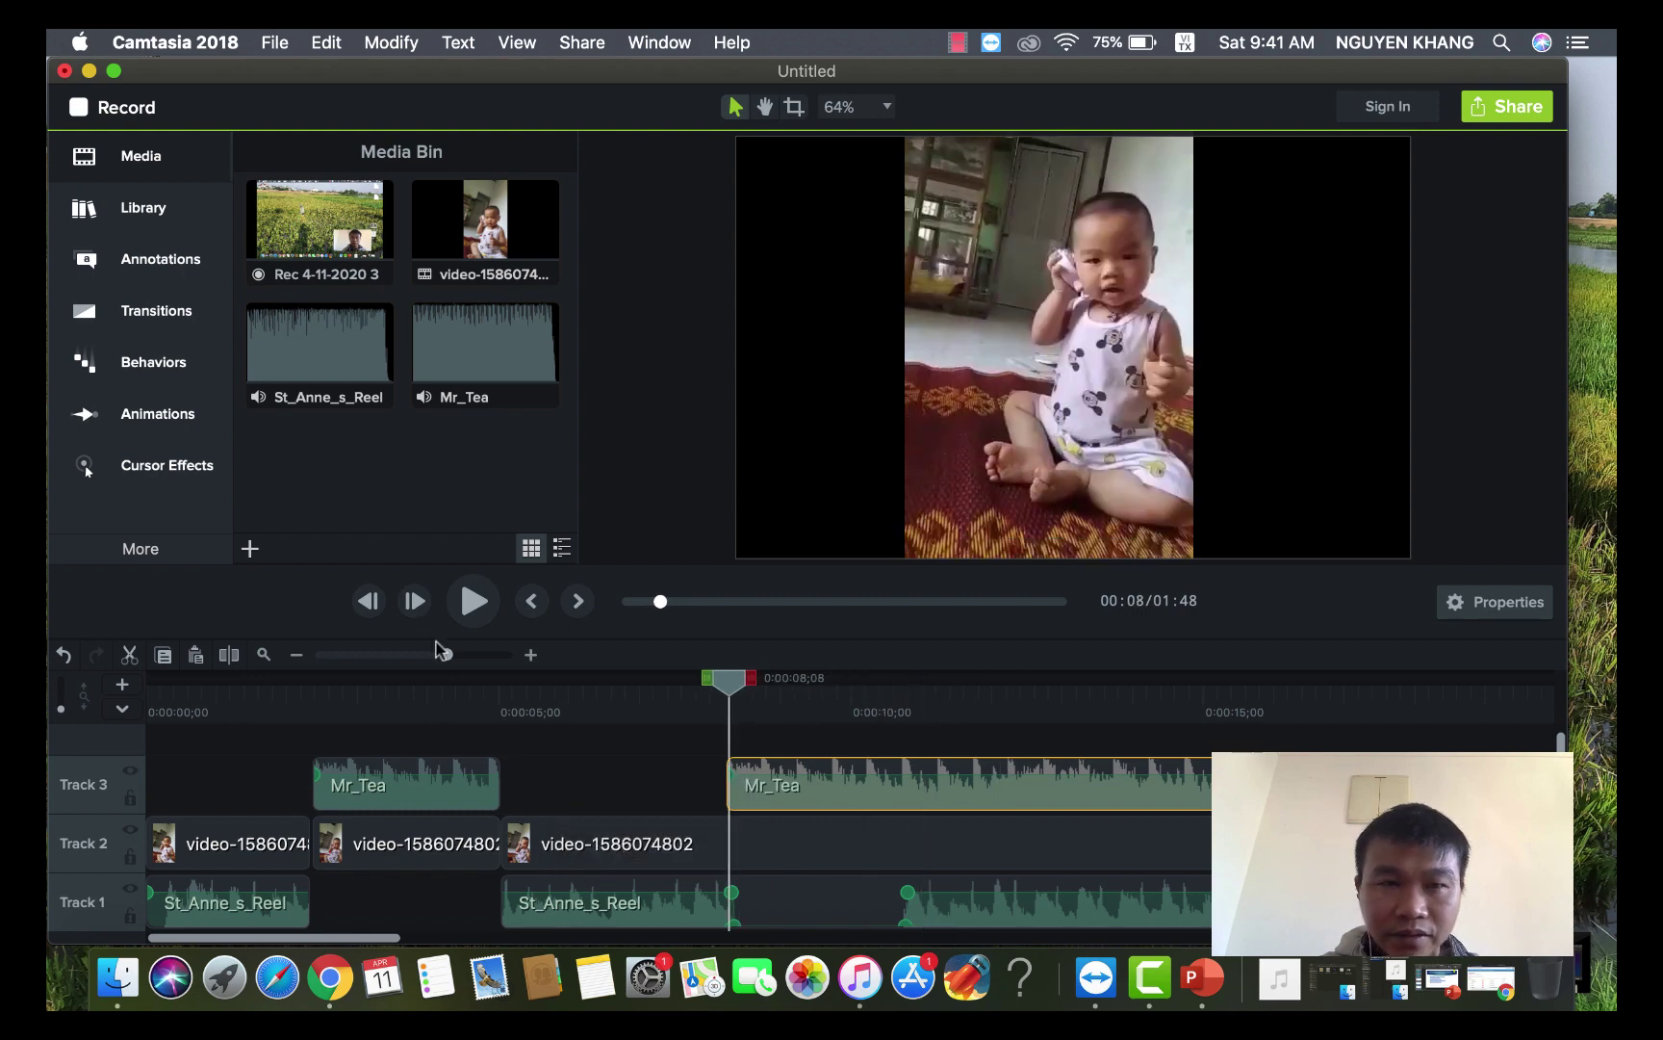
left_click_drag(448, 654, 397, 655)
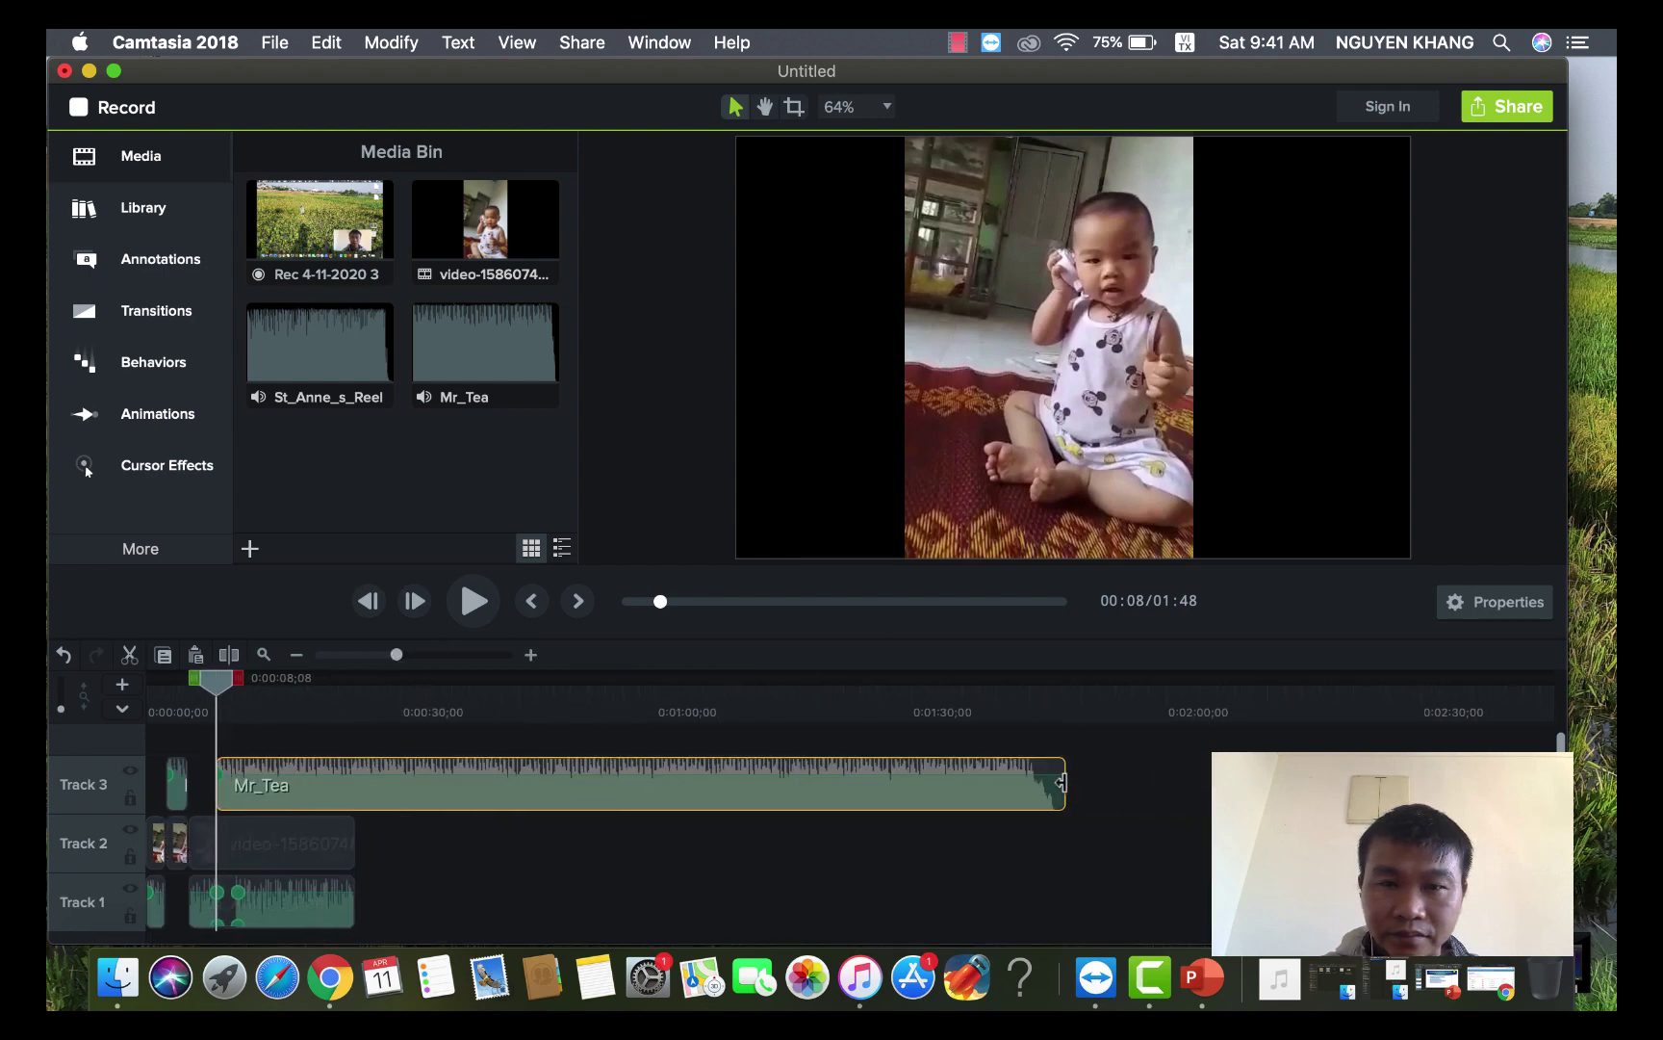
left_click_drag(1062, 783, 225, 806)
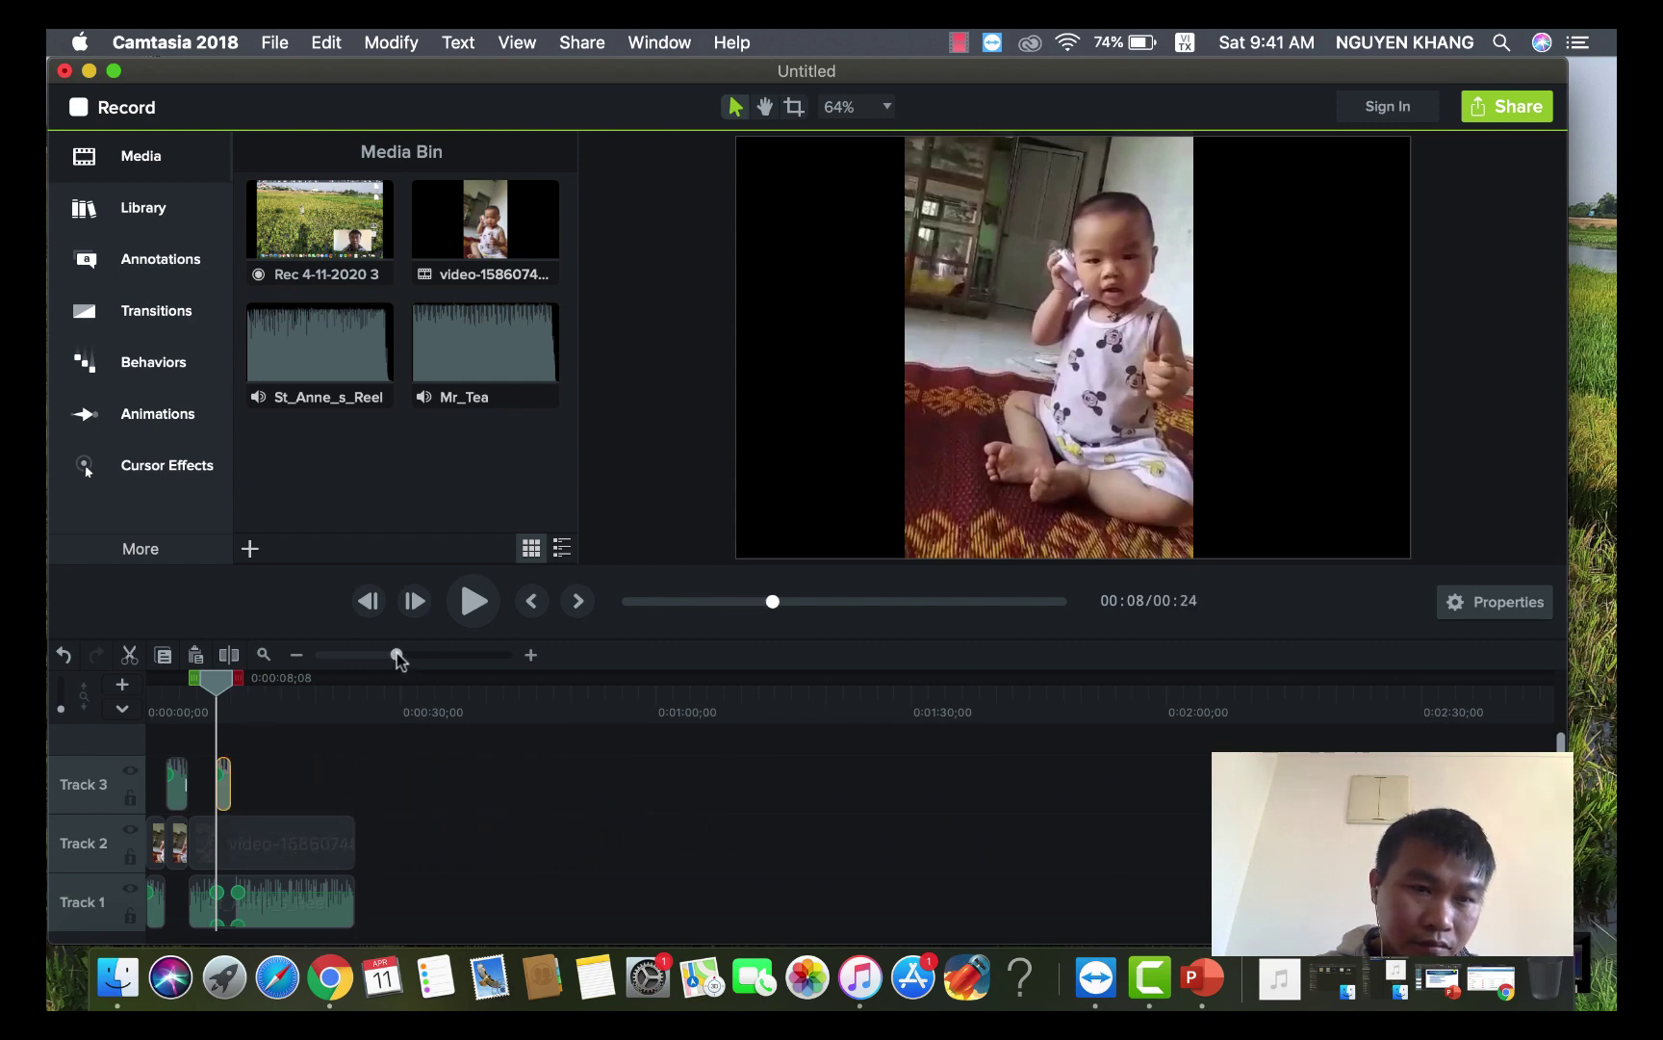
left_click_drag(397, 655, 447, 654)
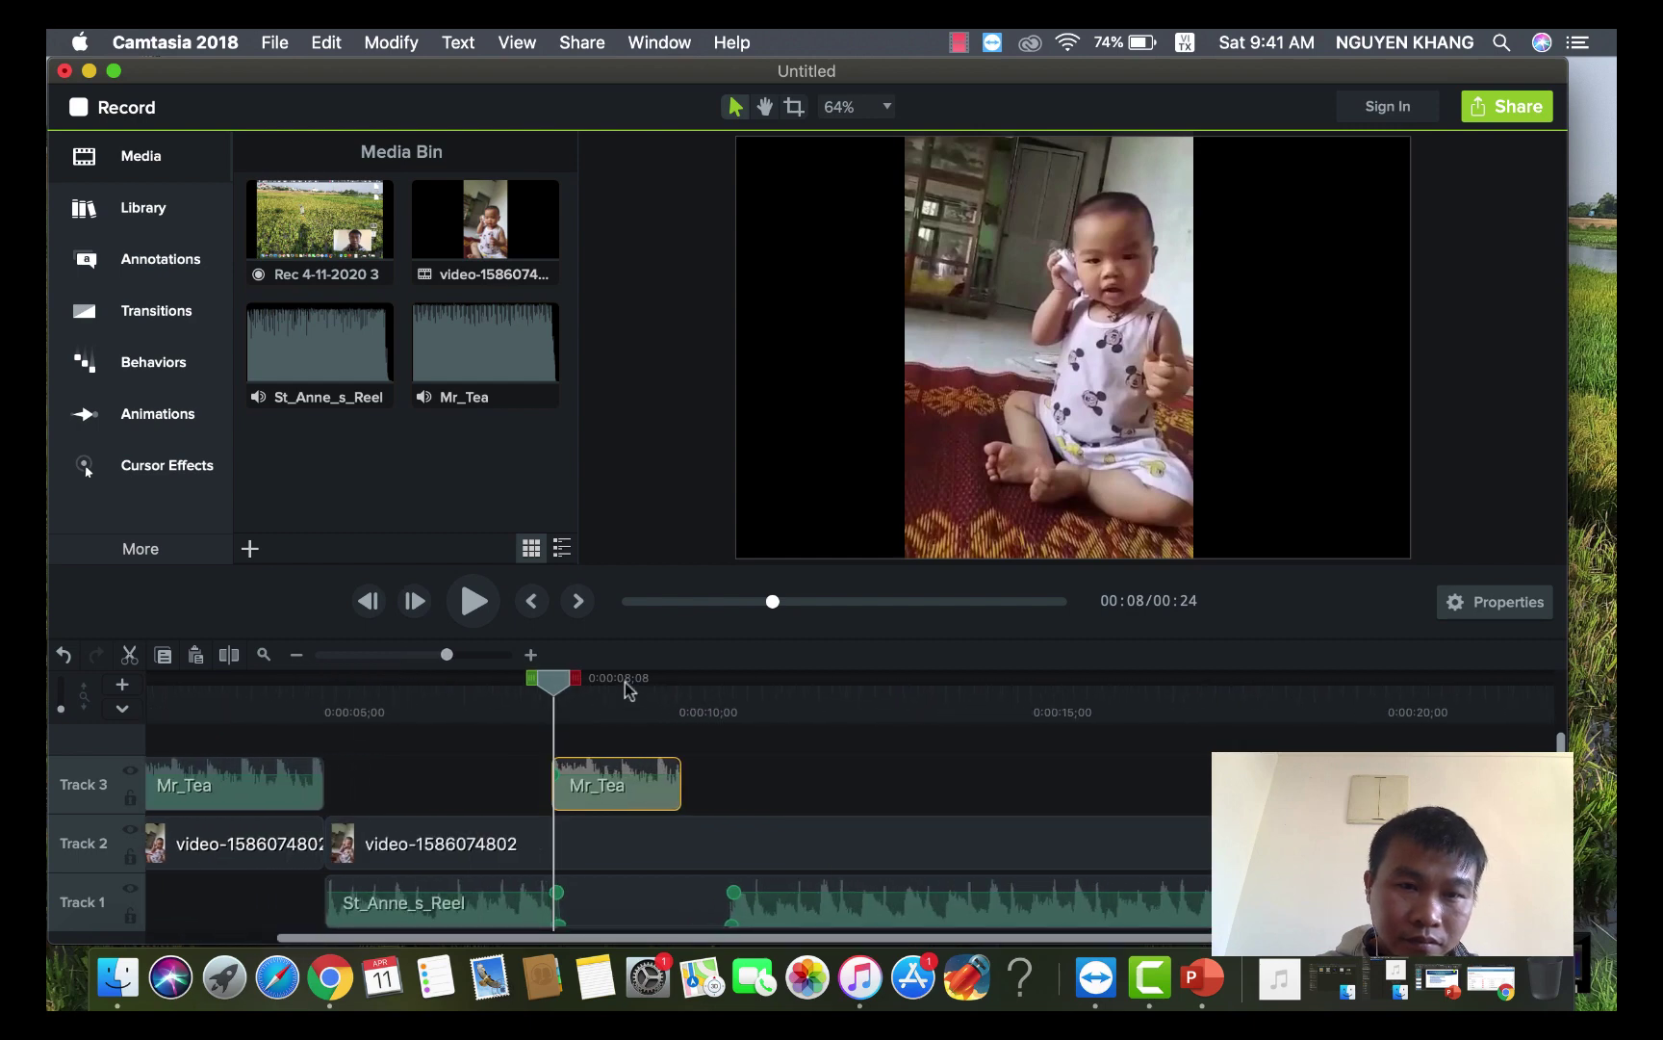
left_click_drag(680, 781, 725, 784)
- Play from 0:00:06;14 through the second Mr_Tea section to check the music change
left_click_drag(558, 682, 423, 682)
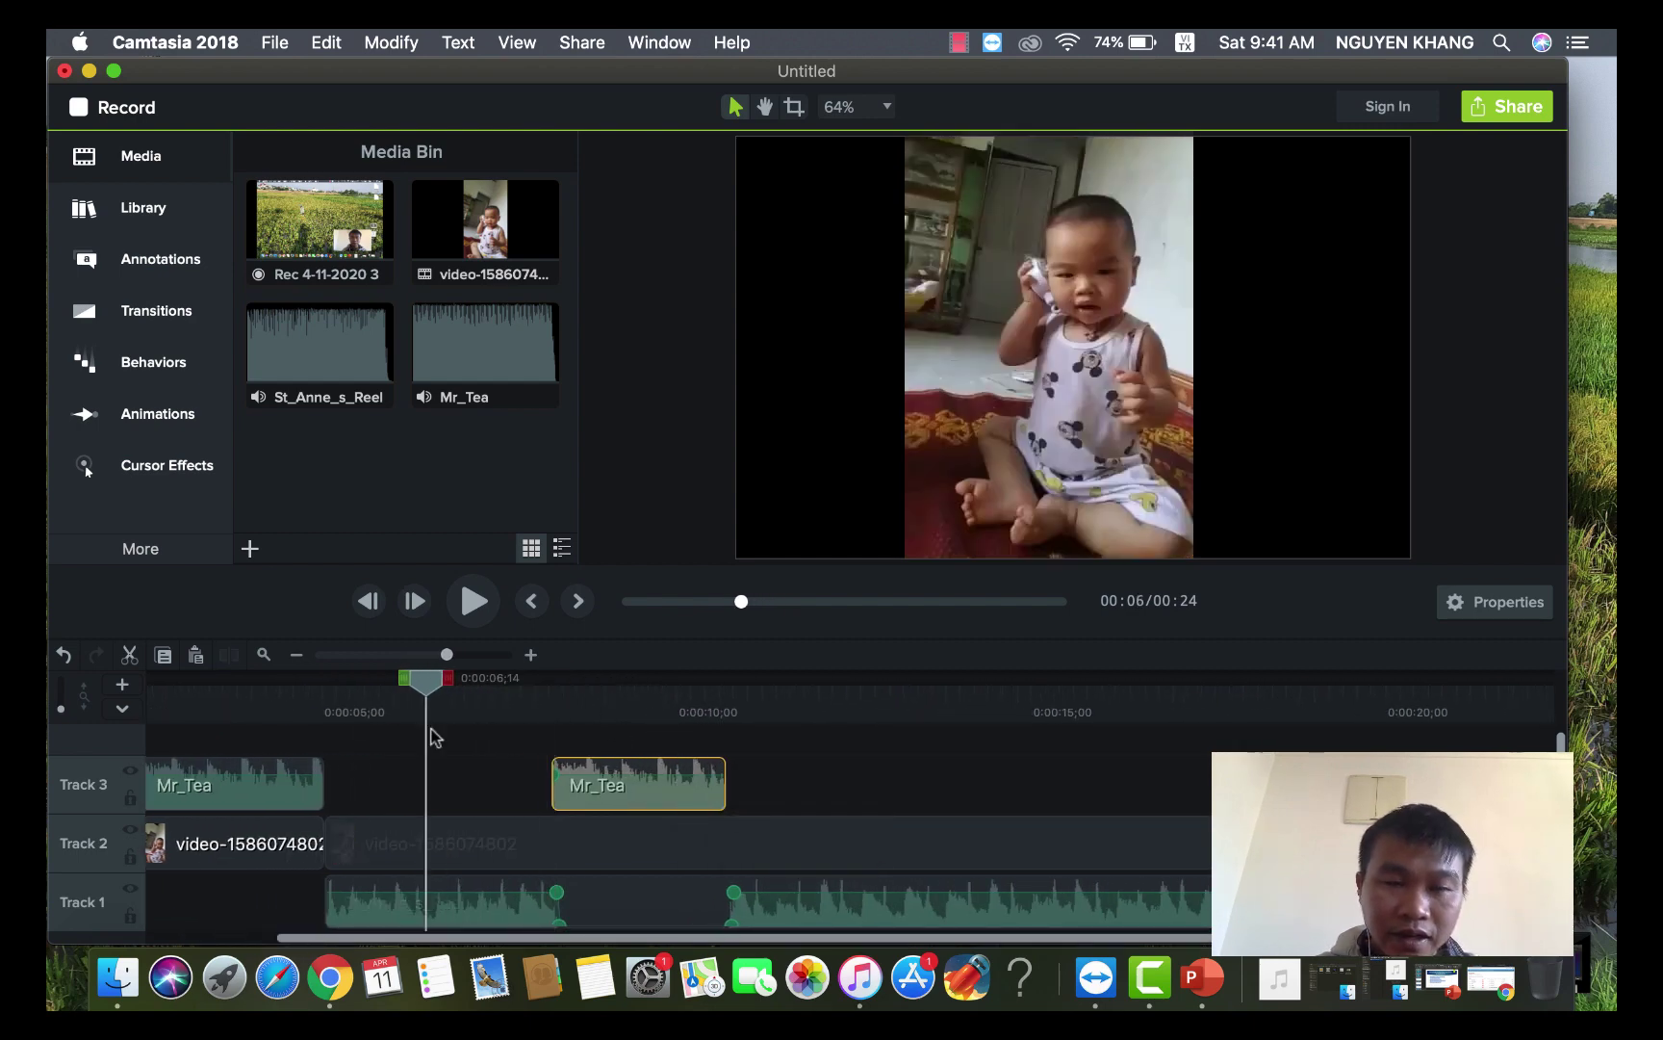
key("space")
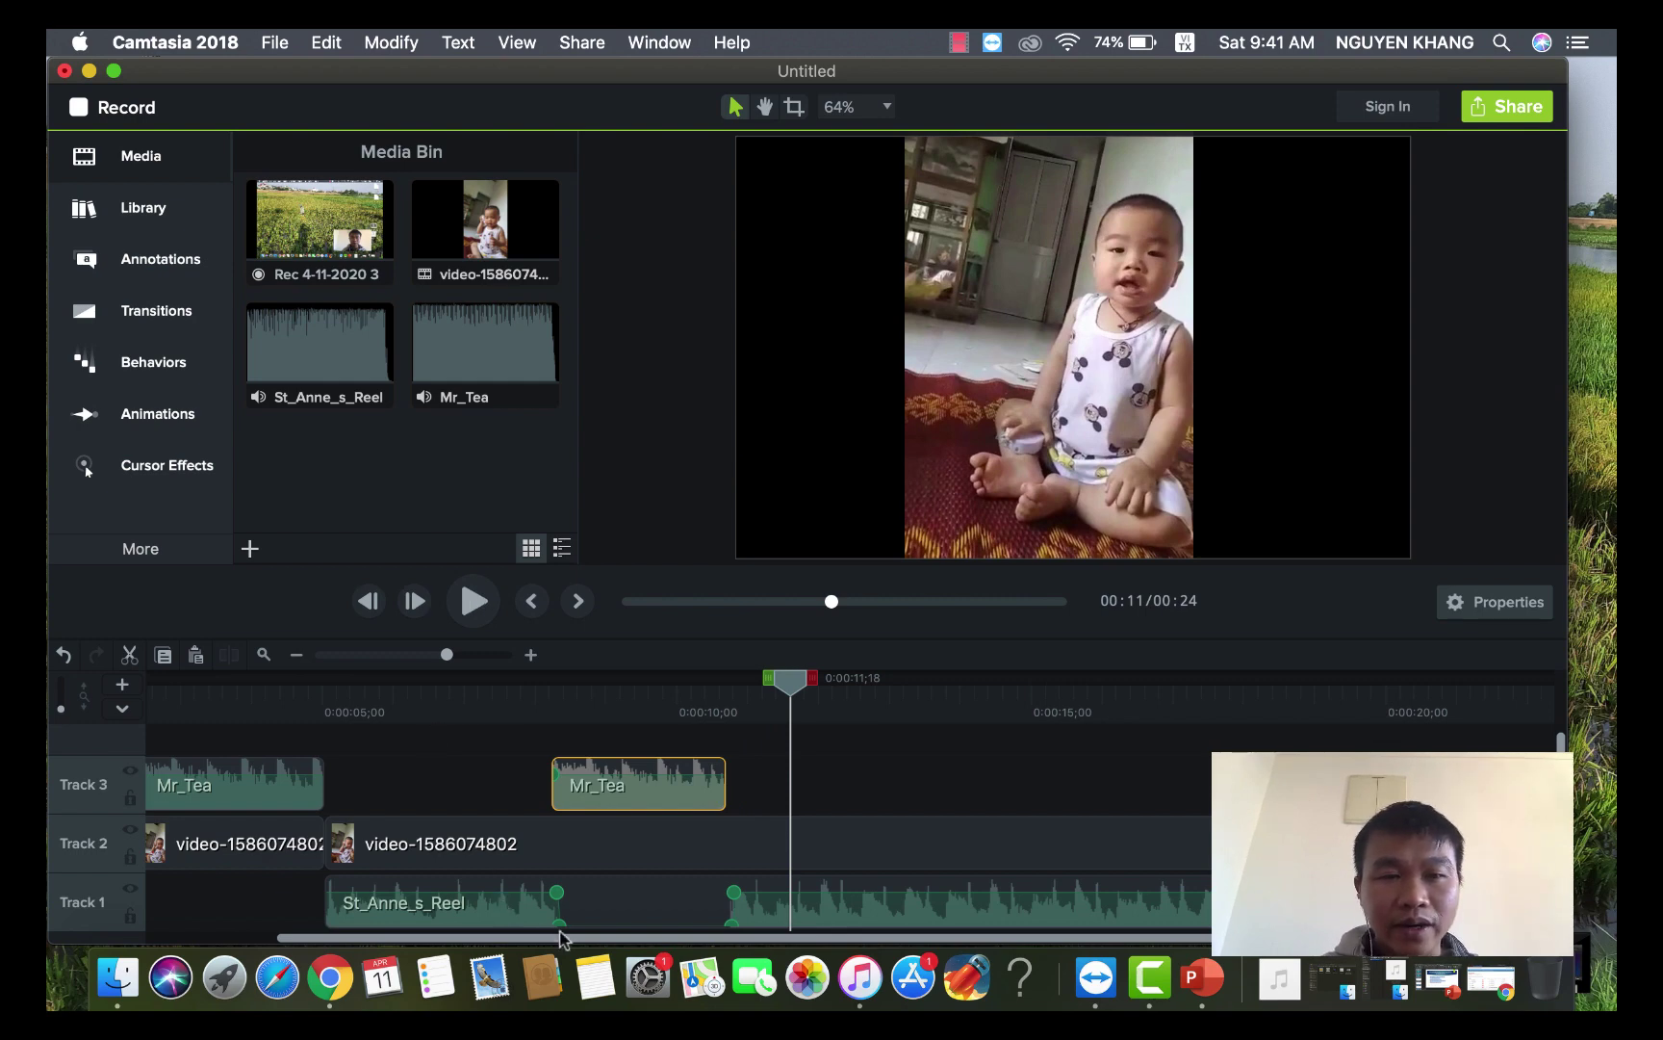
left_click_drag(591, 943, 438, 963)
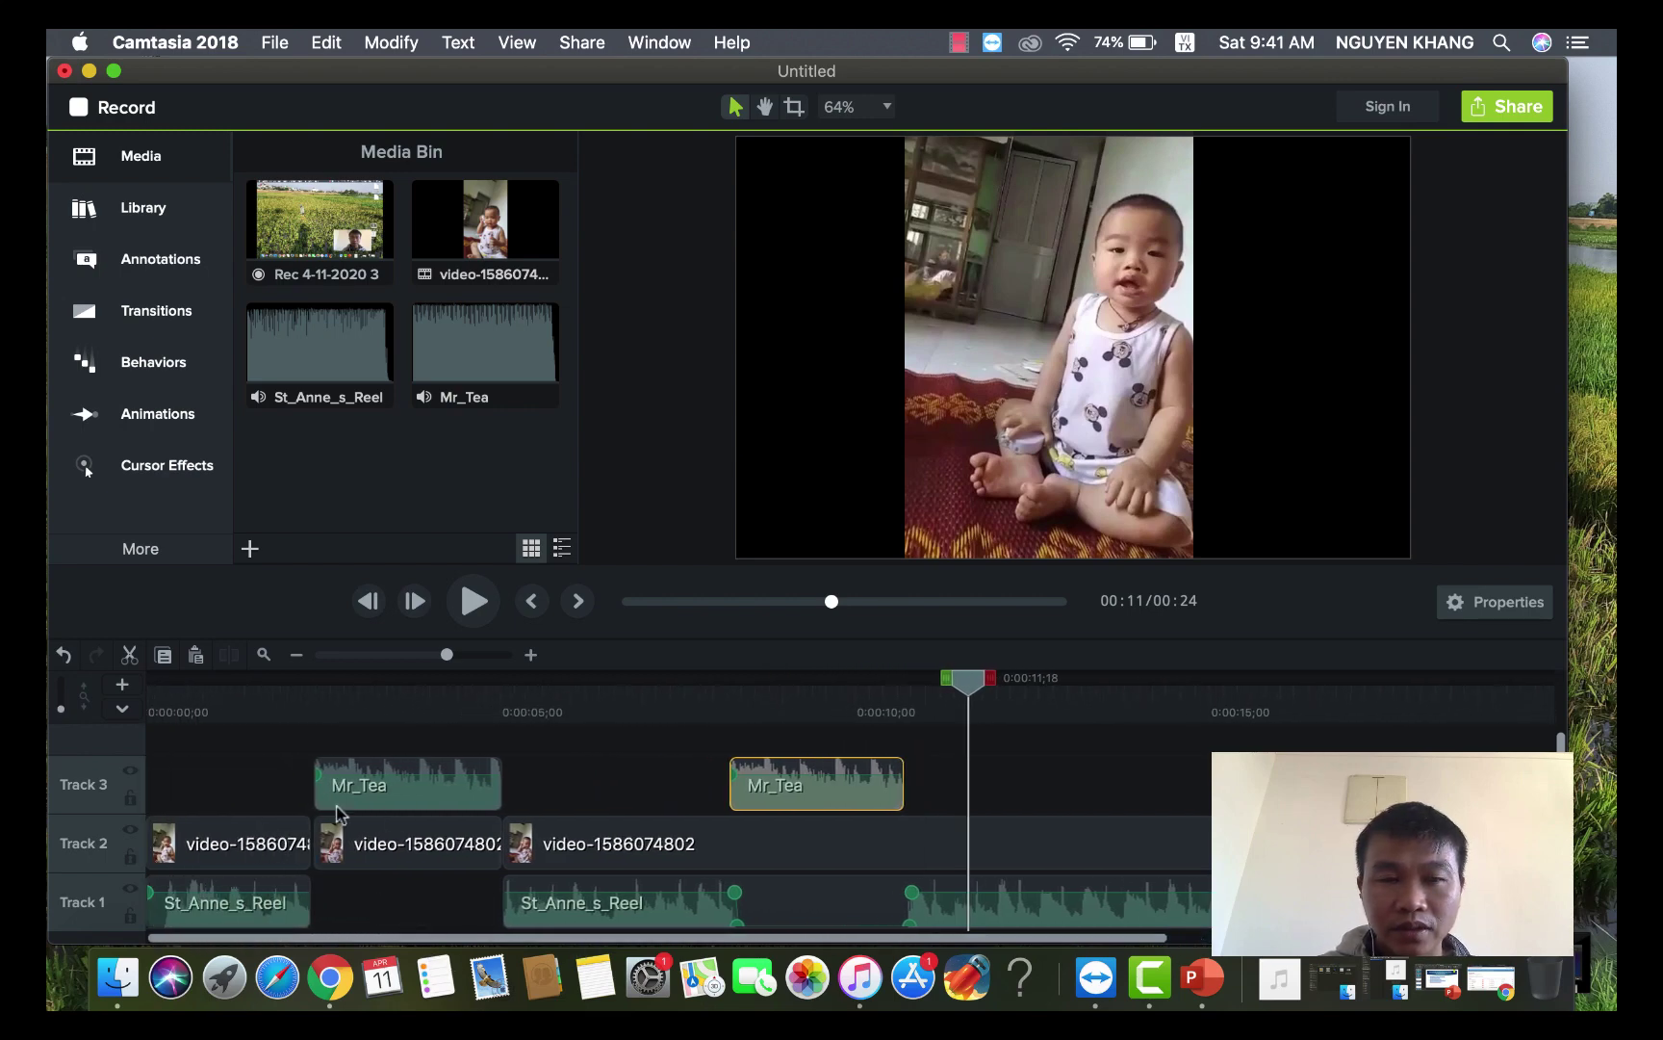
left_click_drag(414, 834, 414, 830)
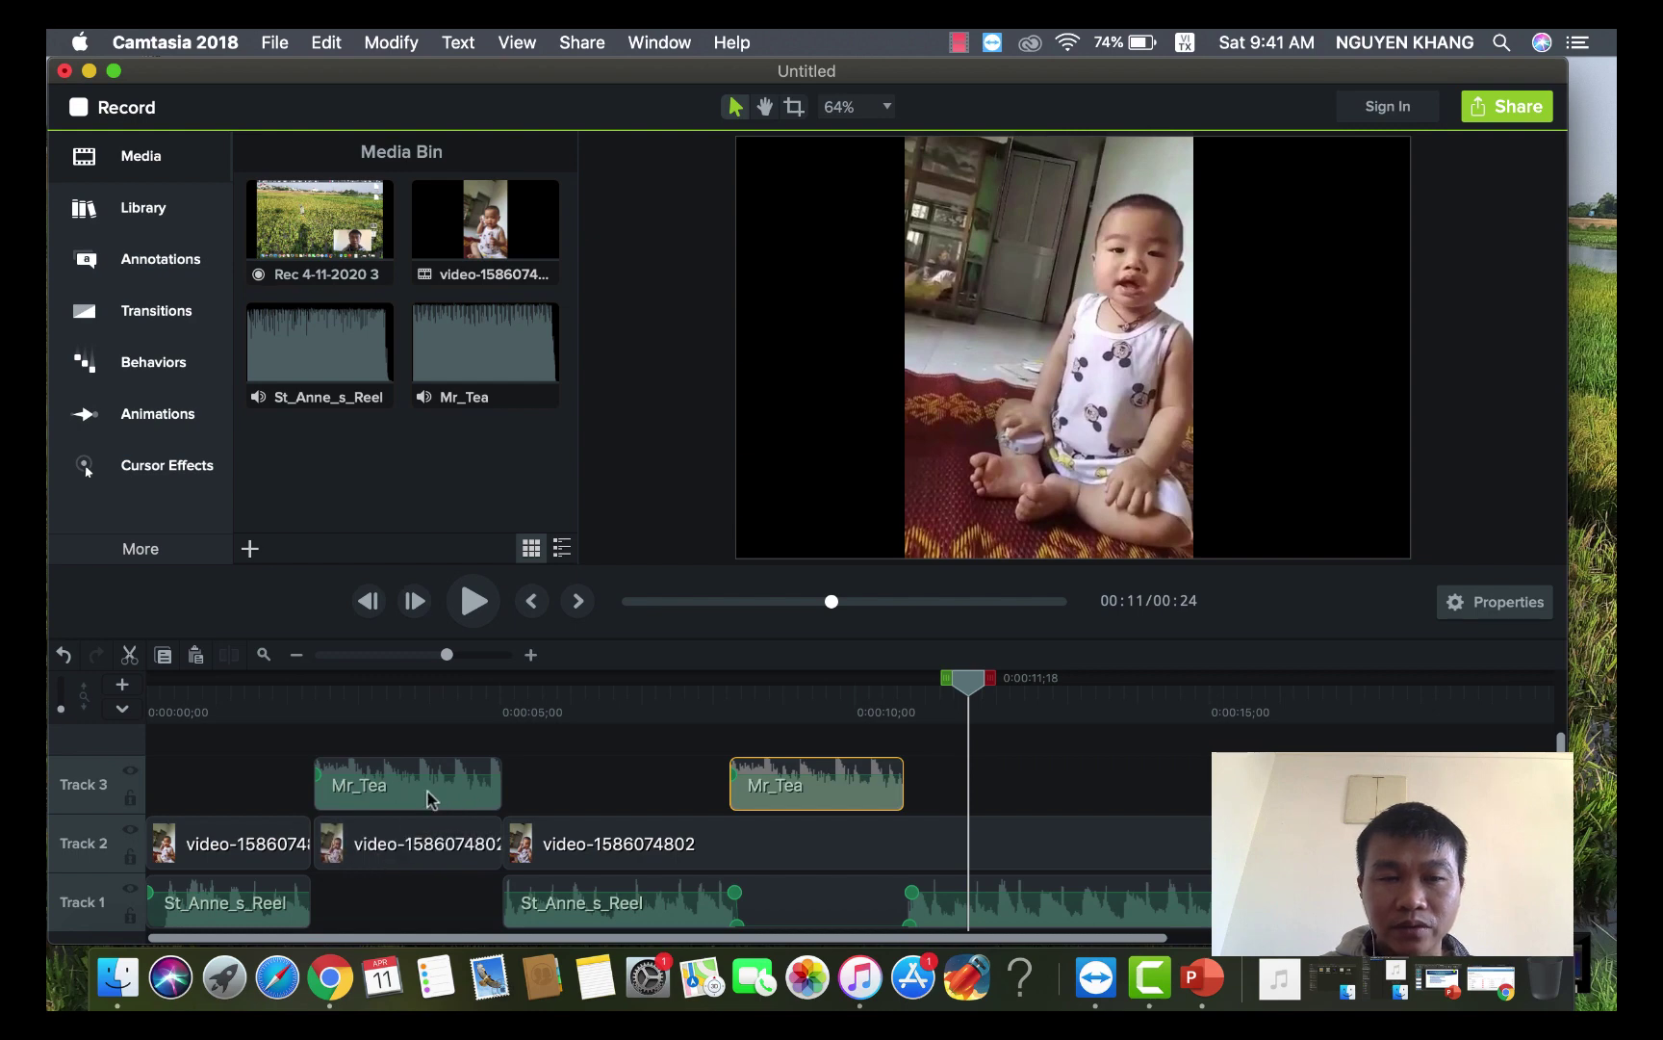
right_click(838, 896)
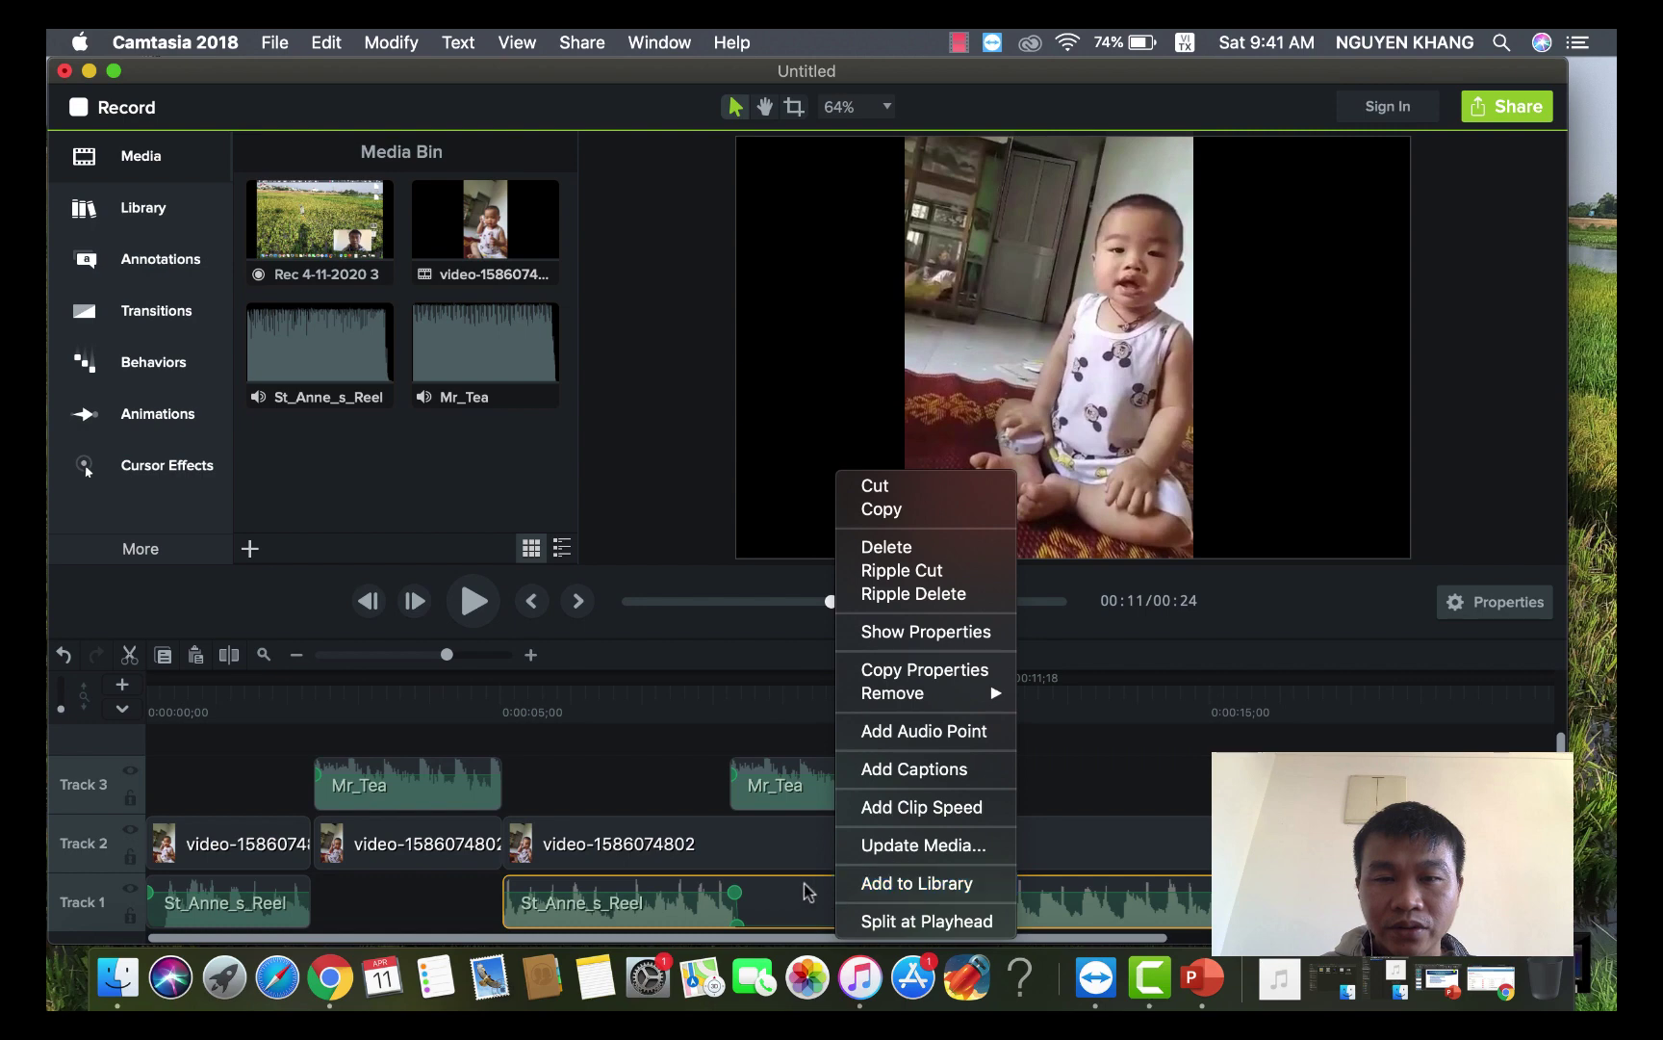
left_click(1077, 749)
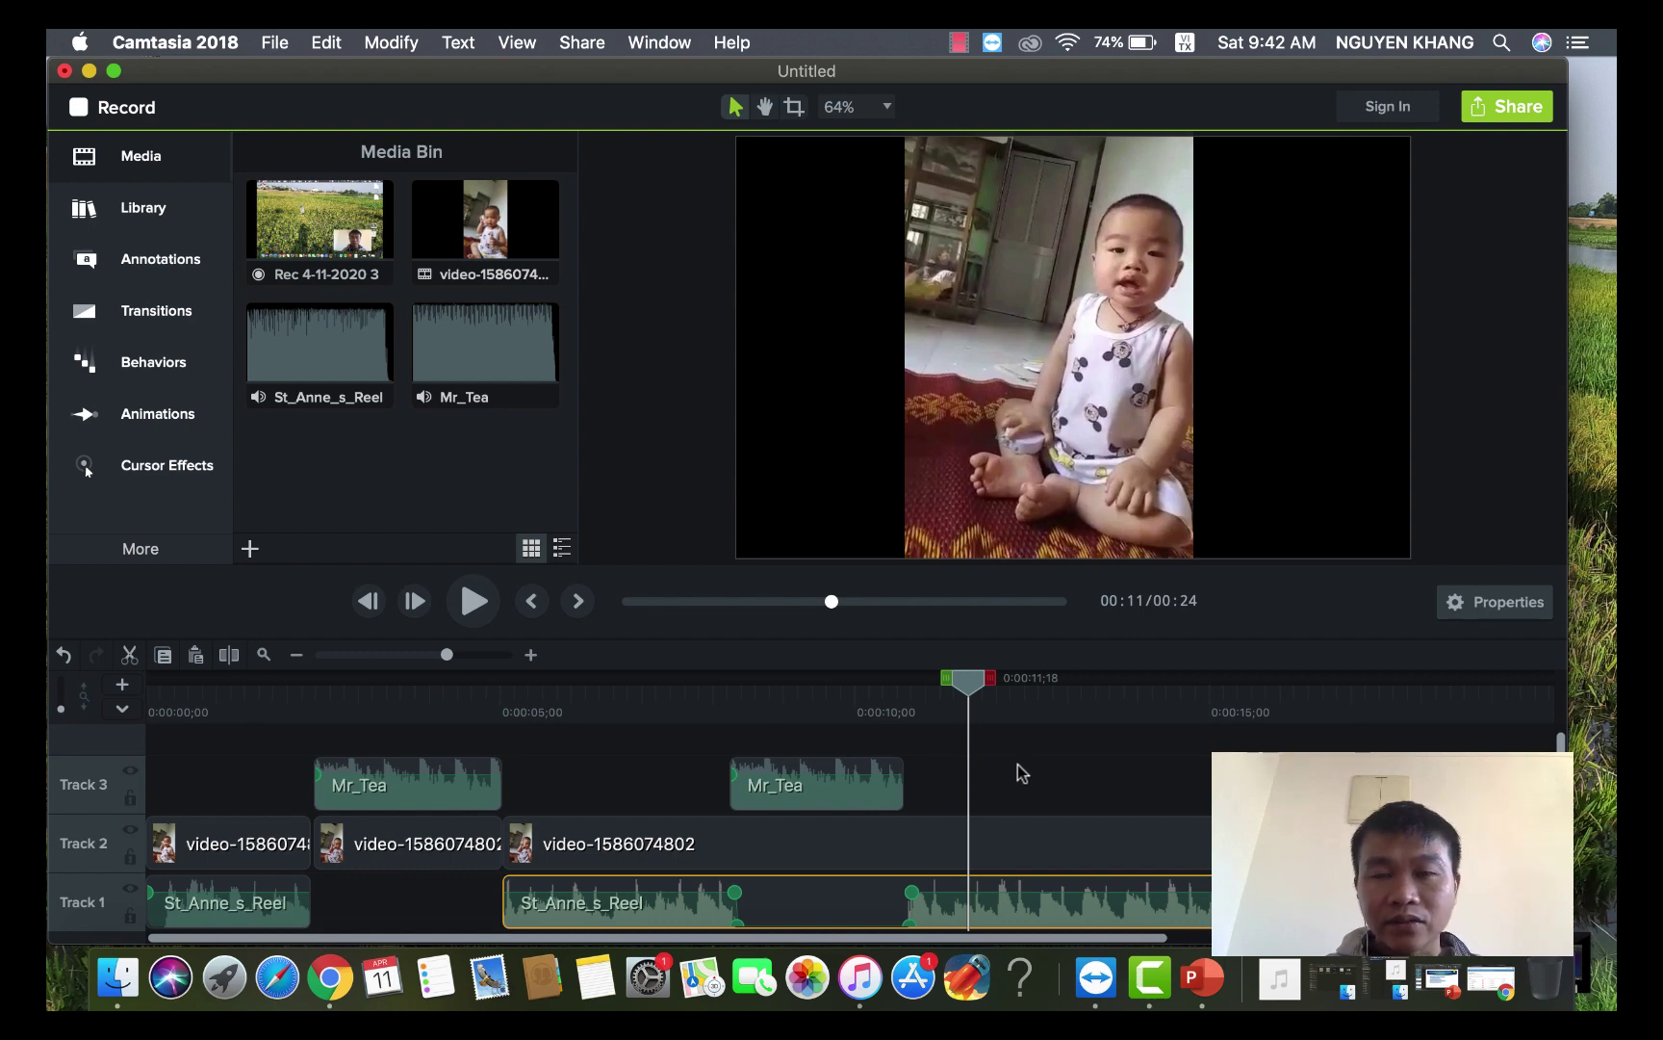
- Add a clip speed to the second St_Anne_s_Reel clip on Track 1 and set its speed to 2.00x
right_click(1039, 892)
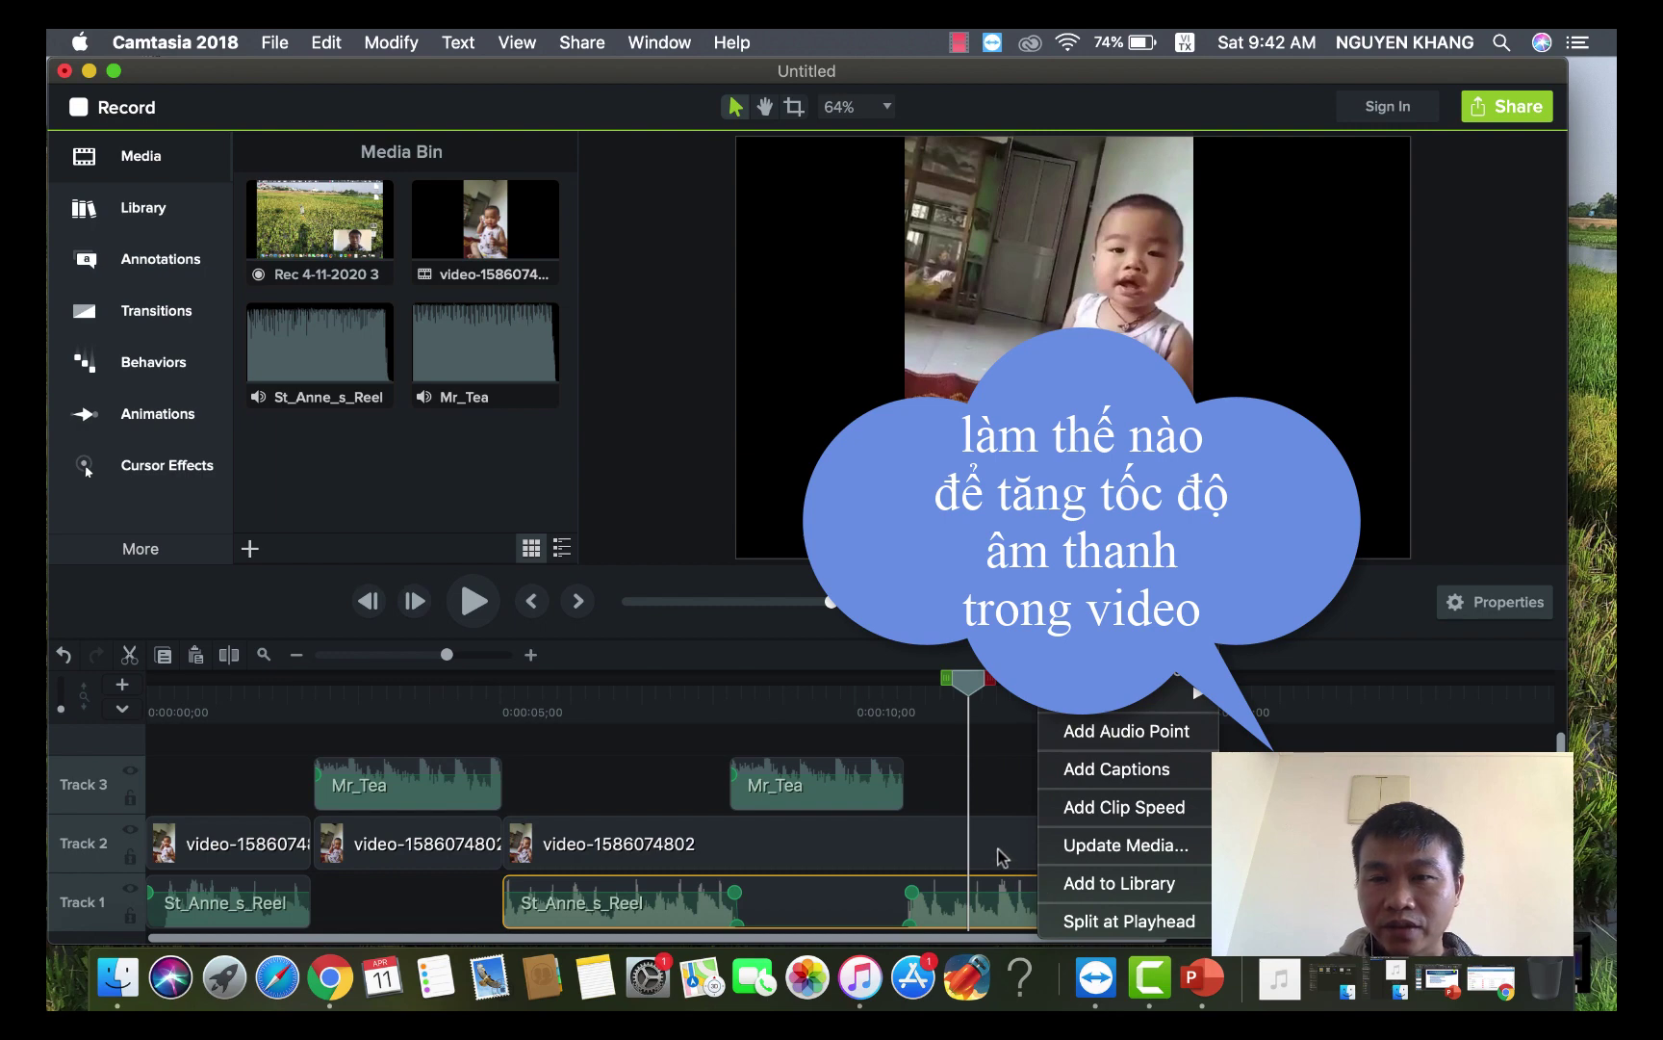
left_click(1134, 807)
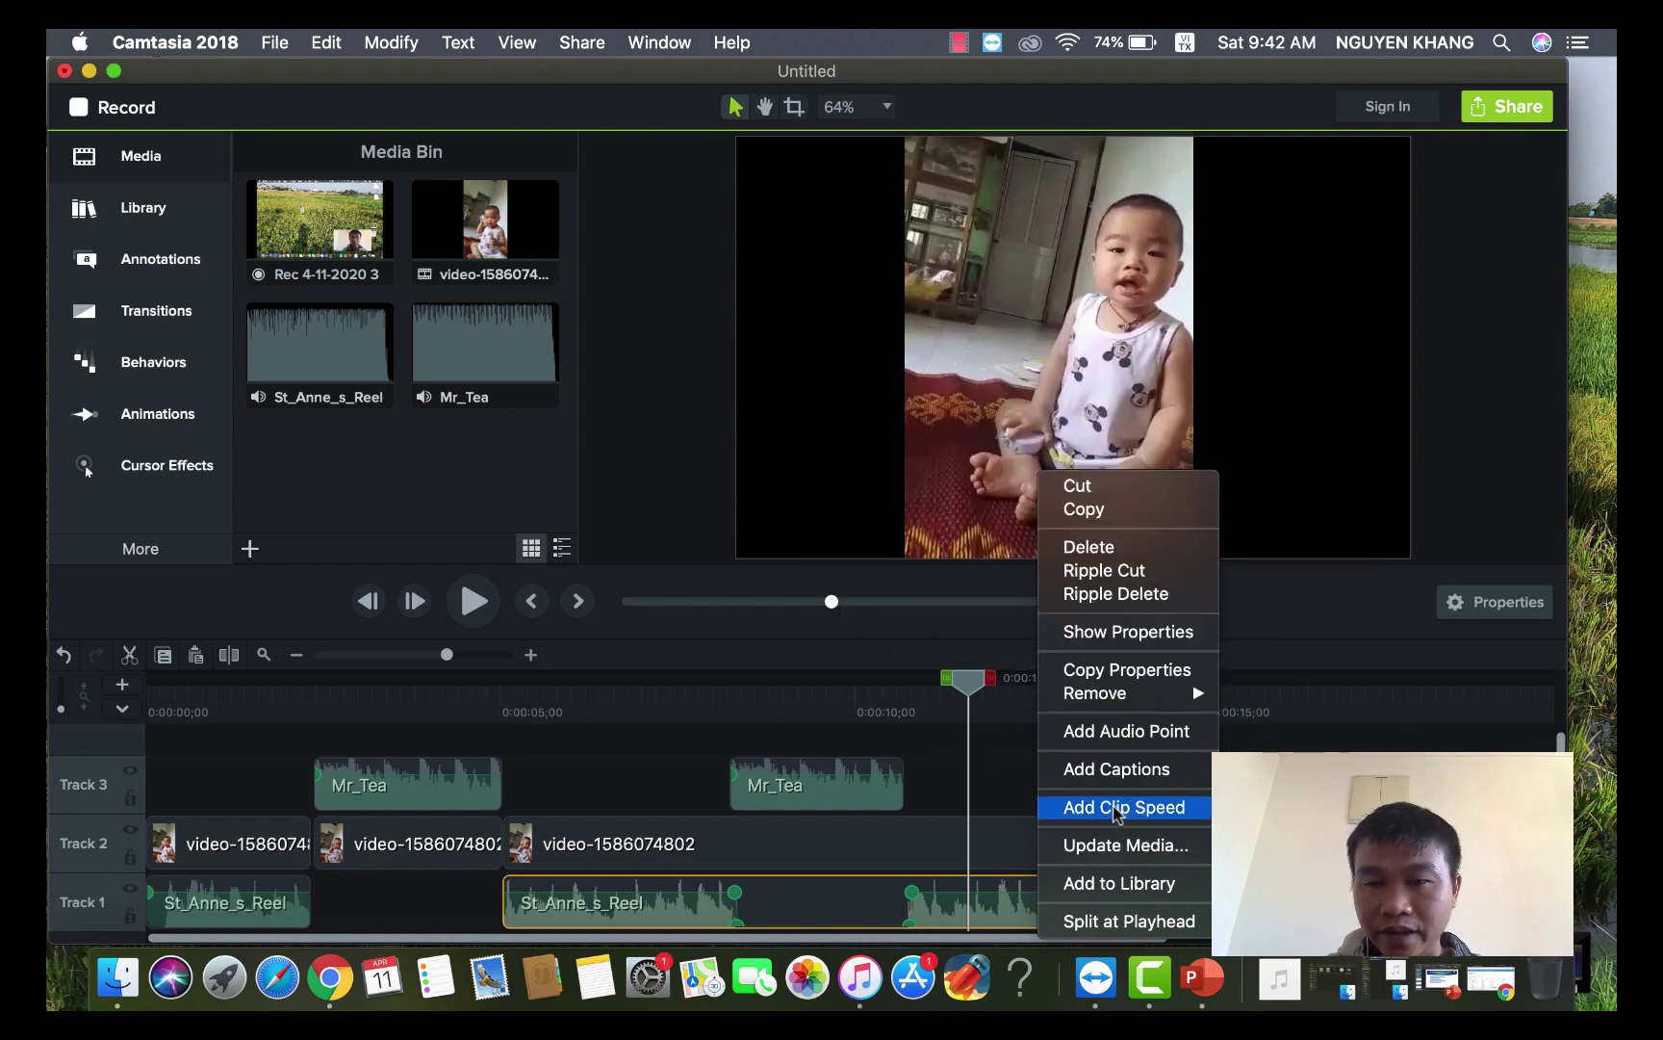
left_click(1134, 808)
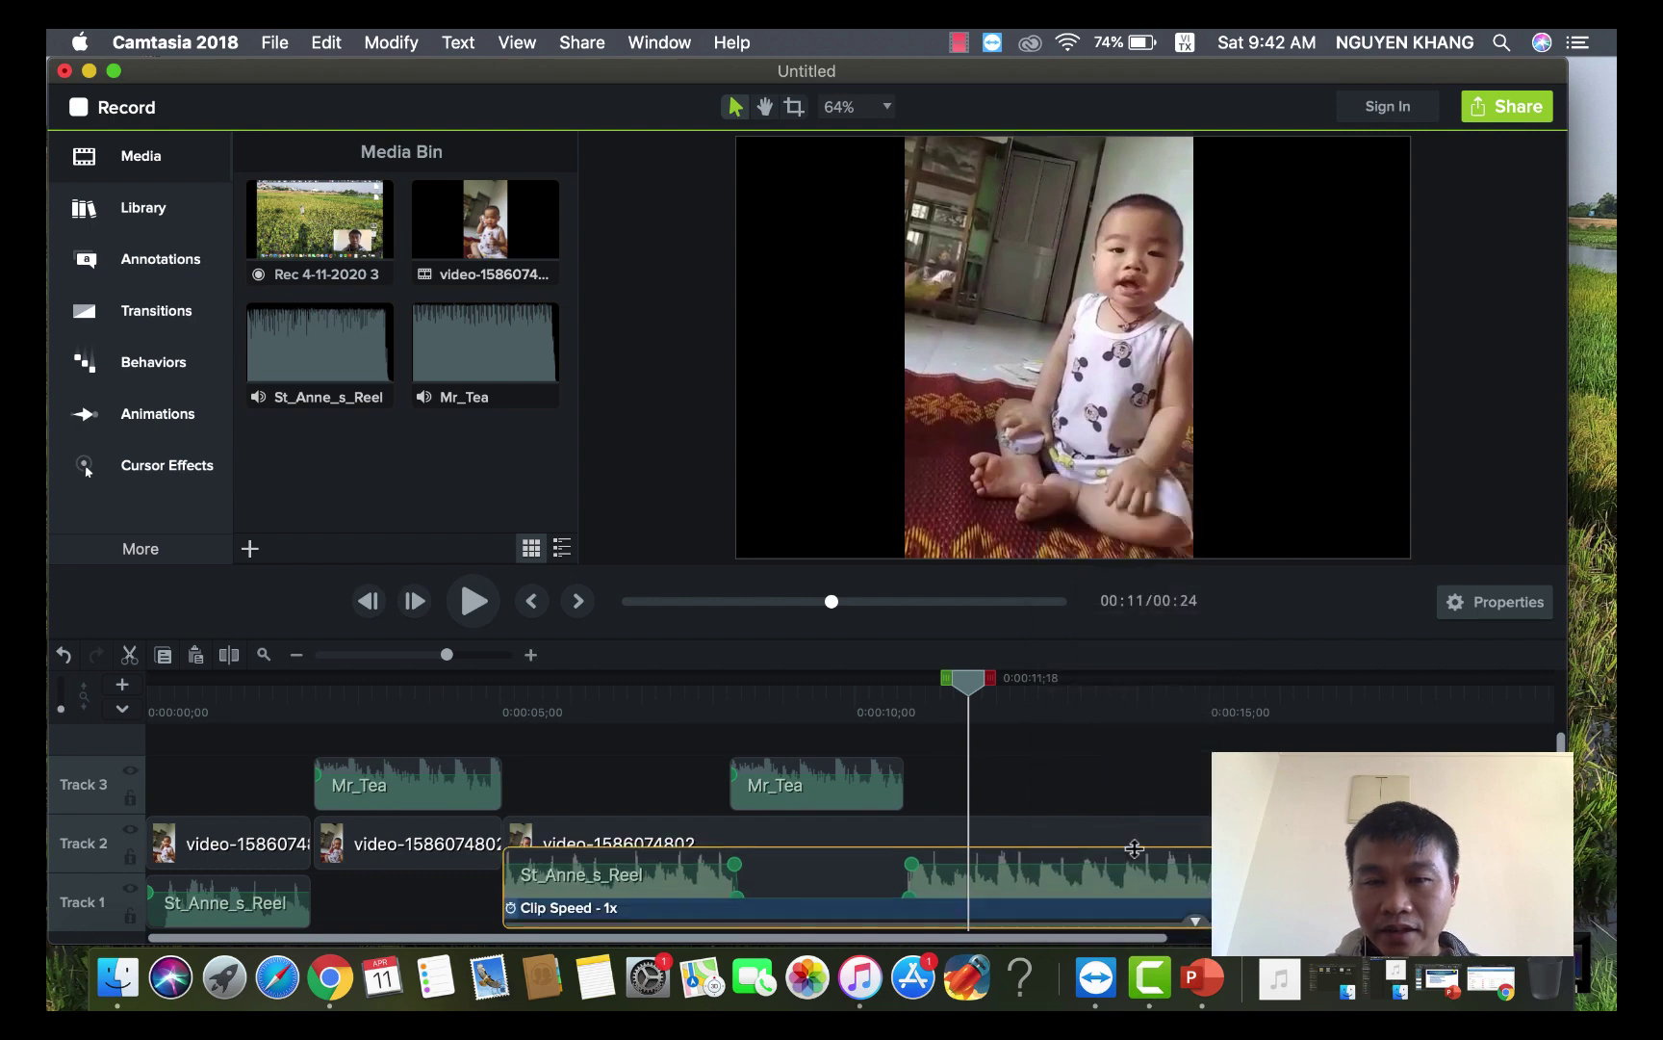
left_click(619, 910)
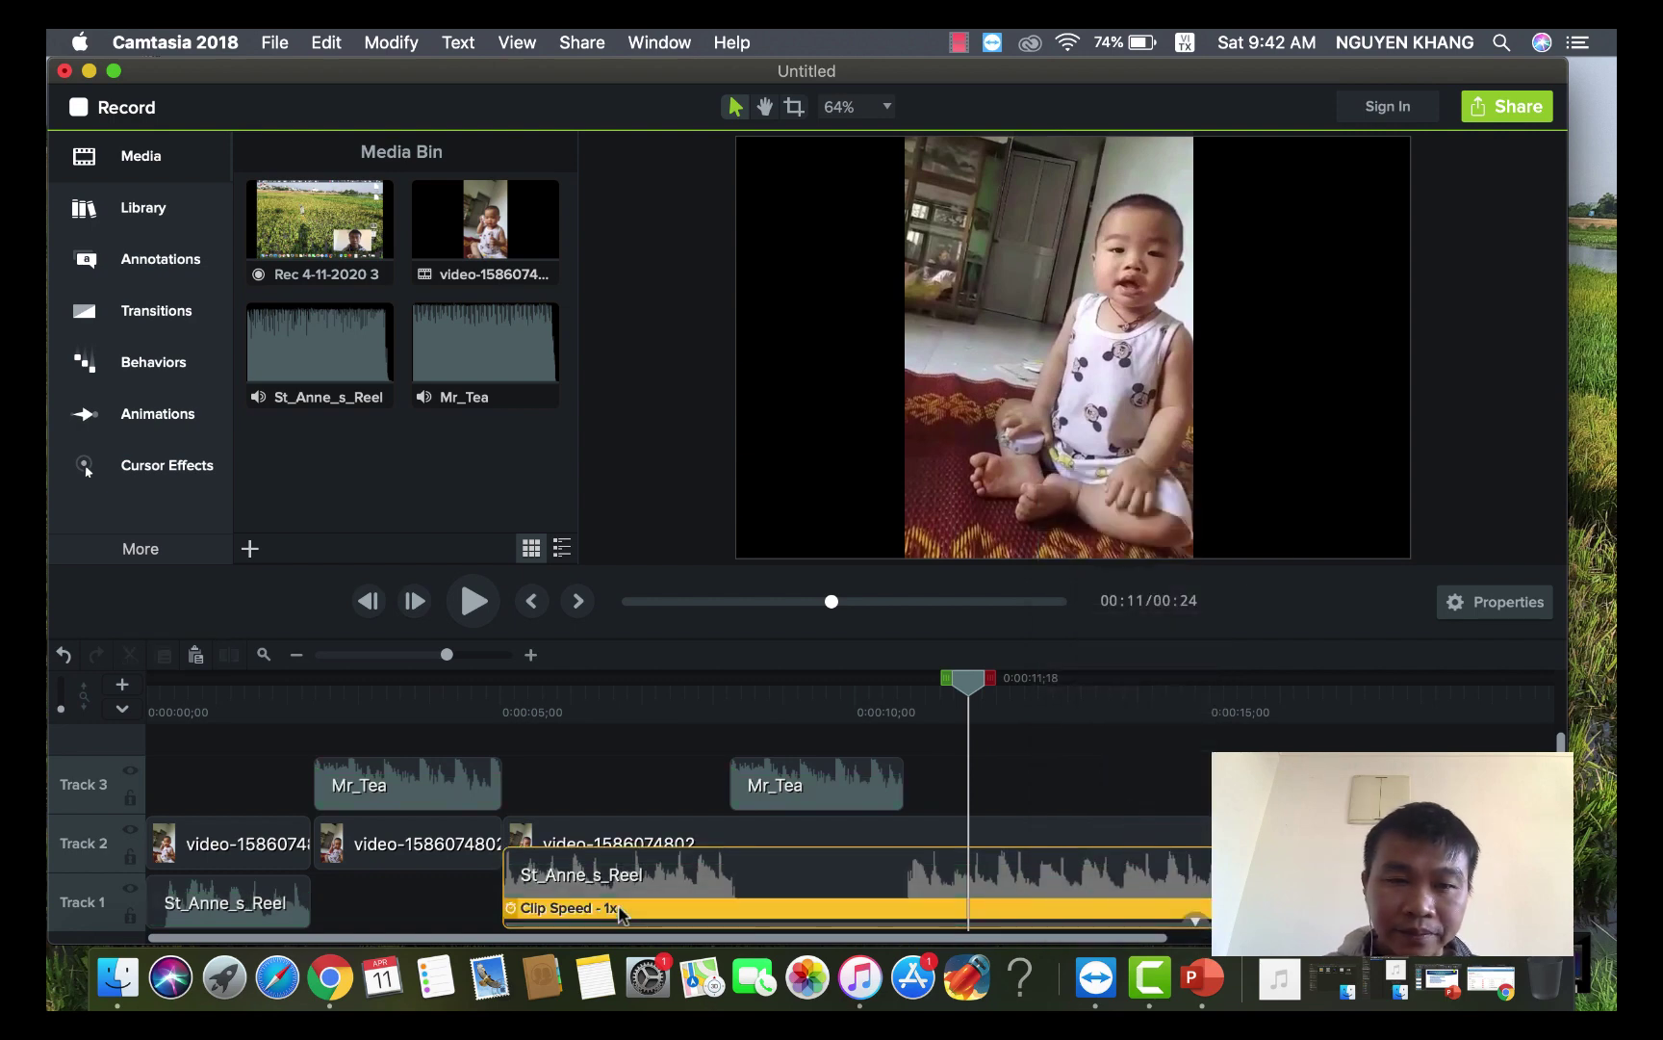
left_click(1472, 605)
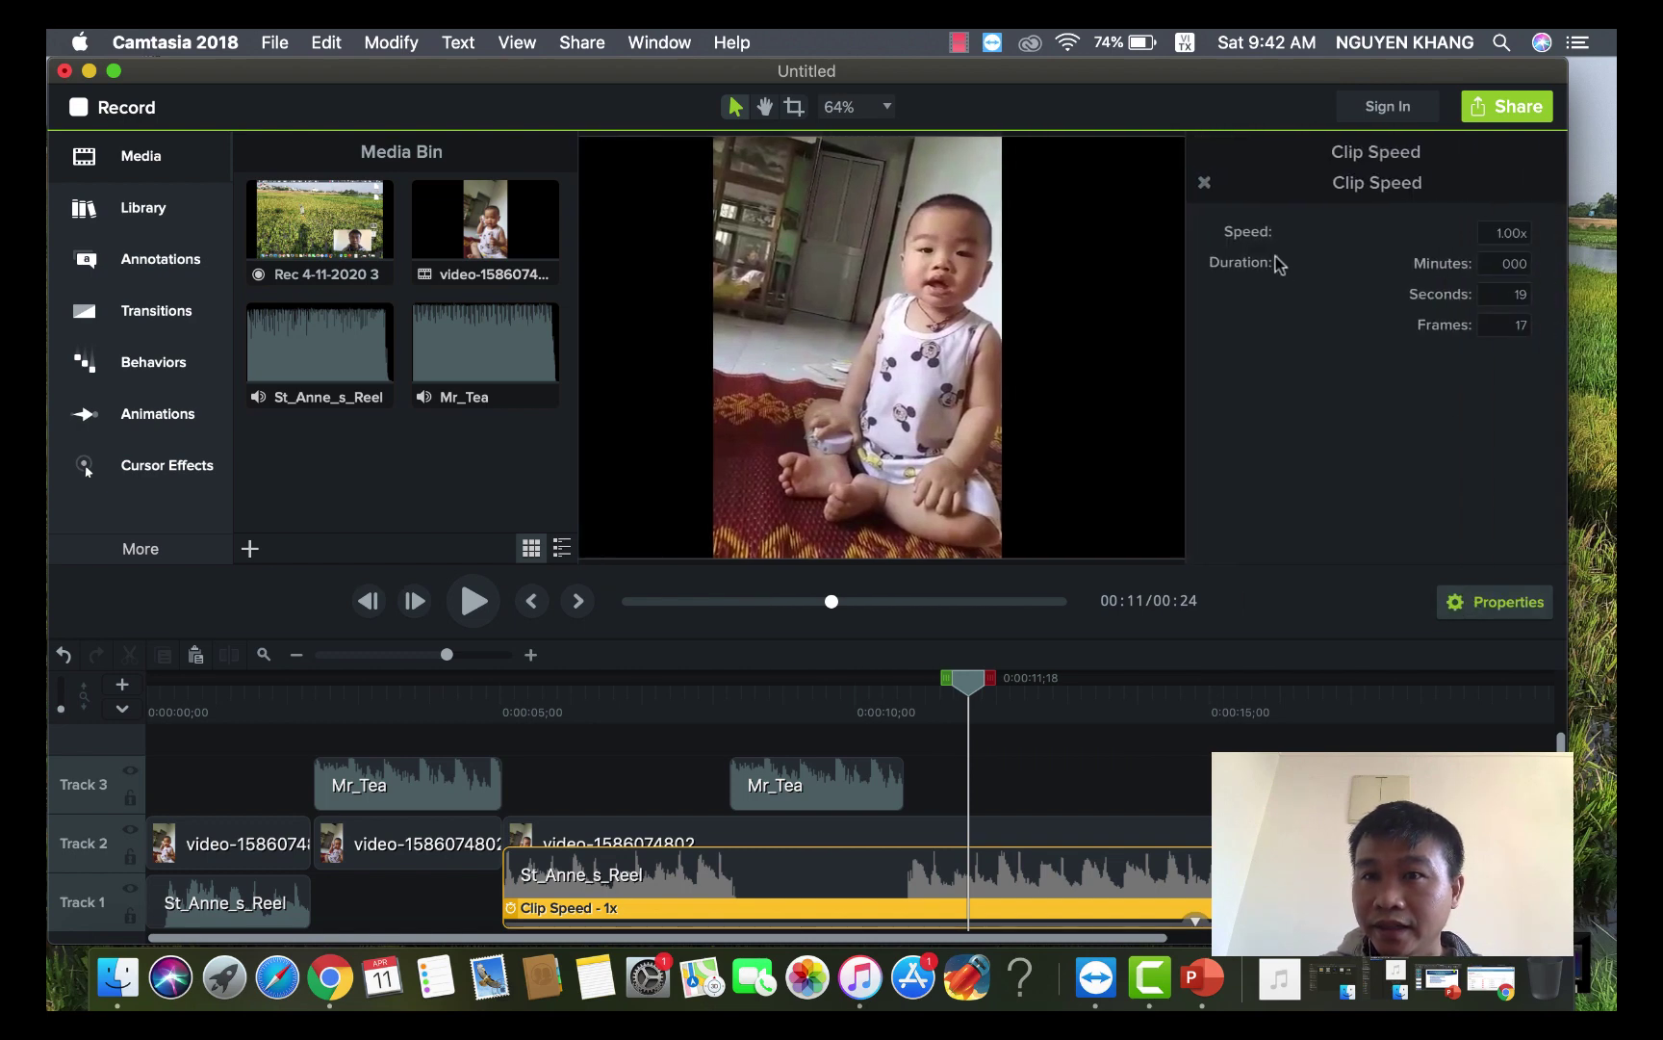
left_click(1495, 229)
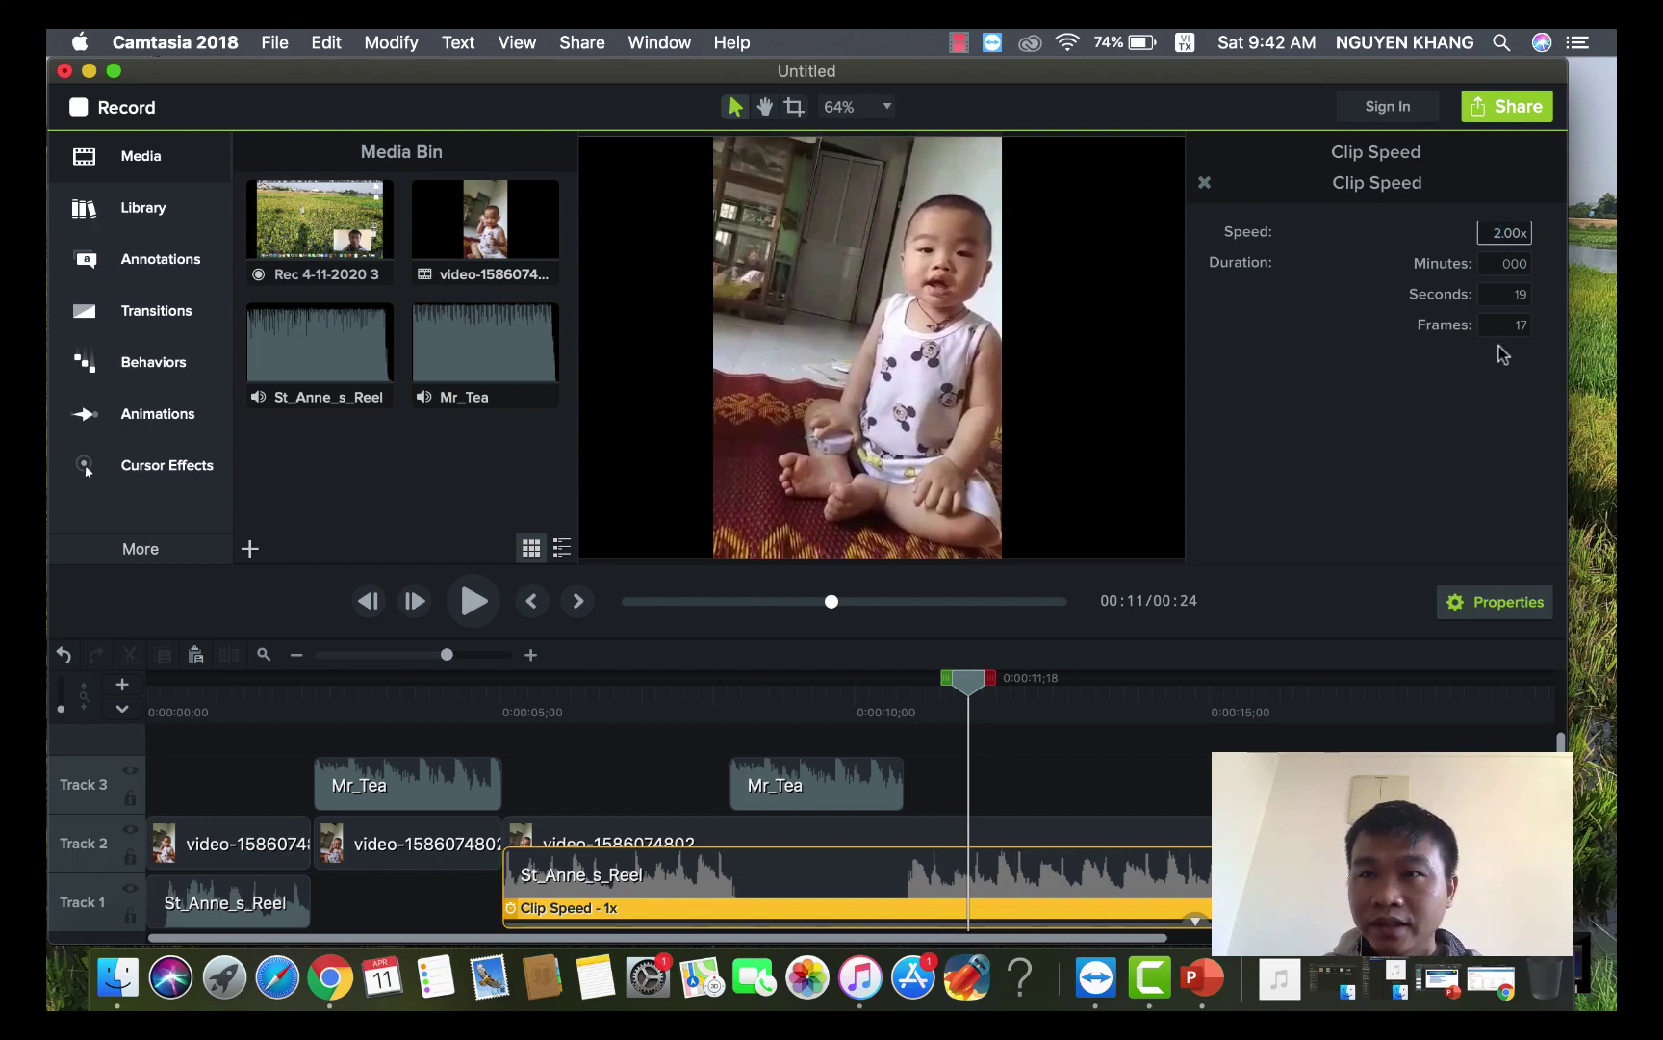
left_click(1502, 296)
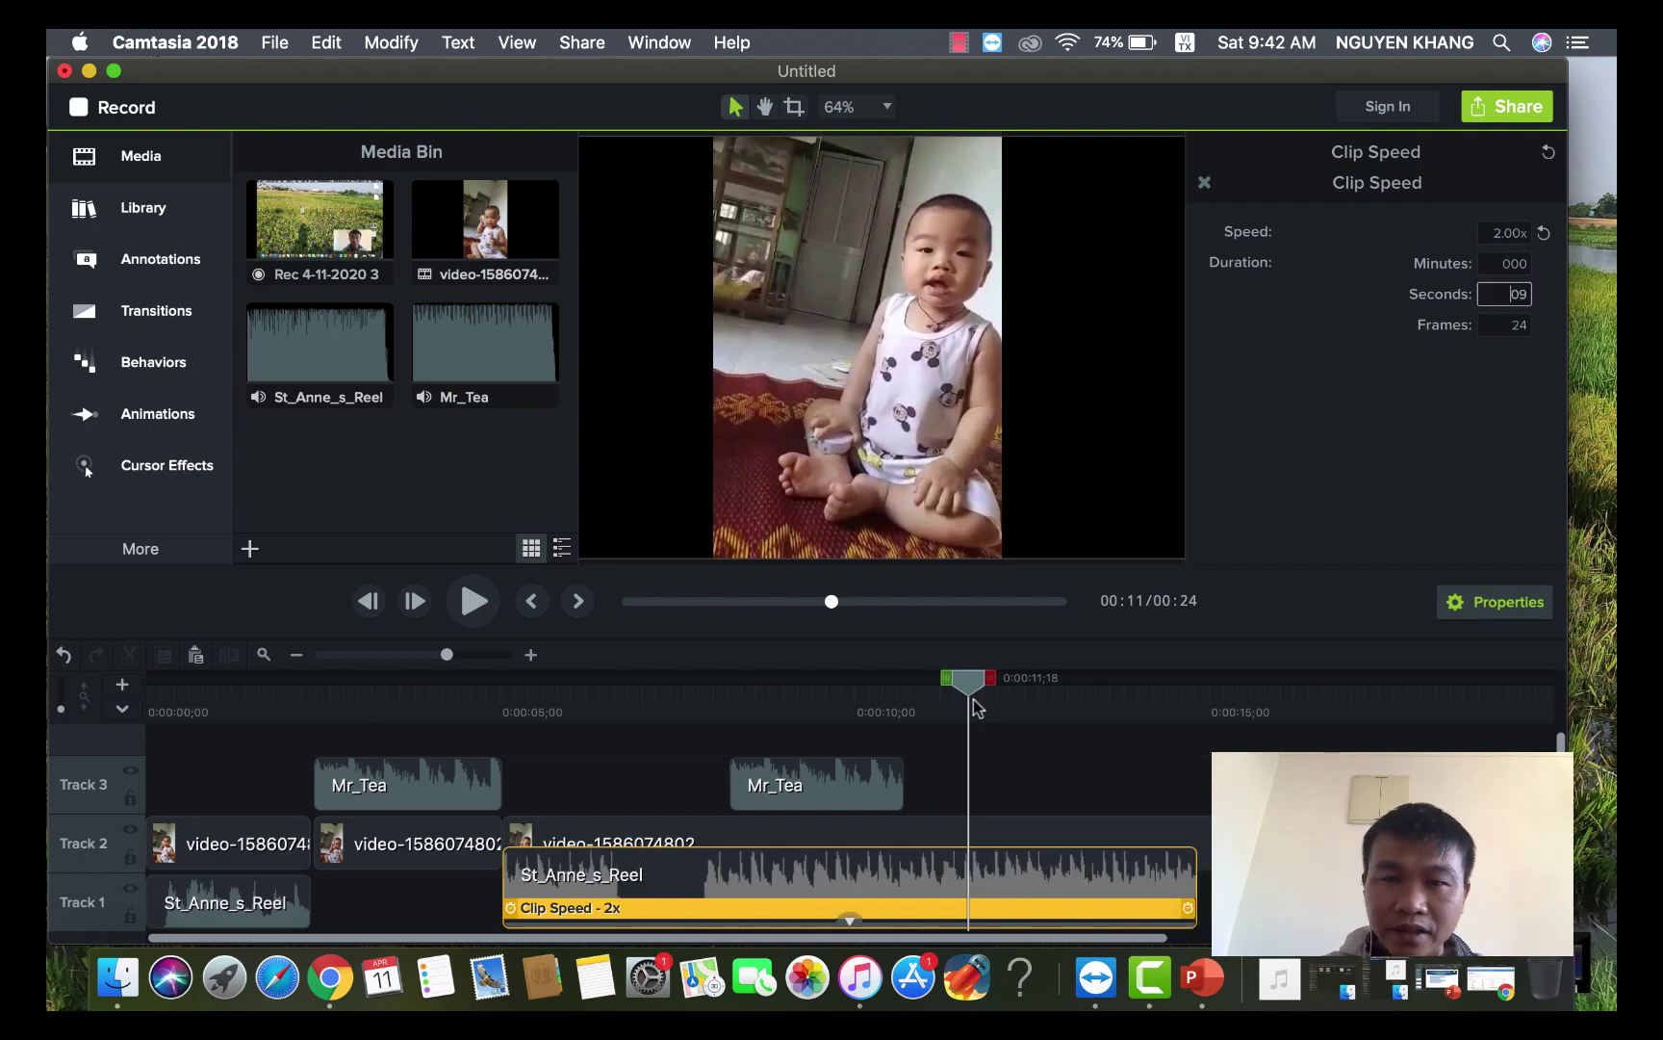
- Play from 0:00:05;17 to check how the sped-up second St_Anne_s_Reel clip sounds with the video
left_click_drag(969, 682, 544, 767)
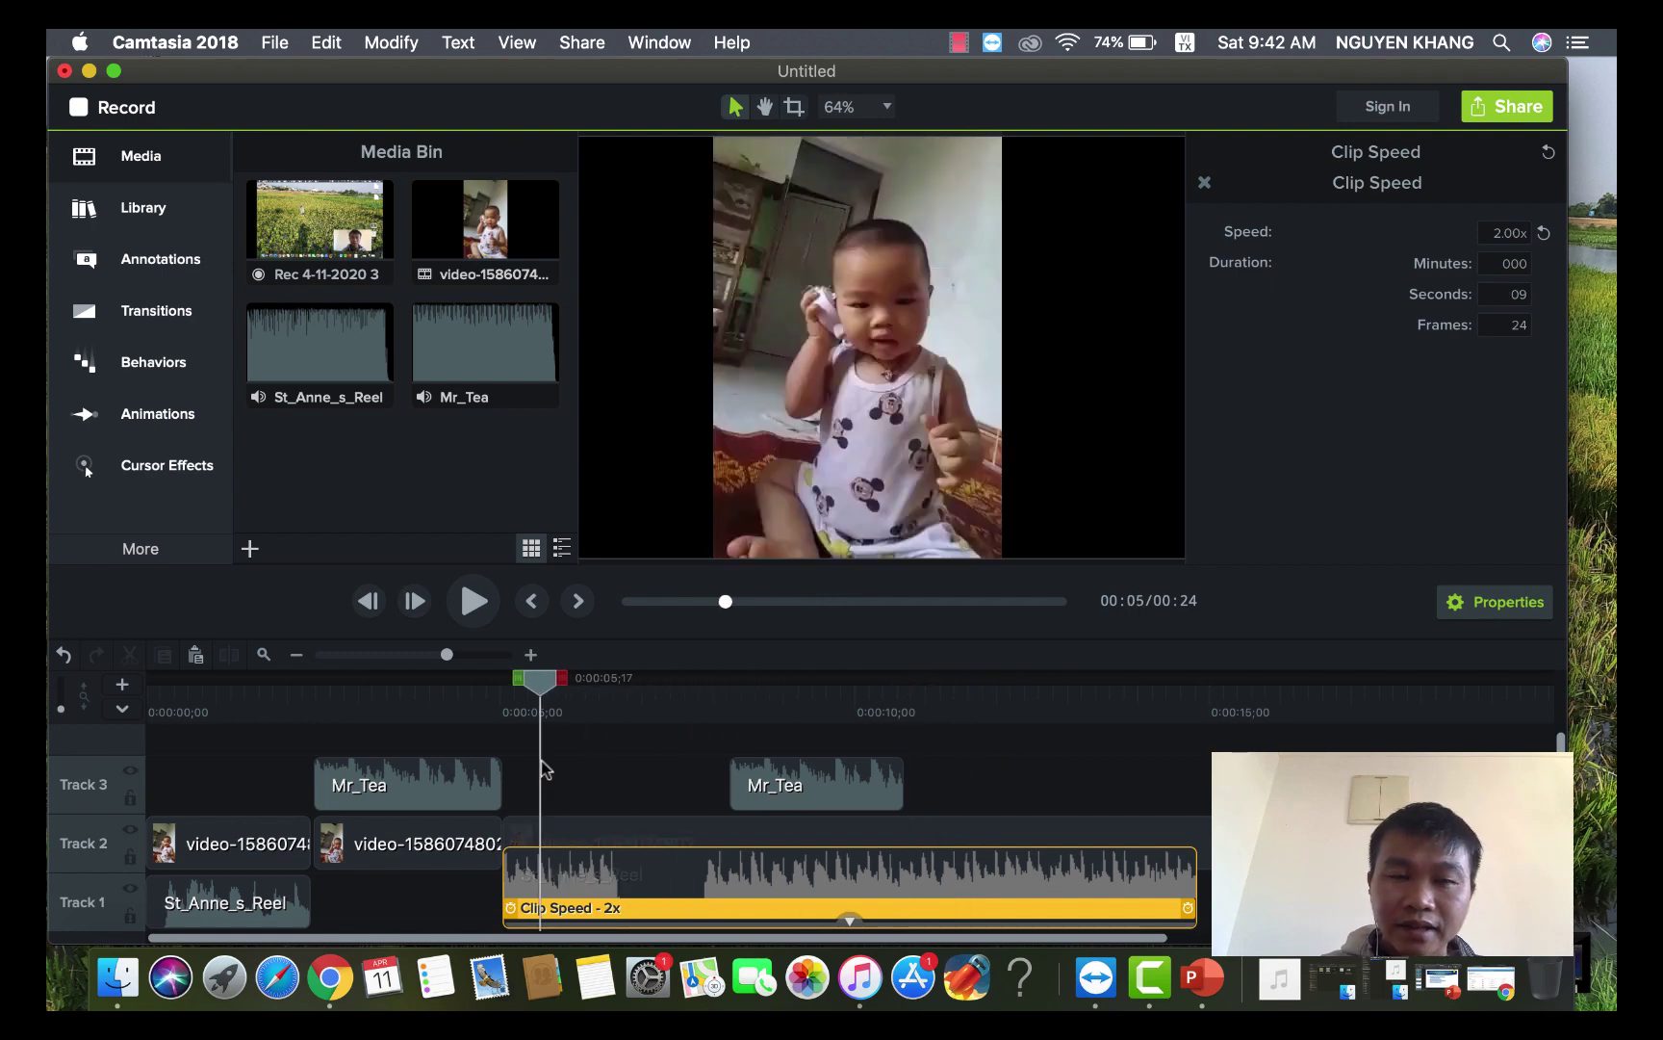
key("space")
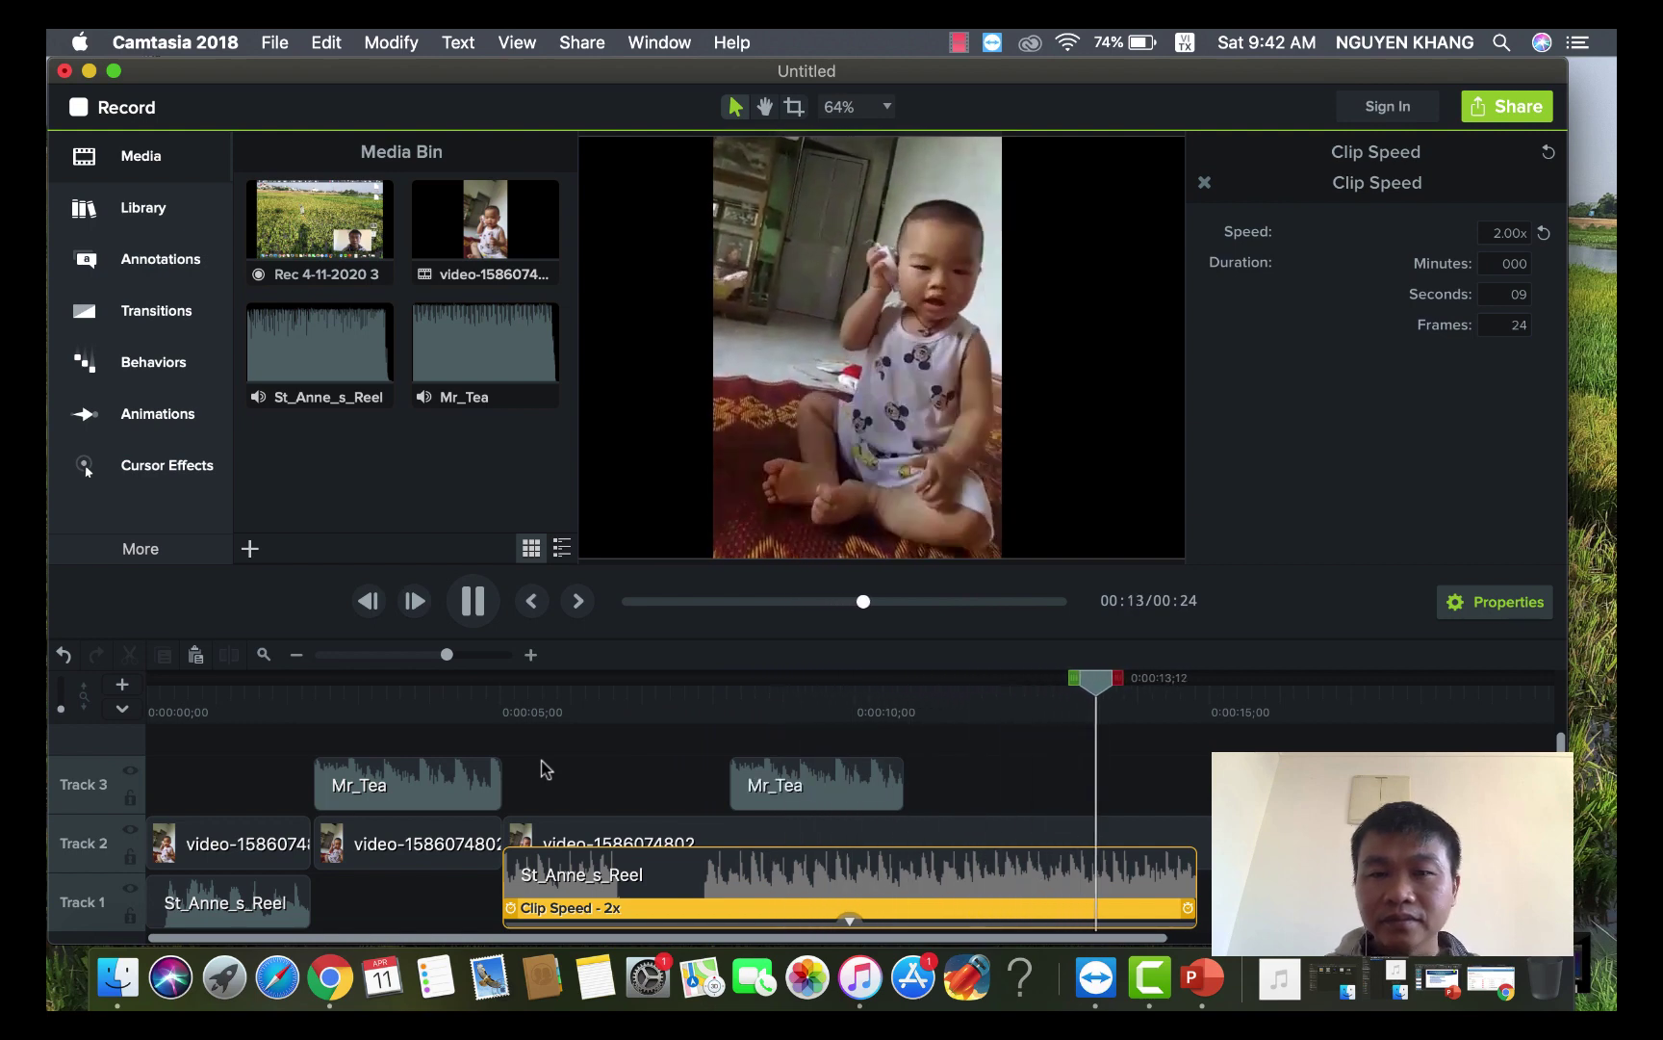
key("space")
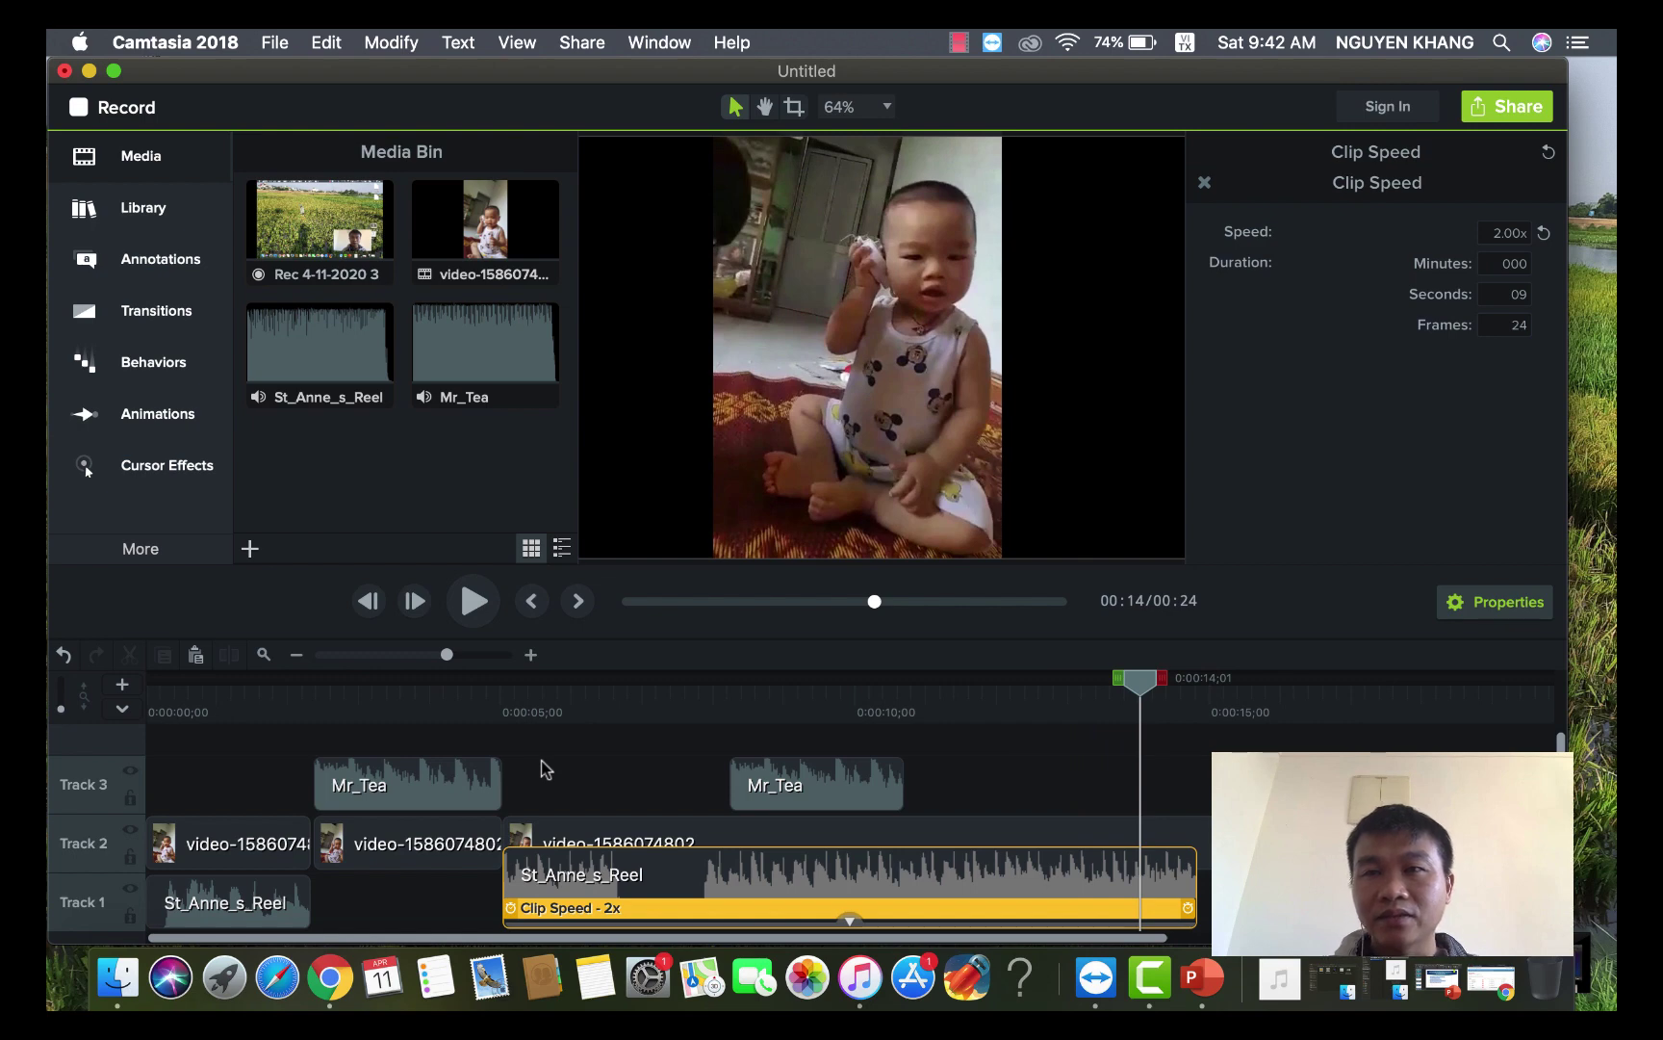
key("super+Tab")
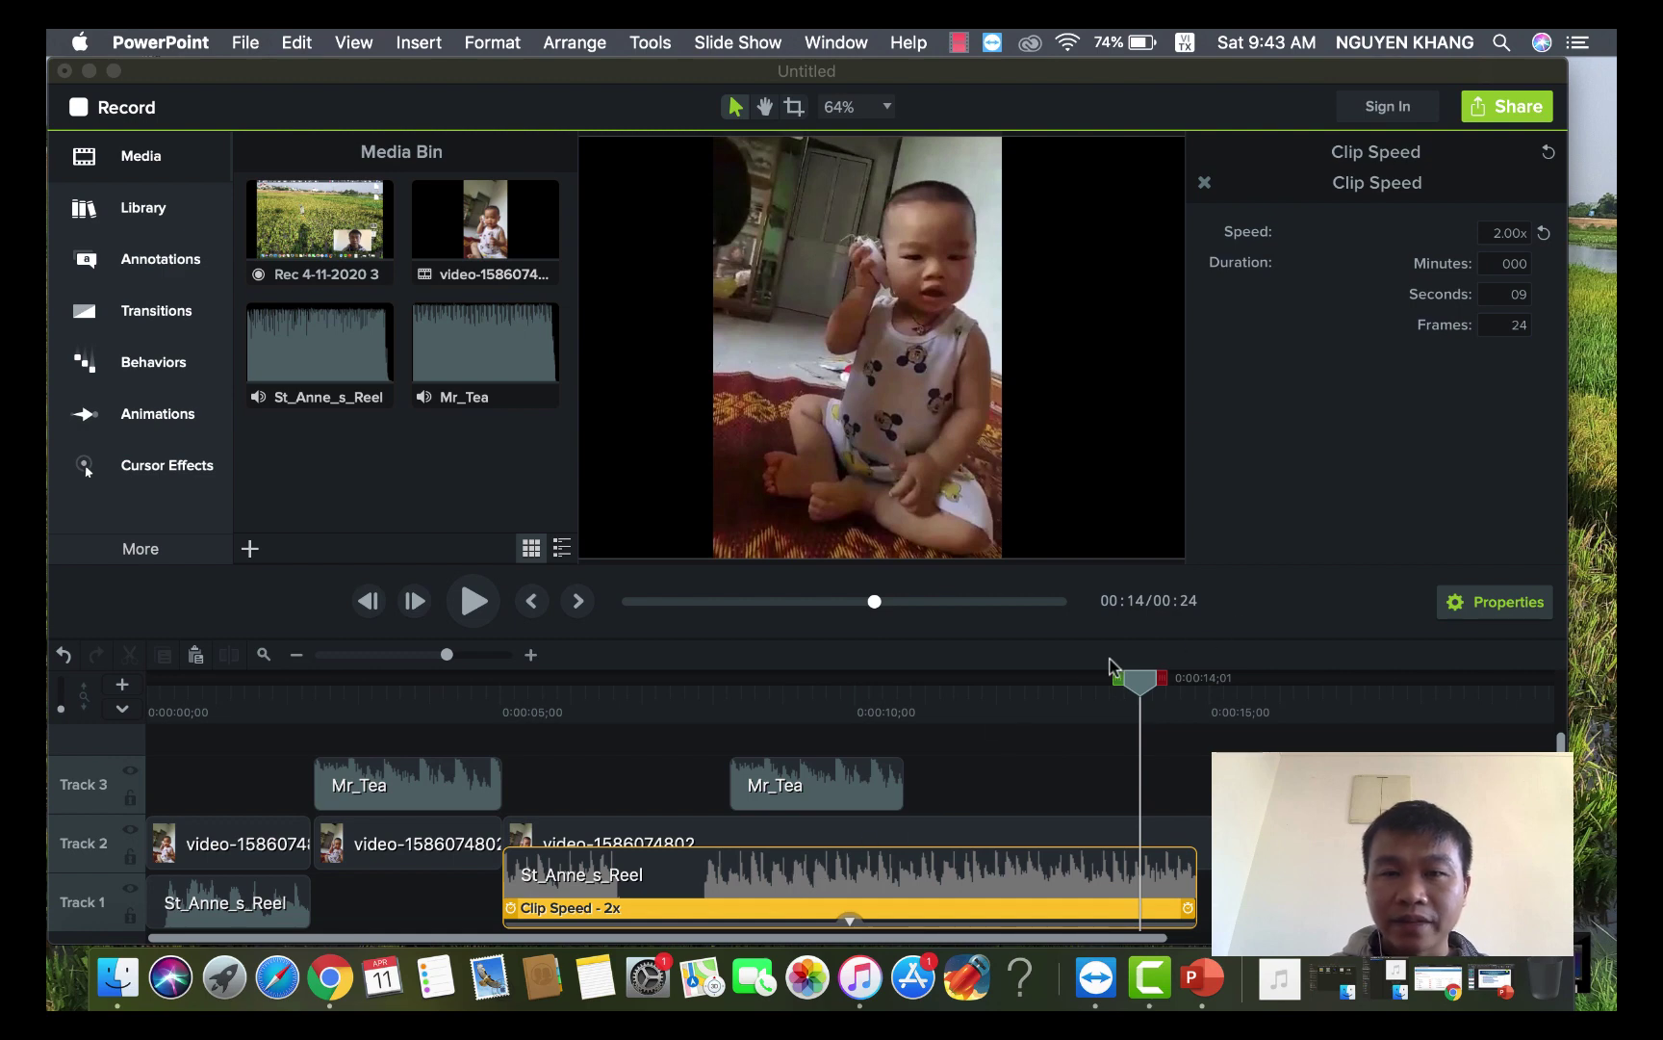
- Set the speed of the second St_Anne_s_Reel clip on Track 1 to 1.00x and remove its clip speed effect
left_click(691, 882)
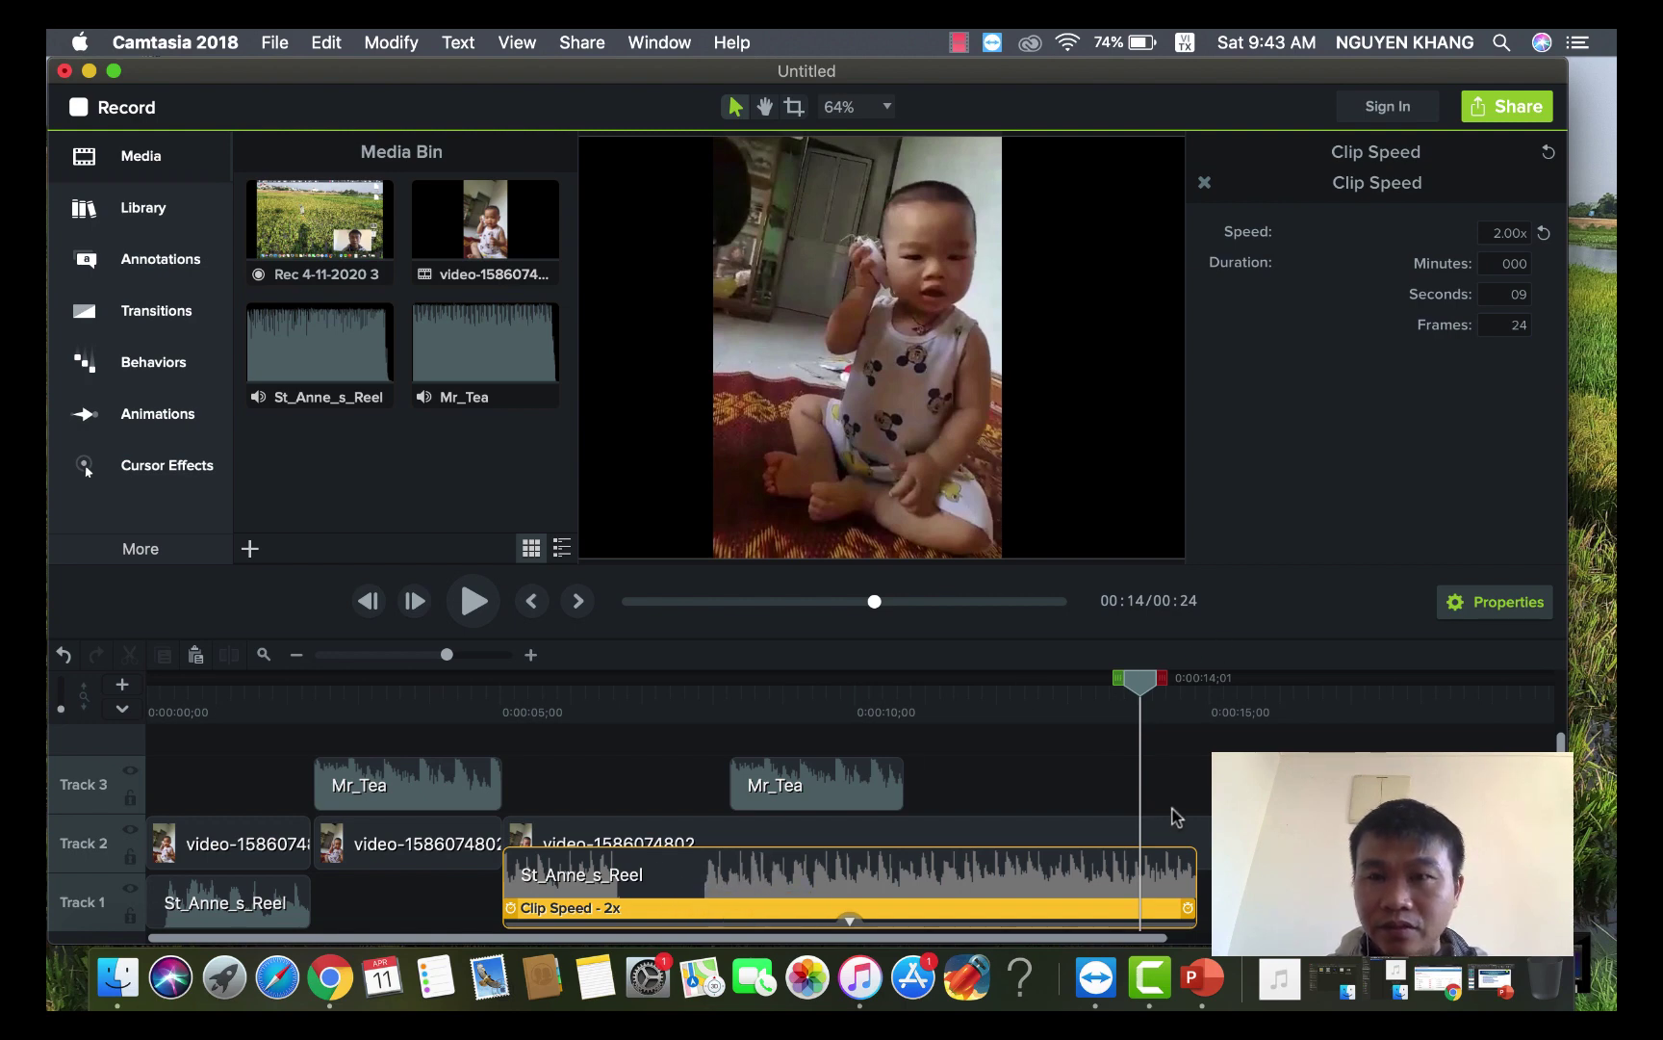
left_click(1495, 232)
left_click_drag(1495, 231, 1504, 232)
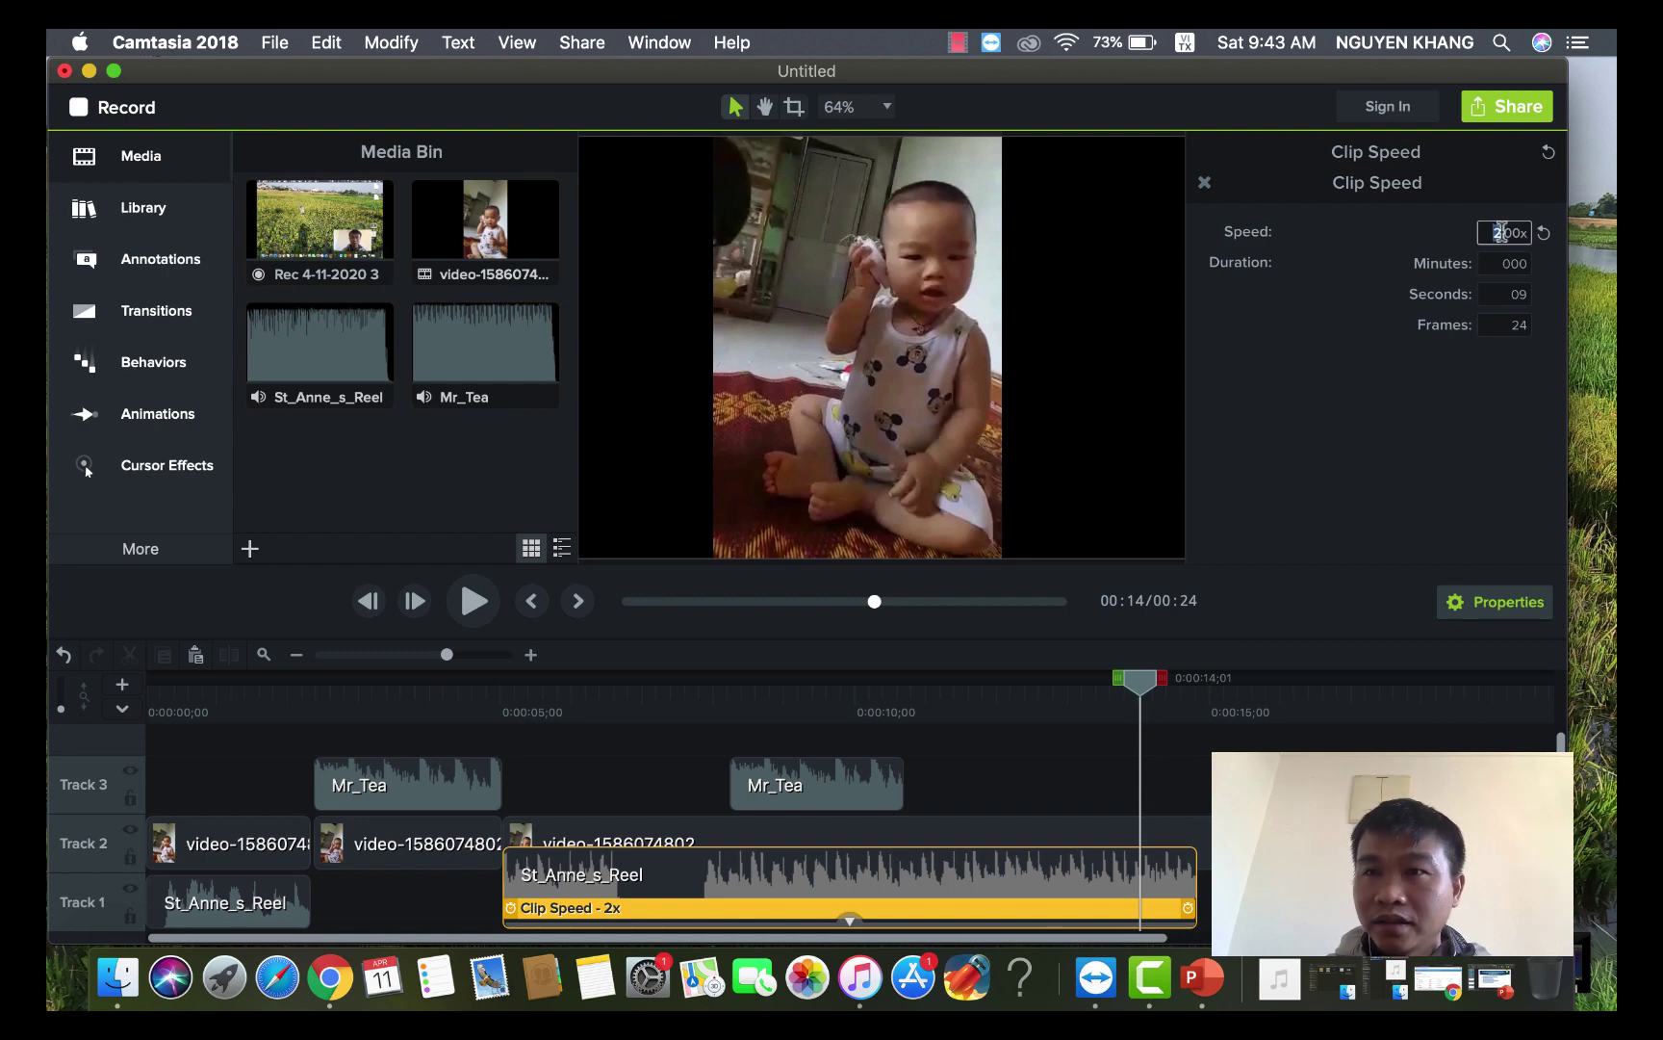
left_click(1501, 232)
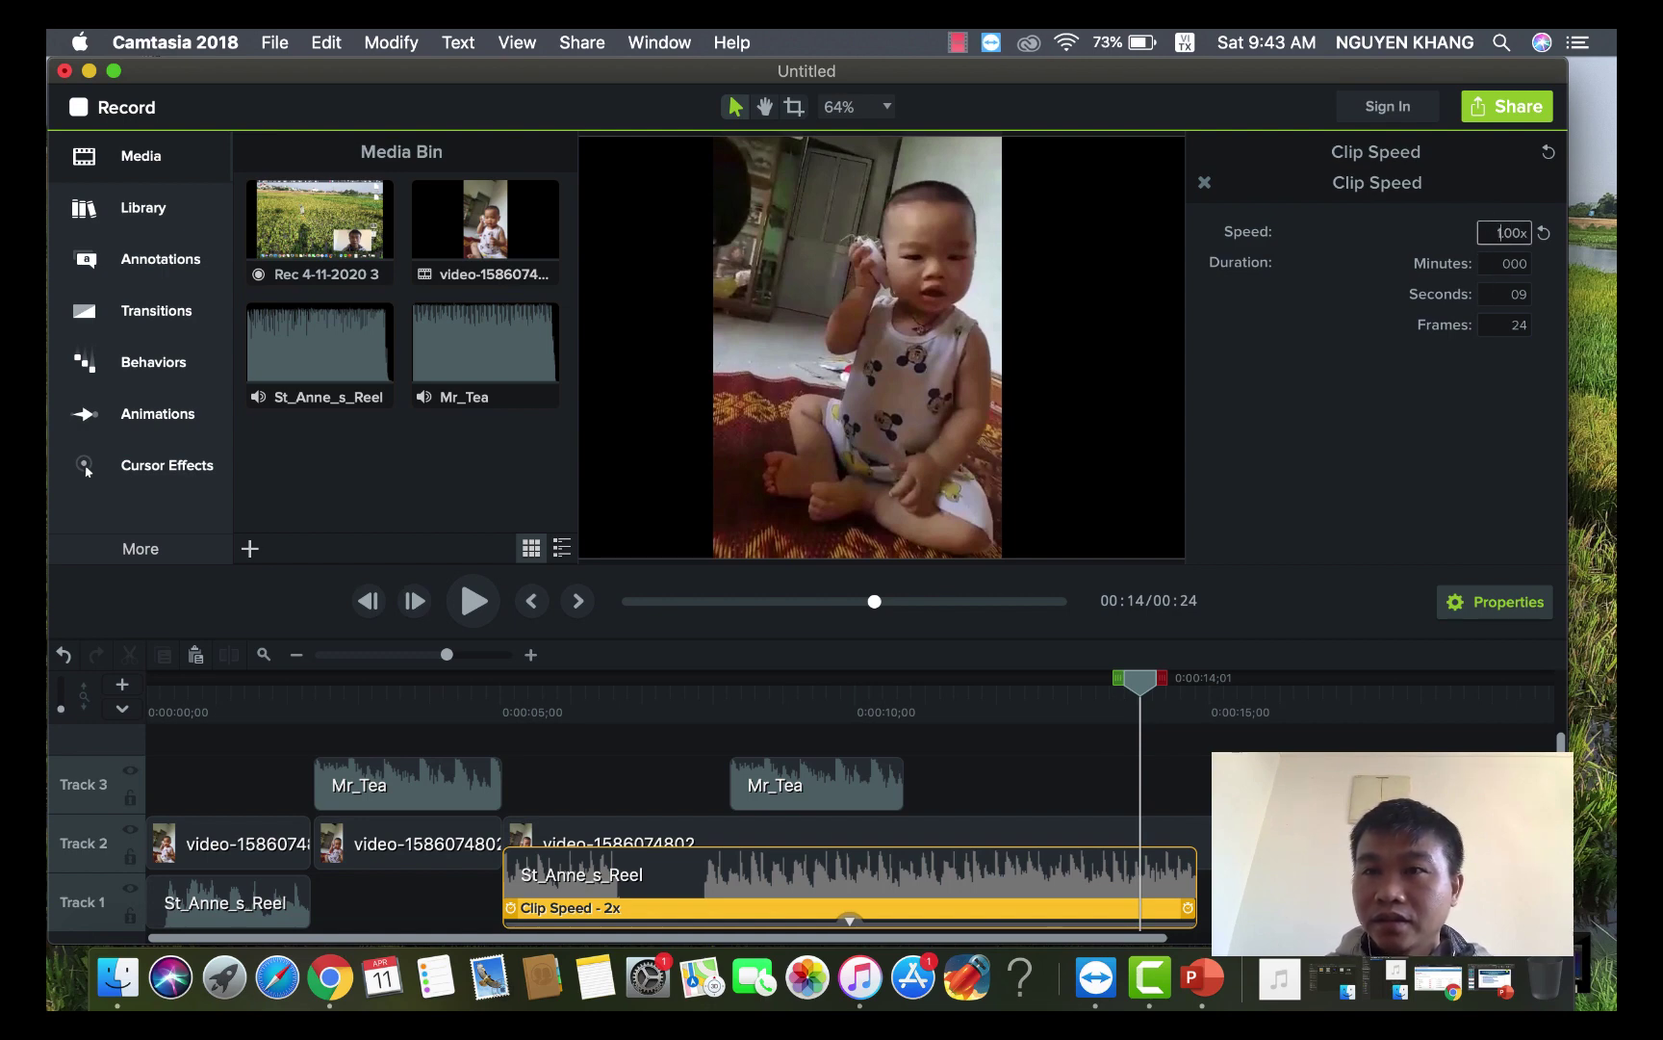
left_click(1490, 263)
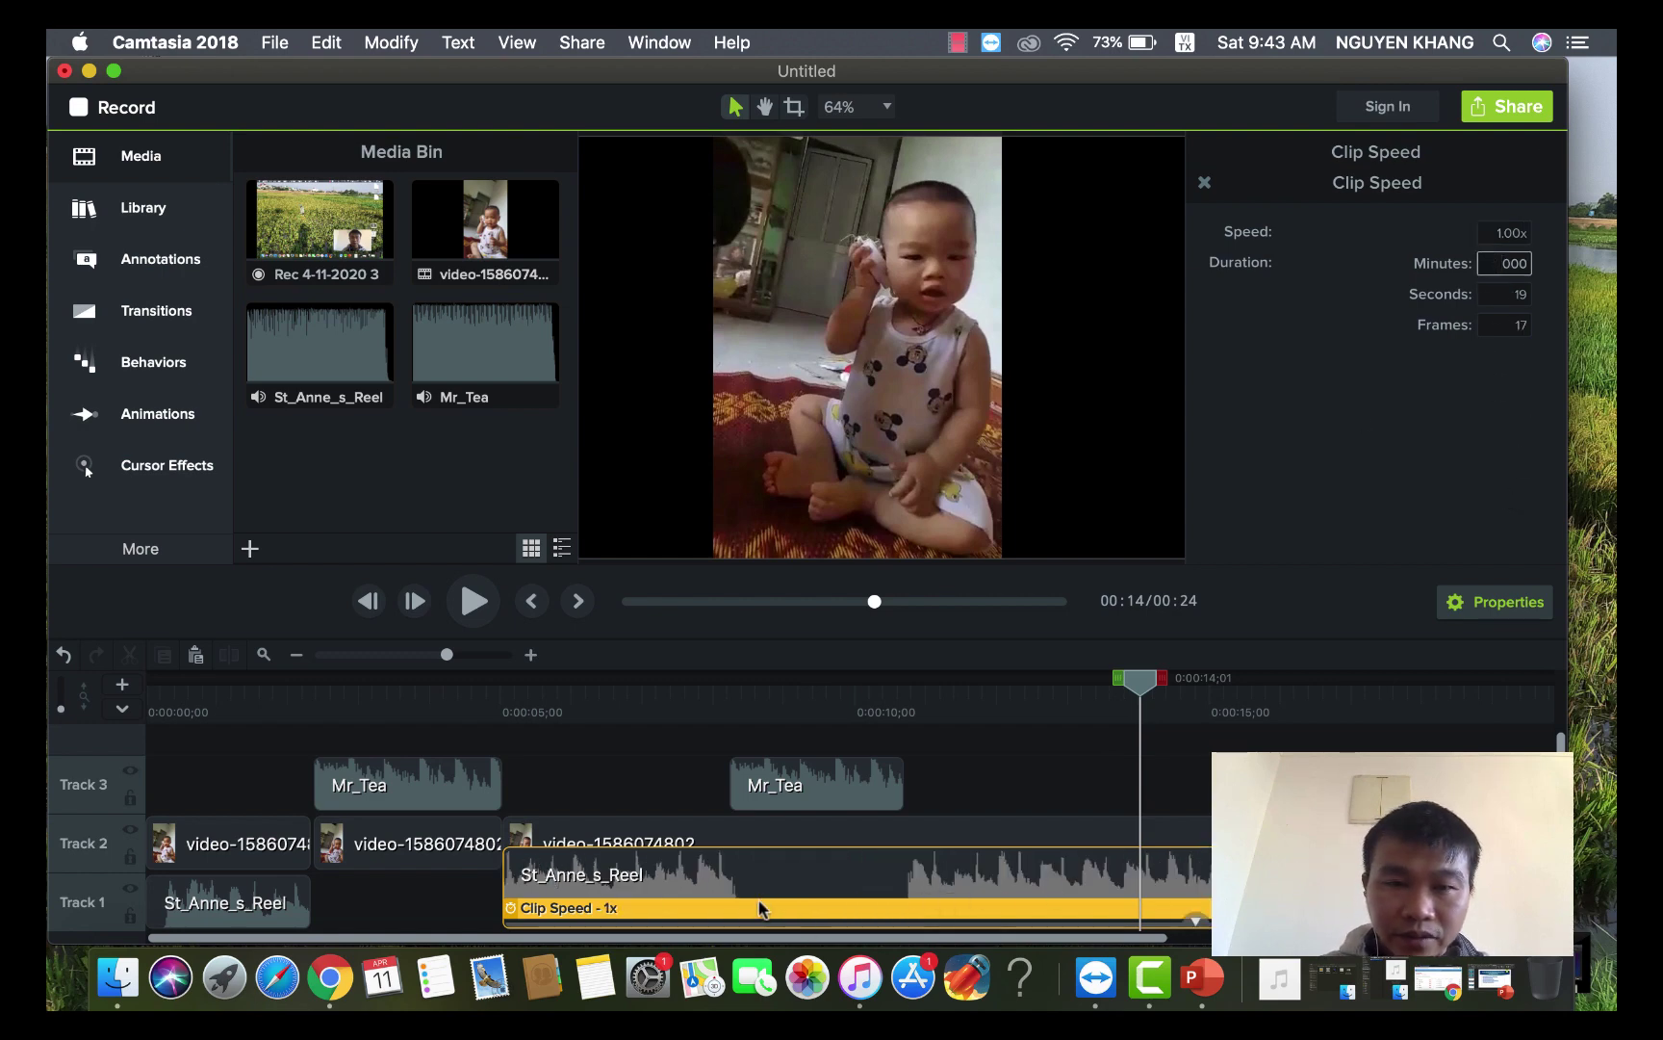
left_click(791, 910)
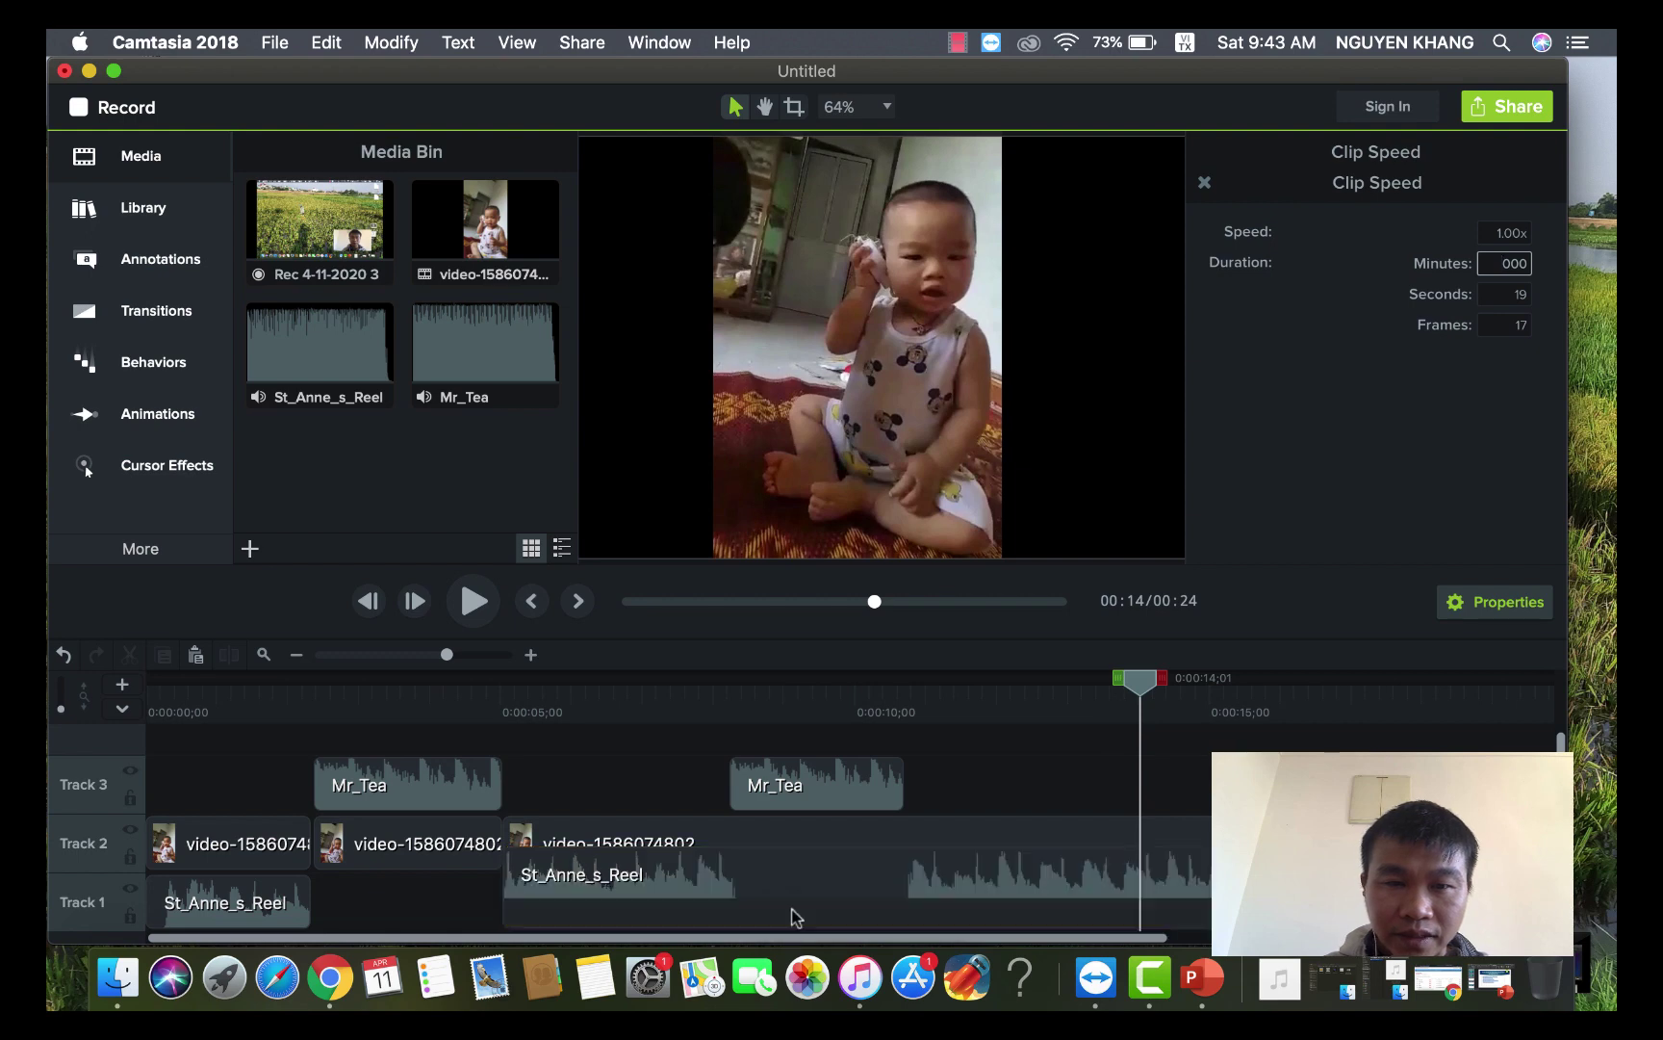
left_click(761, 902)
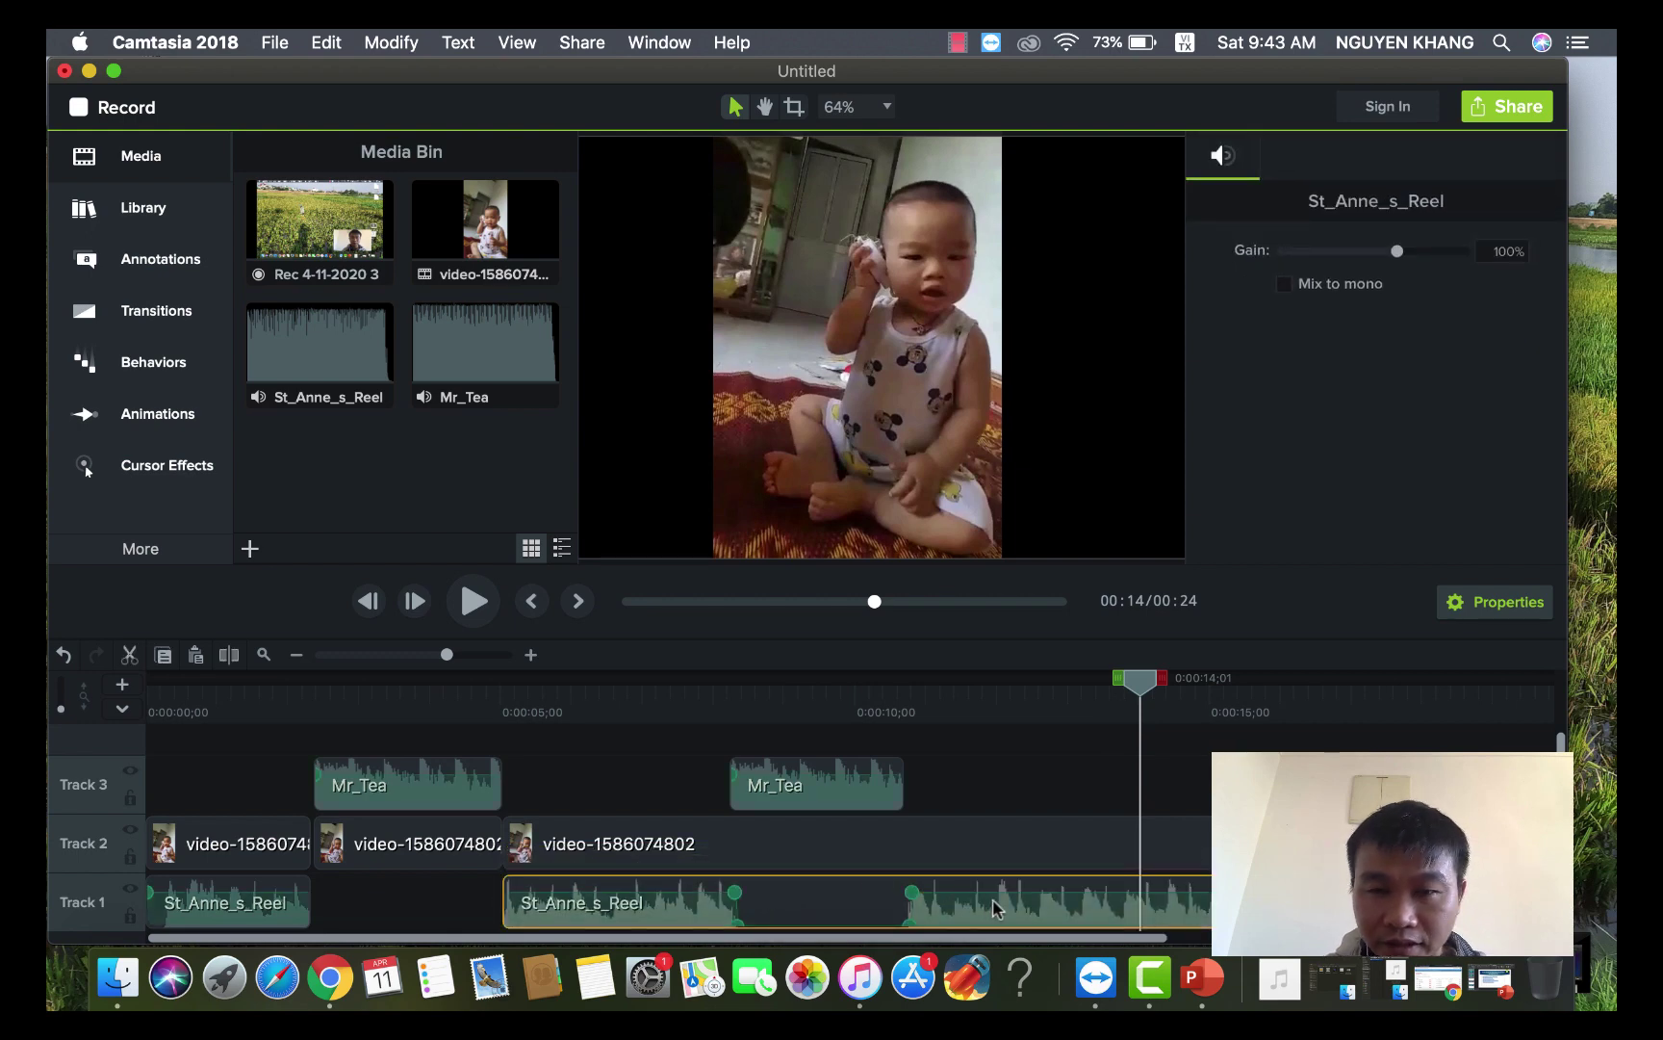
- Add two audio points to the second St_Anne_s_Reel clip after the second Mr_Tea section and lower the latter point to about 52%
scroll(962, 915, "right", 5)
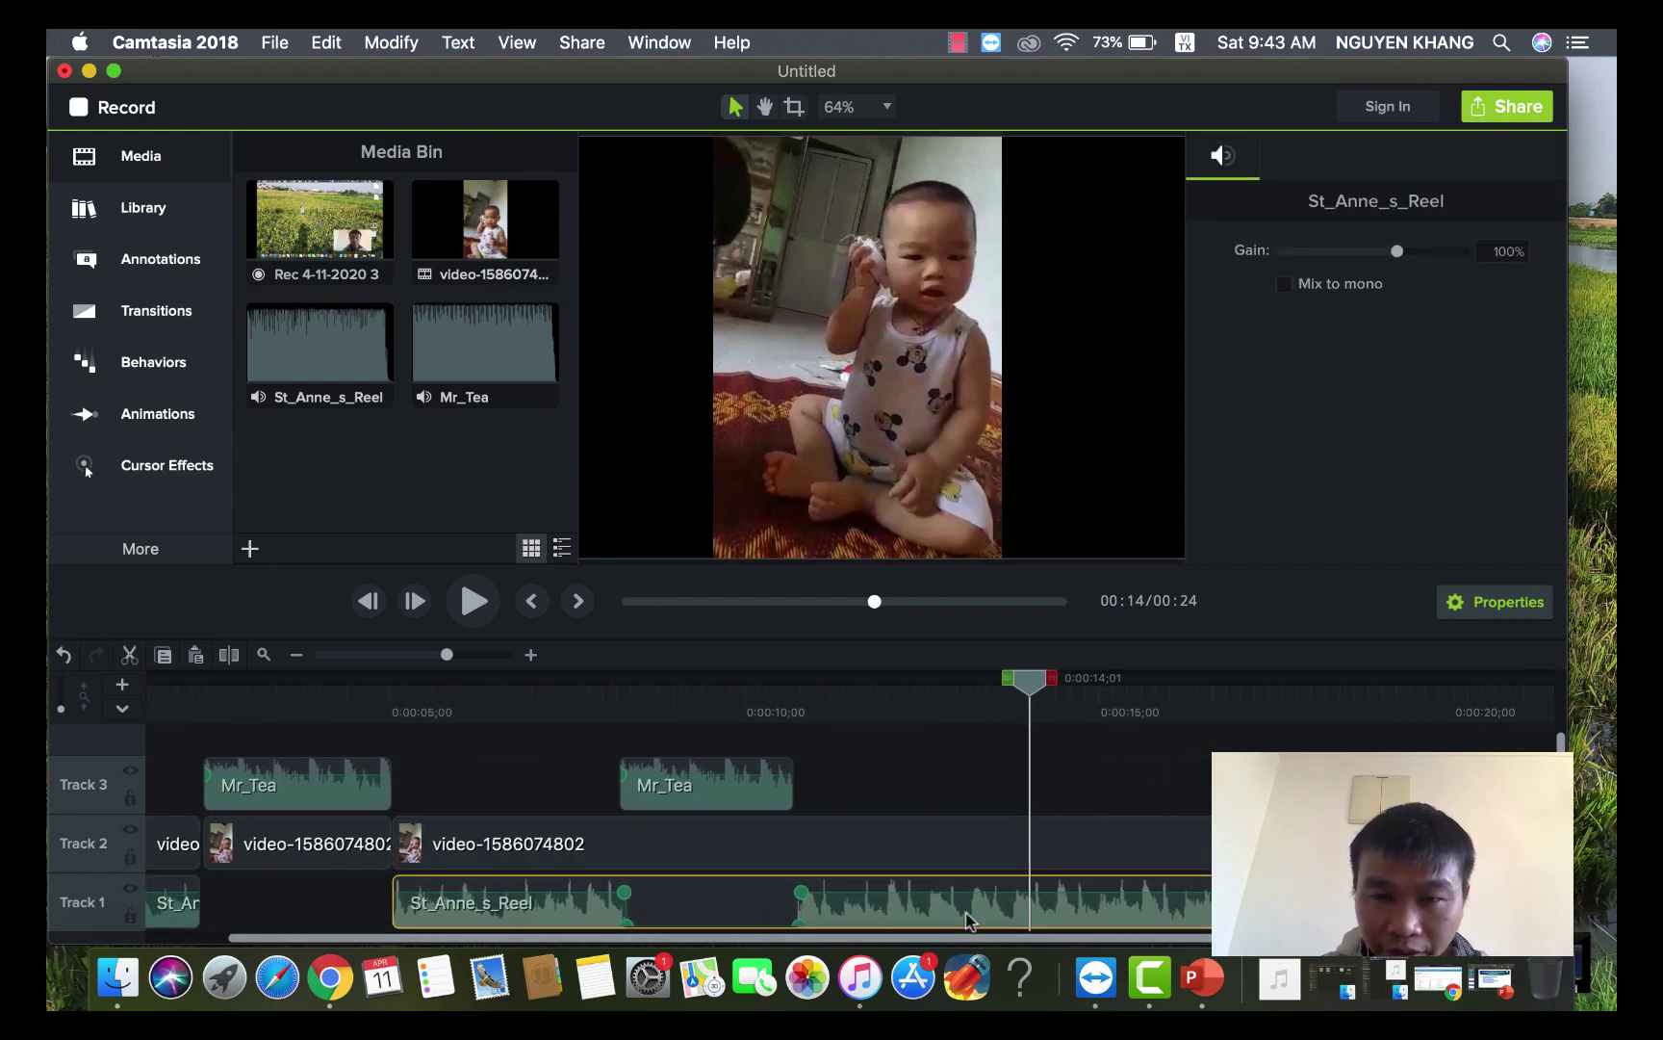
right_click(918, 899)
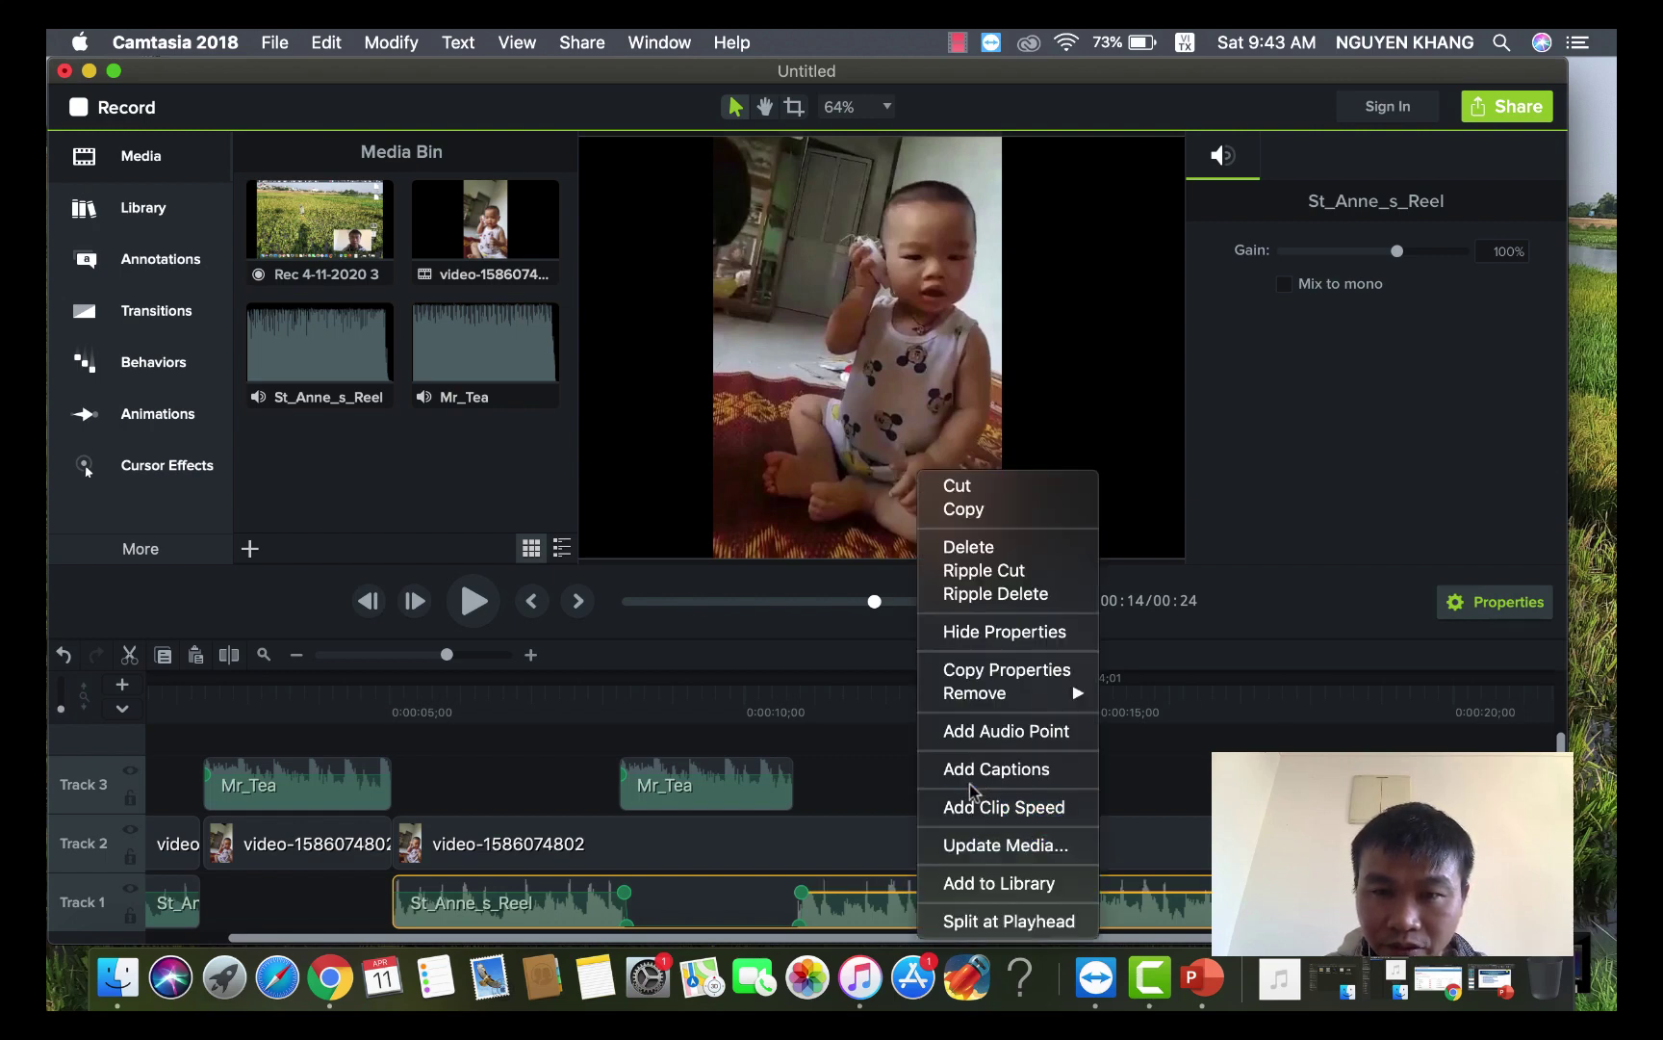
left_click(994, 731)
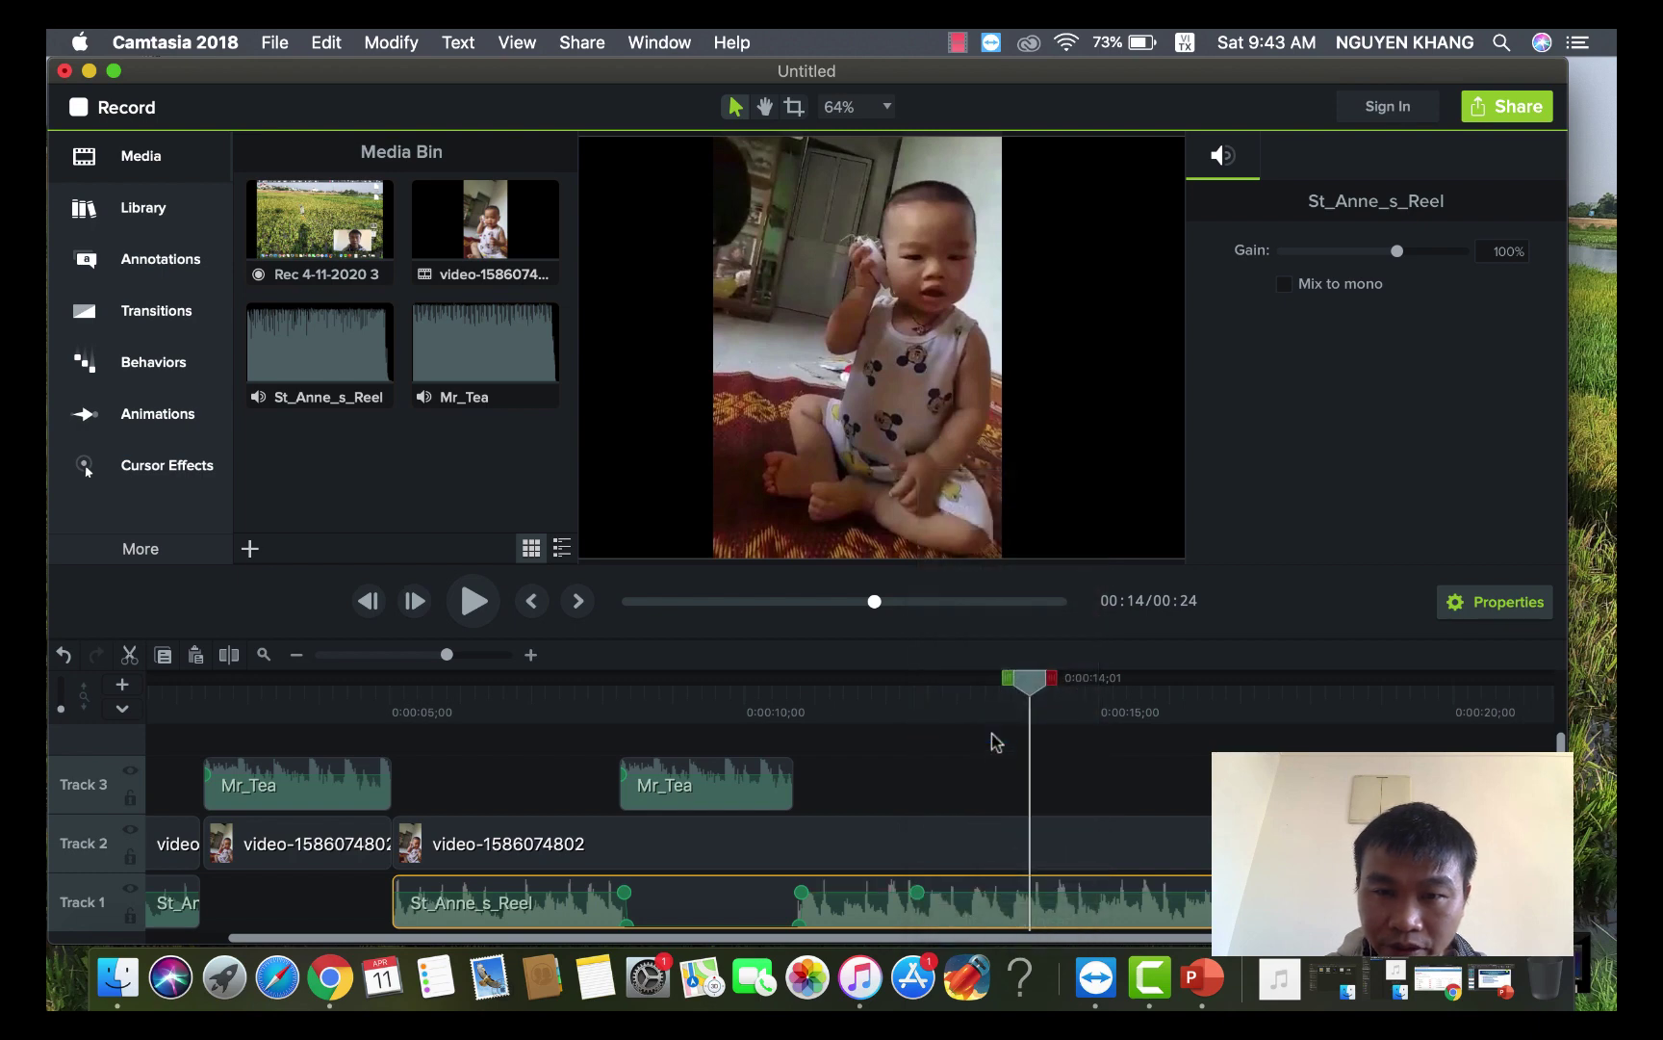
right_click(986, 901)
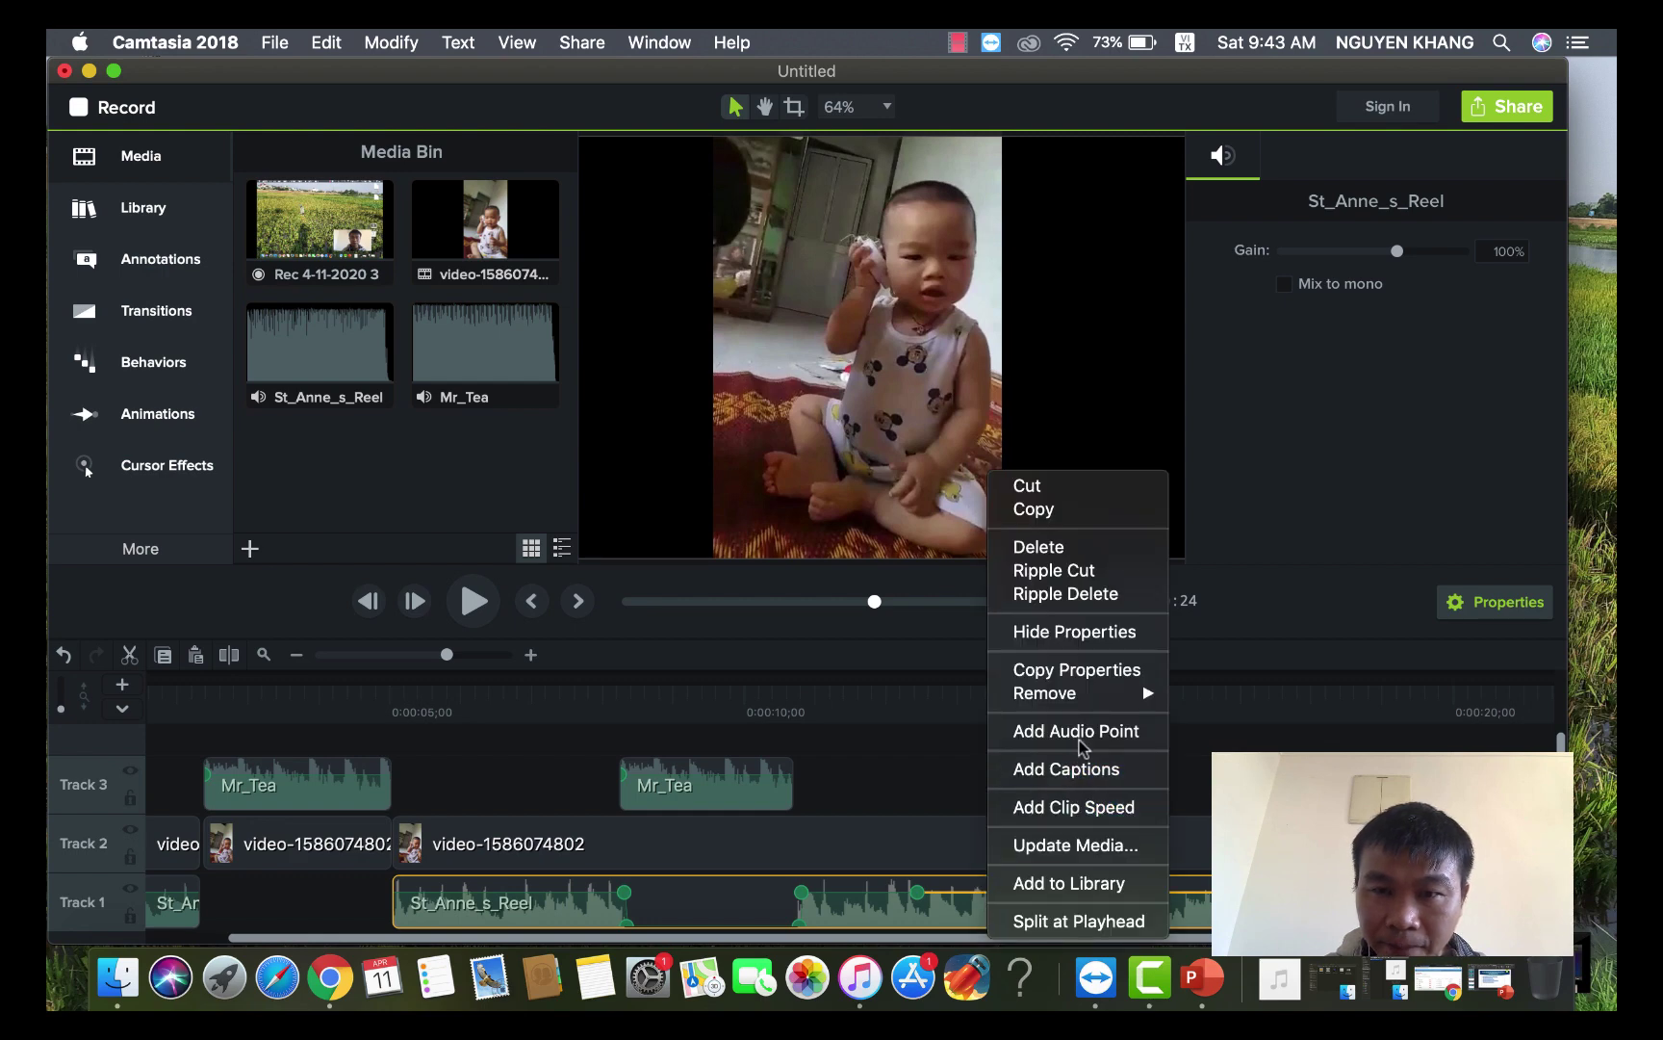
left_click(1059, 732)
left_click_drag(986, 895, 985, 921)
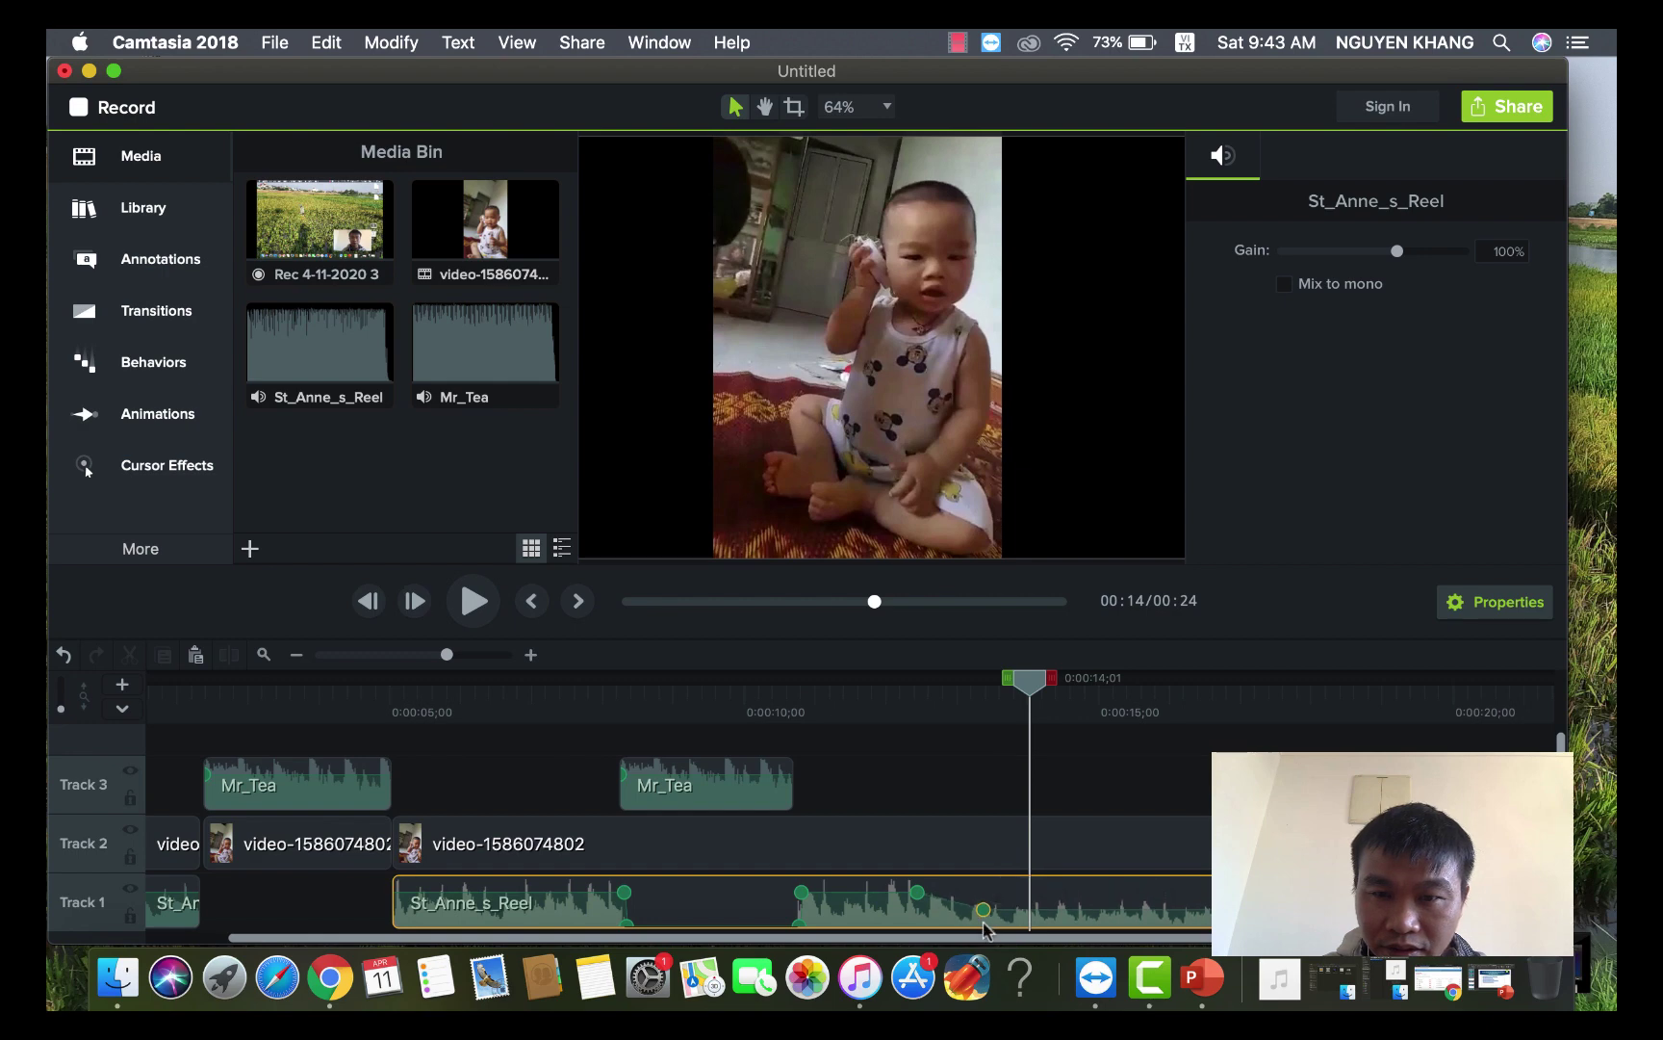
- Add another audio point just after the lowered one on St_Anne_s_Reel and raise it back to the original volume level
right_click(1048, 908)
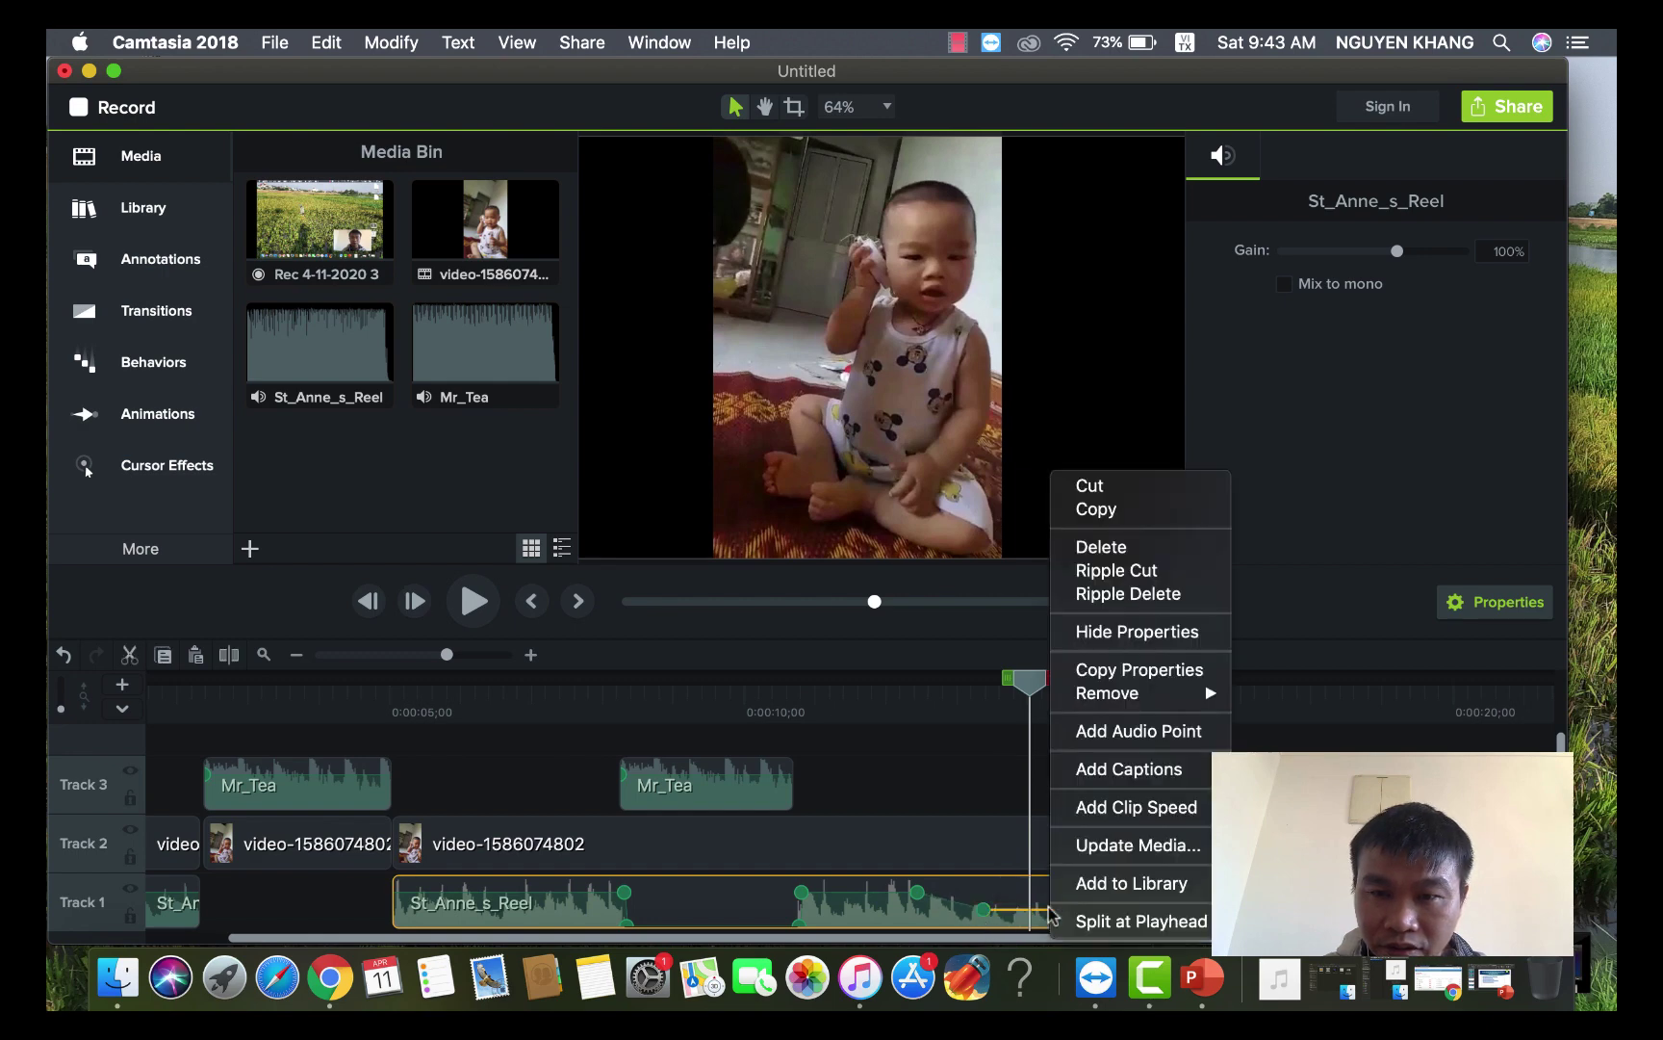
left_click(1117, 730)
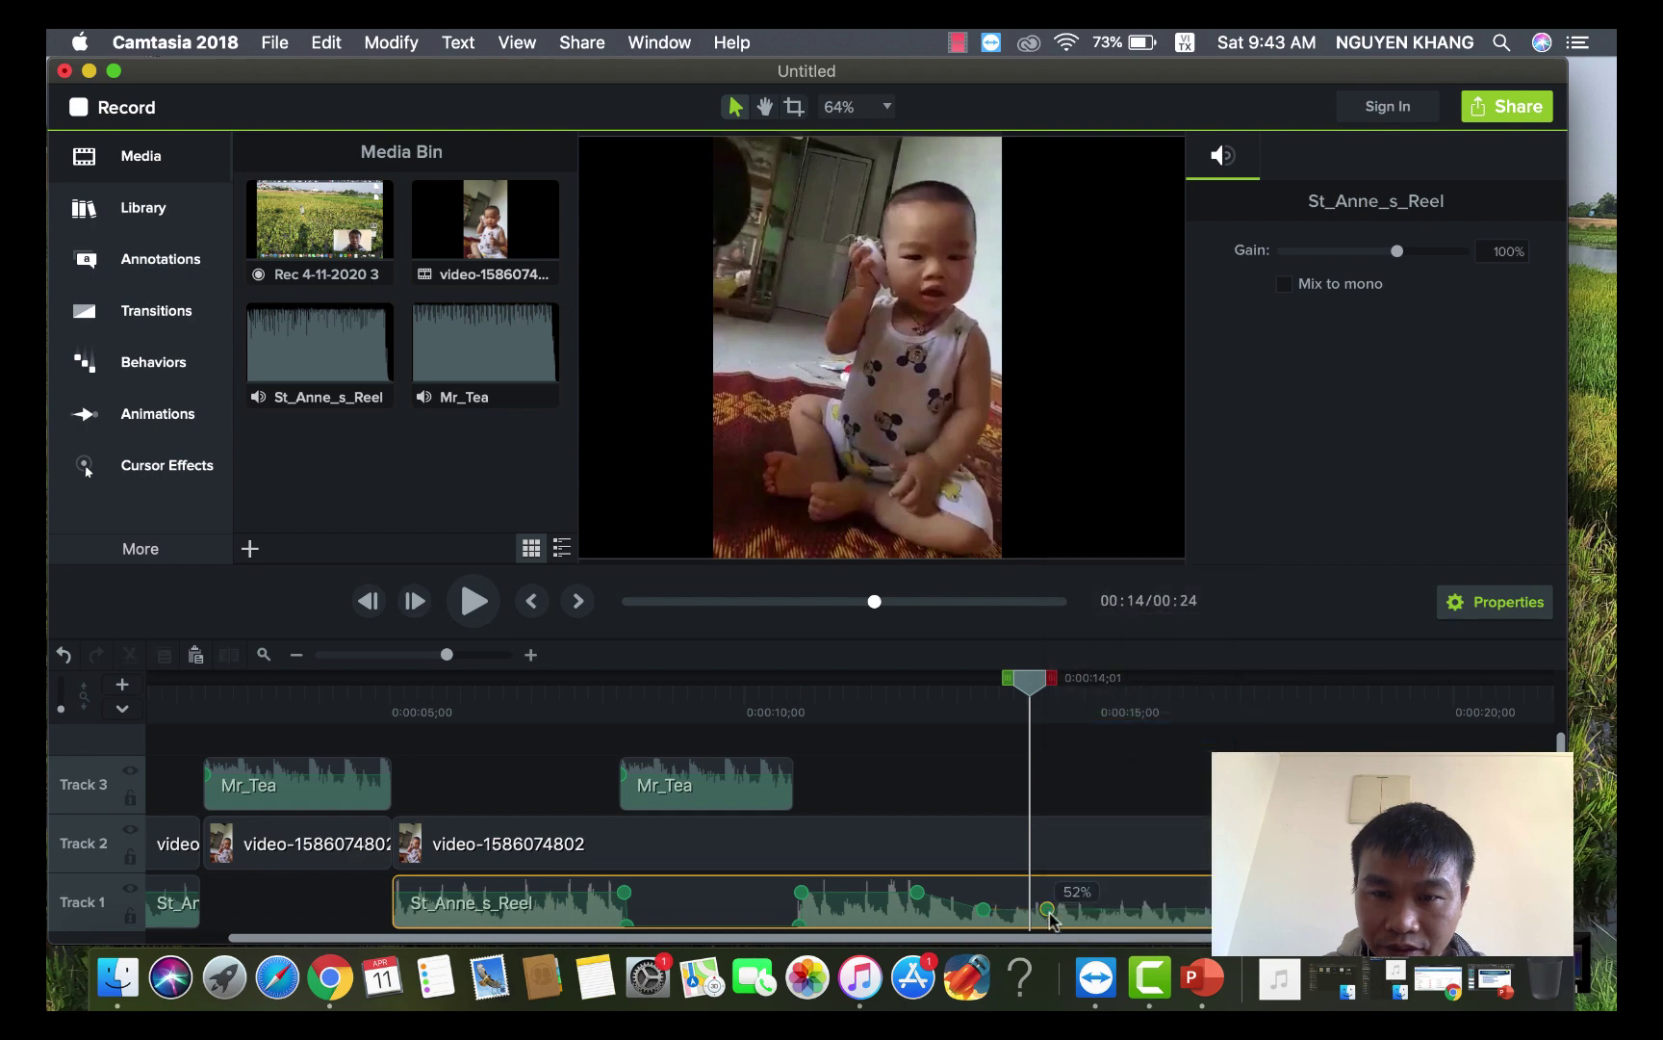
left_click_drag(1049, 913, 1050, 889)
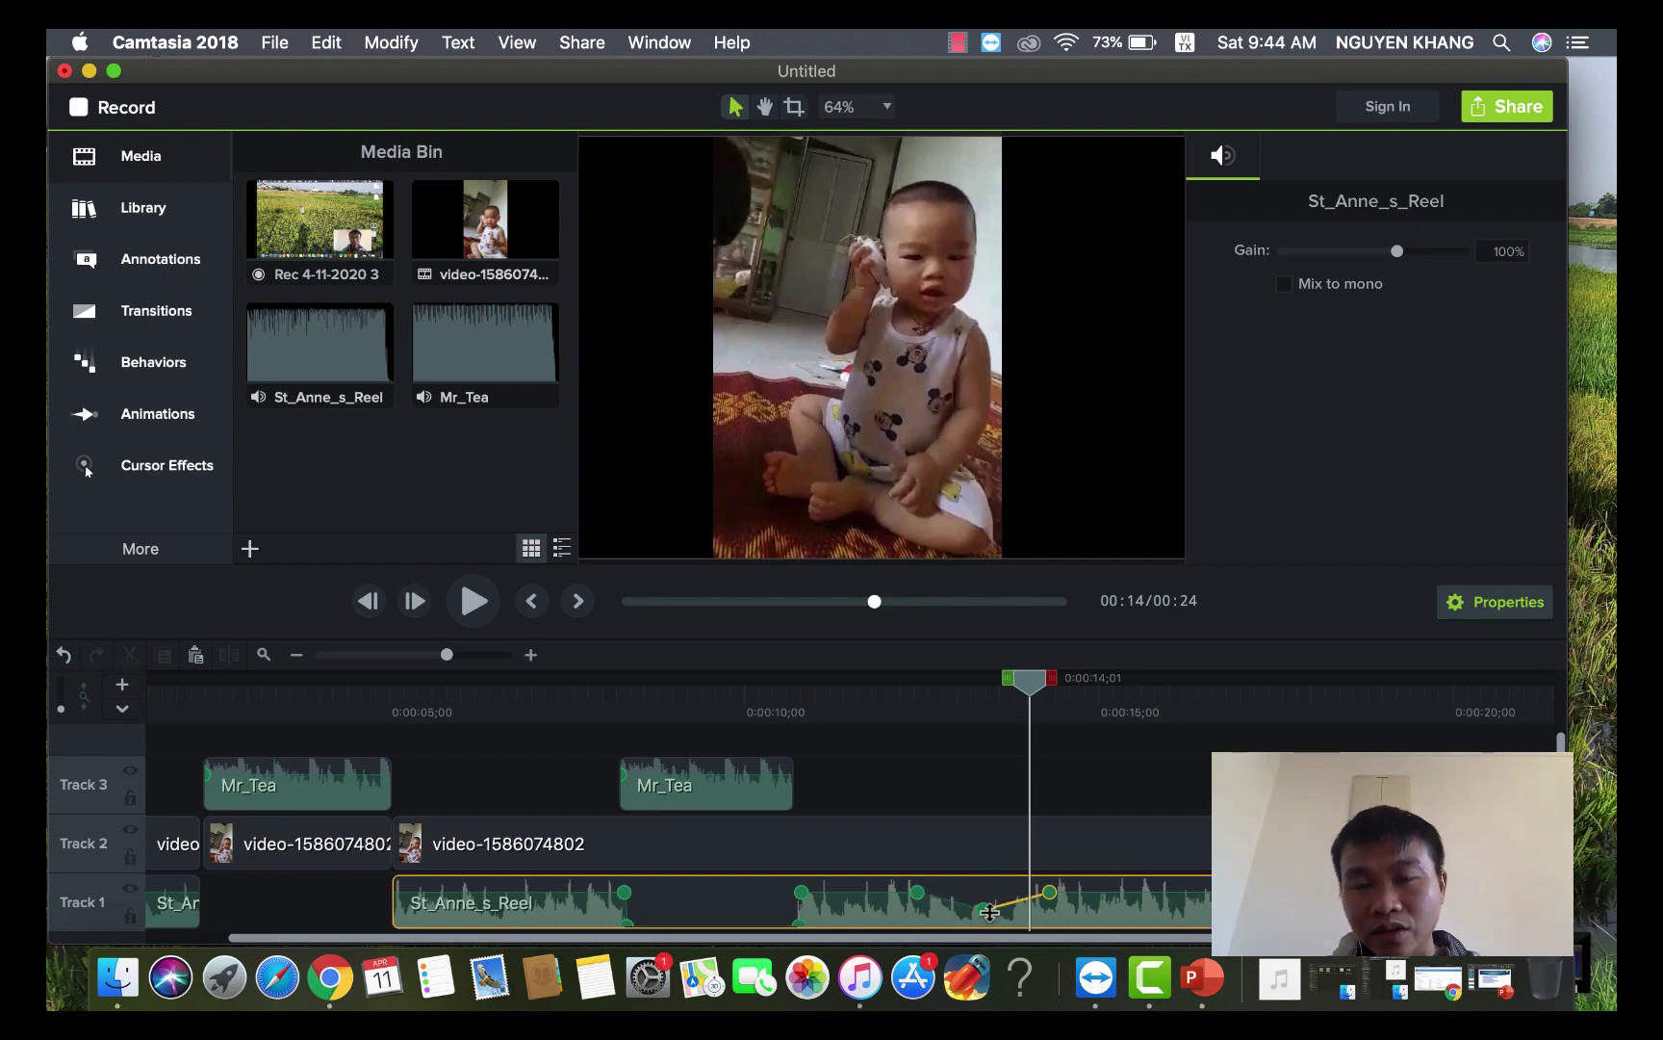
left_click(1049, 892)
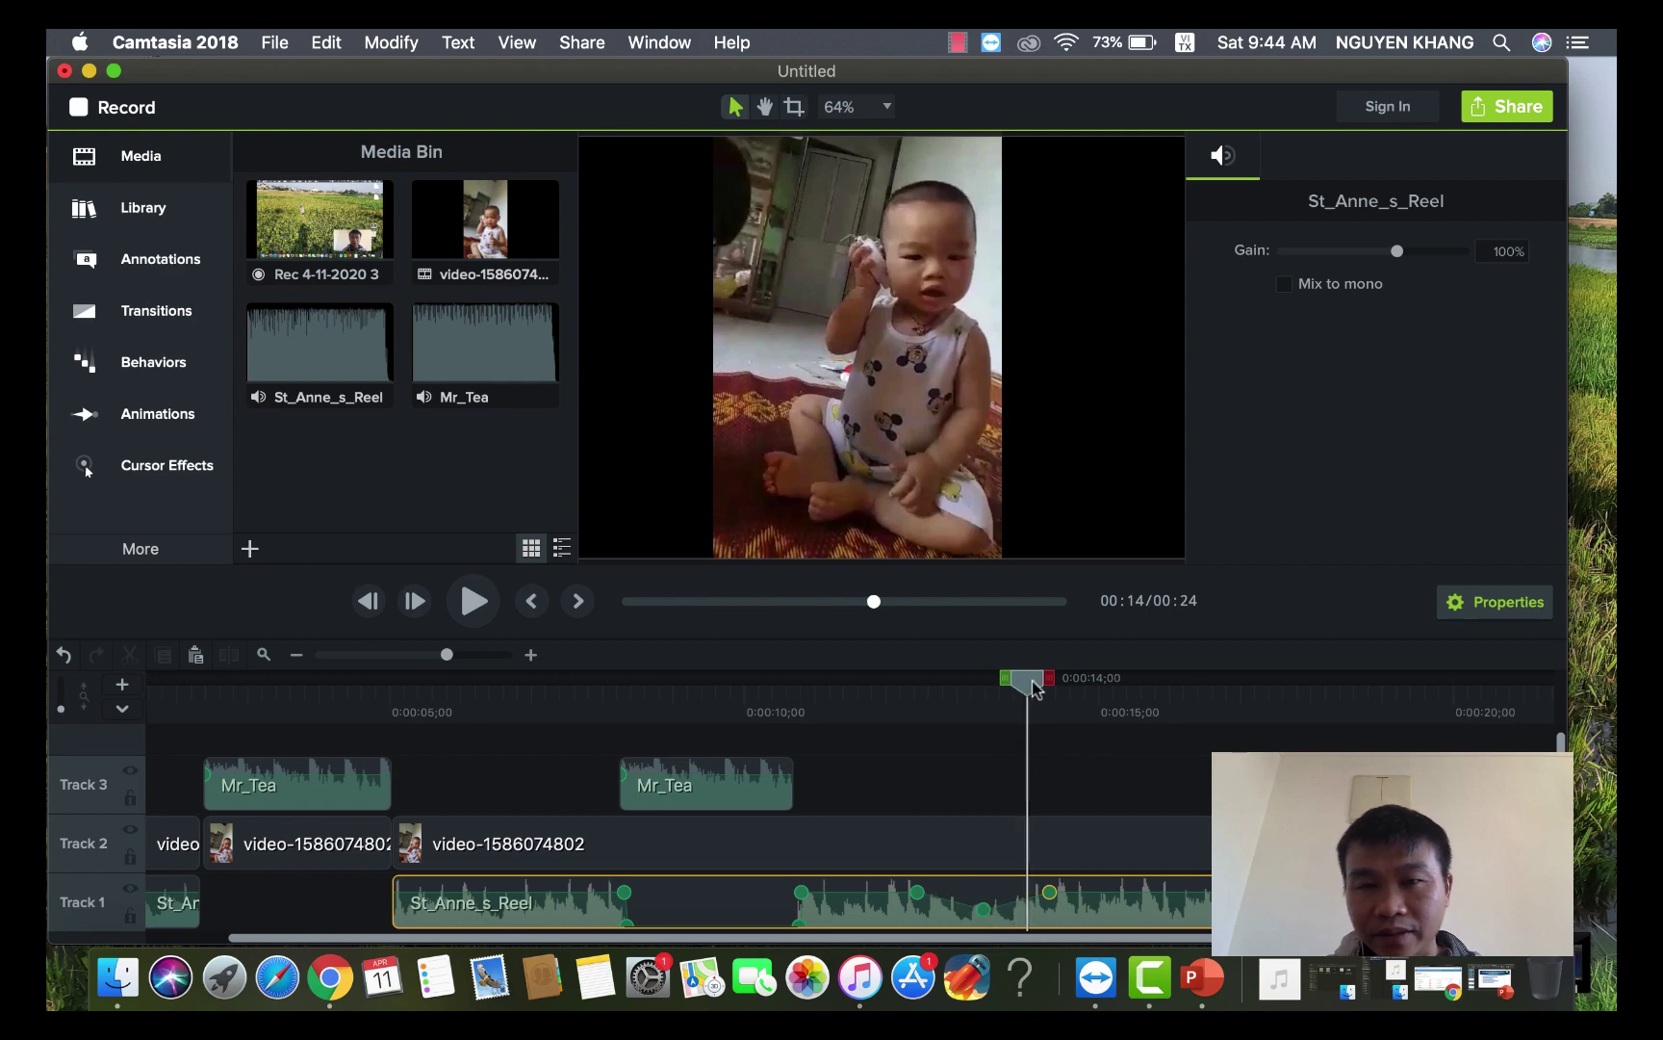
- Play from 0:00:12;02 through the St_Anne_s_Reel volume dip and move the playhead on to 0:00:17;07
left_click_drag(1027, 680, 895, 737)
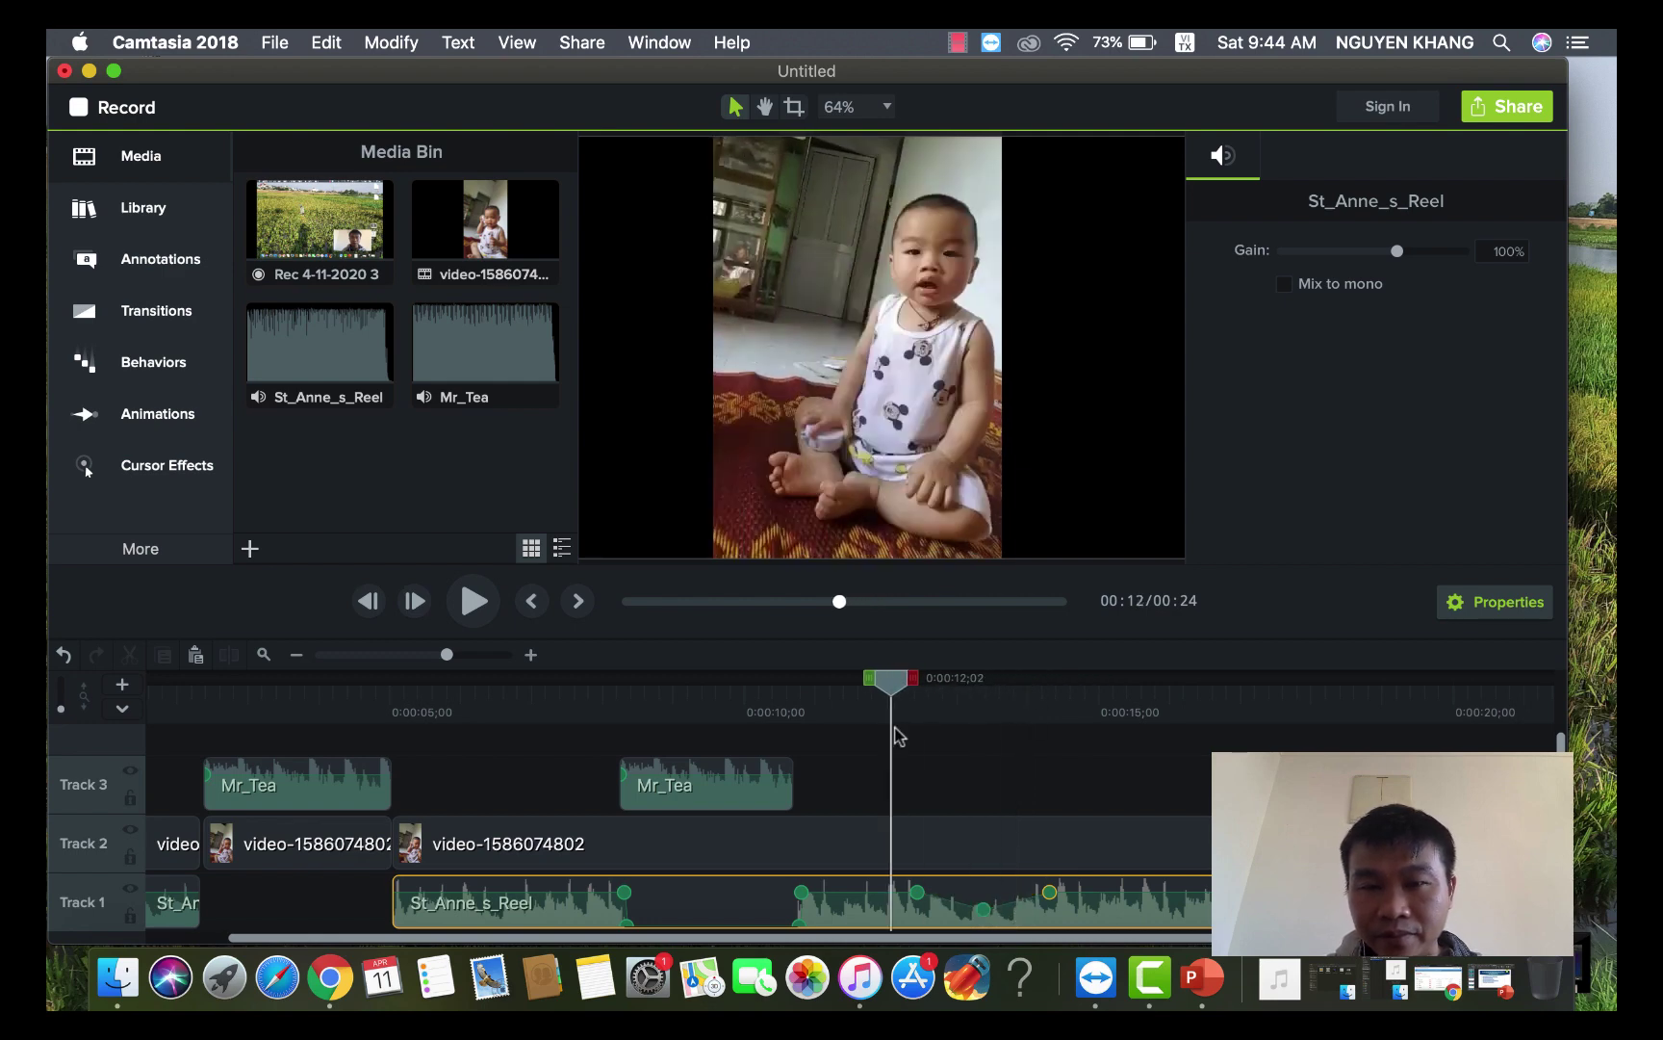
key("space")
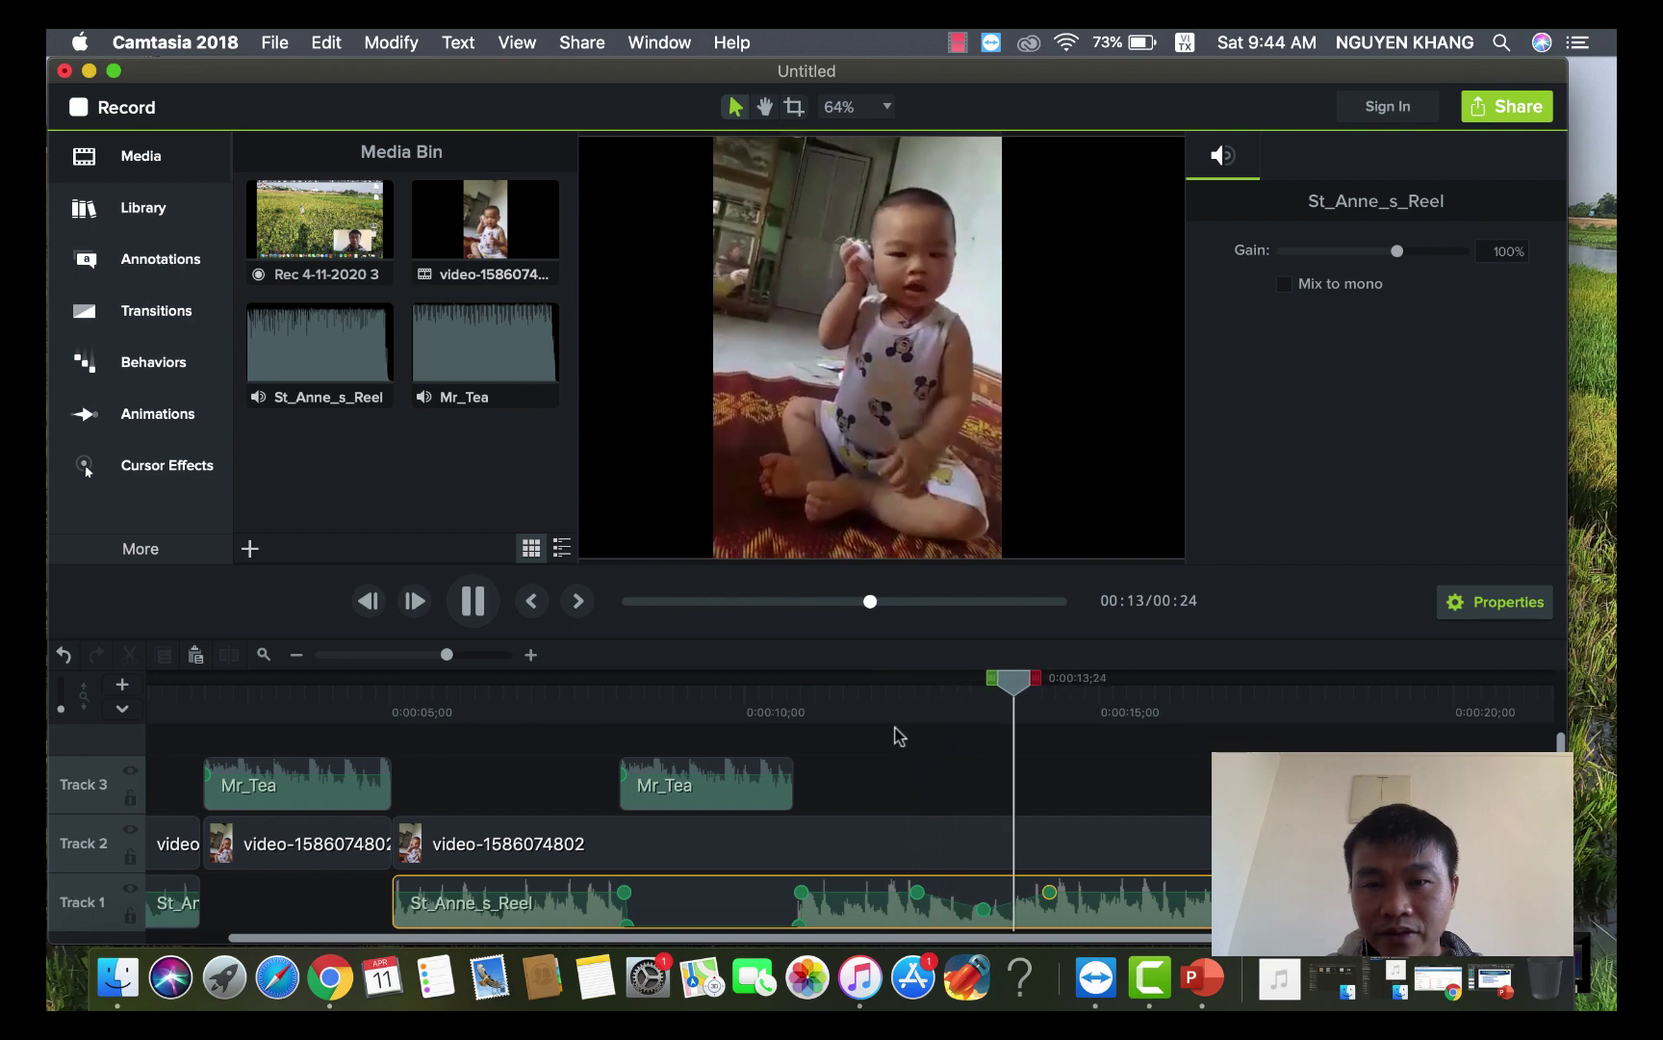
key("space")
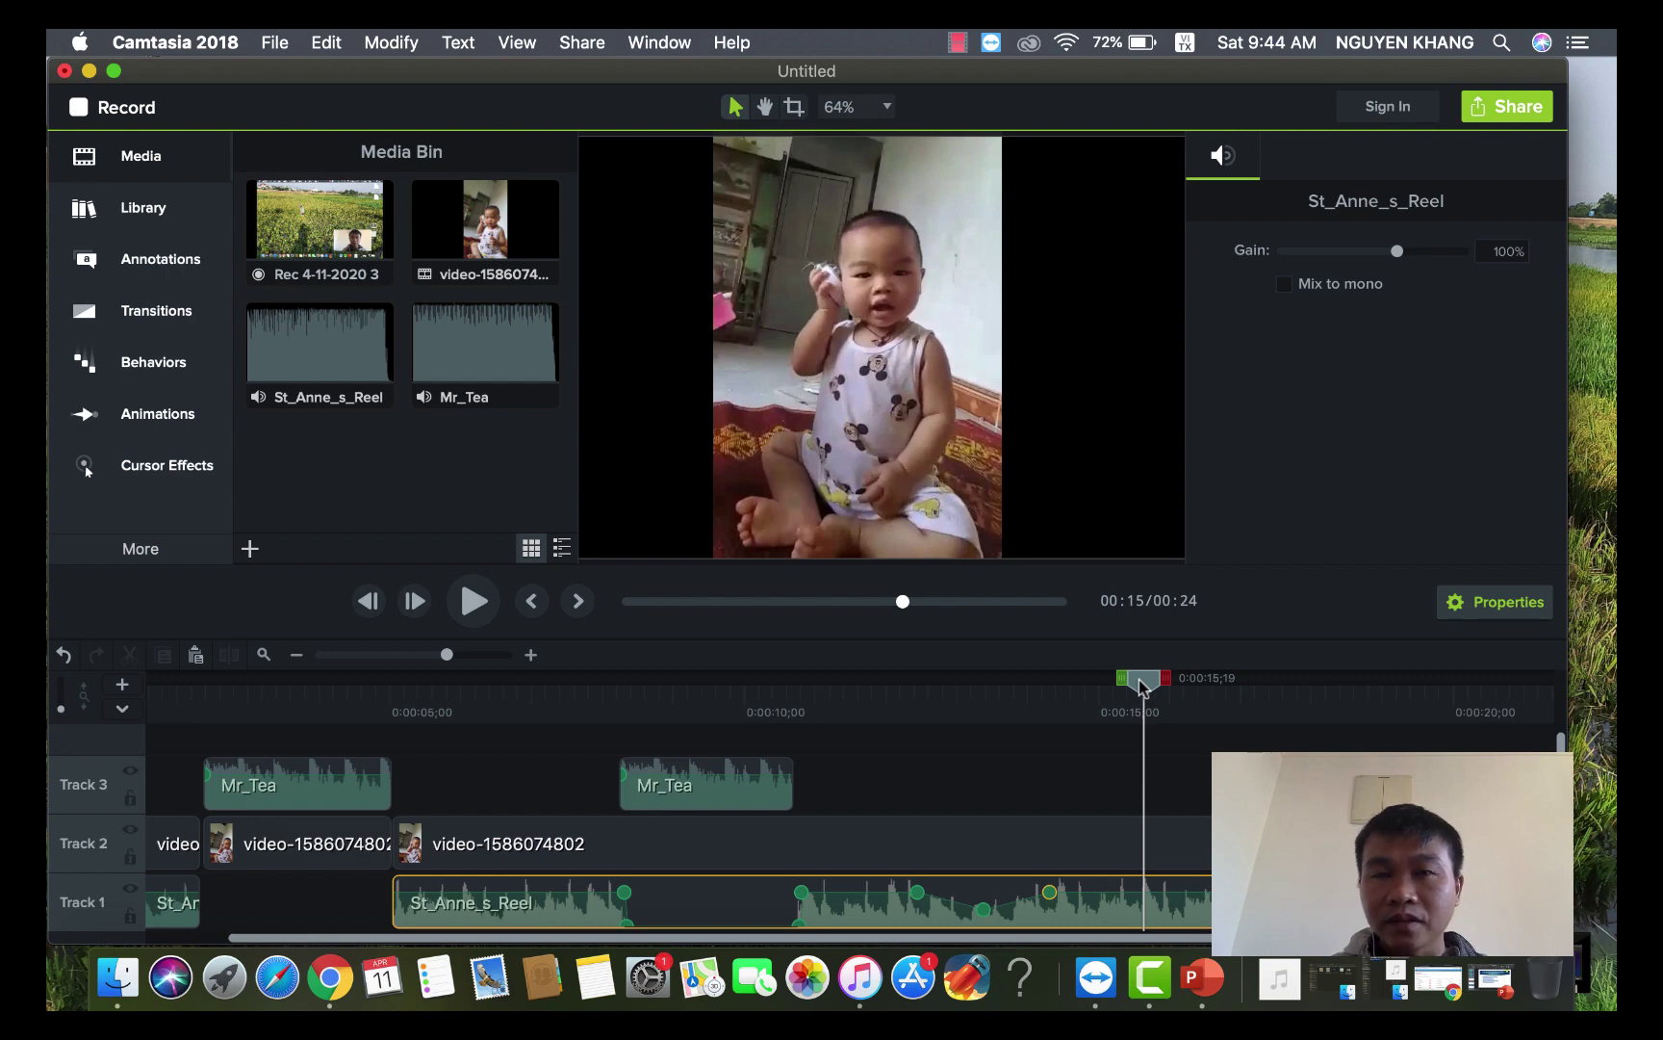
left_click_drag(1139, 680, 1258, 686)
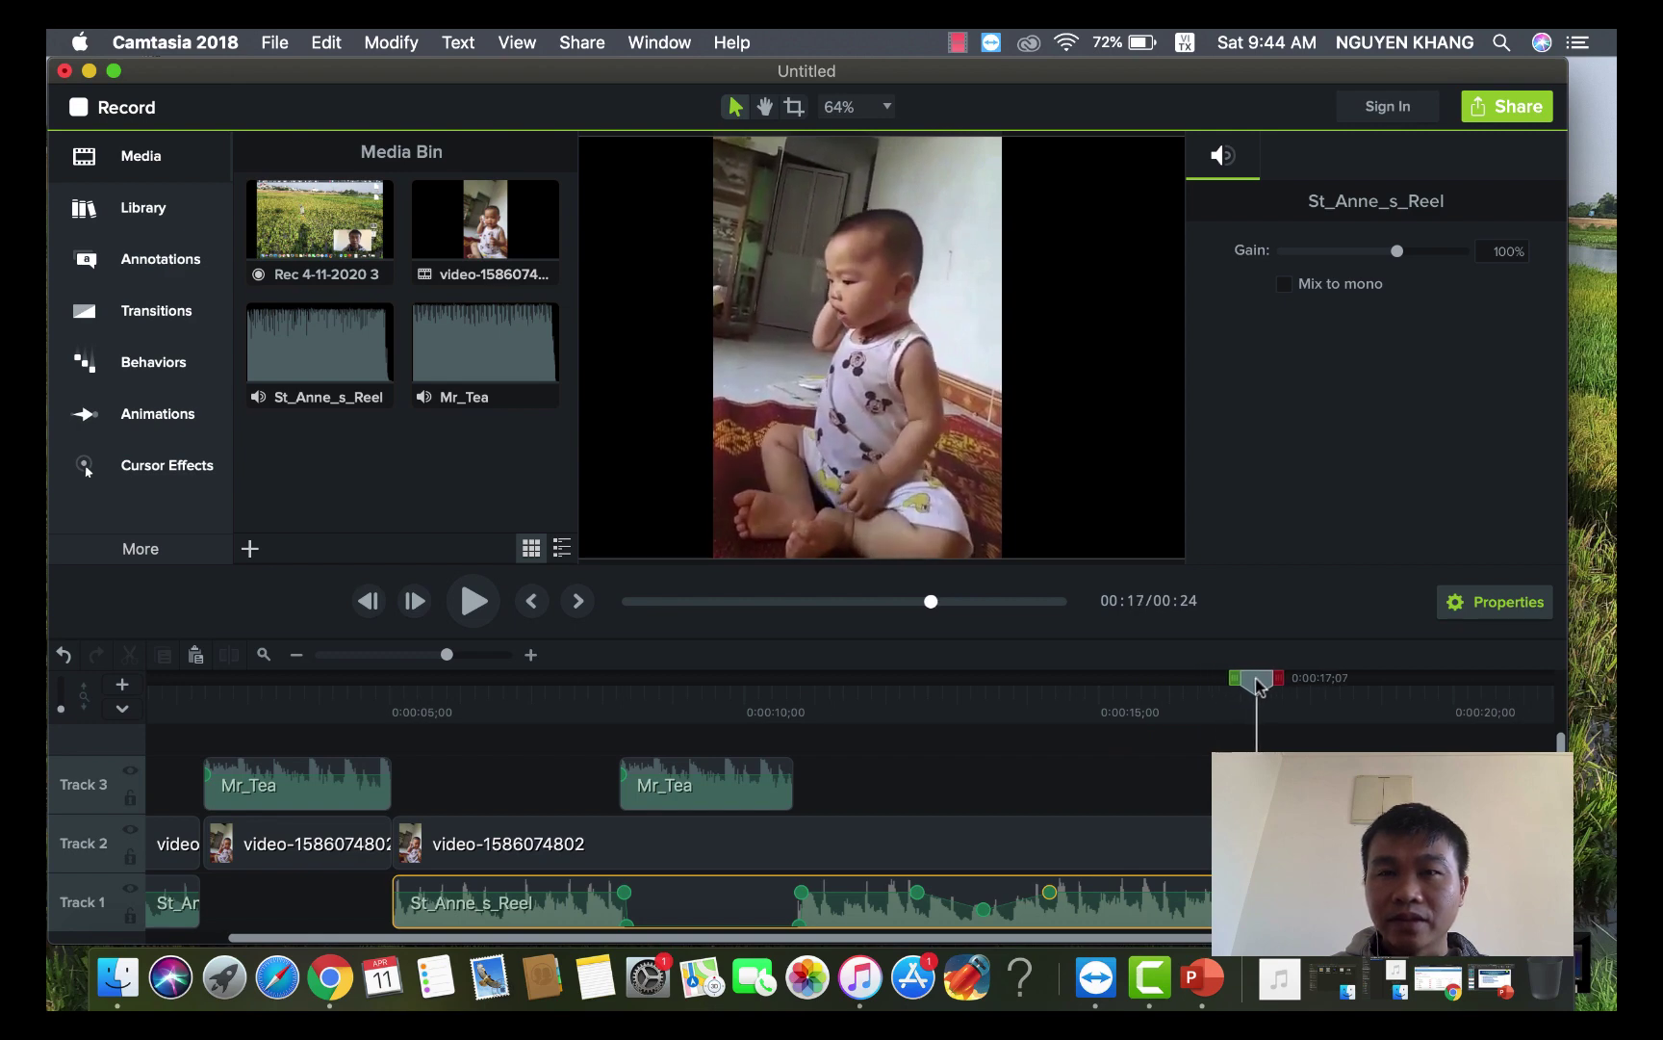